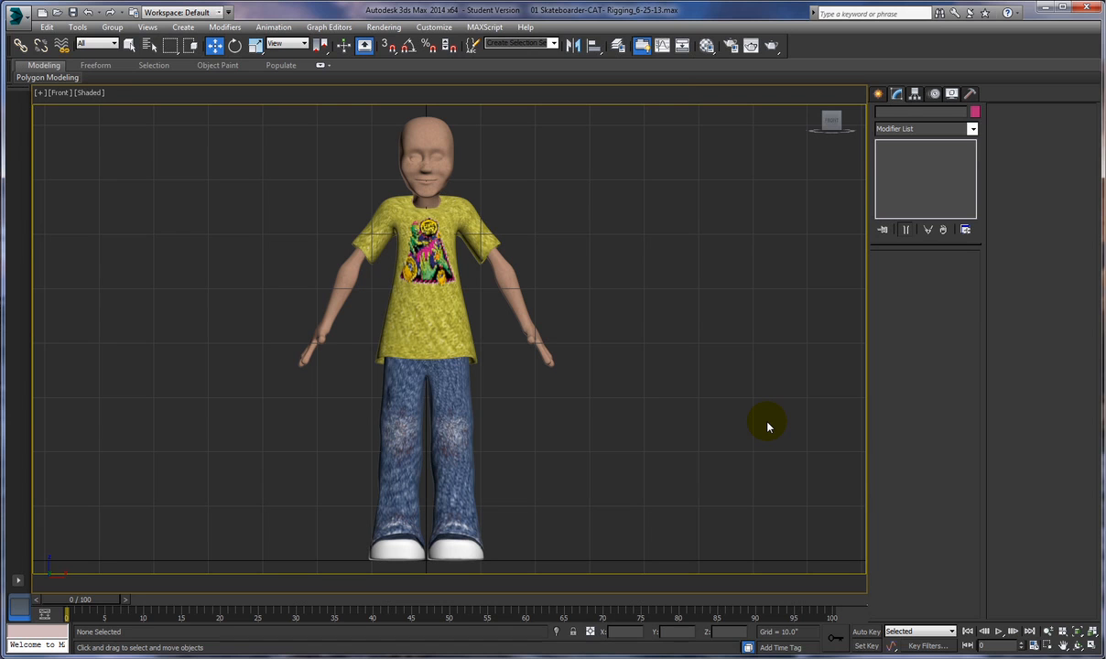
Step: Create a CATParent helper without a preset rig from the CAT Objects helpers in the Front view's empty area beside the character
{"action": "left_click", "coordinate": [878, 94]}
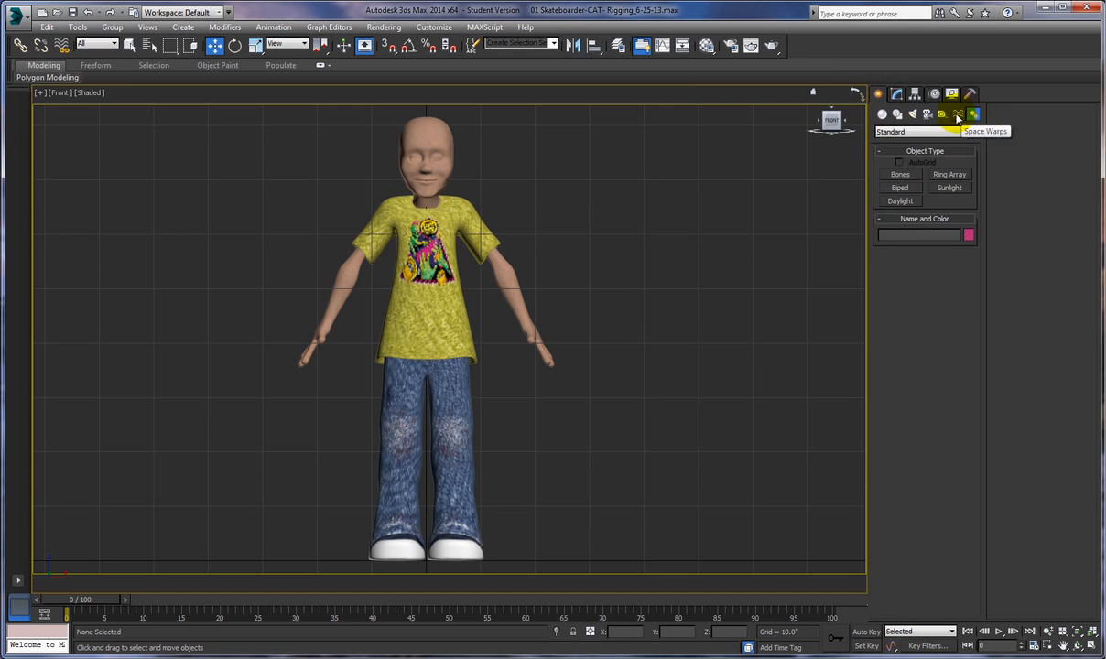
{"action": "left_click", "coordinate": [942, 114]}
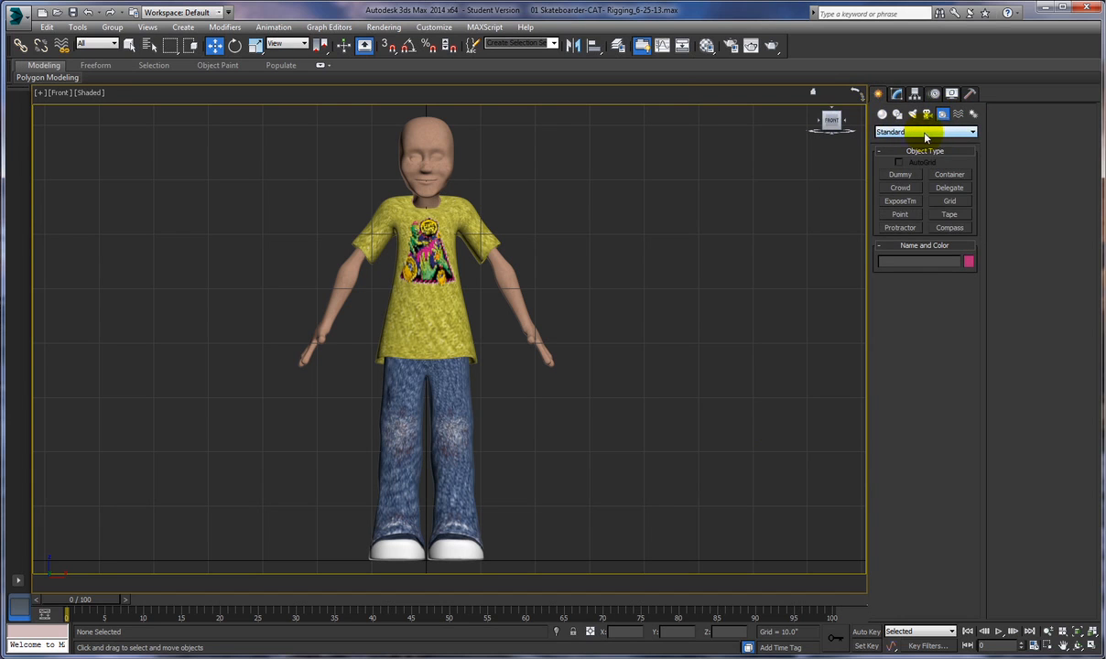
{"action": "left_click", "coordinate": [925, 135]}
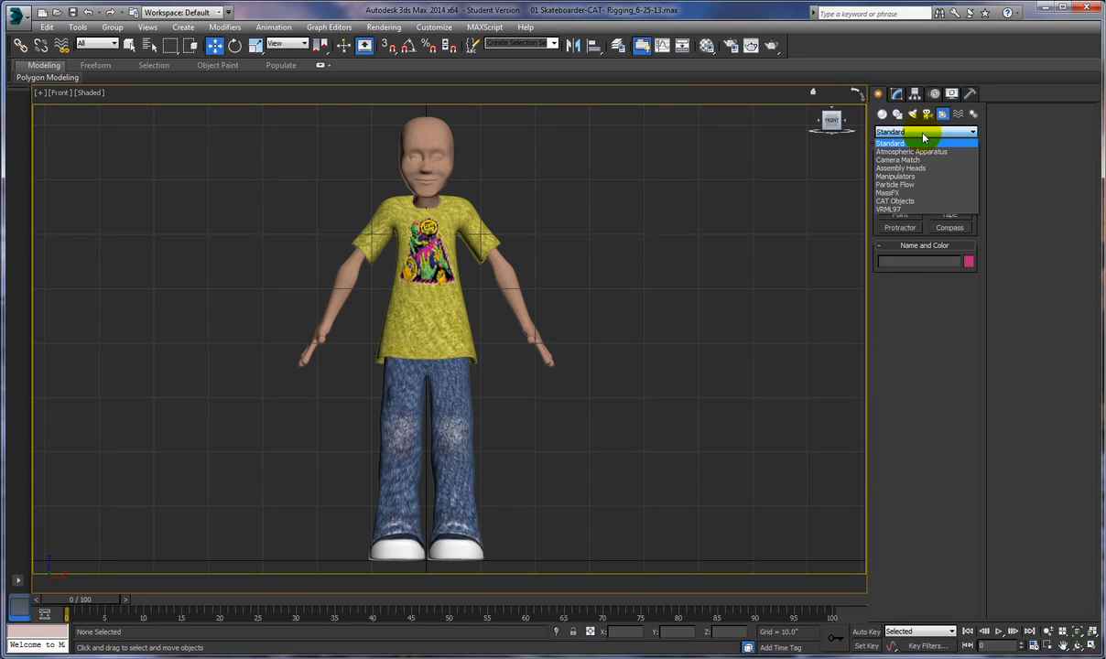
{"action": "left_click", "coordinate": [892, 202]}
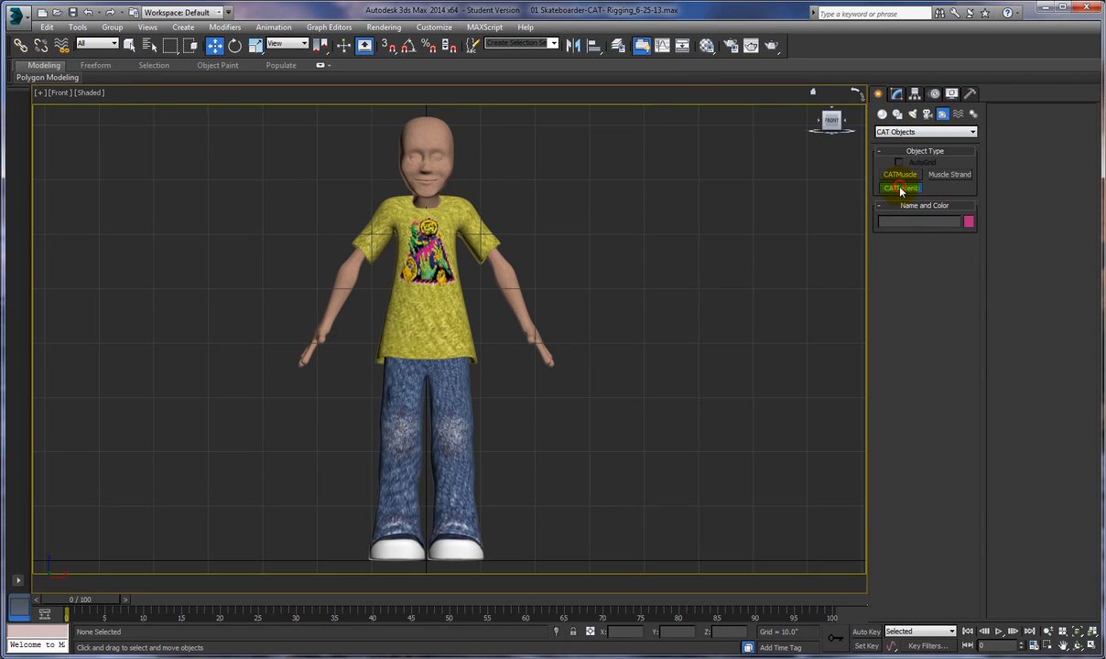
{"action": "left_click", "coordinate": [900, 187]}
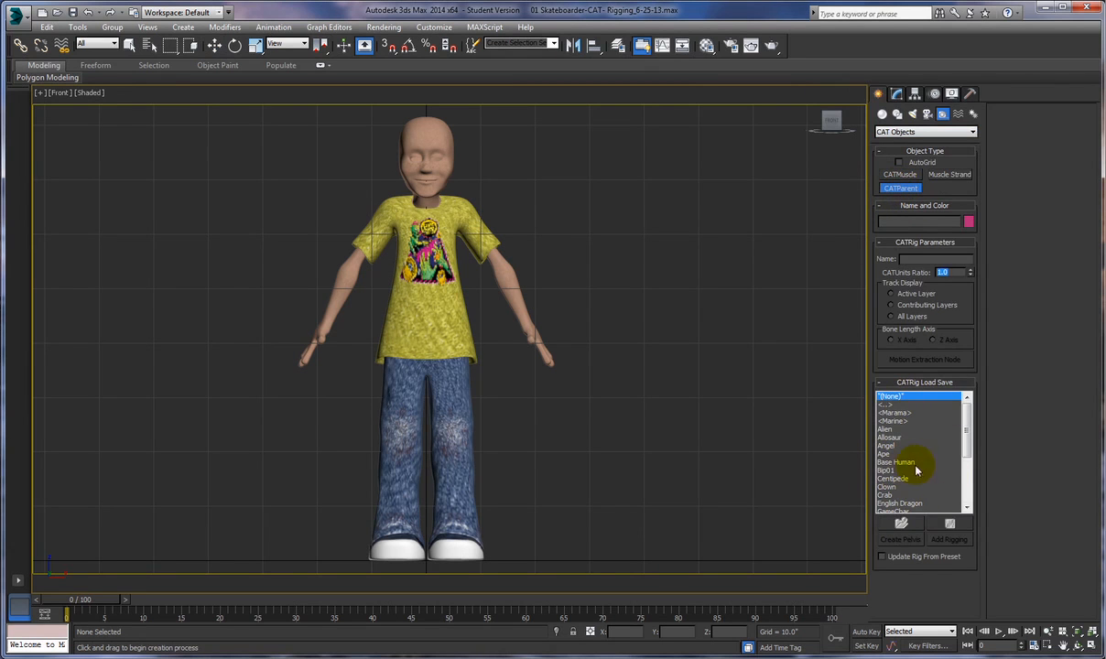
{"action": "mouse_move", "coordinate": [962, 437]}
{"action": "left_mouse_down"}
{"action": "mouse_move", "coordinate": [965, 499]}
{"action": "mouse_move", "coordinate": [967, 425]}
{"action": "left_mouse_up"}
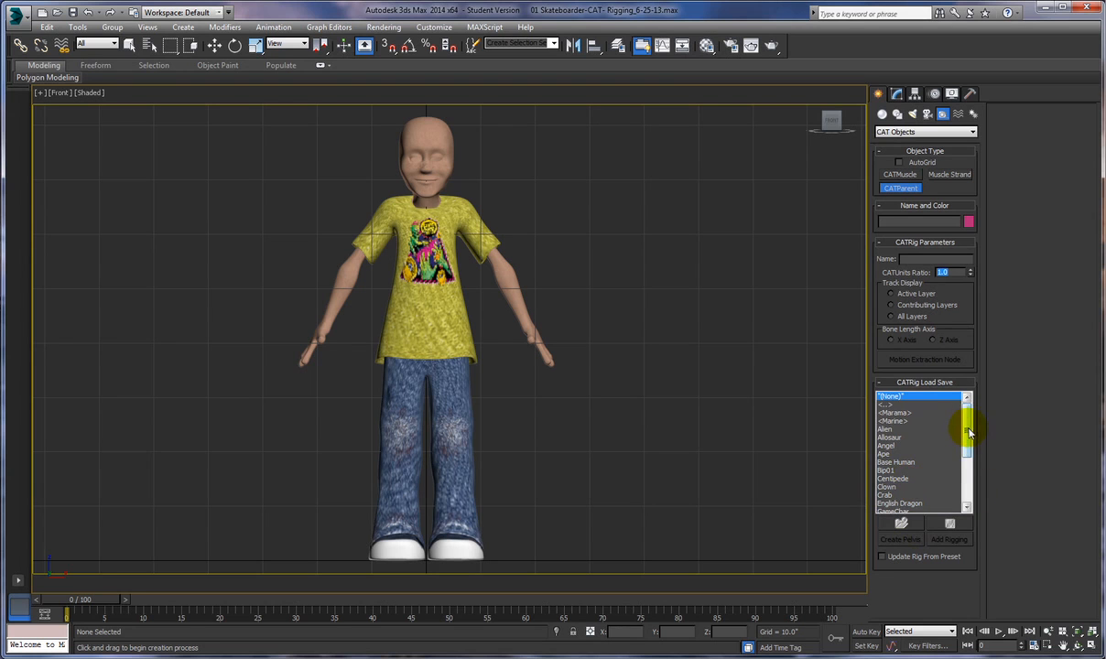
{"action": "mouse_move", "coordinate": [967, 433]}
{"action": "left_mouse_down"}
{"action": "mouse_move", "coordinate": [968, 474]}
{"action": "mouse_move", "coordinate": [971, 420]}
{"action": "left_mouse_up"}
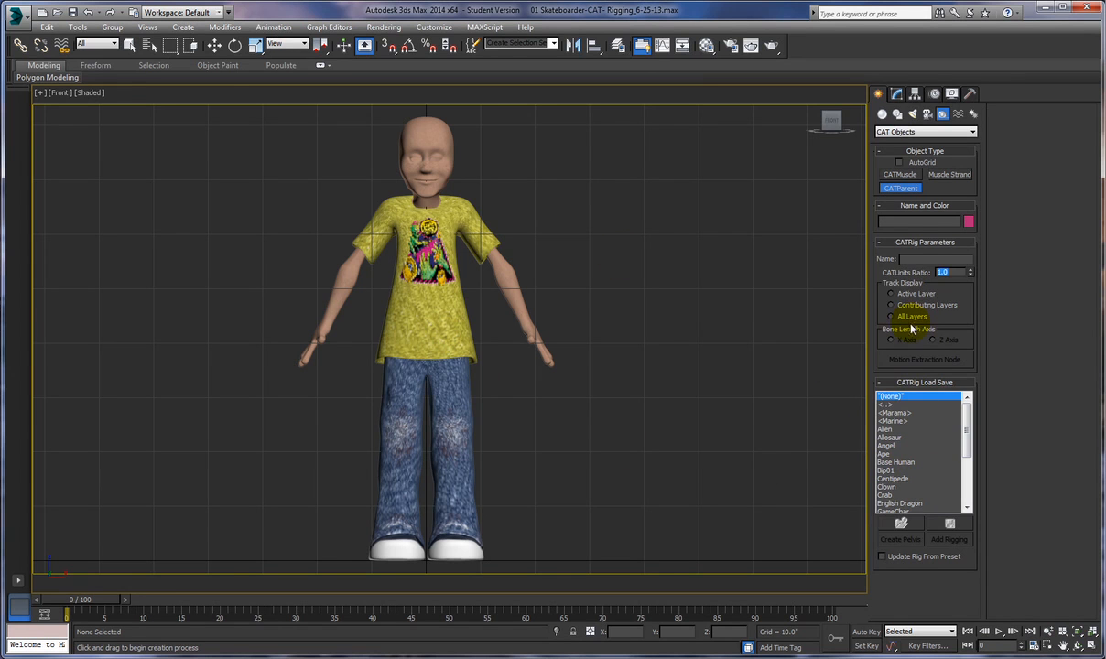
{"action": "left_click_drag", "start_coordinate": [824, 380], "coordinate": [770, 378]}
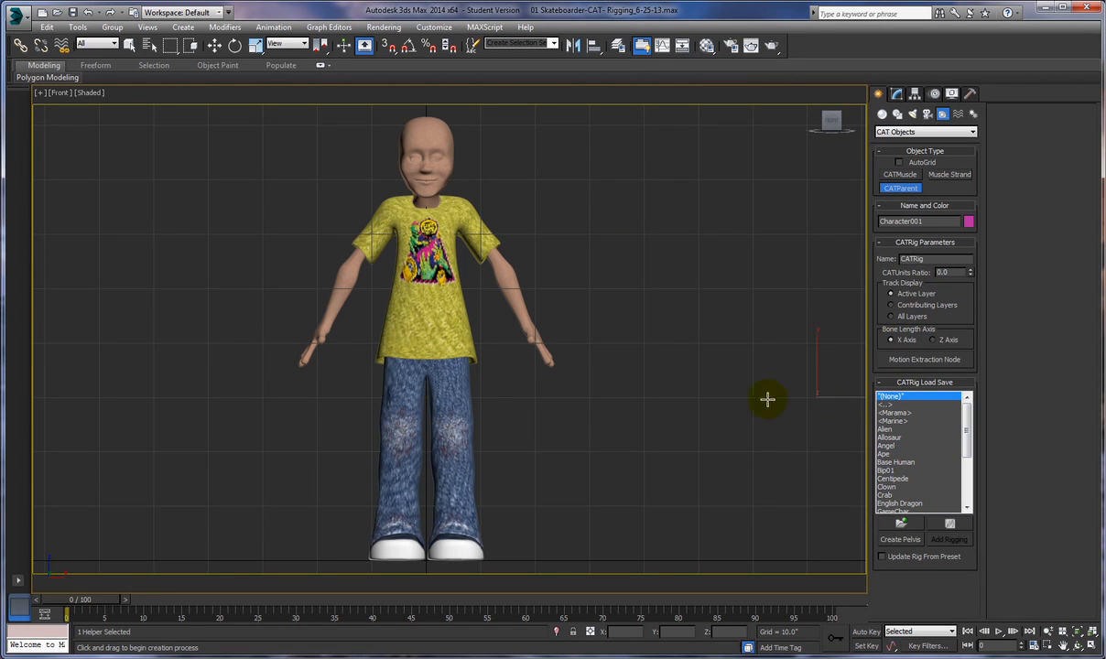
{"action": "left_click", "coordinate": [215, 44]}
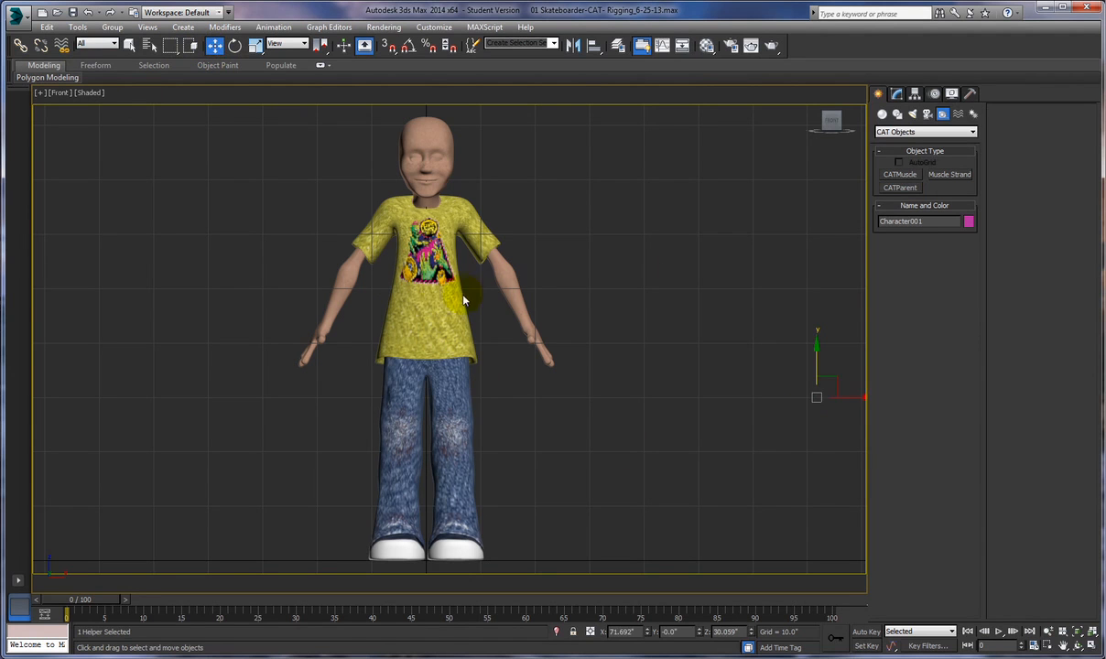
Step: Display the skateboarder mesh as see-through with translucent viewport materials, and freeze it
{"action": "left_click", "coordinate": [405, 310]}
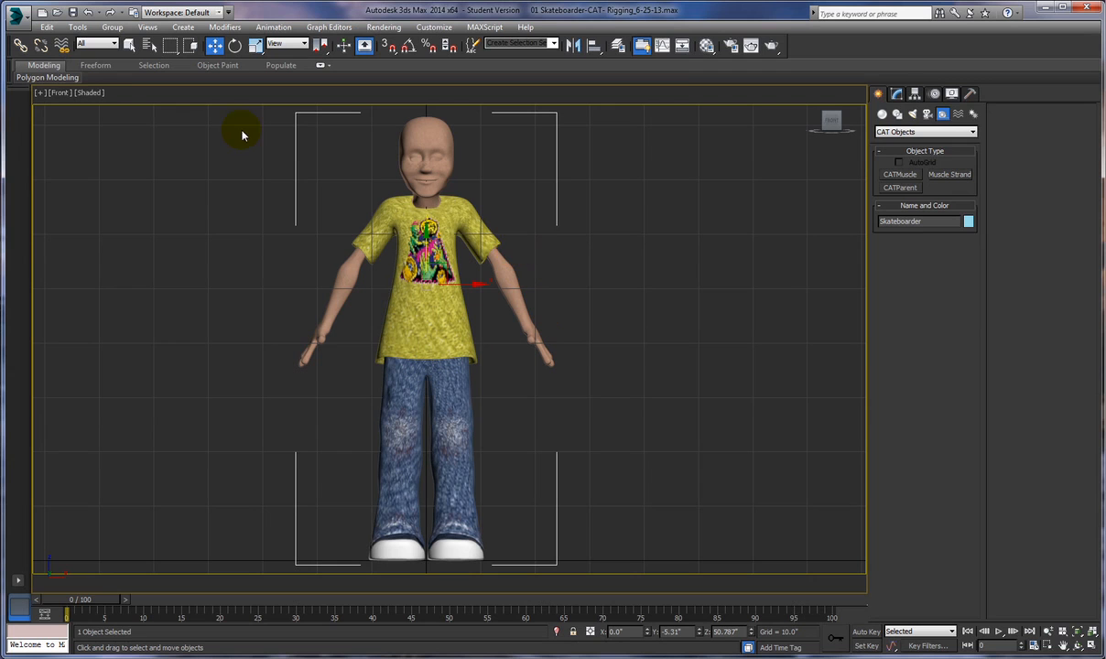
{"action": "left_click", "coordinate": [951, 93]}
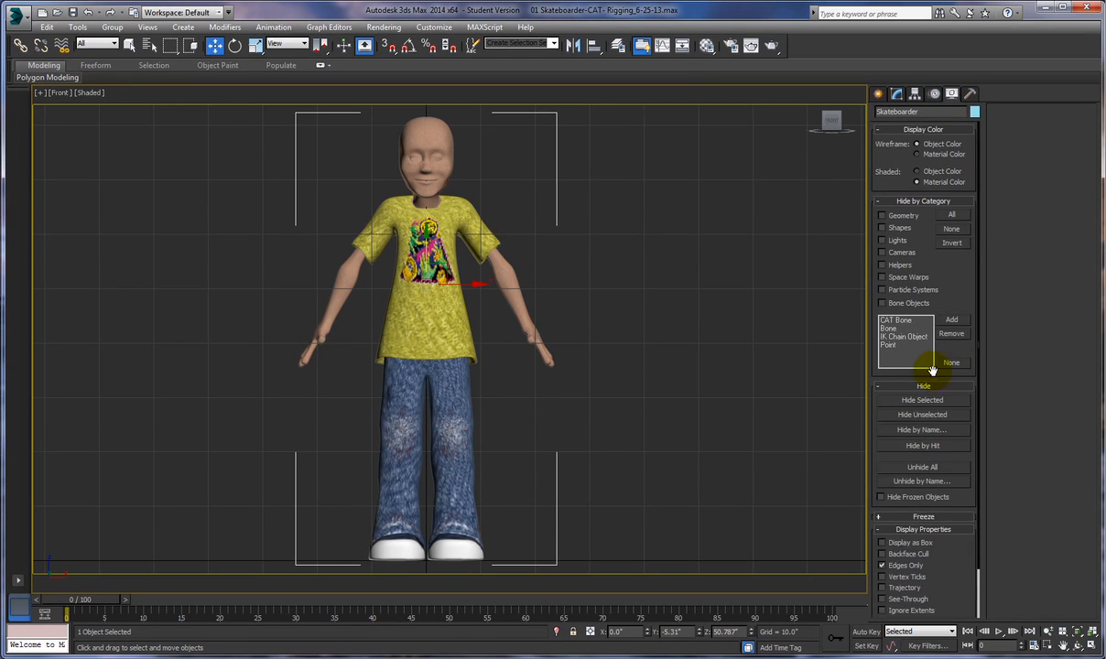
{"action": "left_click", "coordinate": [883, 599]}
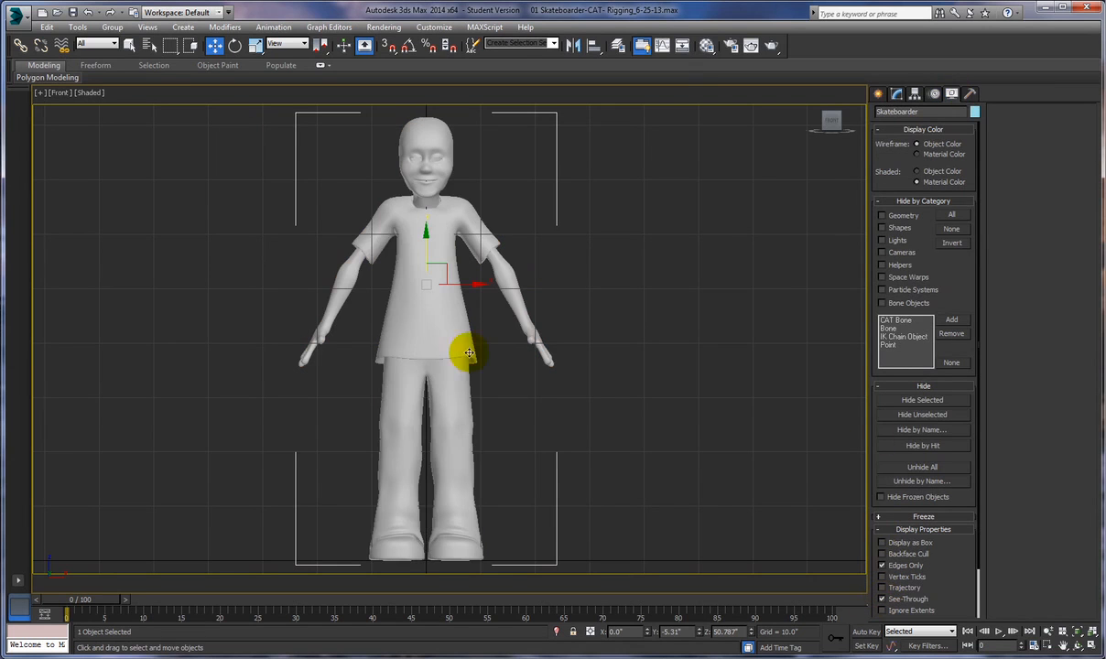
{"action": "left_click", "coordinate": [88, 94]}
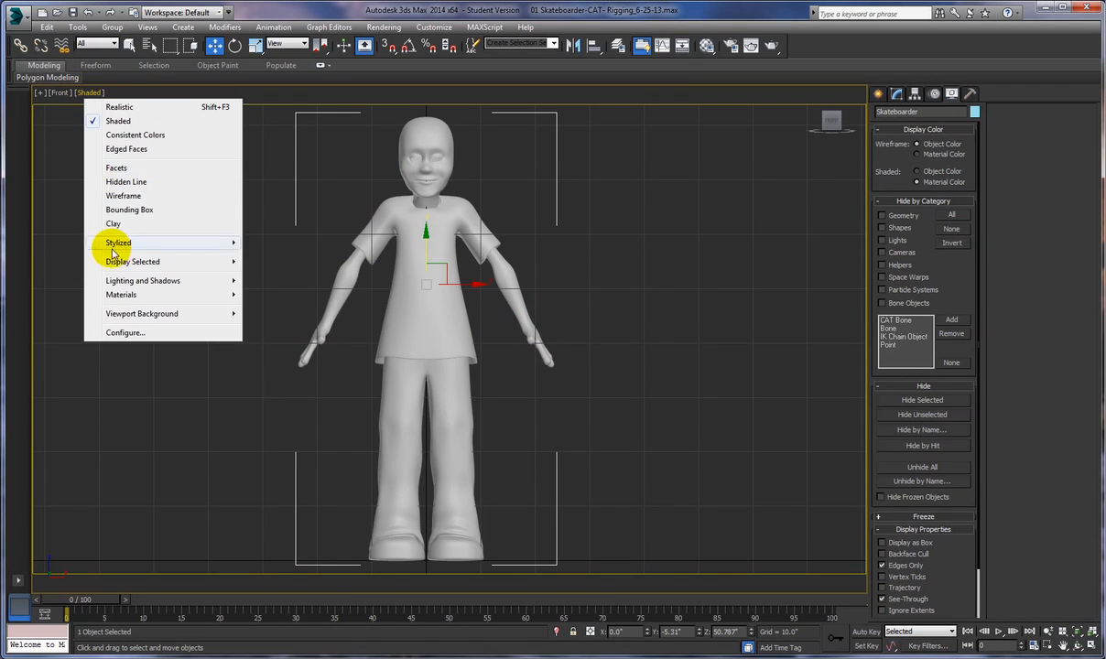
{"action": "mouse_move", "coordinate": [89, 294]}
{"action": "left_click", "coordinate": [5, 294]}
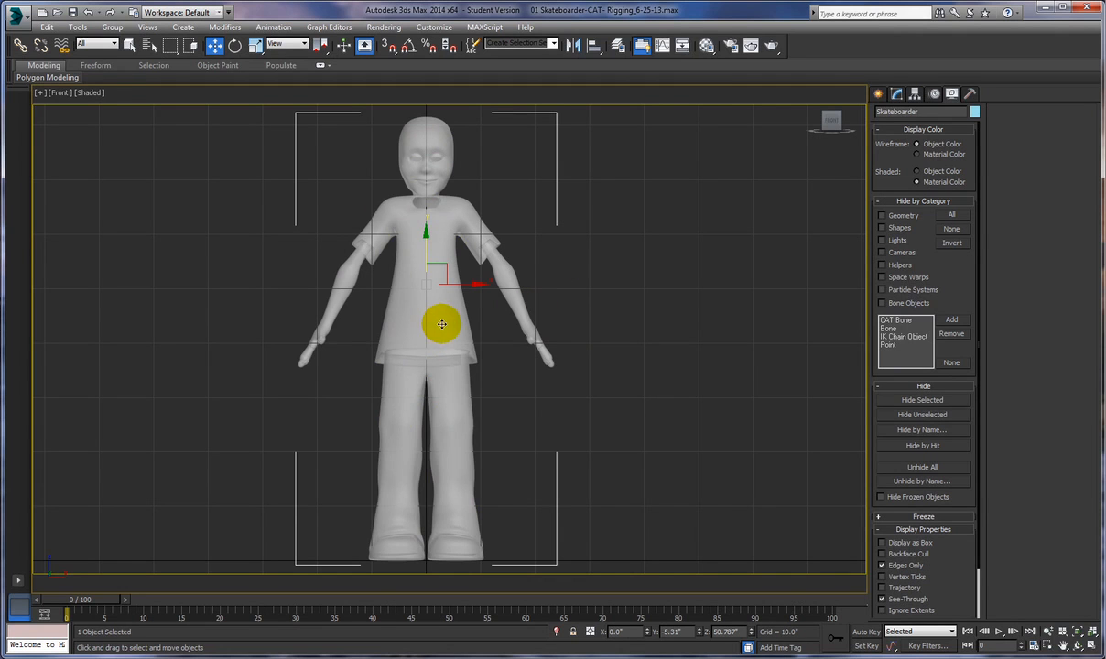
{"action": "right_click", "coordinate": [611, 355]}
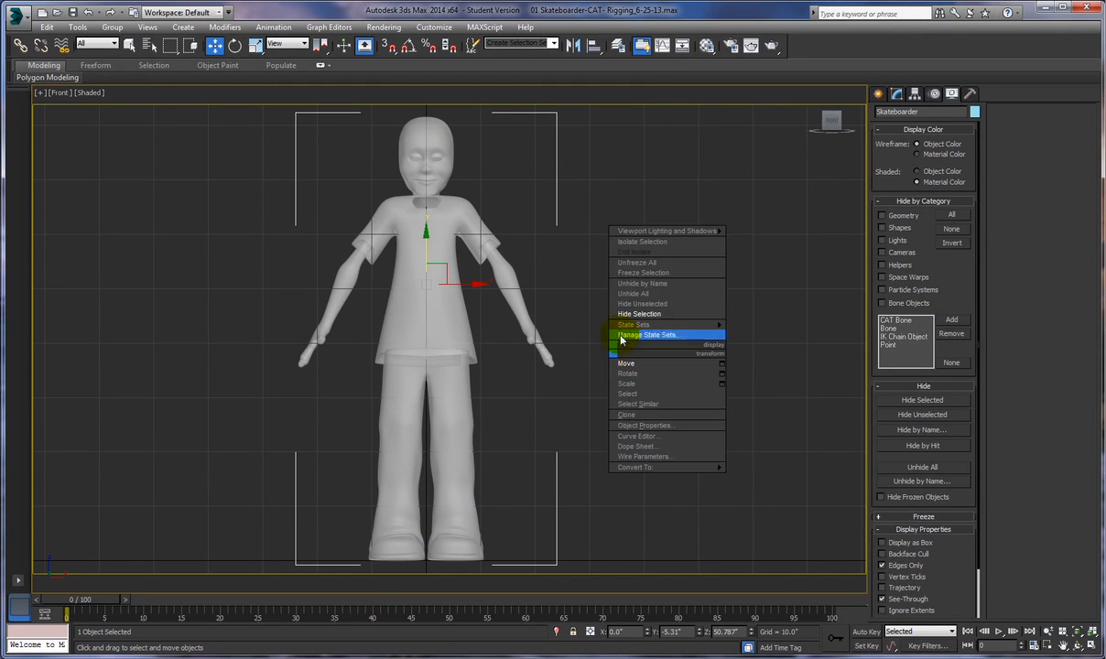
{"action": "left_click", "coordinate": [632, 273]}
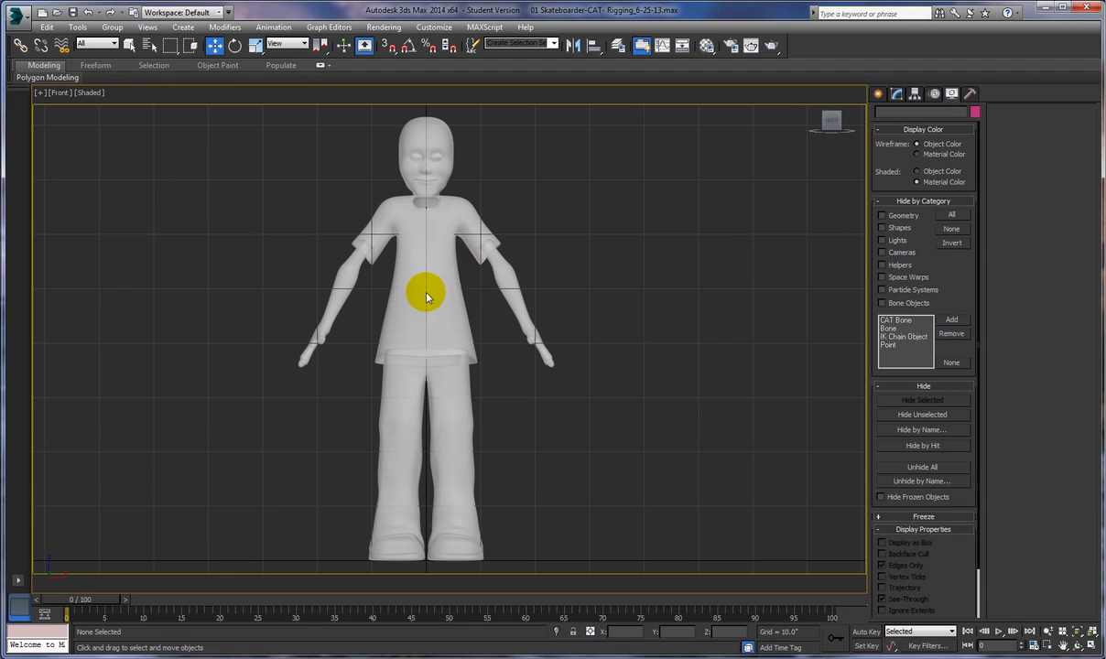
Step: Place another empty CATParent helper beside the character's legs in the Front view
{"action": "left_click", "coordinate": [877, 94]}
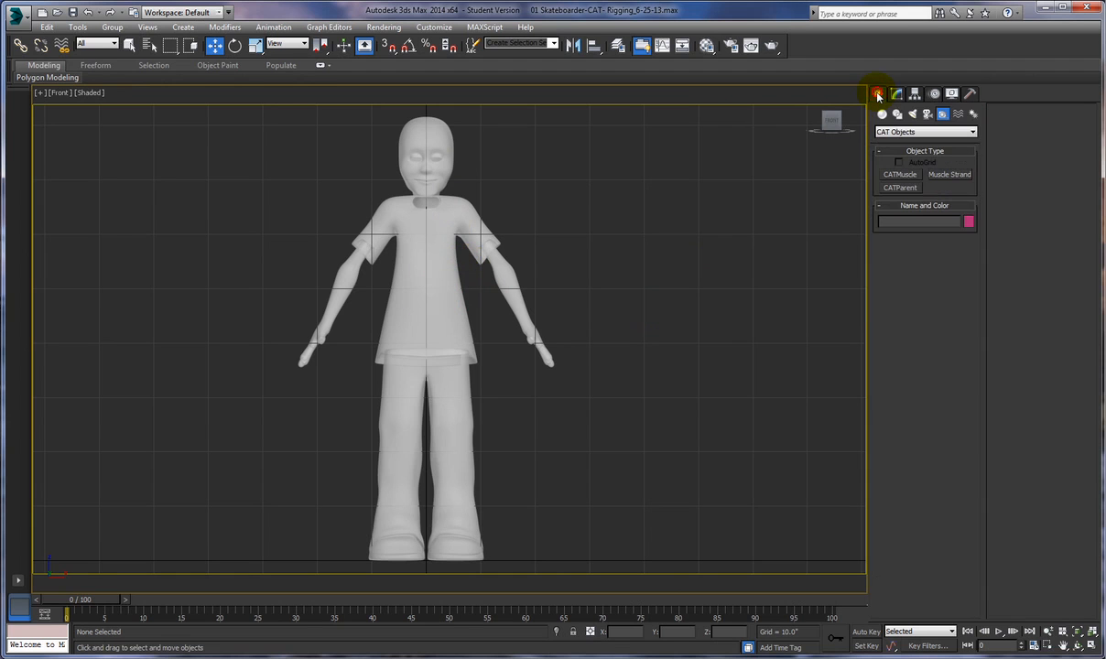
{"action": "left_click", "coordinate": [899, 188]}
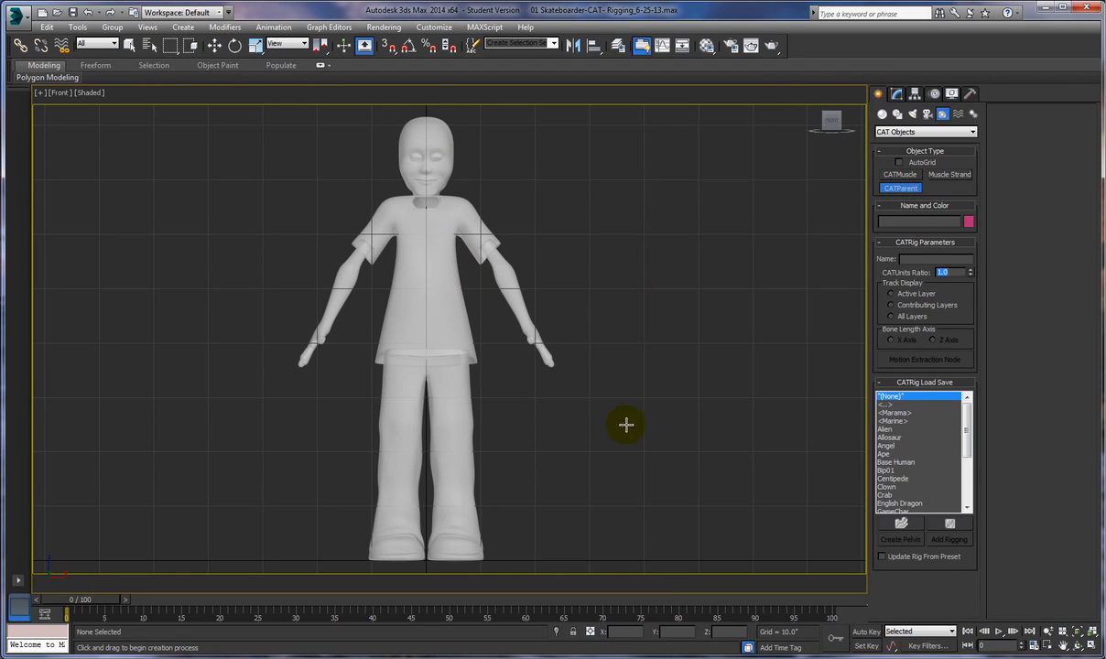
{"action": "left_click", "coordinate": [614, 423]}
Step: In the Perspective view, create a Base Human CATRig between the character's feet, sized to a CATUnits Ratio of about 0.297
{"action": "key", "text": "p"}
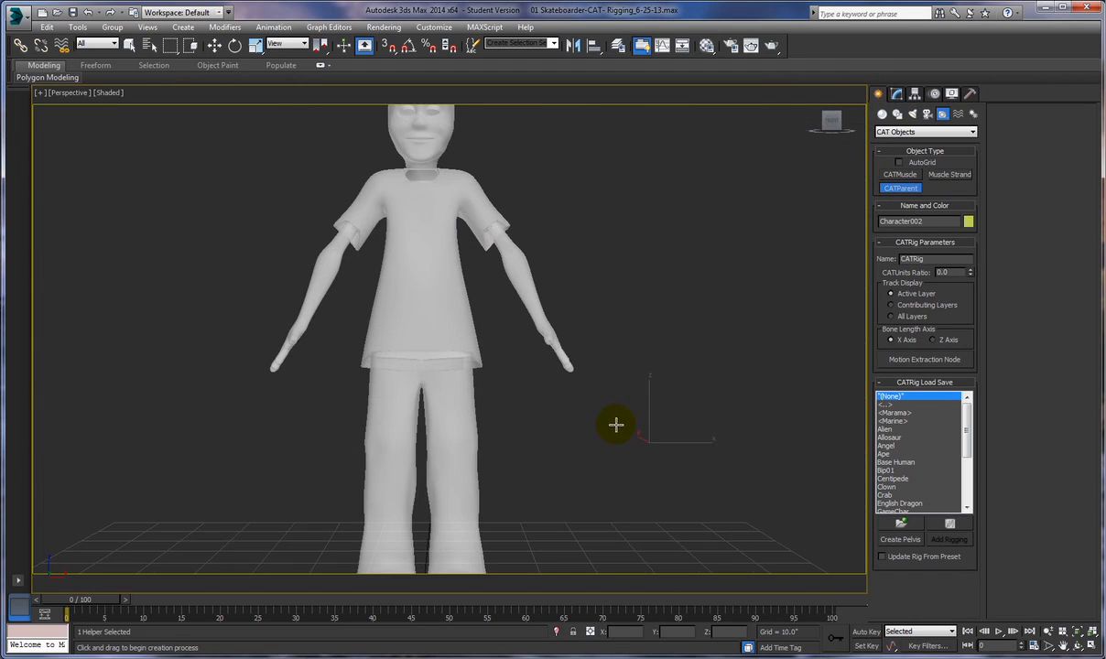
{"action": "scroll", "coordinate": [636, 413], "scroll_direction": "down", "scroll_amount": 2}
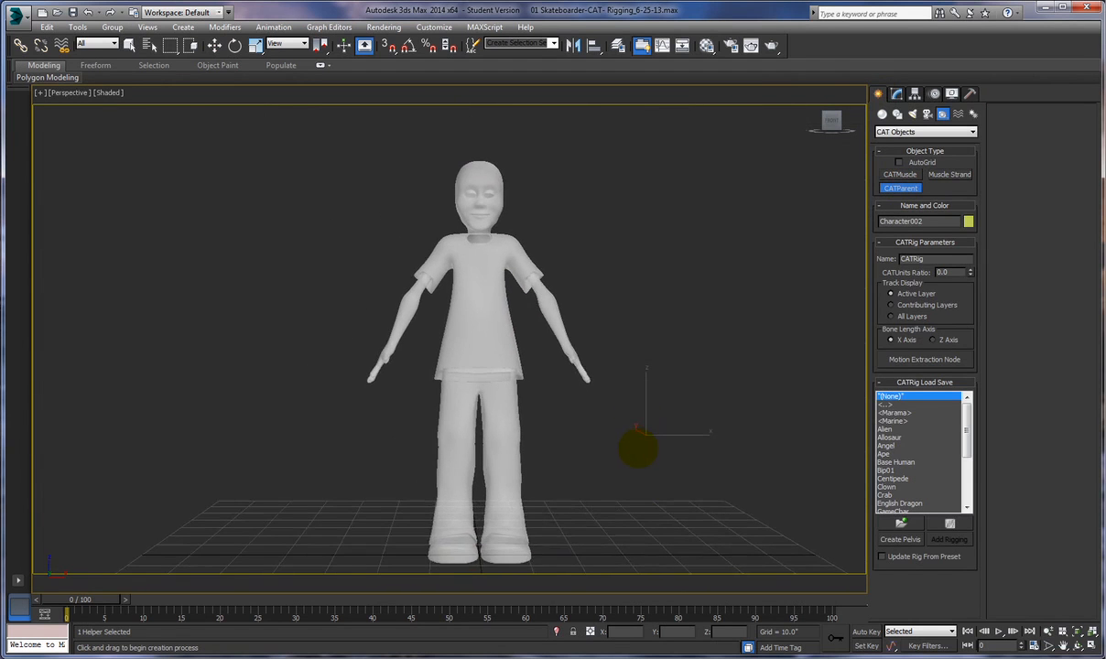
{"action": "scroll", "coordinate": [662, 482], "scroll_direction": "down", "scroll_amount": 1}
{"action": "mouse_move", "coordinate": [607, 447]}
{"action": "middle_mouse_down", "text": "alt"}
{"action": "mouse_move", "coordinate": [593, 458]}
{"action": "mouse_move", "coordinate": [606, 462]}
{"action": "middle_mouse_up", "text": "alt"}
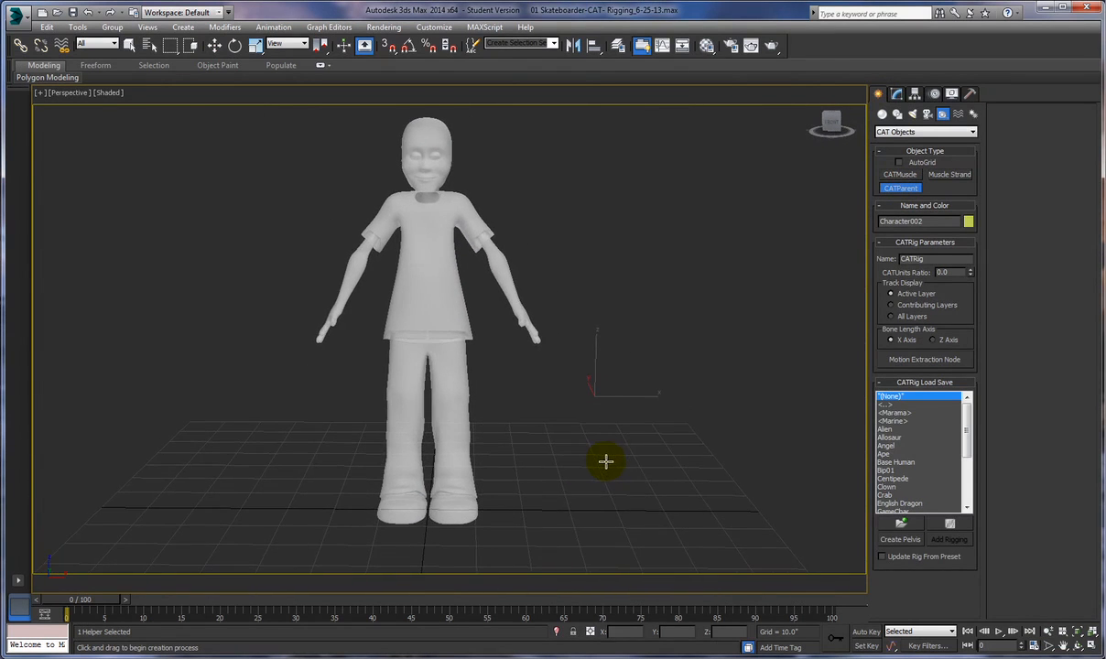
{"action": "left_click", "coordinate": [894, 462]}
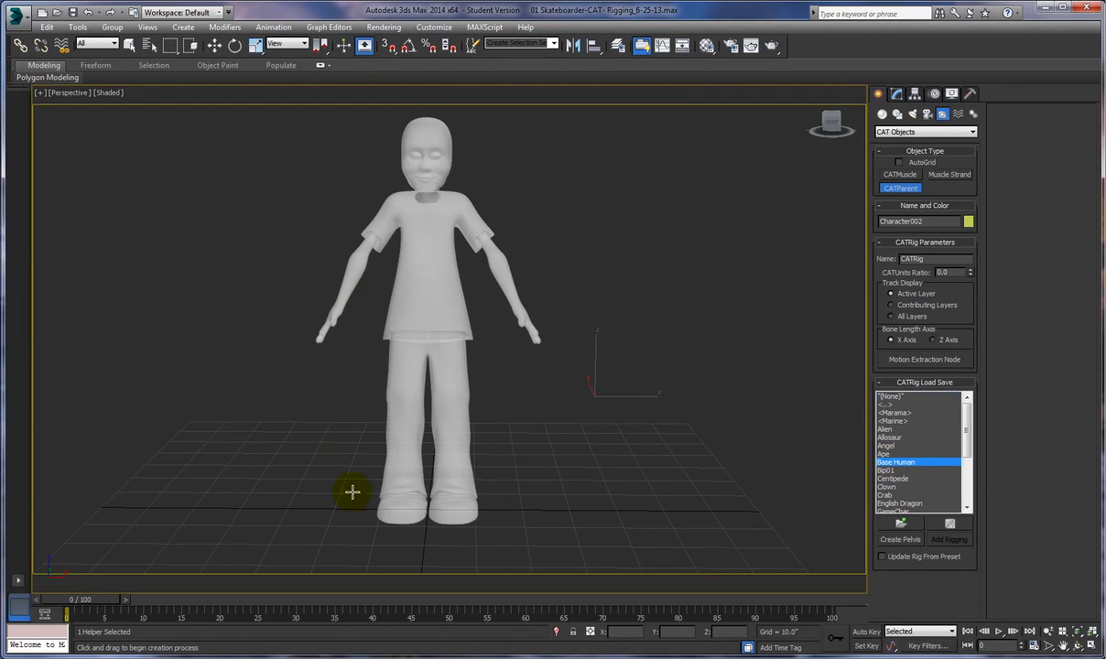
{"action": "mouse_move", "coordinate": [641, 377]}
{"action": "middle_mouse_down", "text": "alt"}
{"action": "mouse_move", "coordinate": [647, 353]}
{"action": "mouse_move", "coordinate": [638, 376]}
{"action": "middle_mouse_up", "text": "alt"}
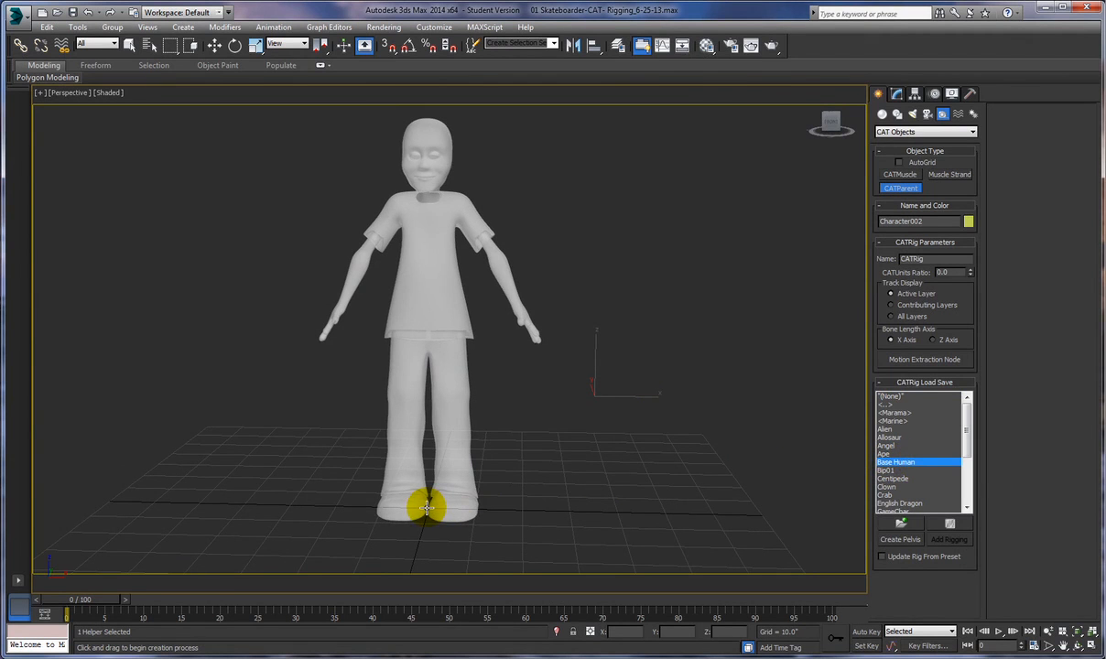
{"action": "left_click_drag", "start_coordinate": [428, 506], "coordinate": [438, 441]}
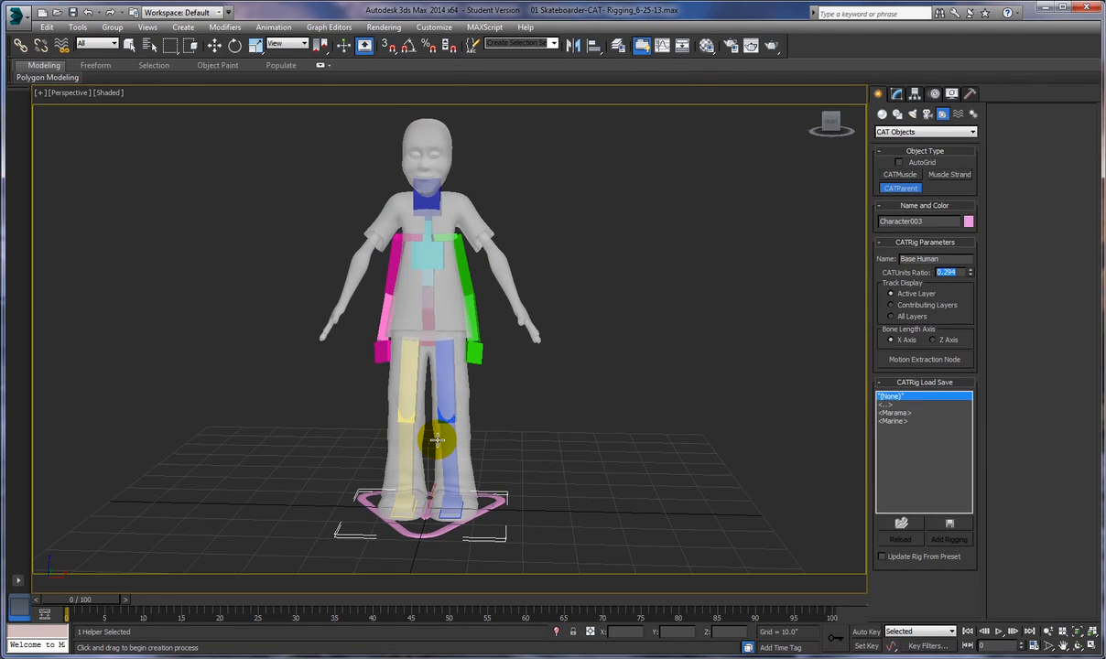
{"action": "left_click_drag", "start_coordinate": [438, 440], "coordinate": [438, 441]}
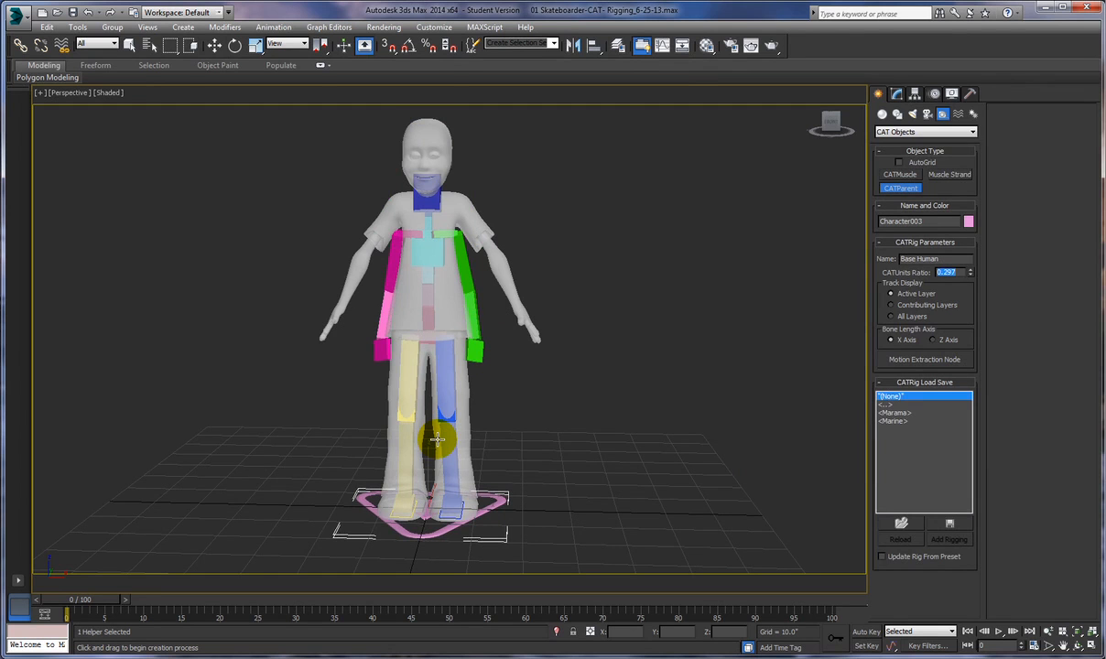
{"action": "left_click_drag", "start_coordinate": [438, 441], "coordinate": [439, 441]}
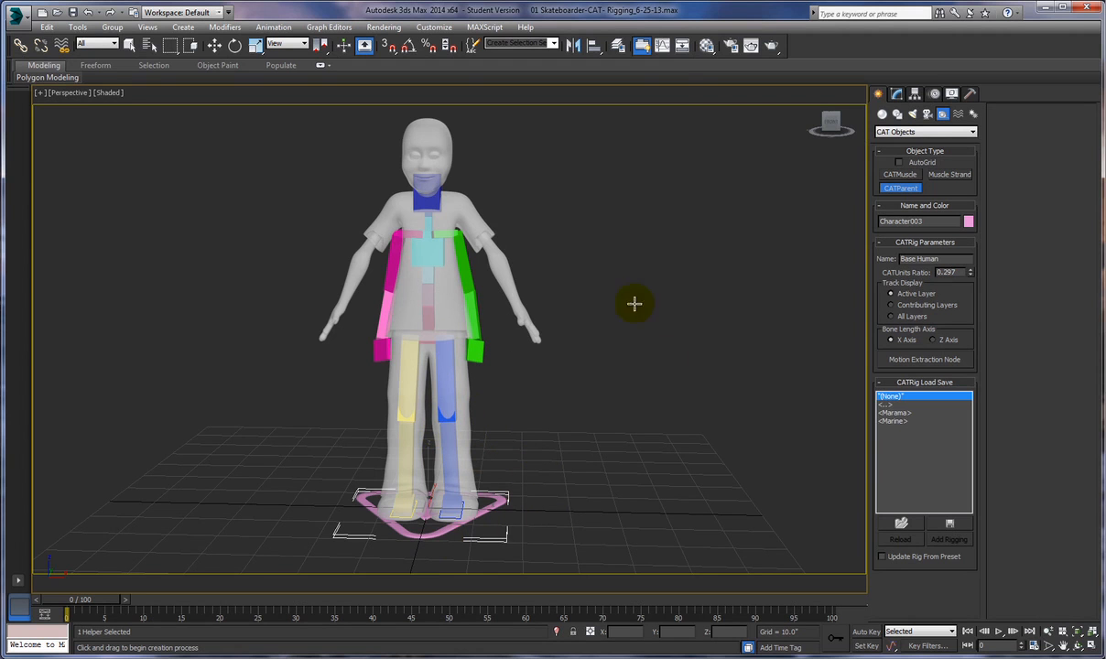
Step: Move the Base Human rig's triangular base along Y to about 0.331" to line it up with the mesh
{"action": "left_click", "coordinate": [214, 46]}
{"action": "left_click", "coordinate": [434, 529]}
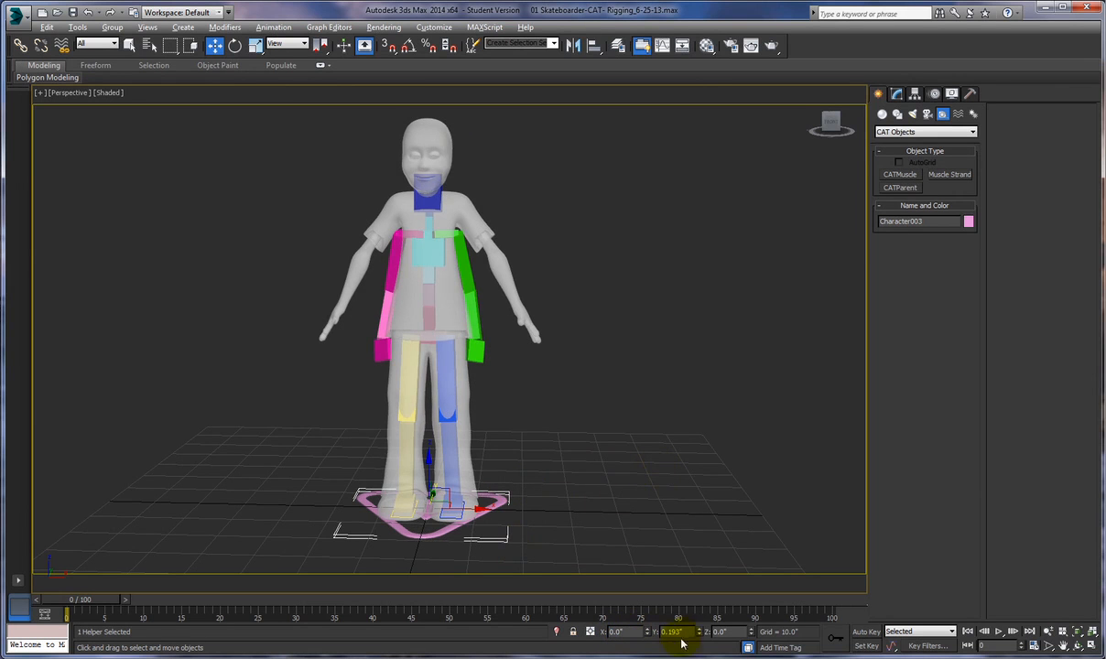
{"action": "middle_click_drag", "start_coordinate": [673, 524], "coordinate": [527, 515], "text": "alt"}
{"action": "left_click_drag", "start_coordinate": [490, 515], "coordinate": [493, 509]}
{"action": "middle_click_drag", "start_coordinate": [588, 521], "coordinate": [537, 445], "text": "alt"}
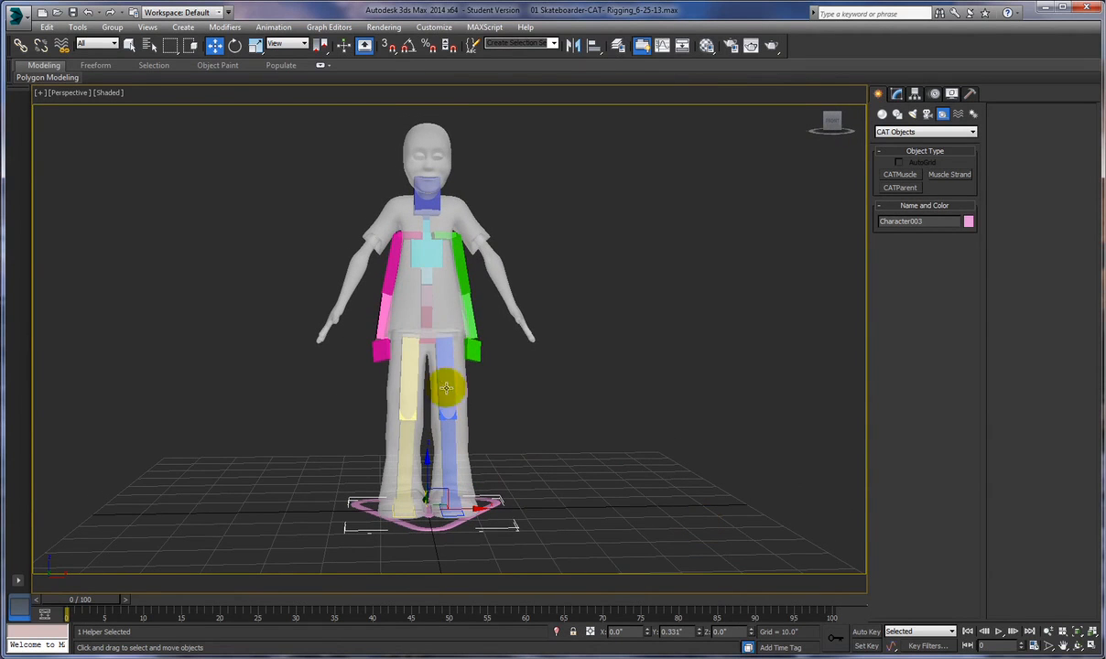
Step: Check the rig's fit inside the mesh from front and side, and show the pelvis bone's Hub Setup parameters
{"action": "middle_click_drag", "start_coordinate": [556, 457], "coordinate": [592, 469], "text": "alt"}
{"action": "scroll", "coordinate": [543, 462], "scroll_direction": "up", "scroll_amount": 3}
{"action": "scroll", "coordinate": [513, 345], "scroll_direction": "up", "scroll_amount": 2}
{"action": "left_click", "coordinate": [423, 309]}
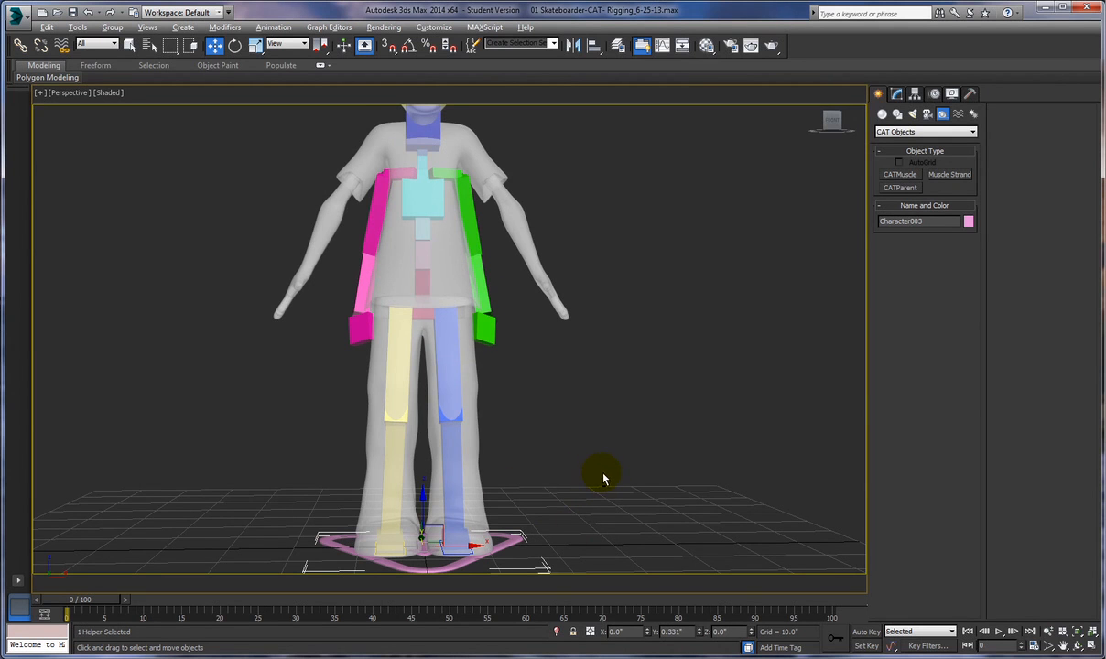
{"action": "middle_click_drag", "start_coordinate": [600, 467], "coordinate": [572, 425], "text": "alt"}
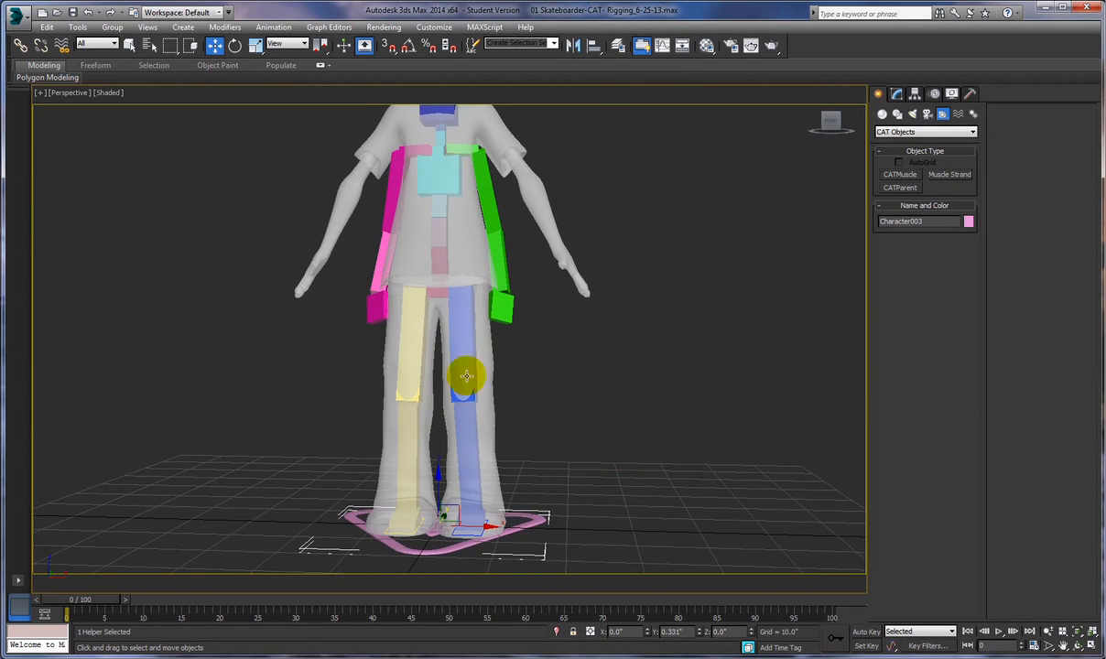
{"action": "middle_click_drag", "start_coordinate": [574, 465], "coordinate": [464, 460], "text": "alt"}
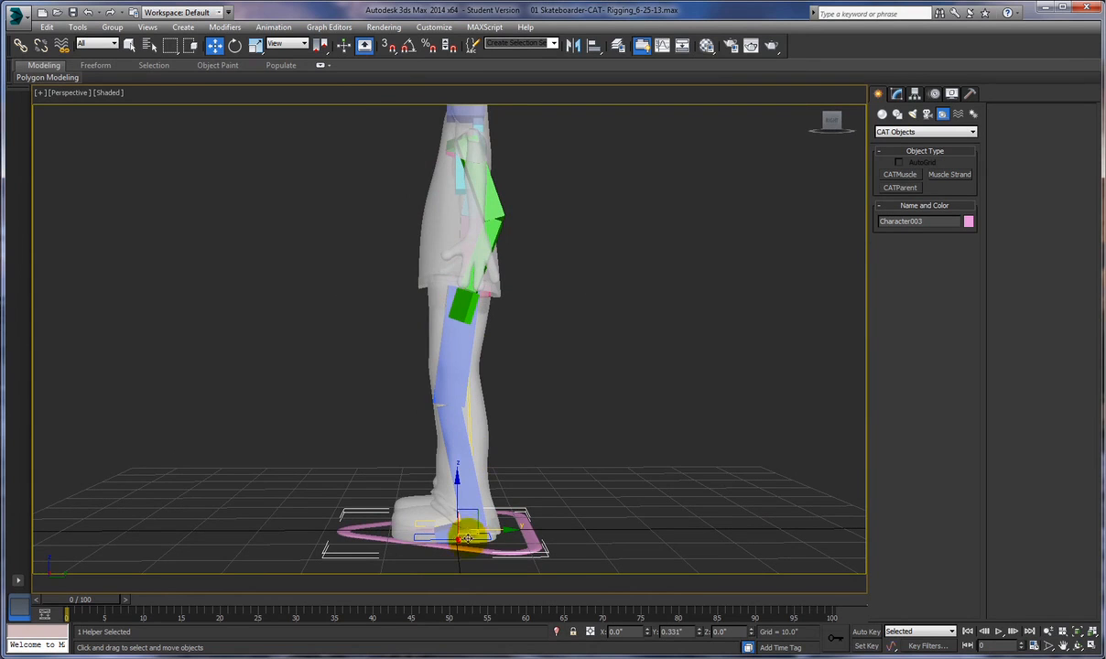
{"action": "left_click", "coordinate": [509, 310]}
{"action": "middle_click_drag", "start_coordinate": [514, 312], "coordinate": [654, 402], "text": "alt"}
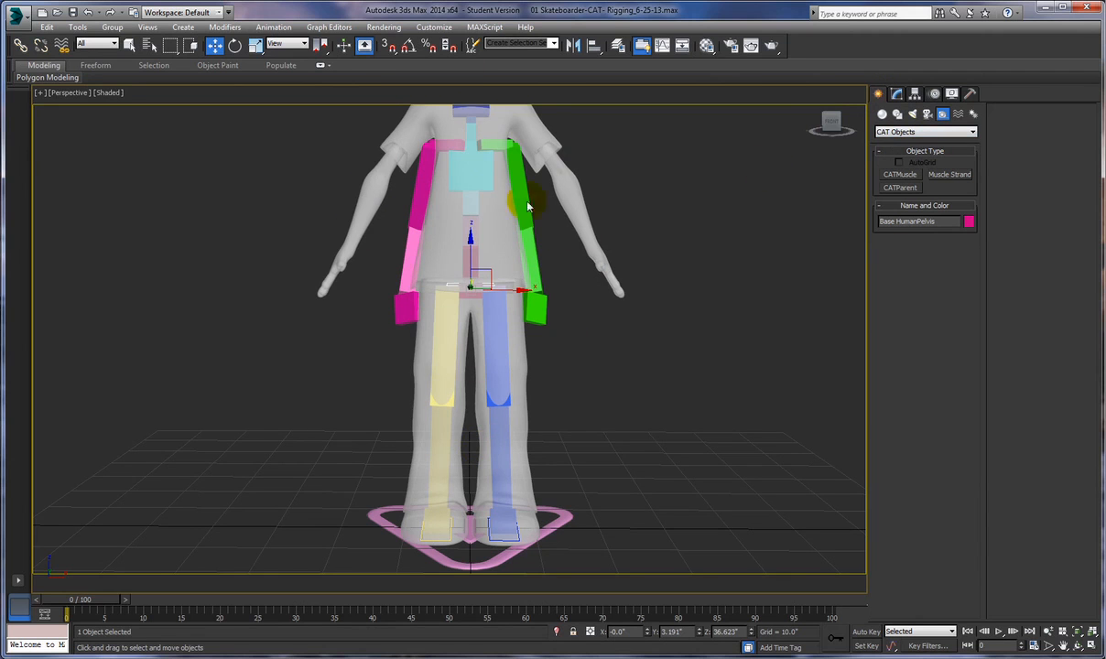
{"action": "left_click", "coordinate": [896, 94]}
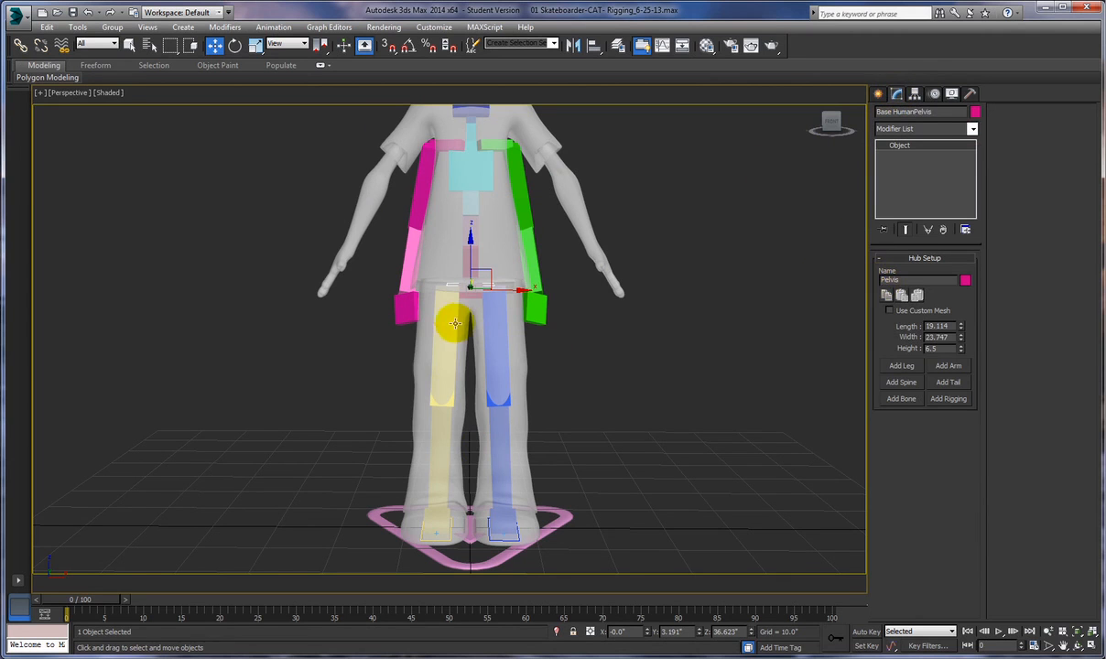
Step: Rename the CATRig to Skateboarder_ in the parameters of its triangular base
{"action": "middle_click_drag", "start_coordinate": [620, 353], "coordinate": [776, 391], "text": "alt"}
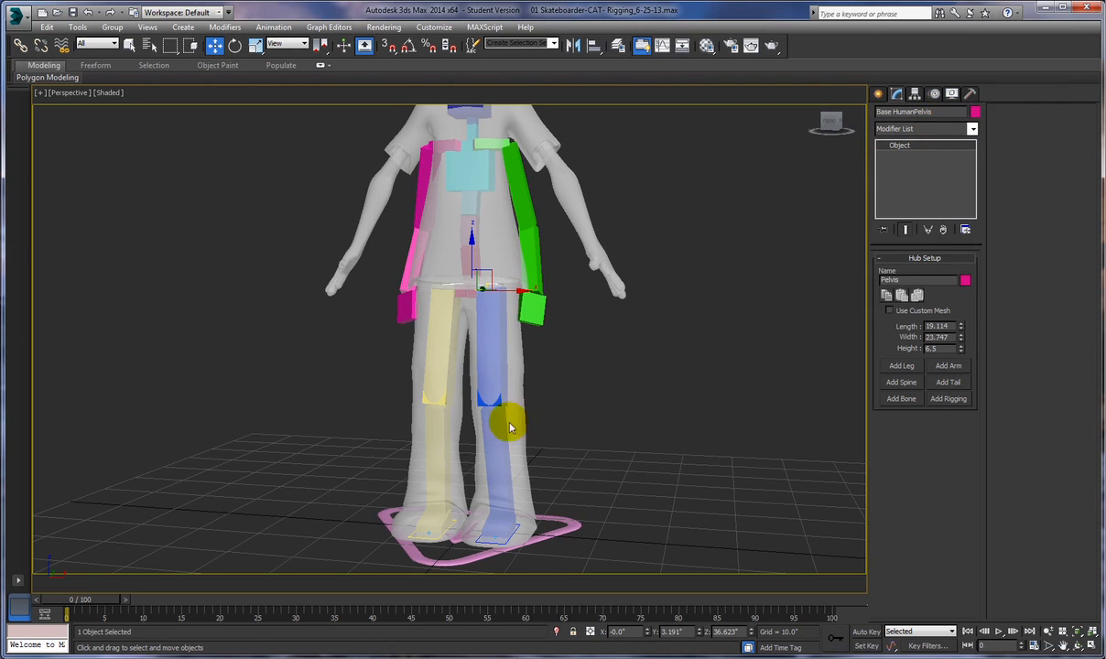
{"action": "left_click", "coordinate": [574, 526]}
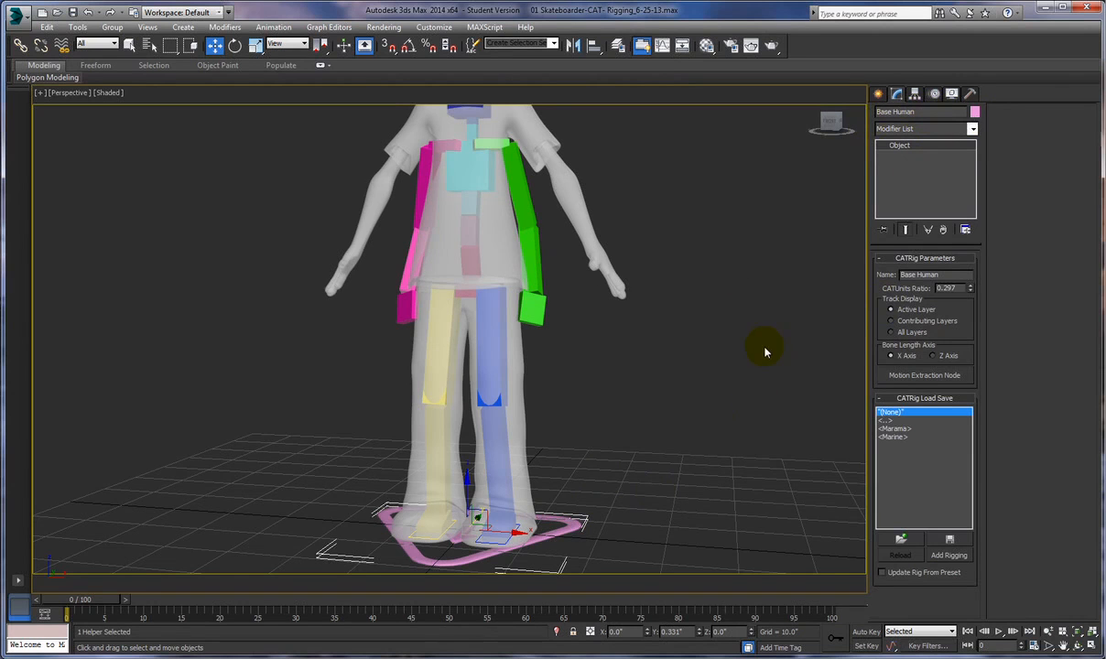
{"action": "left_click_drag", "start_coordinate": [945, 275], "coordinate": [888, 273]}
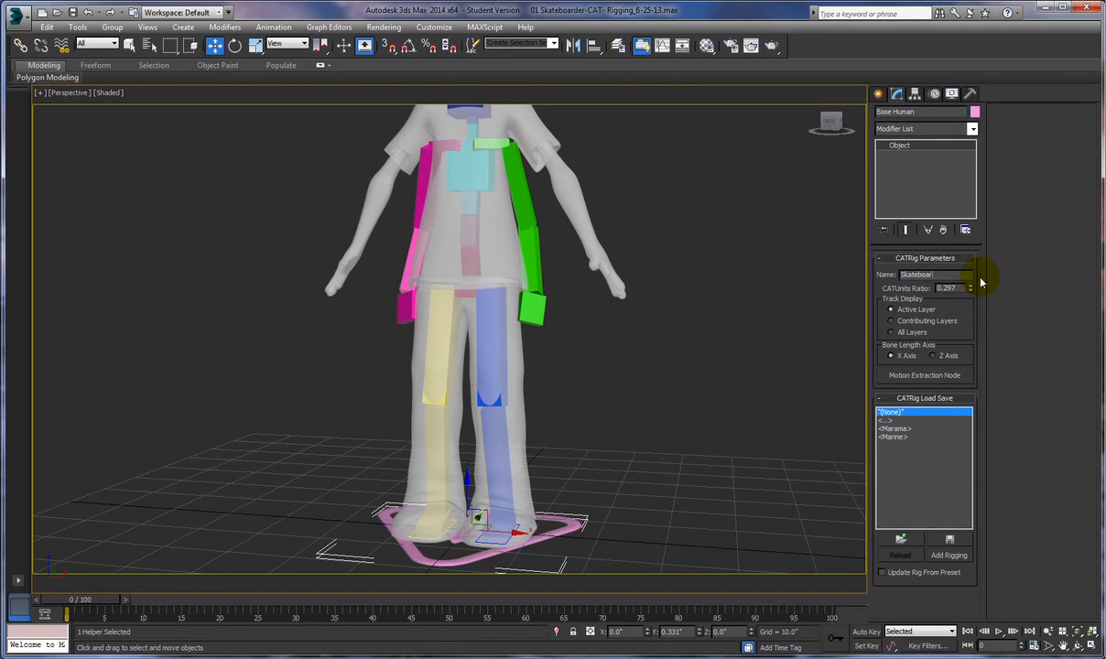
{"action": "key", "text": "Return"}
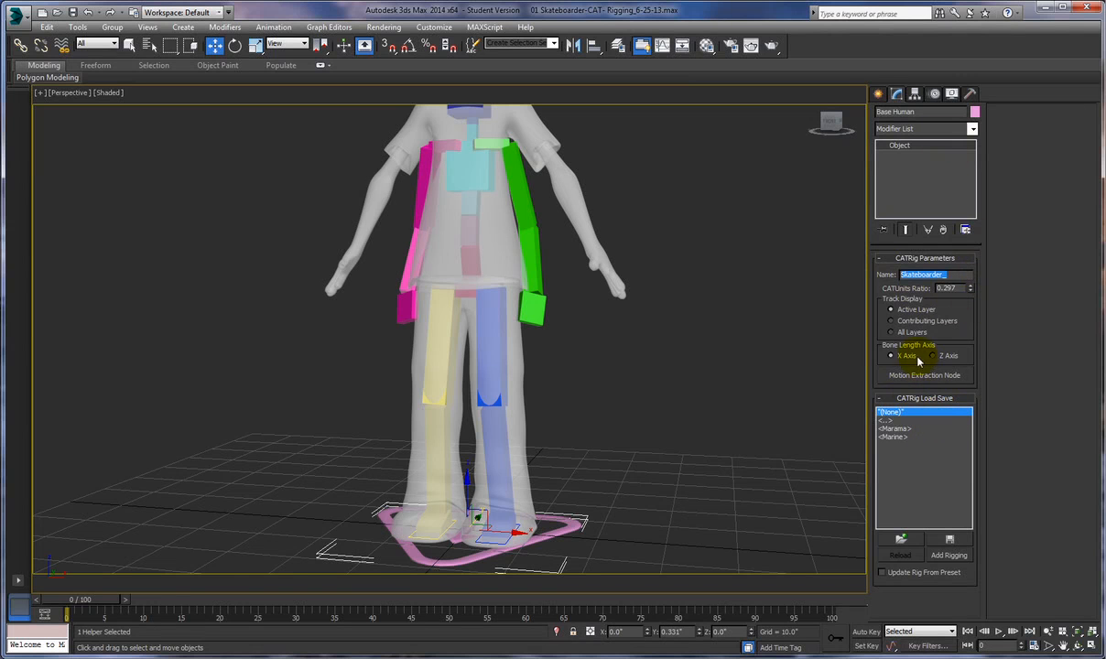
Step: Check the names of the left calf, left thigh and right thigh bones, and reselect the rig's triangular base
{"action": "left_click", "coordinate": [493, 463]}
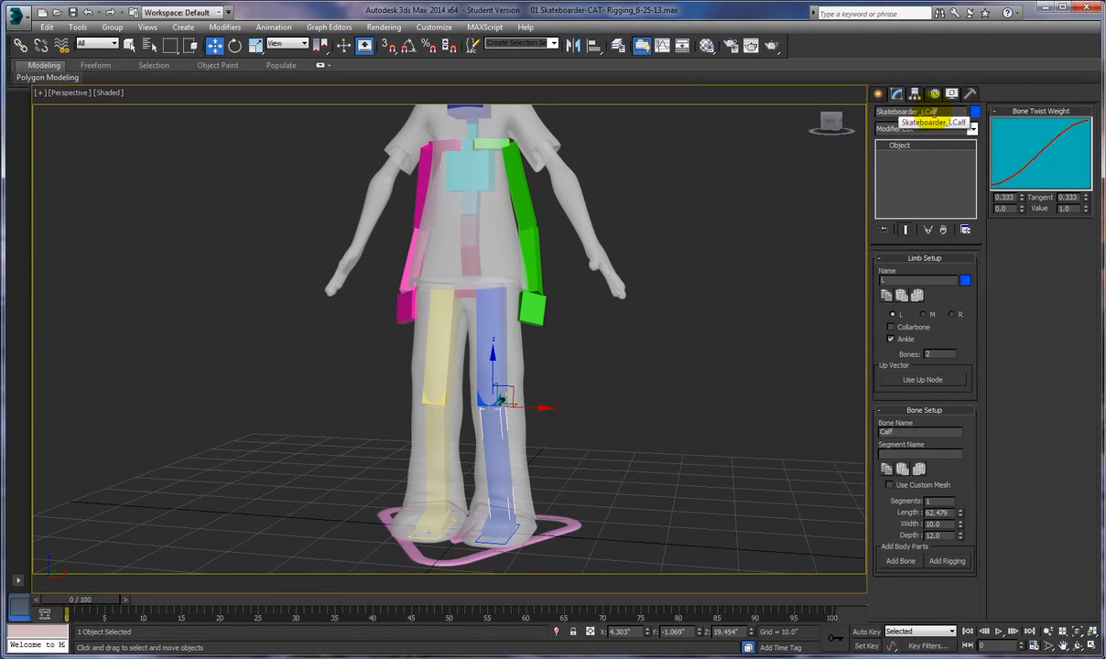
{"action": "left_click", "coordinate": [495, 316]}
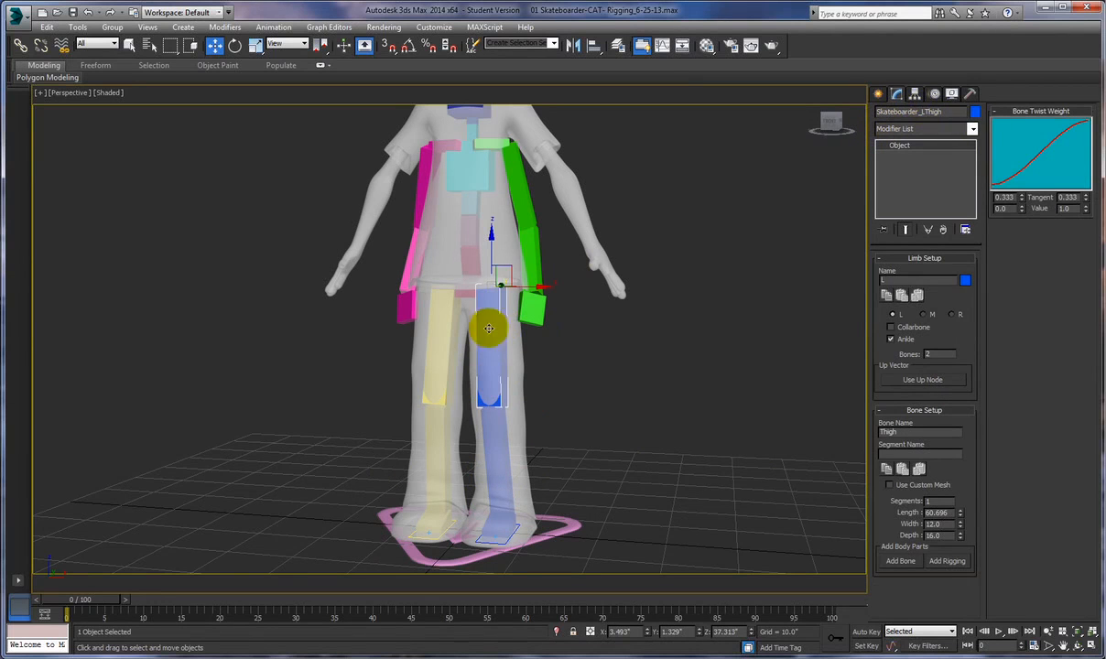
{"action": "left_click", "coordinate": [440, 346]}
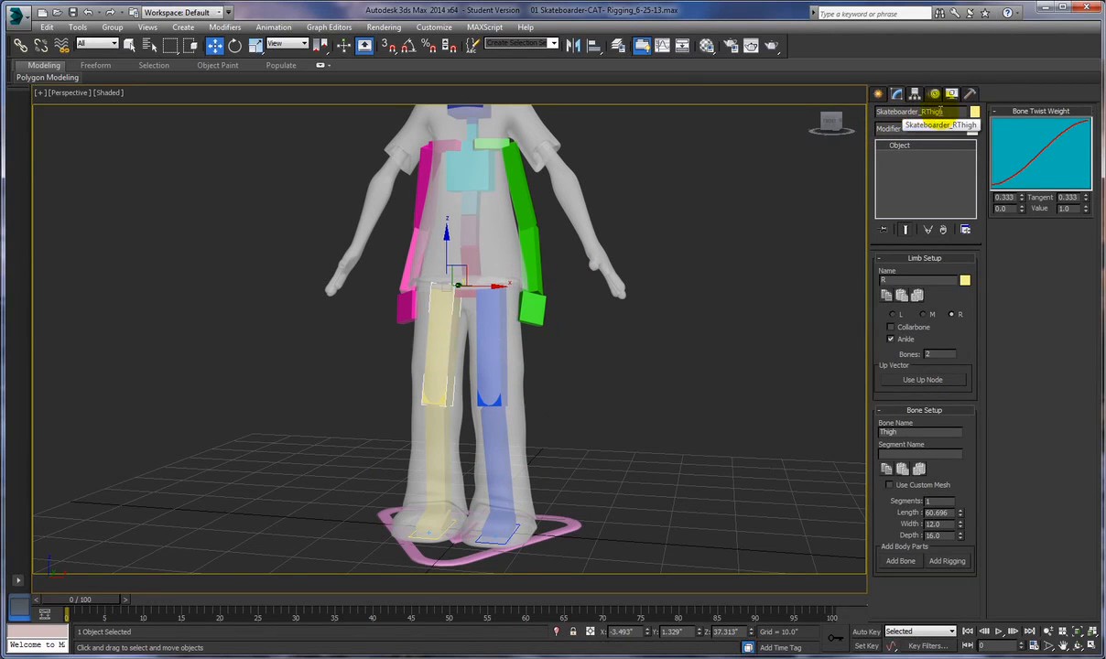
{"action": "left_click", "coordinate": [603, 531]}
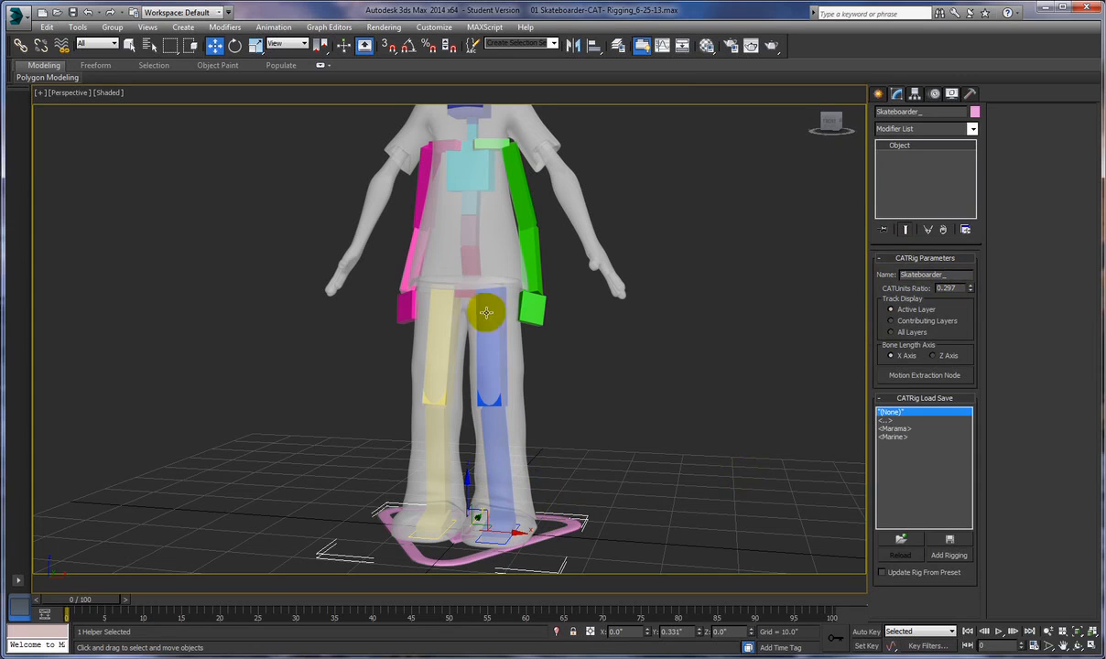
Step: Enlarge the pelvis bone to a length of about 25.8, width of about 38.2 and height of about 11.3
{"action": "left_click", "coordinate": [457, 289]}
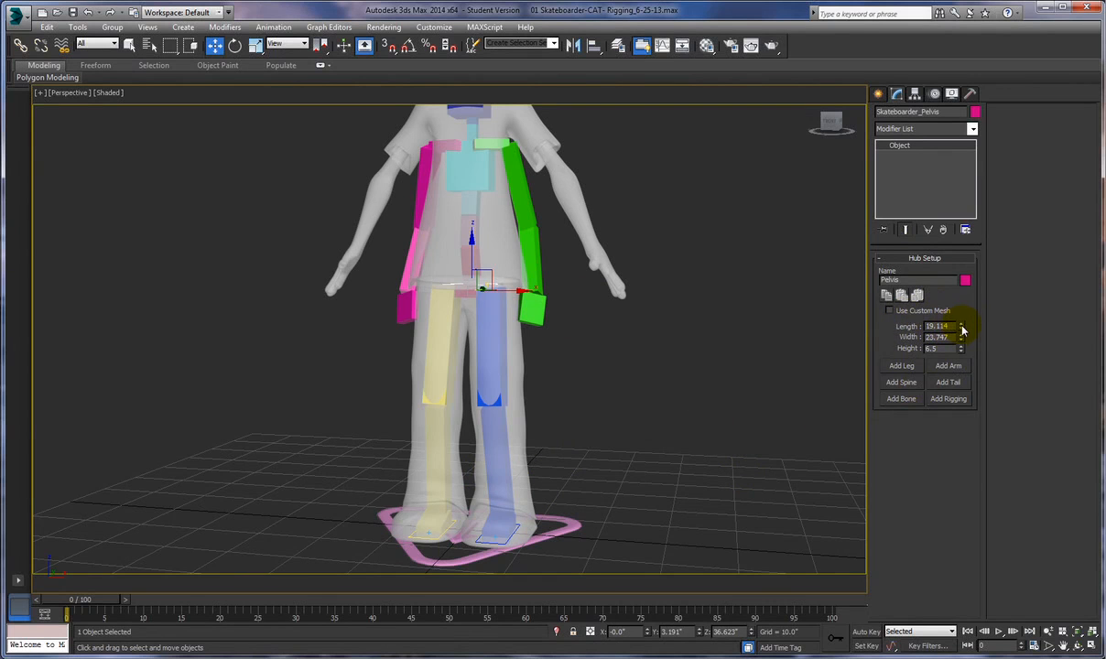
{"action": "left_click_drag", "start_coordinate": [960, 348], "coordinate": [962, 345]}
{"action": "left_click", "coordinate": [965, 279]}
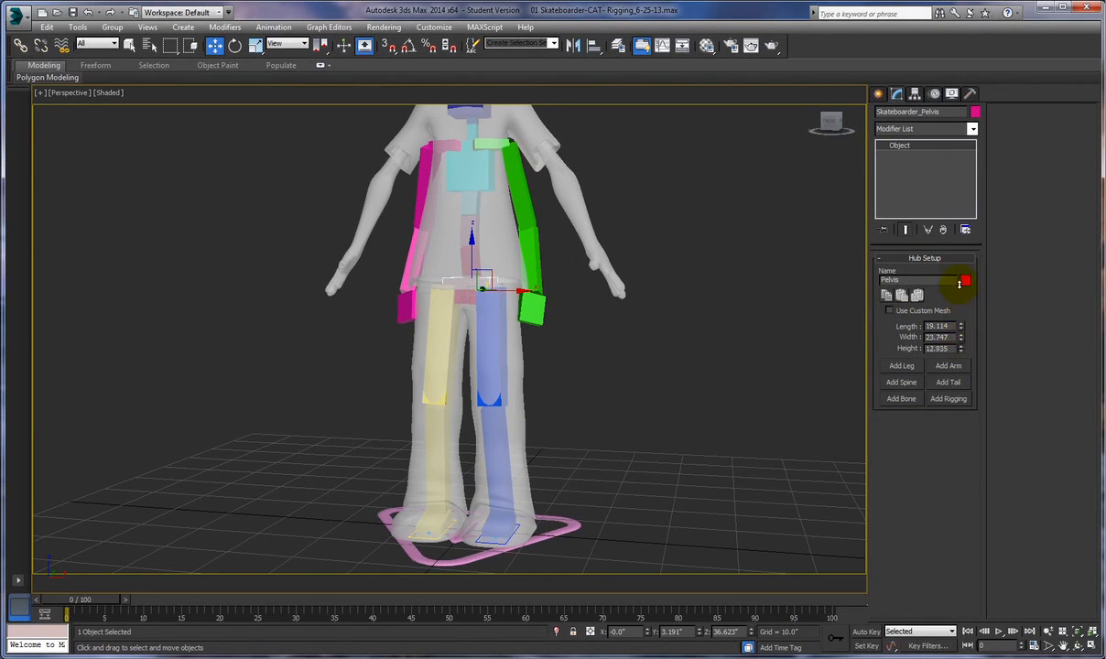
{"action": "left_click_drag", "start_coordinate": [960, 291], "coordinate": [959, 297]}
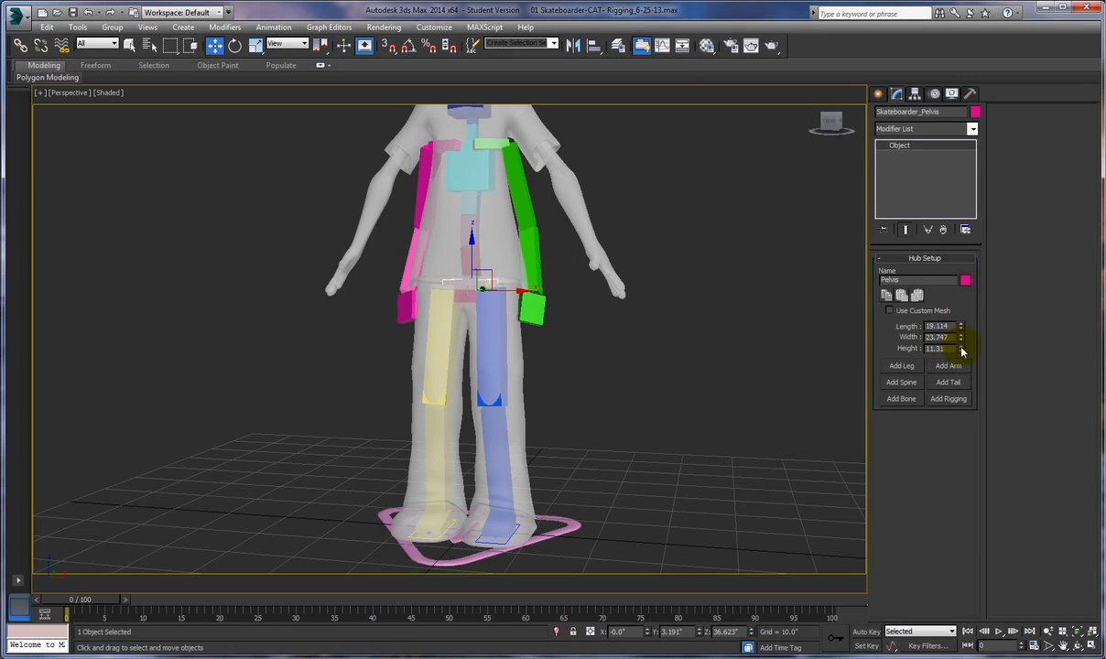
{"action": "left_click_drag", "start_coordinate": [962, 339], "coordinate": [958, 297]}
{"action": "middle_click_drag", "start_coordinate": [631, 436], "coordinate": [578, 425], "text": "alt"}
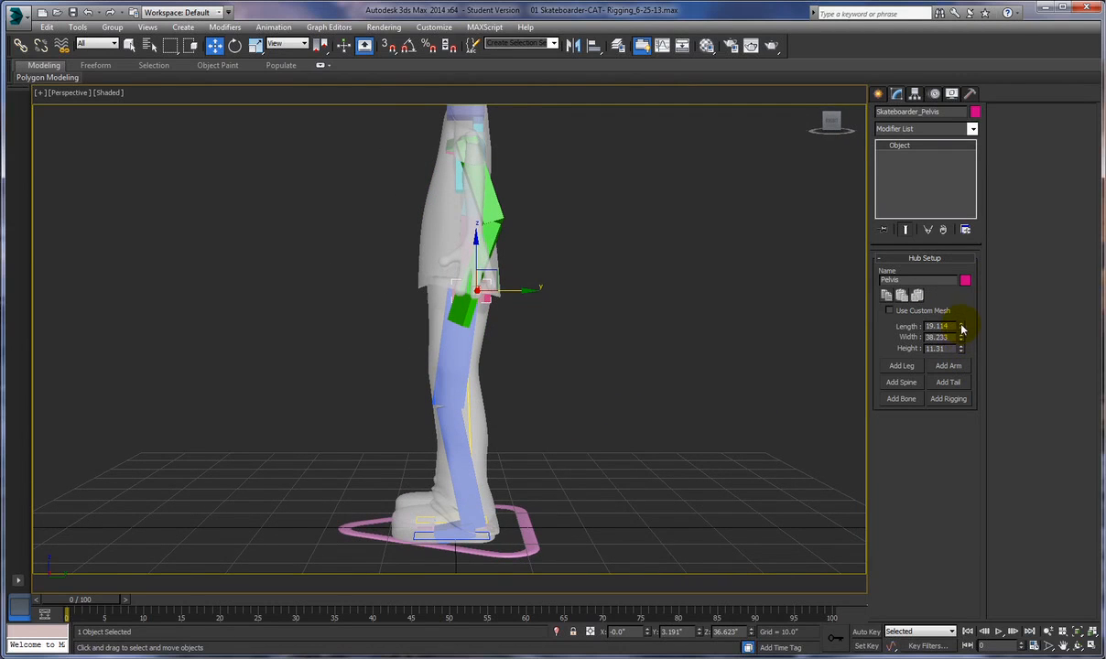
{"action": "left_click_drag", "start_coordinate": [962, 316], "coordinate": [958, 292]}
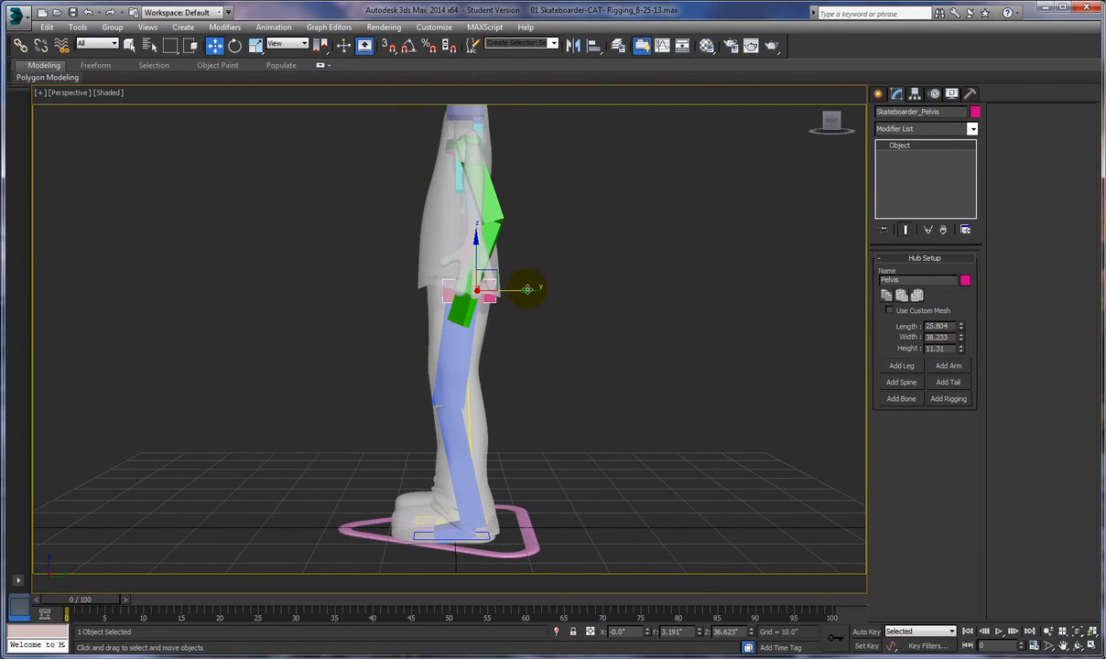
Step: Shift the pelvis along Y to fit inside the mesh, trying 0 and settling at about 1.745"
{"action": "left_click_drag", "start_coordinate": [528, 290], "coordinate": [520, 291]}
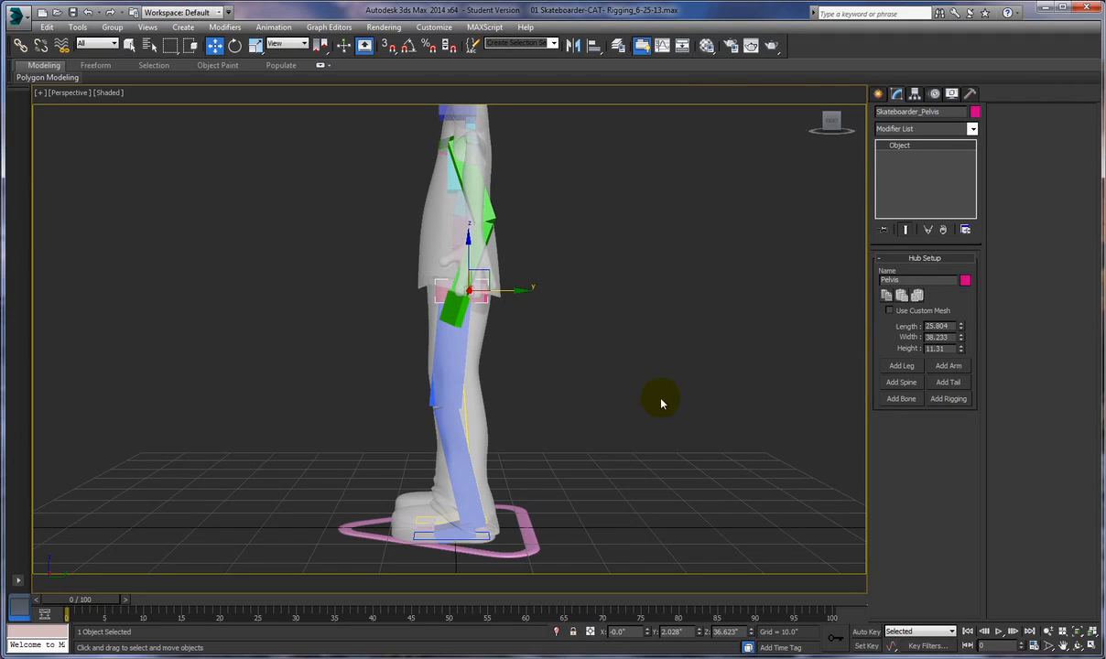
{"action": "left_click_drag", "start_coordinate": [515, 291], "coordinate": [514, 291]}
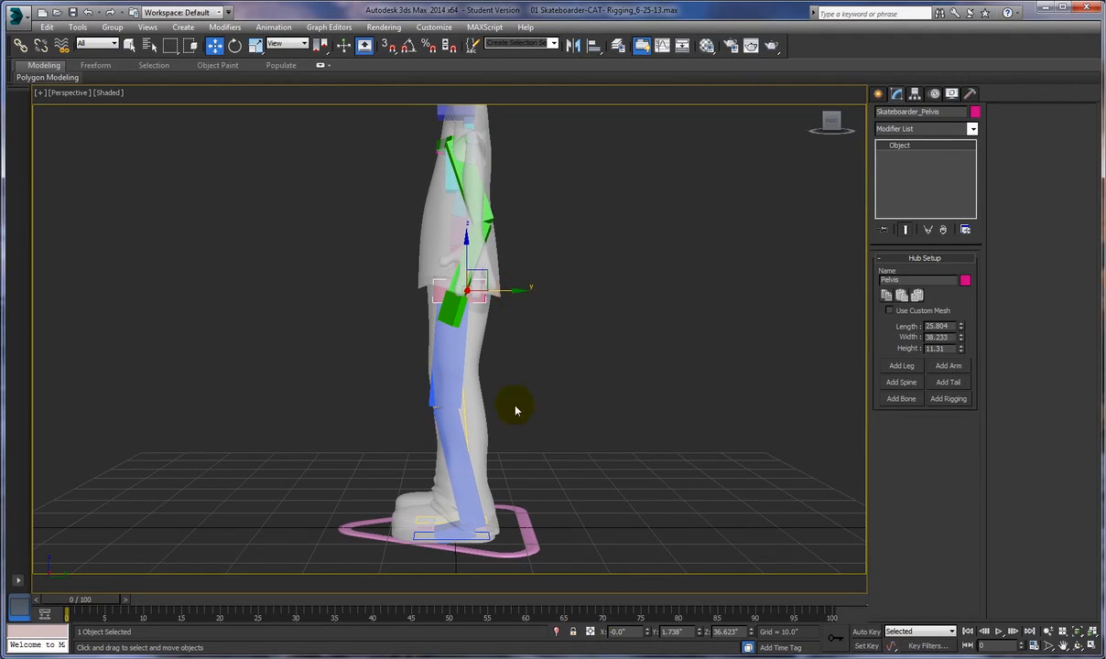
{"action": "left_click", "coordinate": [673, 631]}
{"action": "type", "text": "0"}
{"action": "key", "text": "Return"}
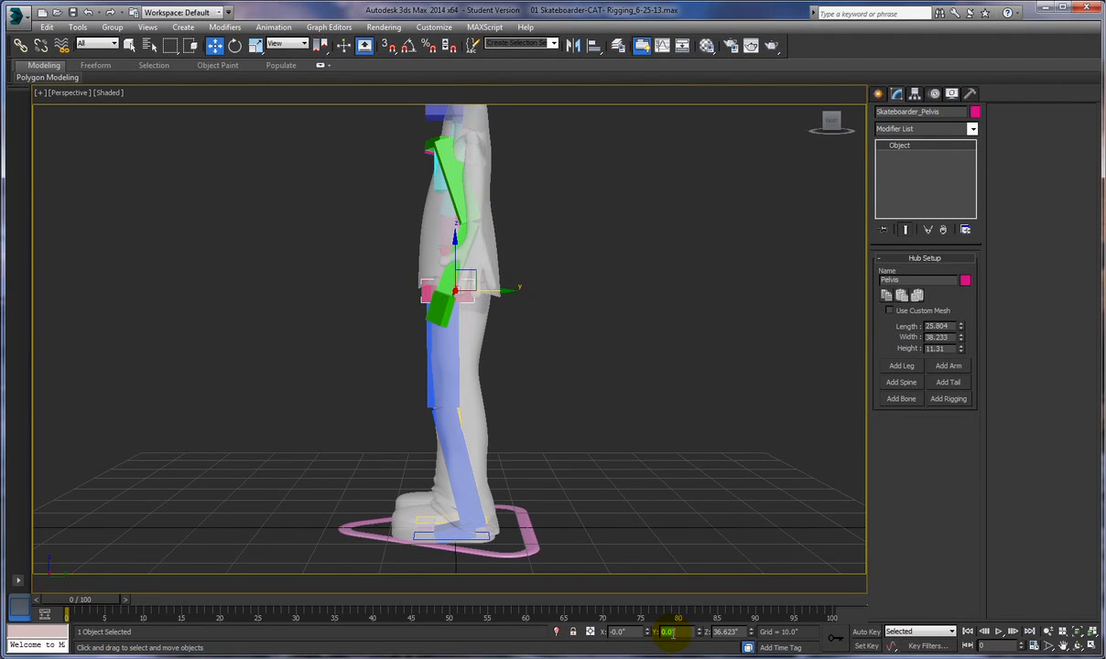
{"action": "left_click_drag", "start_coordinate": [510, 288], "coordinate": [518, 286]}
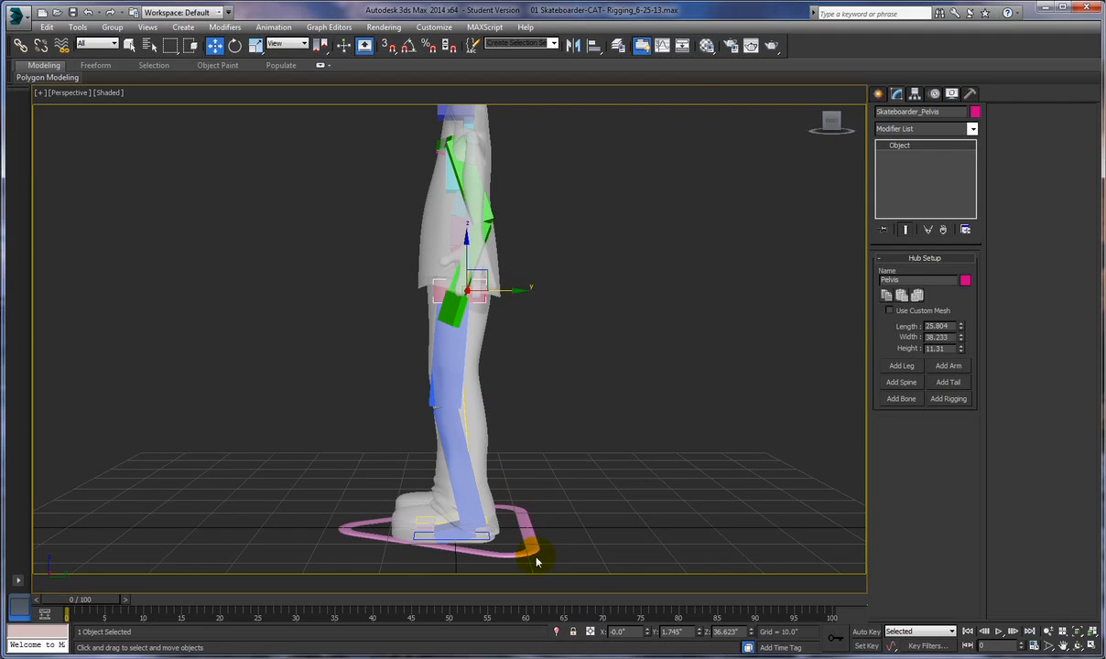
{"action": "middle_click_drag", "start_coordinate": [536, 545], "coordinate": [687, 529], "text": "alt"}
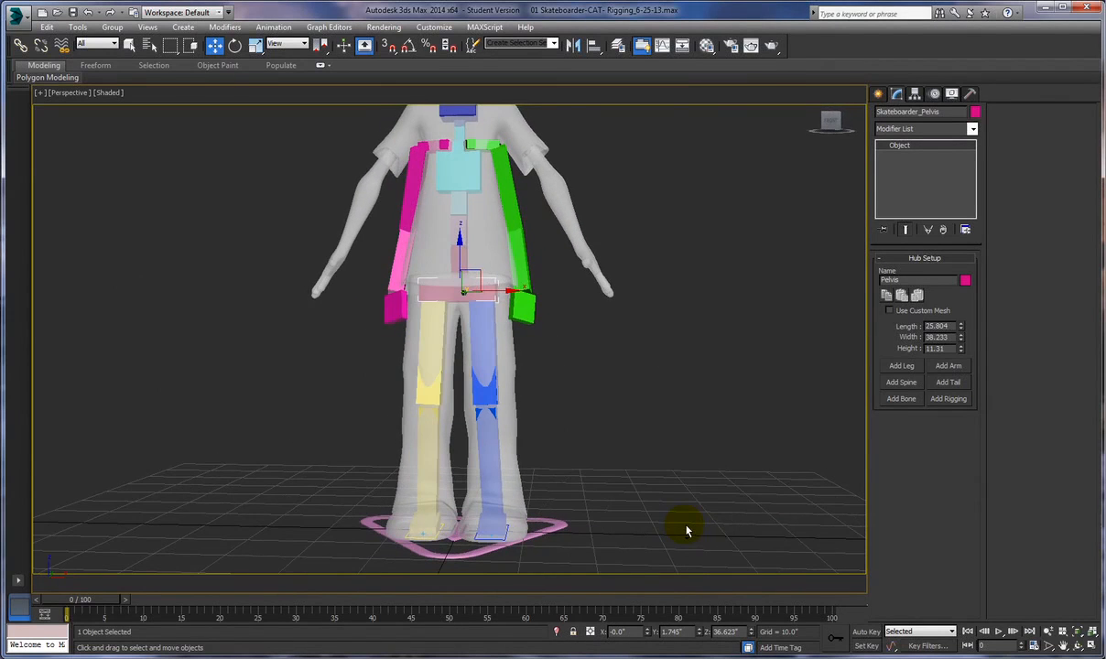
Step: Move the upper end of the left thigh bone toward the back of the hip by about 0.575" along Y
{"action": "left_click", "coordinate": [487, 339]}
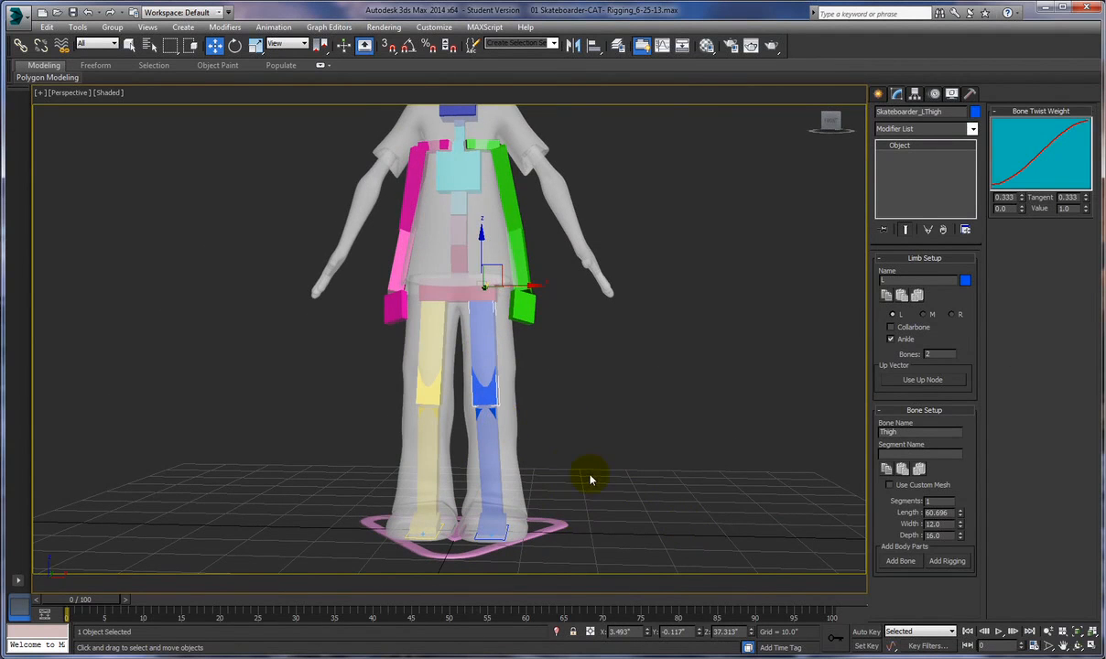
{"action": "middle_click_drag", "start_coordinate": [587, 475], "coordinate": [482, 457], "text": "alt"}
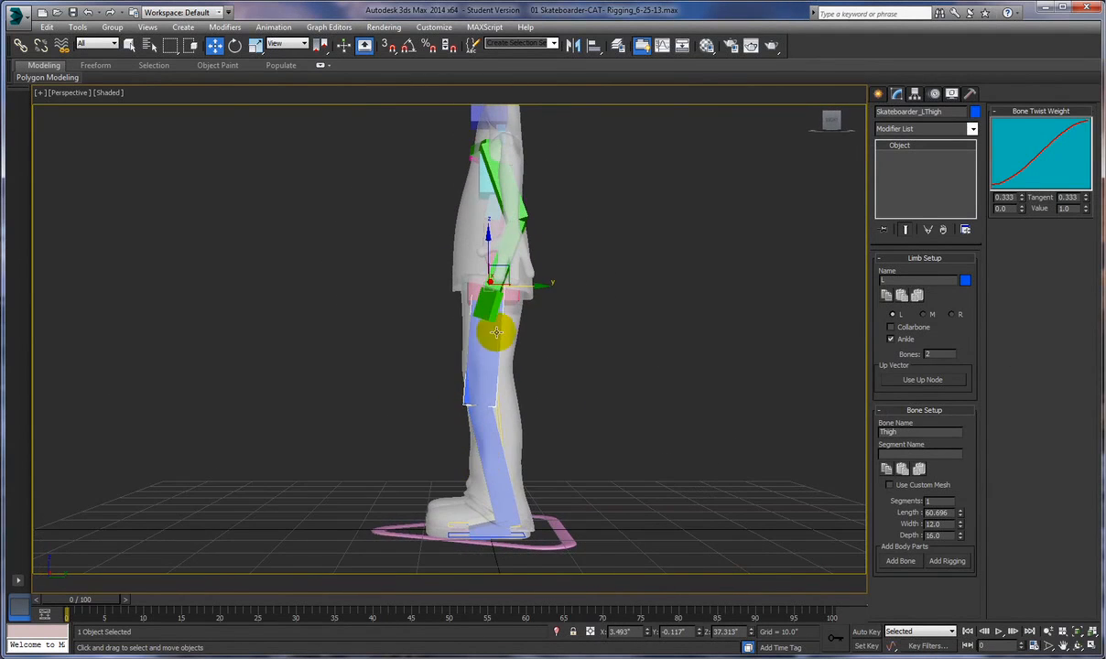
{"action": "left_click_drag", "start_coordinate": [550, 289], "coordinate": [545, 287]}
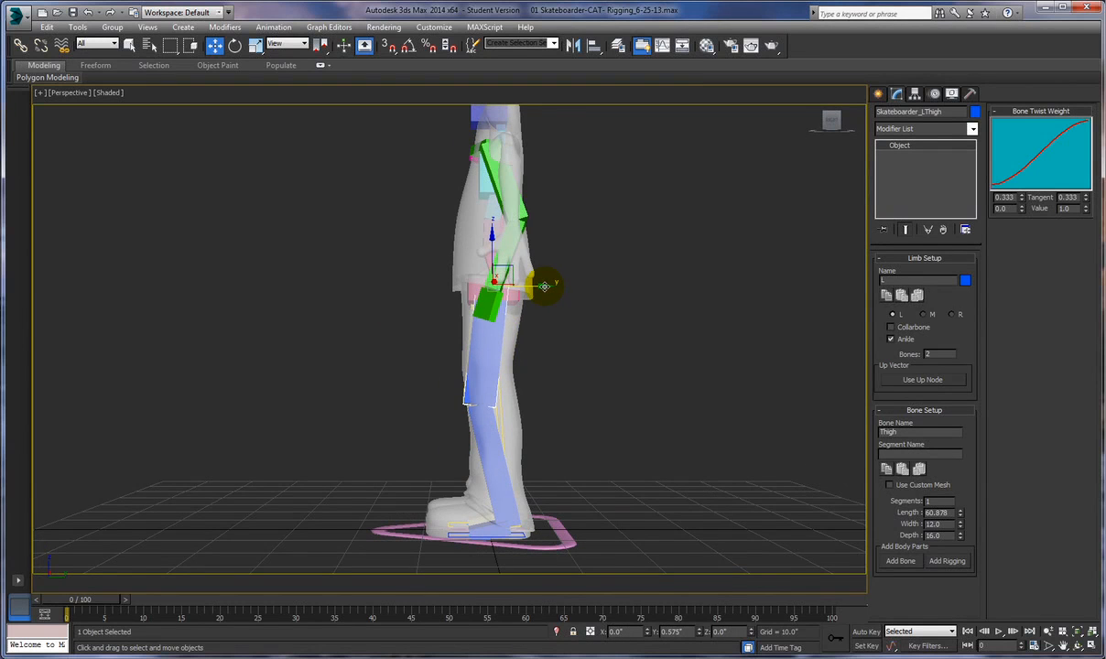
Step: Move the left calf's knee end back about 1.05" along Y and outward along X to about 4.67" to centre it in the leg
{"action": "left_click", "coordinate": [486, 393]}
{"action": "left_click", "coordinate": [486, 422]}
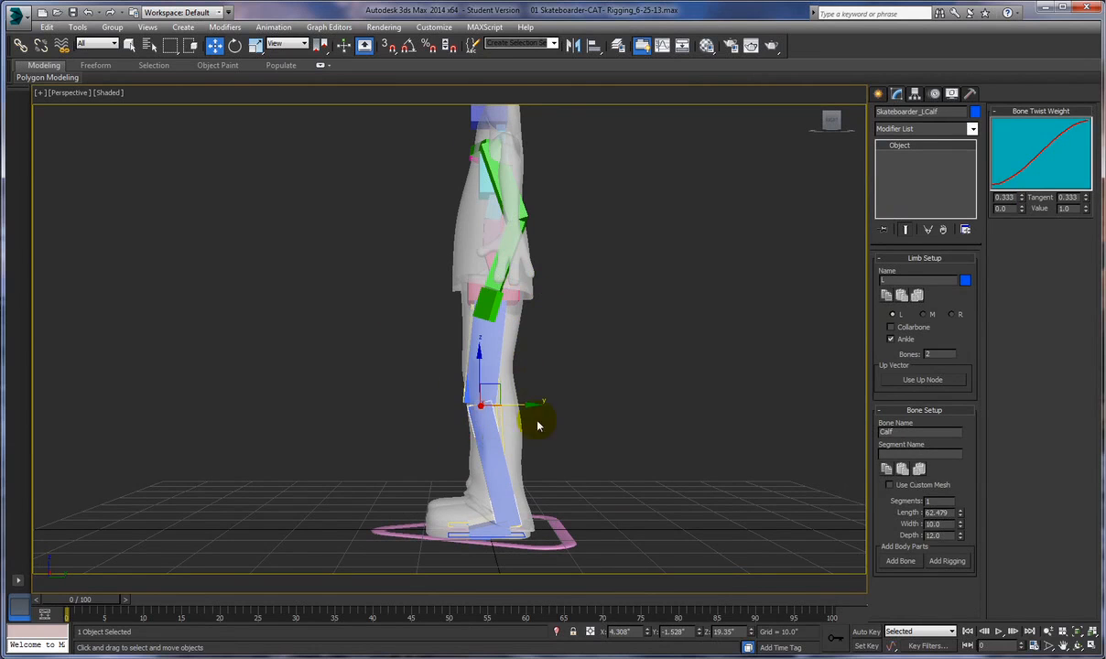
{"action": "left_click_drag", "start_coordinate": [541, 401], "coordinate": [546, 403]}
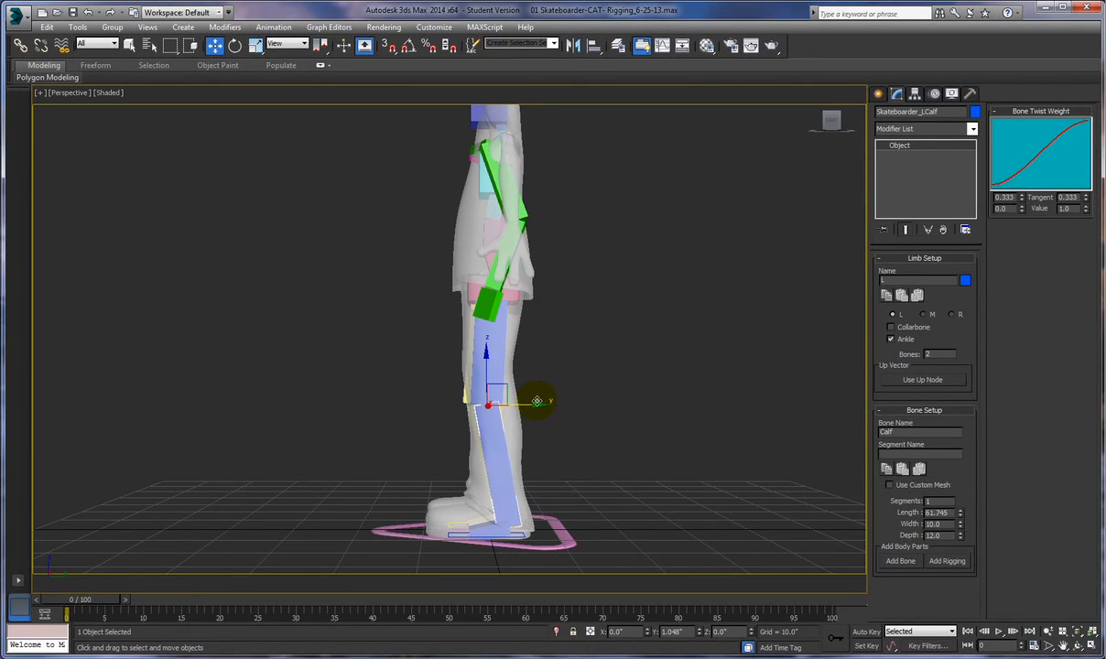
{"action": "middle_click_drag", "start_coordinate": [565, 444], "coordinate": [504, 437], "text": "alt"}
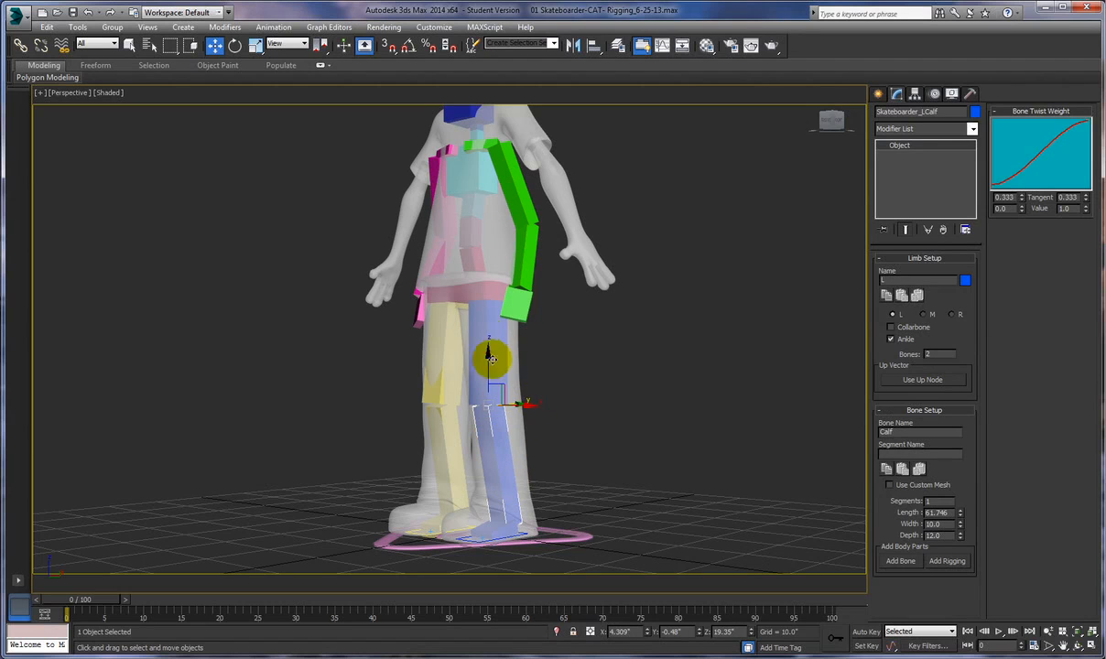
{"action": "left_click_drag", "start_coordinate": [531, 405], "coordinate": [531, 406]}
{"action": "middle_click_drag", "start_coordinate": [532, 406], "coordinate": [608, 425], "text": "alt"}
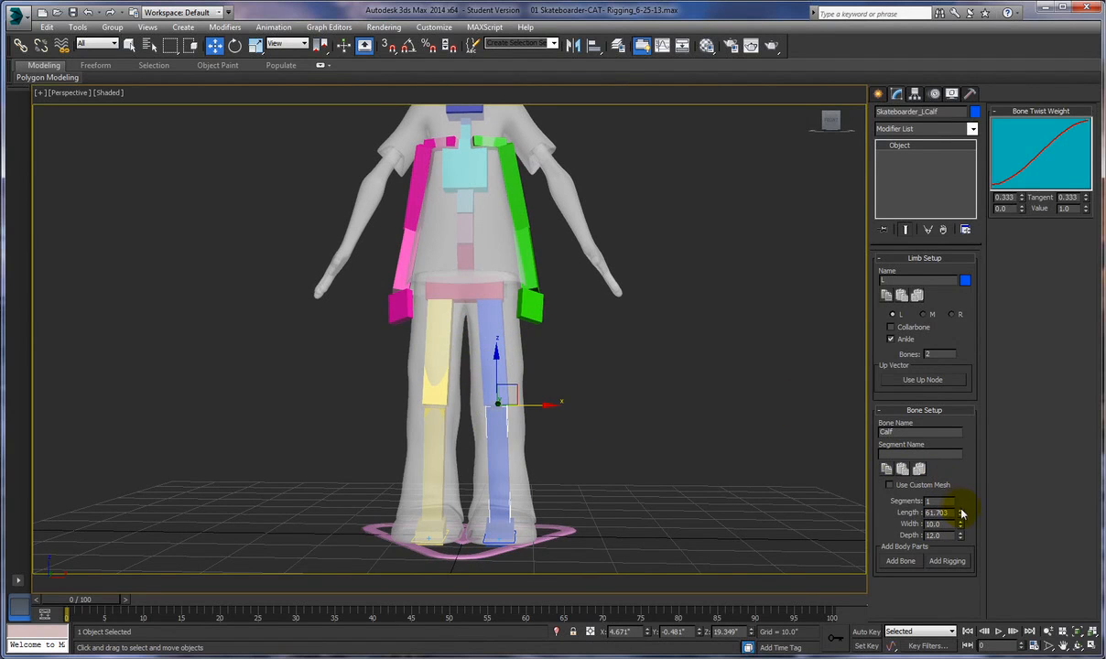
Step: Widen the left calf bone to about 15.6 and the left thigh bone to about 16.2
{"action": "left_click_drag", "start_coordinate": [960, 528], "coordinate": [954, 487]}
{"action": "left_click", "coordinate": [488, 321]}
{"action": "left_click_drag", "start_coordinate": [959, 529], "coordinate": [960, 501]}
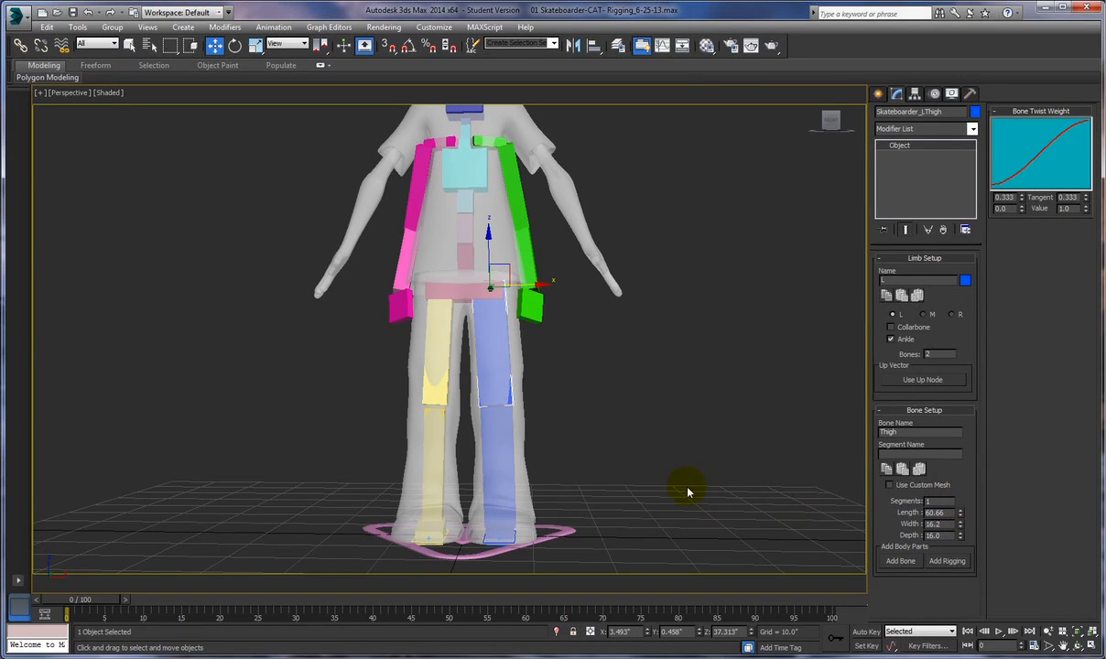
Step: Increase the depth of the left thigh bone to about 19.36 and of the left calf bone to about 15.6
{"action": "middle_click_drag", "start_coordinate": [759, 512], "coordinate": [645, 511], "text": "alt"}
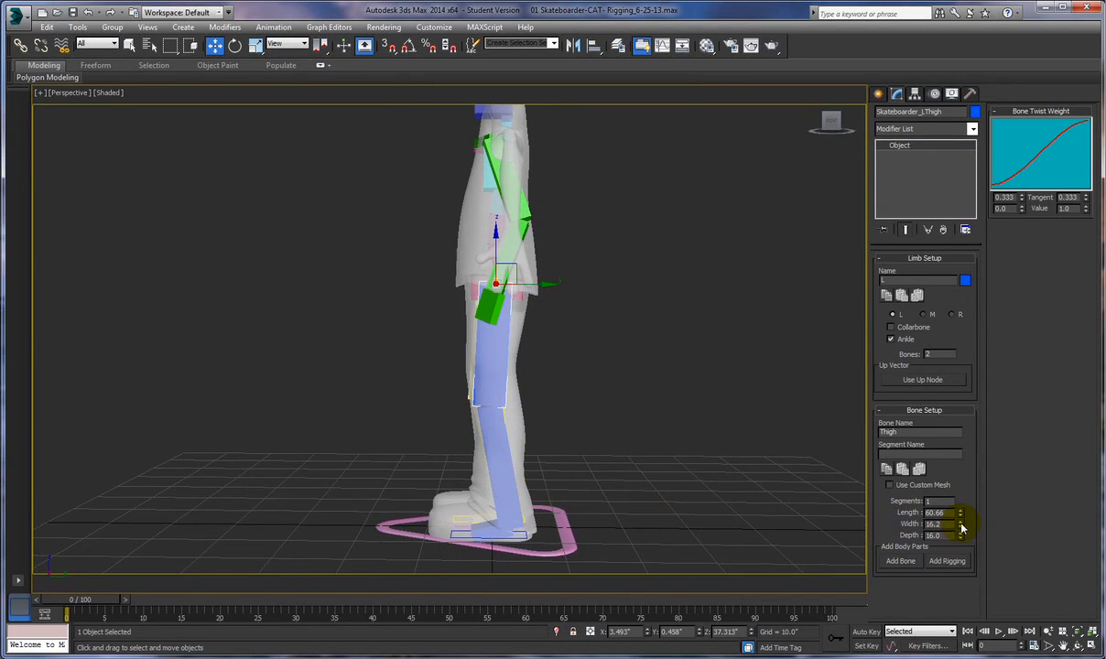
{"action": "left_click_drag", "start_coordinate": [961, 537], "coordinate": [959, 520]}
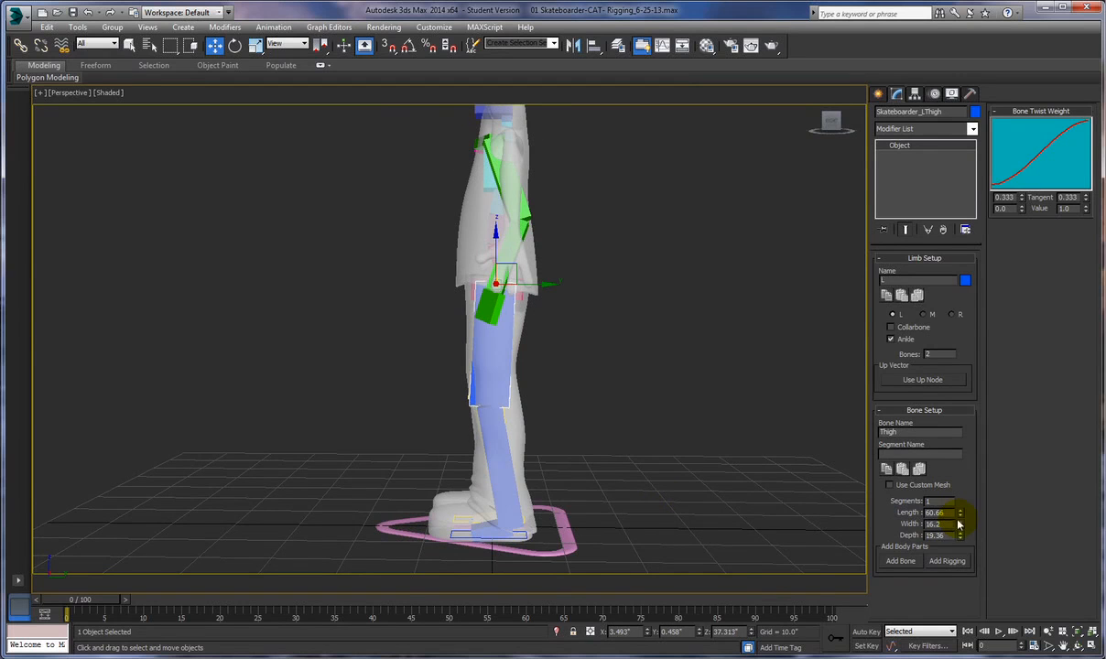
{"action": "left_click", "coordinate": [505, 481]}
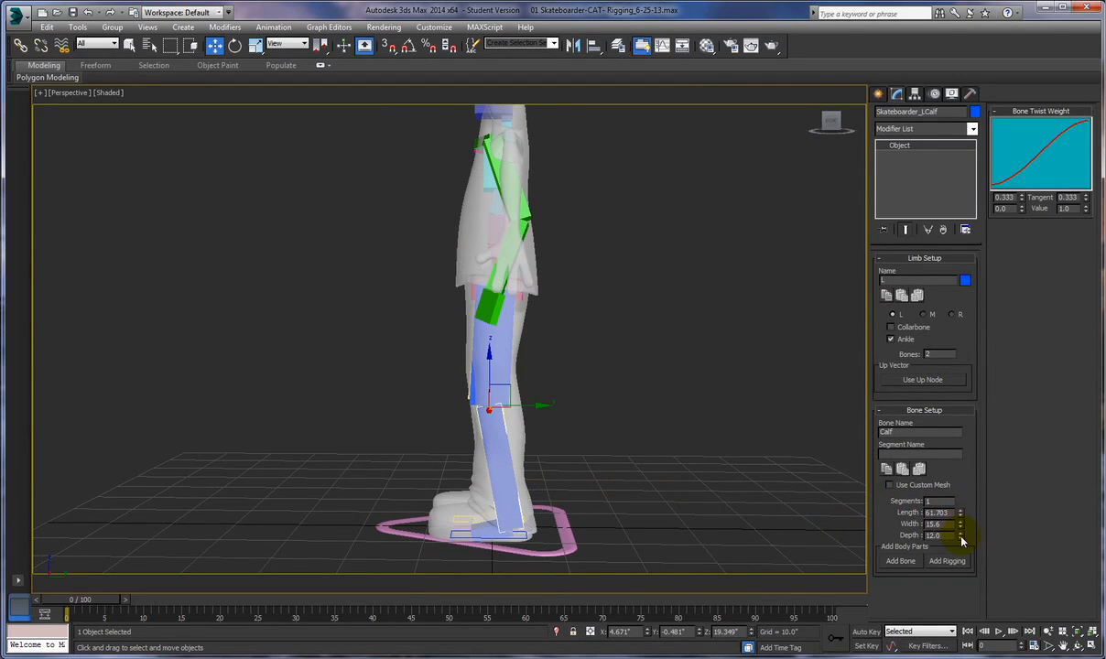
{"action": "left_click_drag", "start_coordinate": [962, 539], "coordinate": [959, 514]}
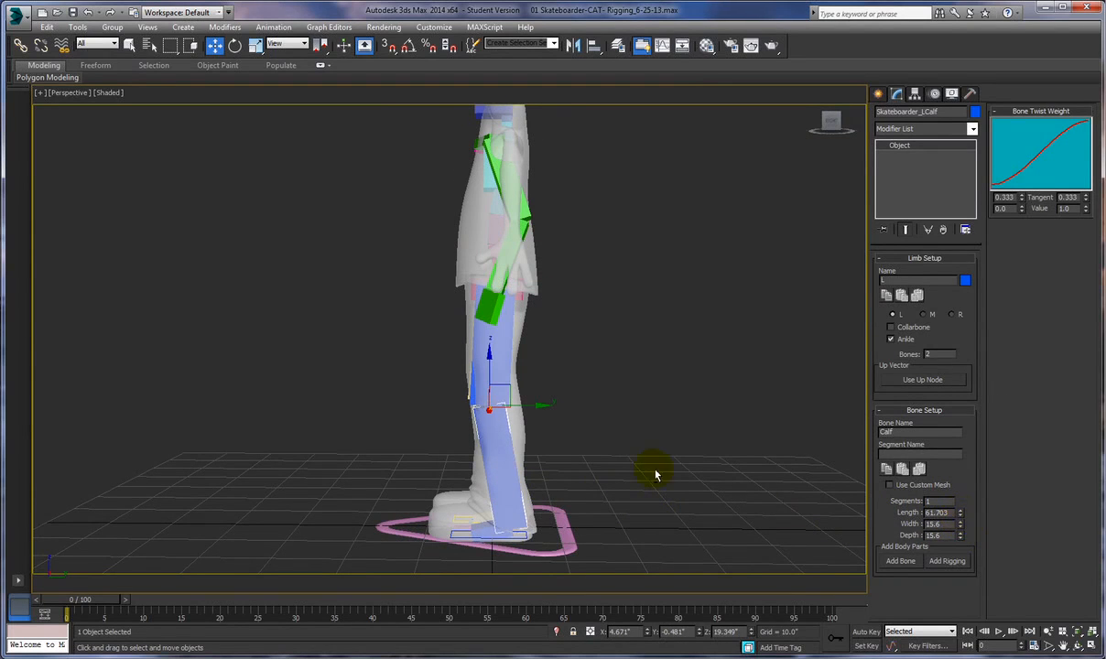
{"action": "middle_click_drag", "start_coordinate": [636, 473], "coordinate": [742, 467], "text": "alt"}
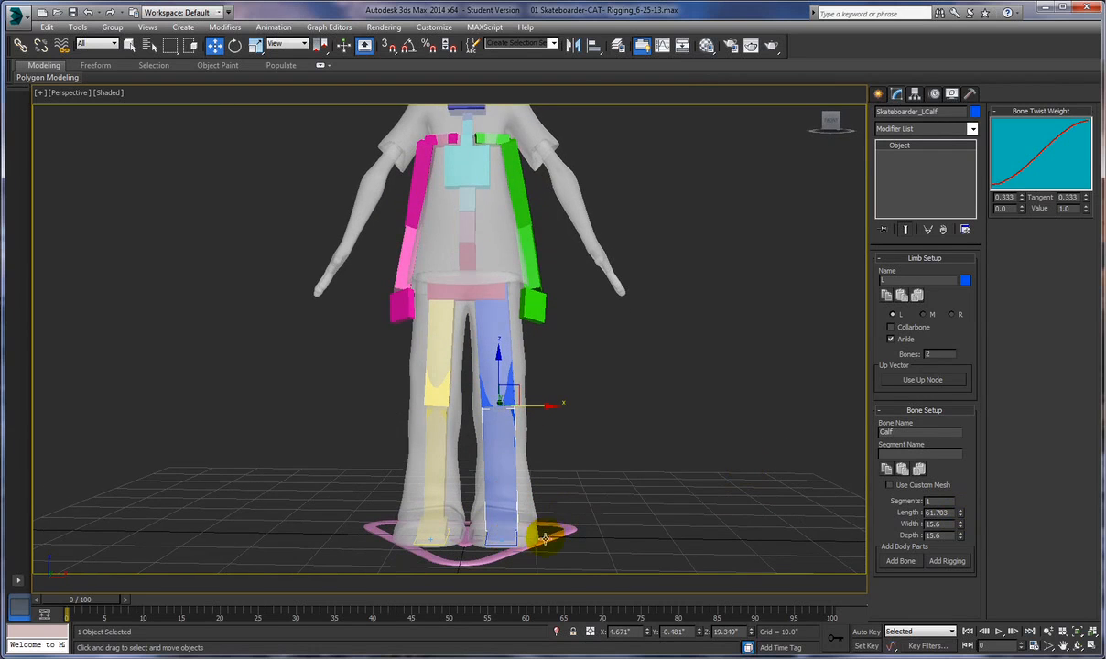
Step: Widen the left foot bone to about 47.1 to fill the shoe mesh
{"action": "left_click", "coordinate": [500, 530]}
{"action": "middle_click_drag", "start_coordinate": [597, 417], "coordinate": [552, 478], "text": "alt"}
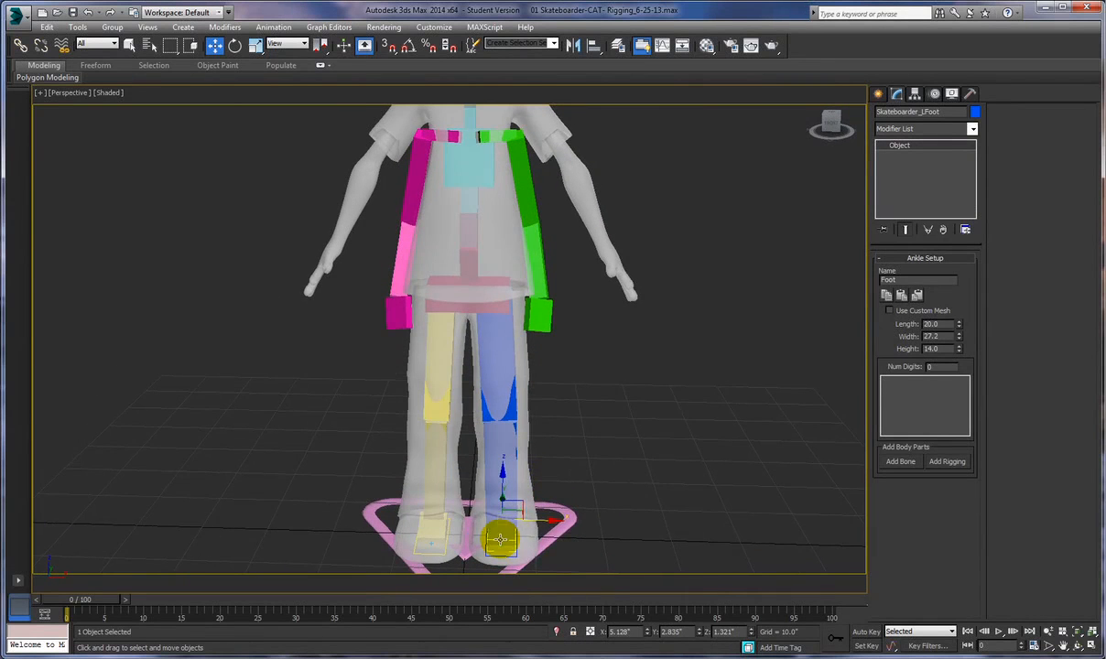
{"action": "middle_click_drag", "start_coordinate": [548, 522], "coordinate": [635, 525], "text": "alt"}
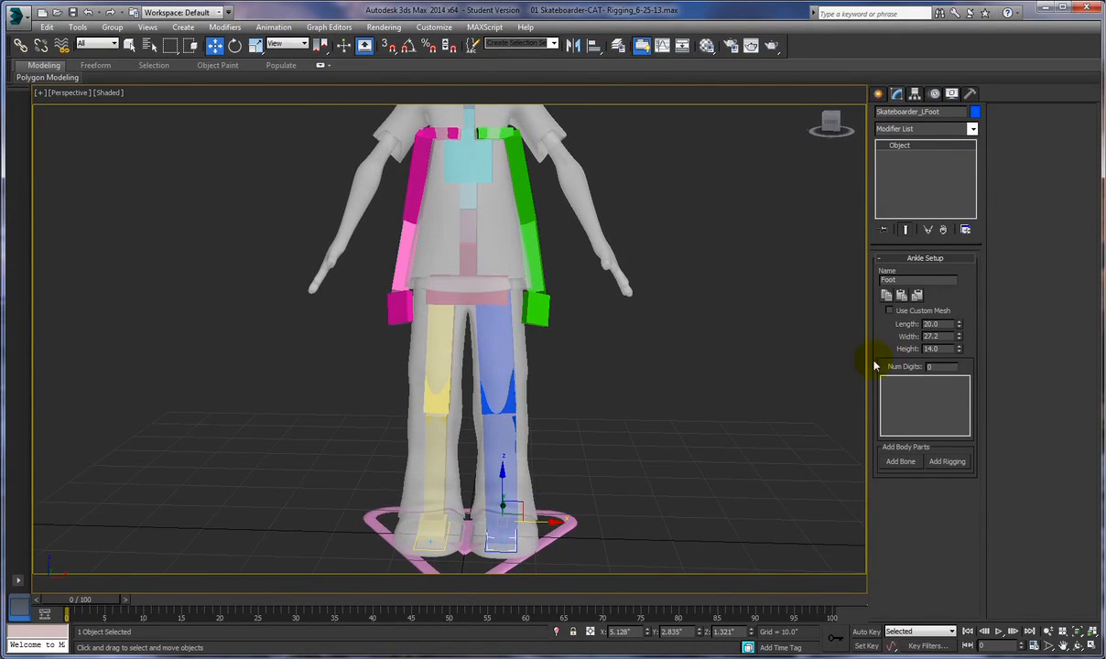
{"action": "left_click_drag", "start_coordinate": [951, 285], "coordinate": [923, 206]}
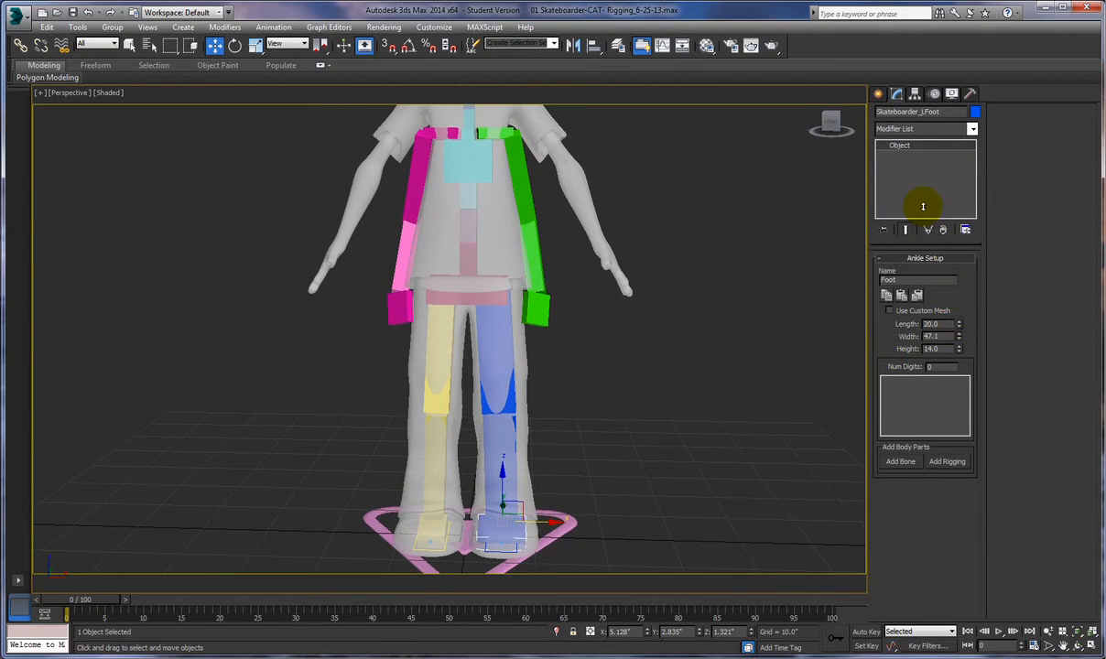
{"action": "middle_click_drag", "start_coordinate": [625, 524], "coordinate": [694, 575], "text": "alt"}
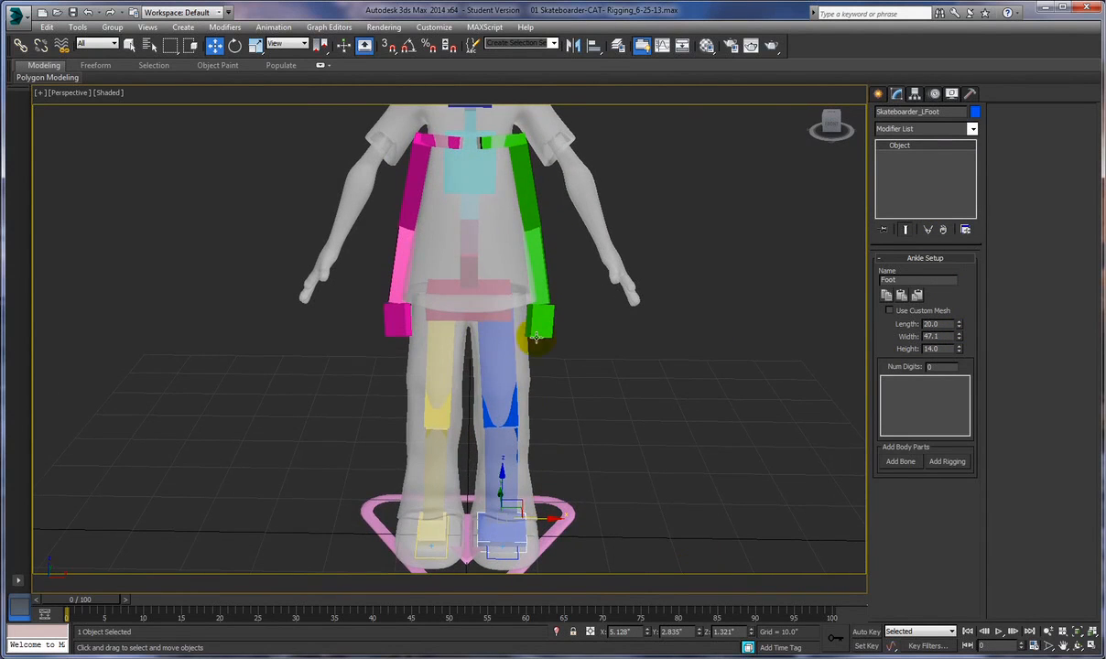
Step: Reduce the depth of the left thigh bone to about 17.23 so it fits inside the trouser leg
{"action": "middle_click_drag", "start_coordinate": [646, 447], "coordinate": [600, 400], "text": "alt"}
{"action": "left_click", "coordinate": [514, 375]}
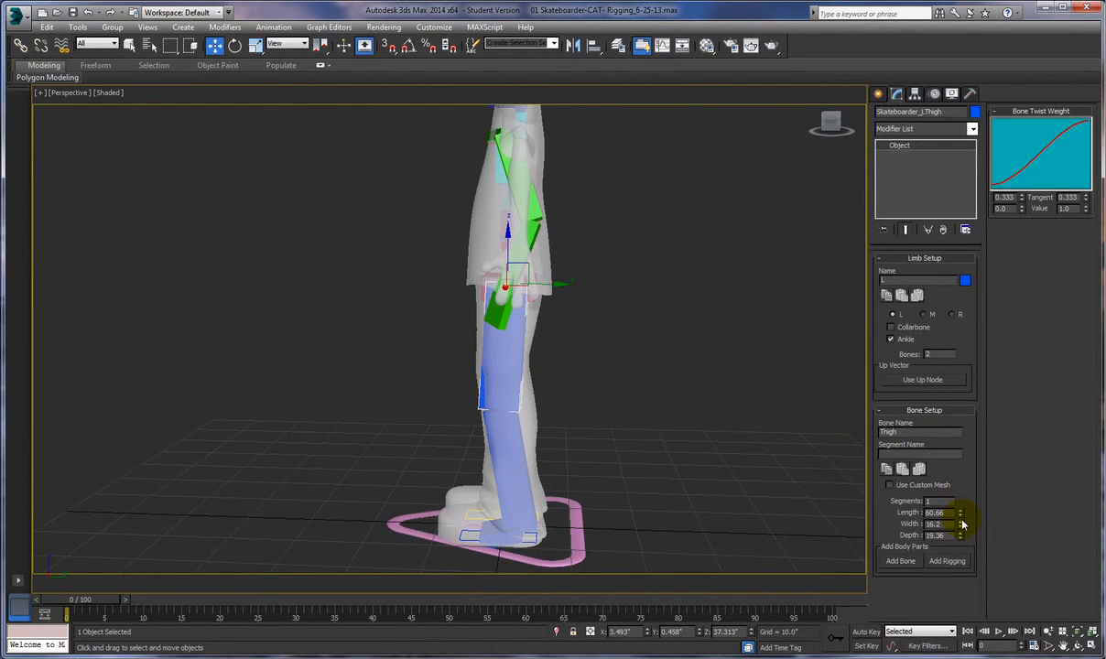
{"action": "left_click_drag", "start_coordinate": [961, 538], "coordinate": [961, 543]}
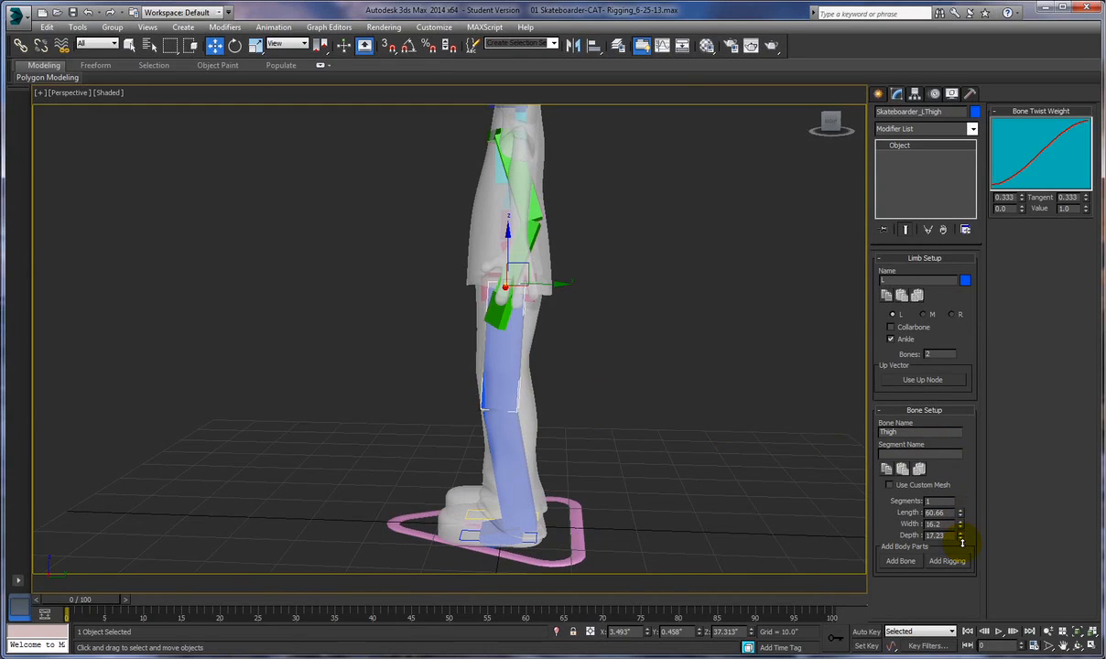
{"action": "middle_click_drag", "start_coordinate": [693, 449], "coordinate": [805, 444], "text": "alt"}
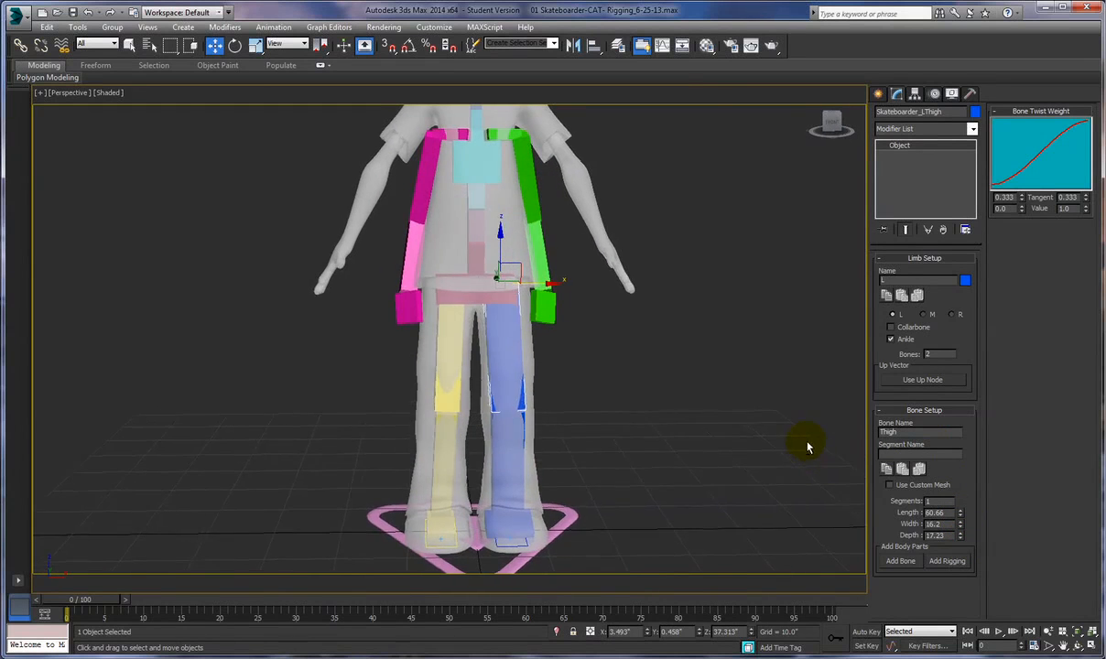
Step: Give the left foot bone 1 digit to serve as the toe
{"action": "middle_click_drag", "start_coordinate": [492, 400], "coordinate": [496, 506], "text": "alt"}
{"action": "middle_click_drag", "start_coordinate": [637, 506], "coordinate": [615, 493], "text": "alt"}
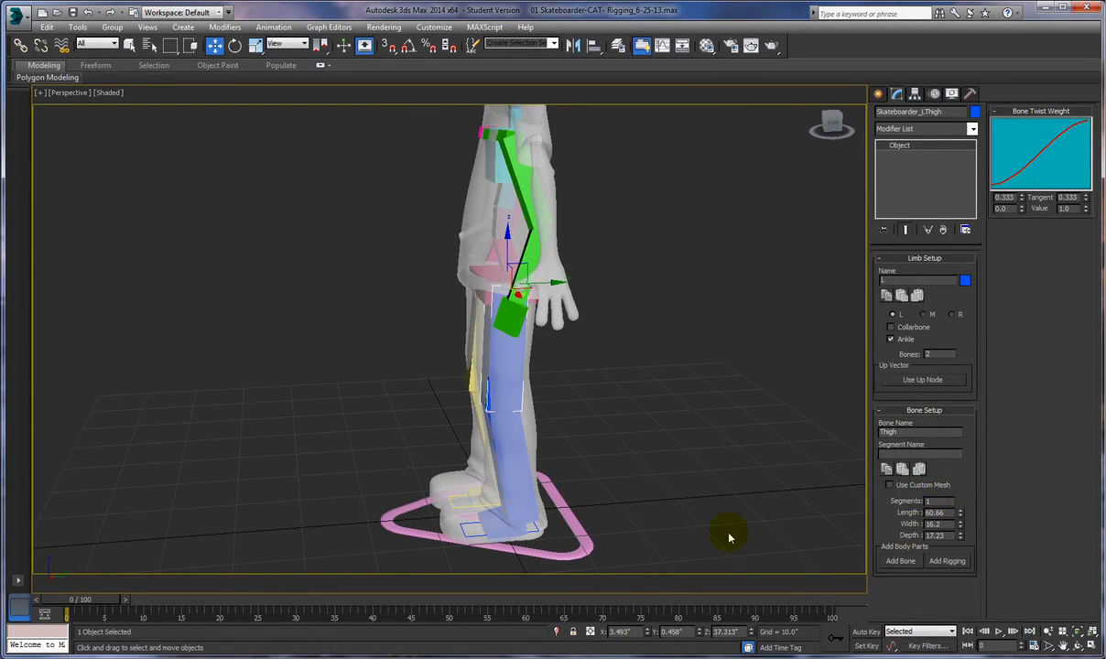
{"action": "left_click", "coordinate": [481, 527]}
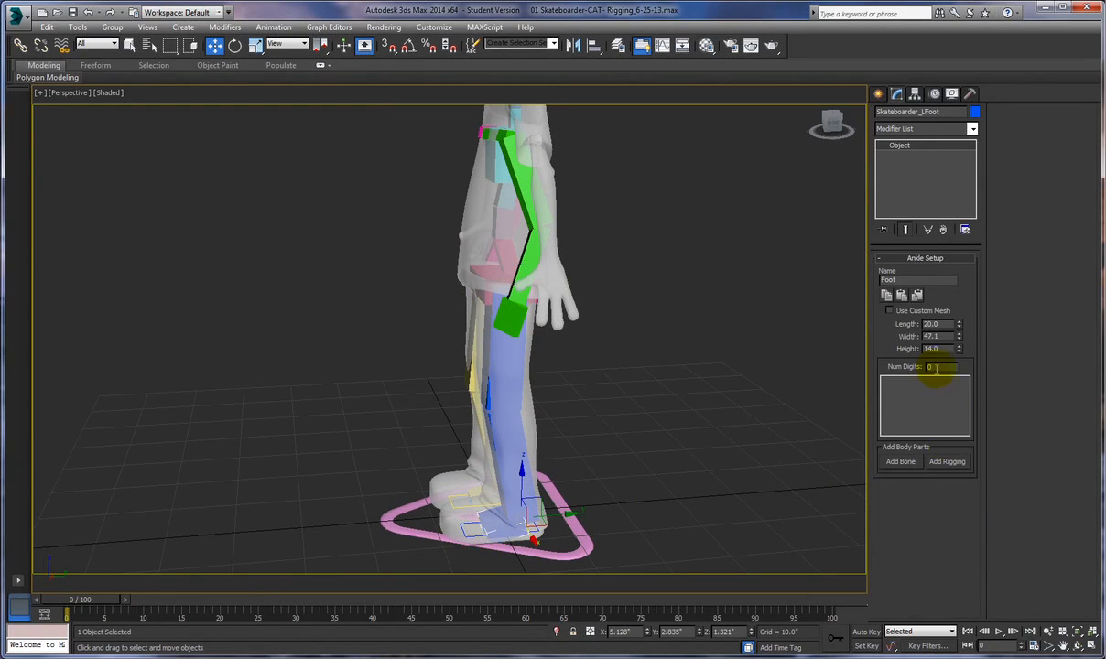
{"action": "left_click_drag", "start_coordinate": [953, 367], "coordinate": [909, 371]}
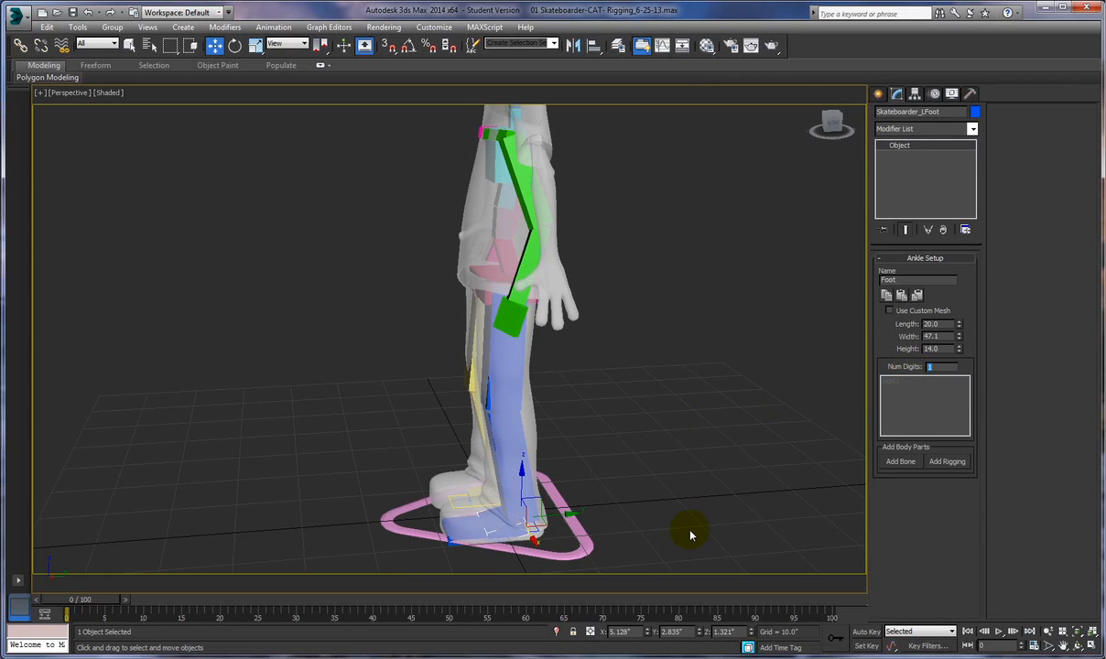
{"action": "middle_click_drag", "start_coordinate": [696, 536], "coordinate": [691, 506], "text": "alt"}
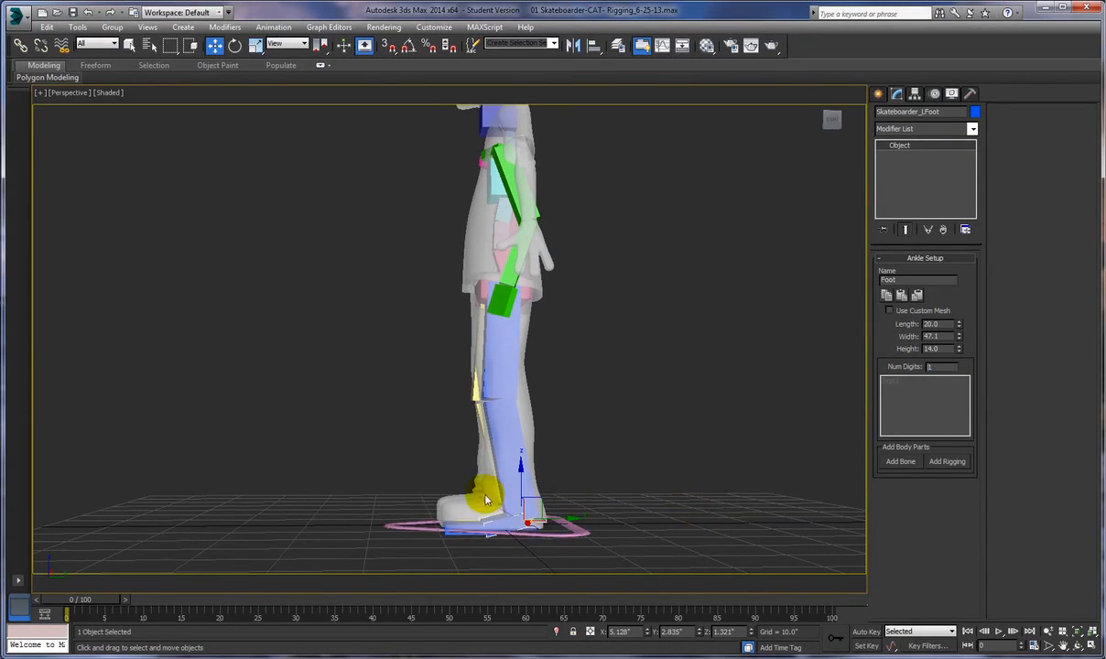
Step: Increase the left foot bone's height to about 18.5 and its toe digit's depth to about 9.016
{"action": "left_click", "coordinate": [466, 523]}
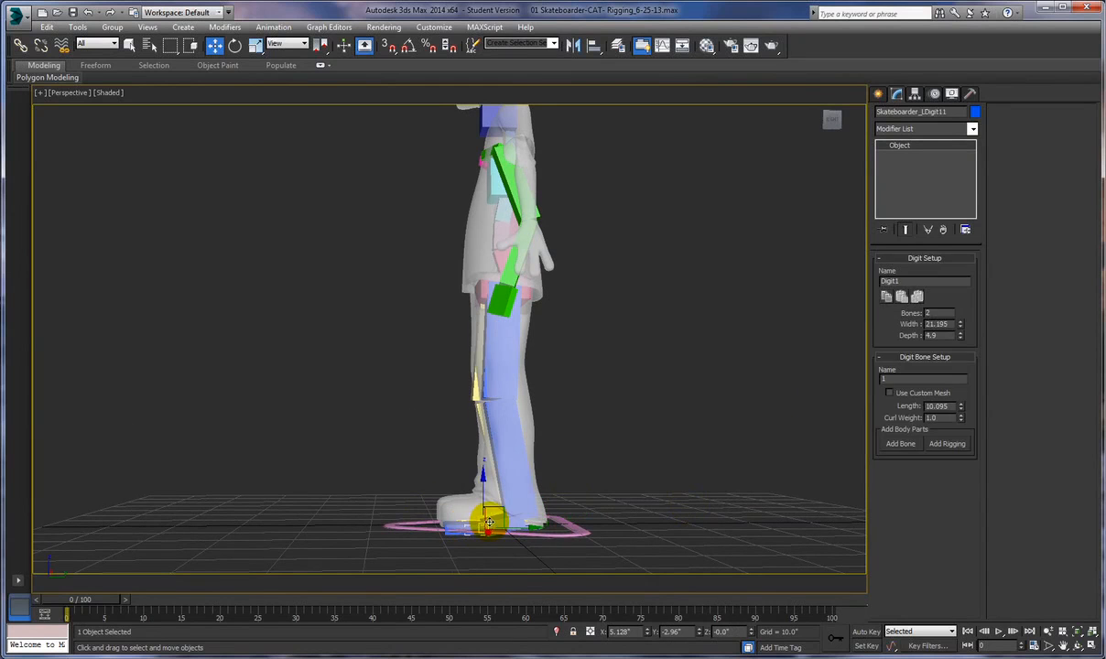
{"action": "left_click", "coordinate": [588, 526]}
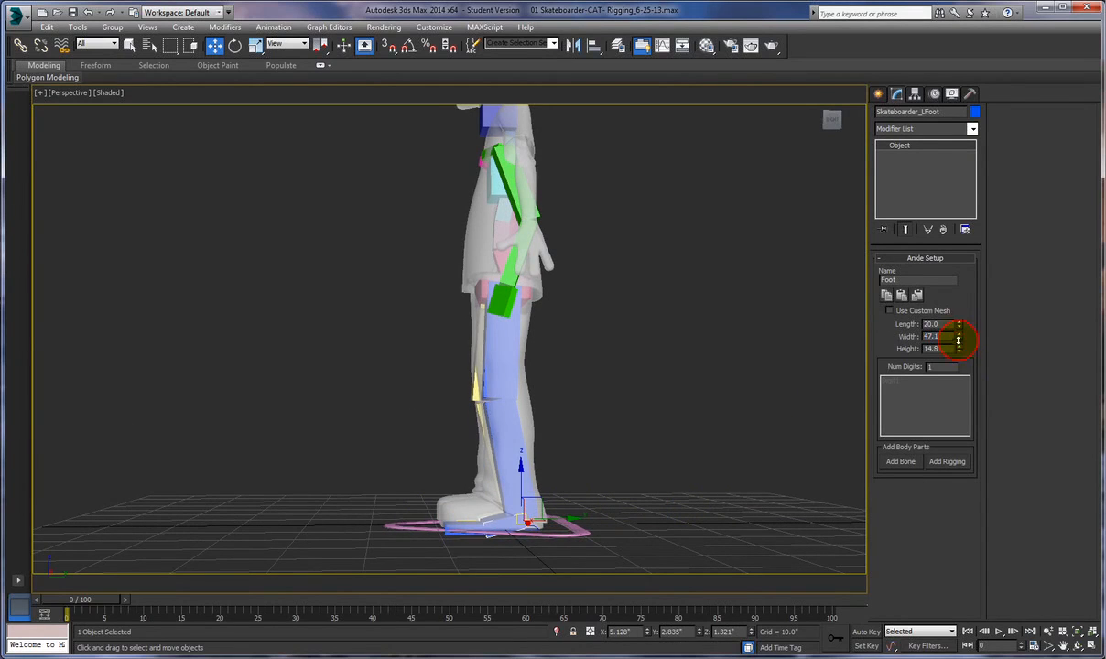
{"action": "left_click", "coordinate": [461, 518]}
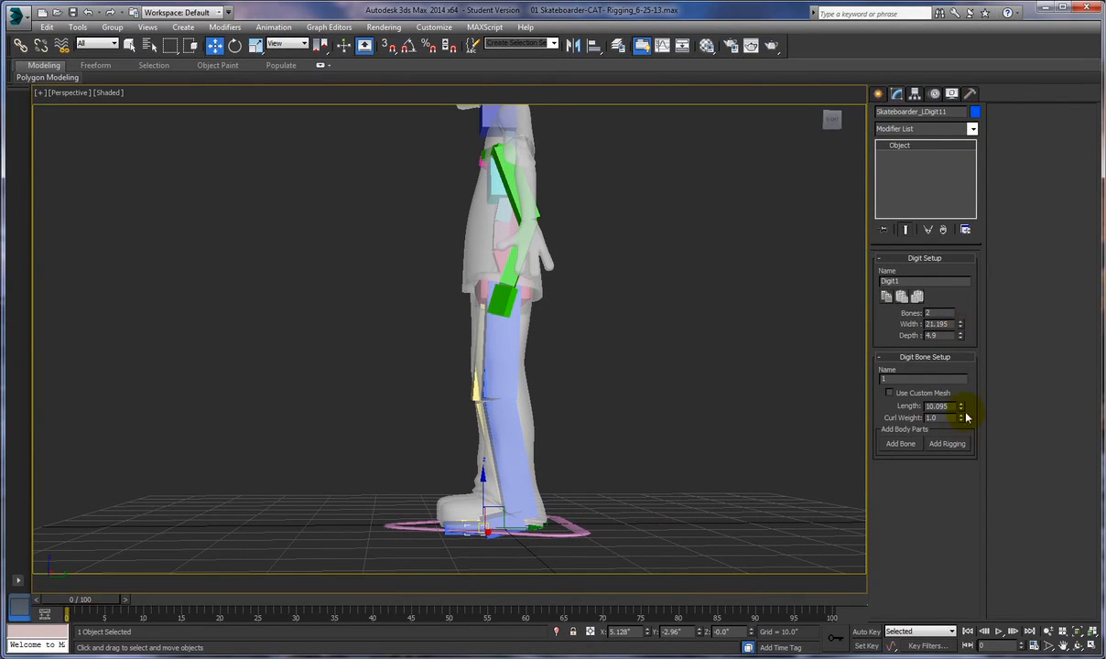
{"action": "left_click_drag", "start_coordinate": [963, 338], "coordinate": [962, 288]}
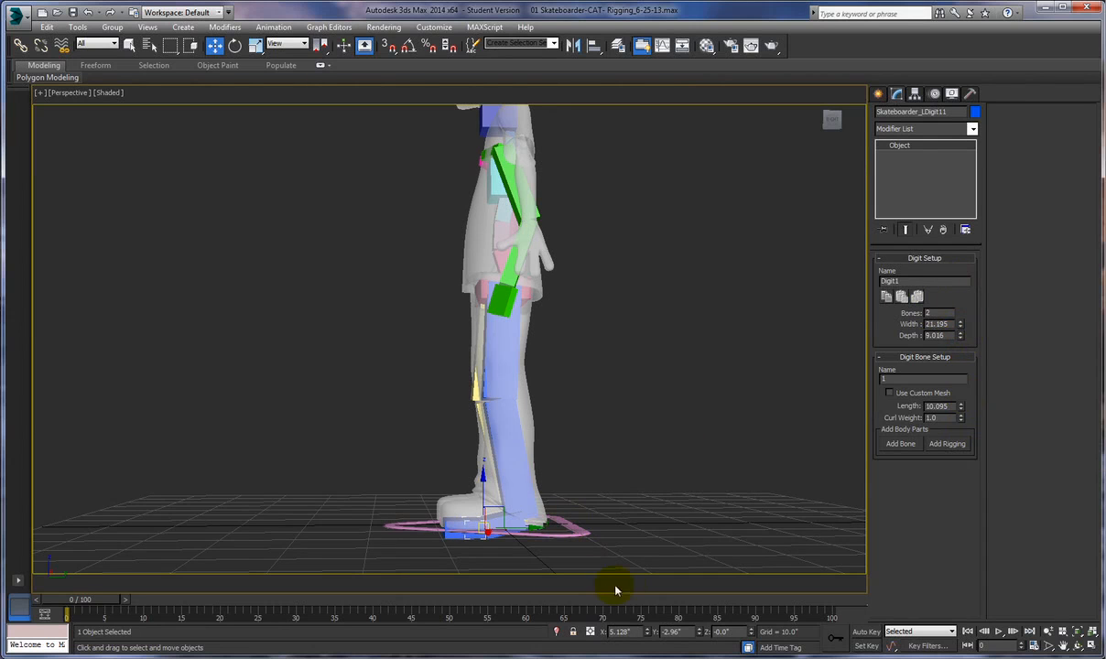
Step: Raise the left foot bone to about 2.21" along Z to lift it into the shoe mesh
{"action": "left_click", "coordinate": [515, 522]}
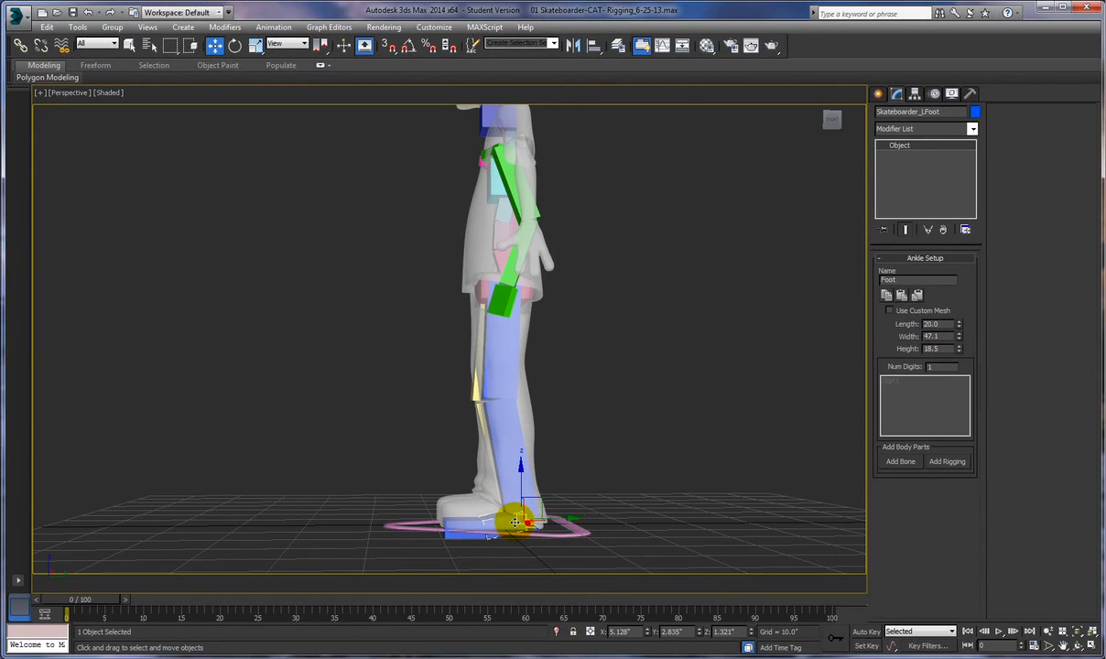
{"action": "left_click_drag", "start_coordinate": [522, 493], "coordinate": [563, 510]}
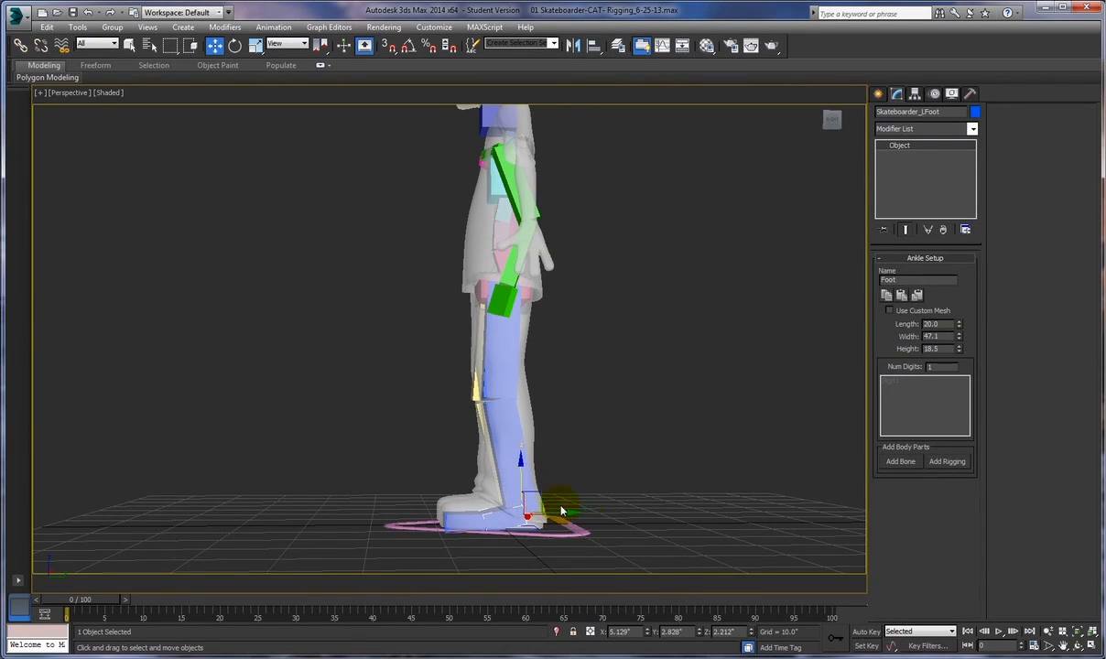
Step: Try rotating the left foot bone at the ankle, and undo the rotation
{"action": "right_click", "coordinate": [652, 520]}
{"action": "left_click", "coordinate": [663, 529]}
{"action": "left_click_drag", "start_coordinate": [565, 495], "coordinate": [563, 495]}
{"action": "left_click", "coordinate": [87, 12]}
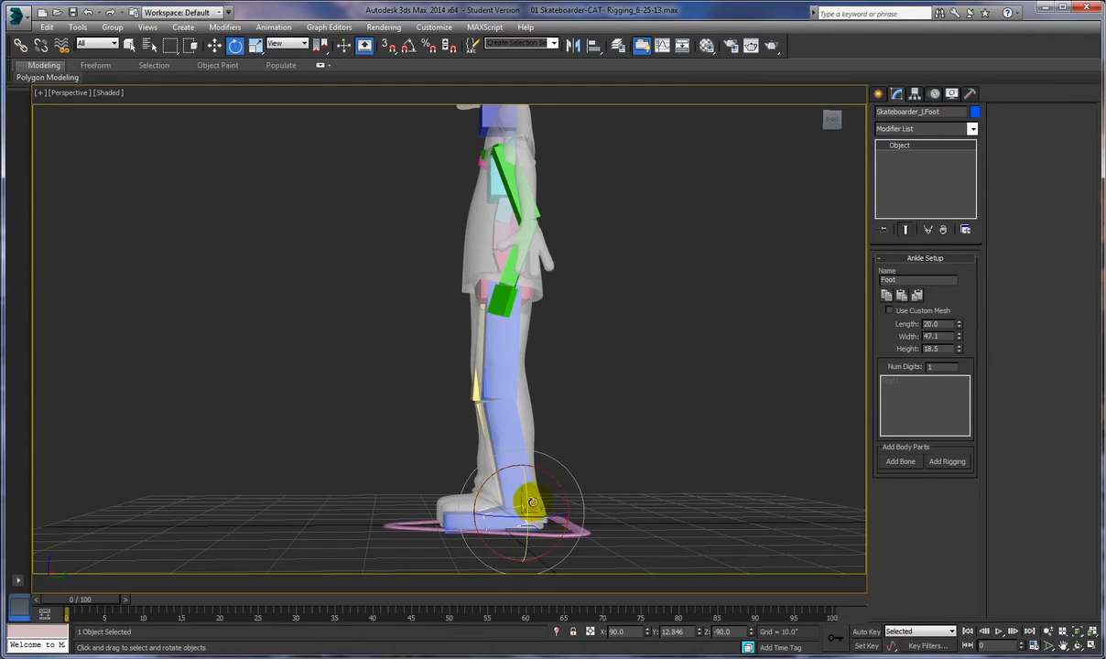
Step: Move the left foot bone further up to about 3.01" along Z
{"action": "right_click", "coordinate": [654, 419]}
{"action": "left_click", "coordinate": [661, 432]}
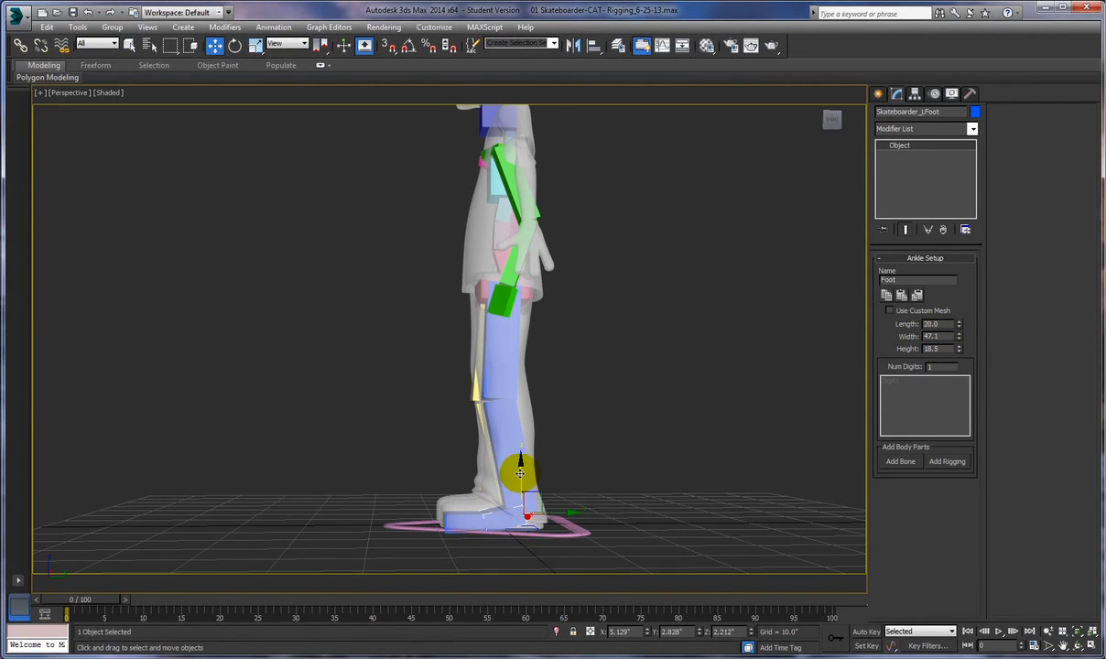
{"action": "left_click_drag", "start_coordinate": [519, 466], "coordinate": [521, 468]}
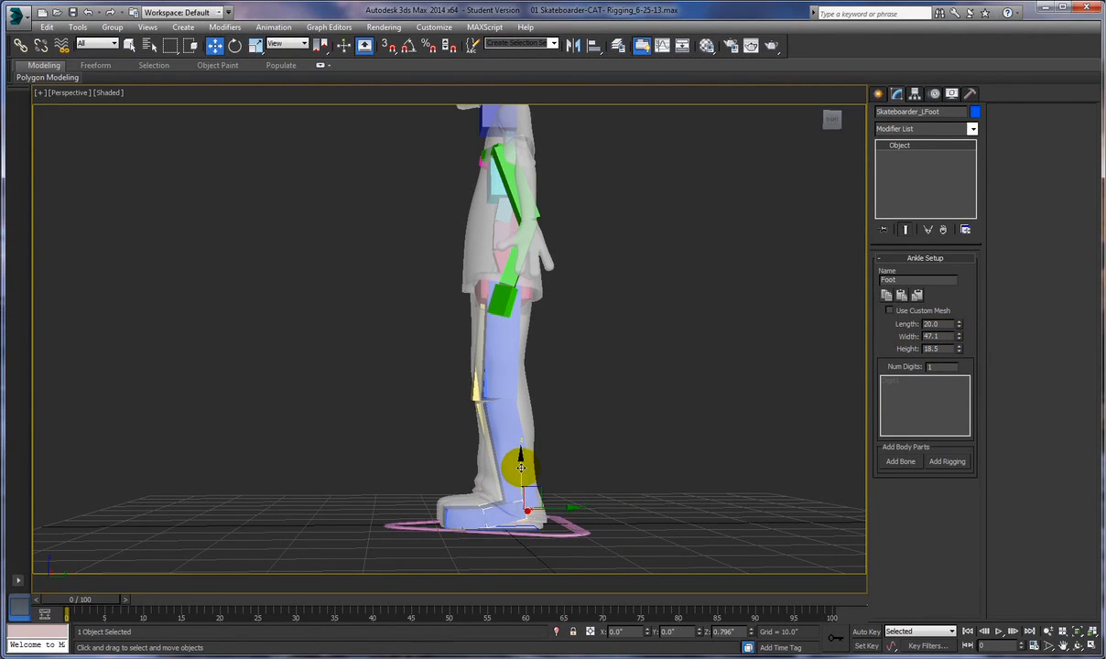
Step: Try a slight tilt of the raised left foot bone, and undo it
{"action": "right_click", "coordinate": [627, 447]}
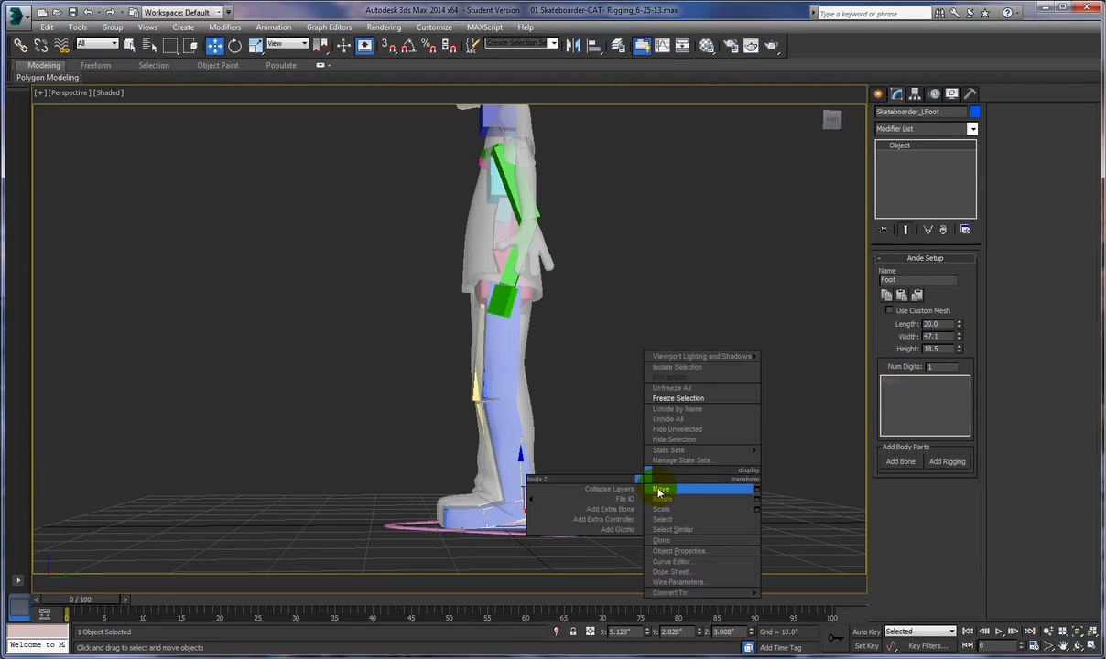
{"action": "left_click", "coordinate": [632, 467]}
{"action": "left_click_drag", "start_coordinate": [482, 484], "coordinate": [483, 472]}
{"action": "left_click", "coordinate": [89, 12]}
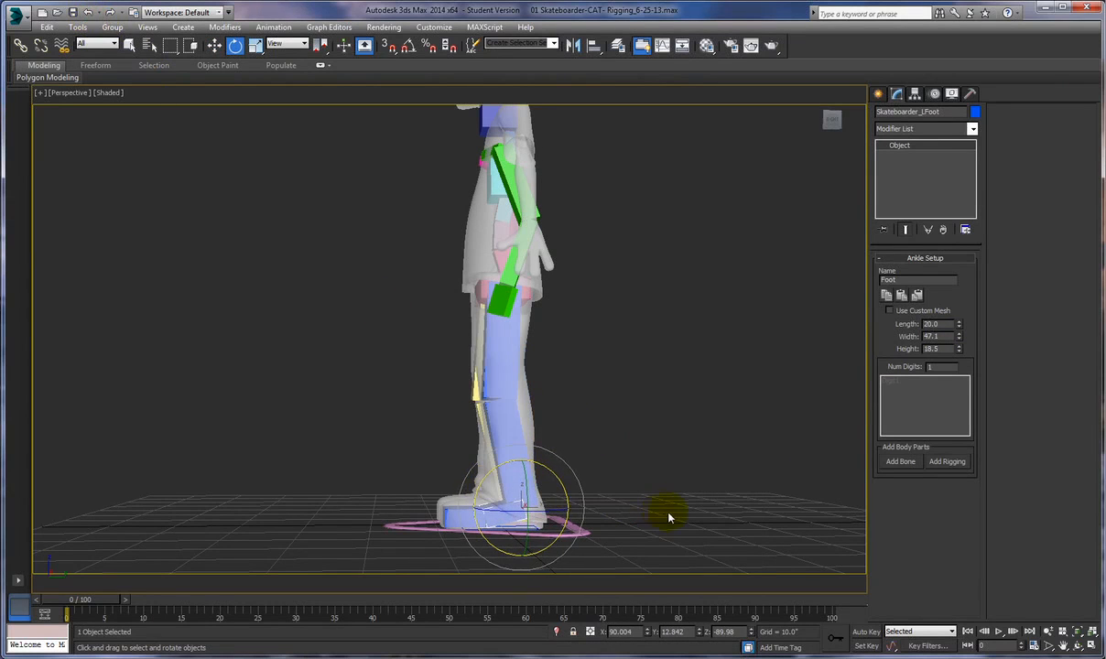
Step: Examine how the left thigh, foot and toe bones fit inside the leg and shoe mesh from the side and front
{"action": "middle_click_drag", "start_coordinate": [660, 518], "coordinate": [637, 511], "text": "alt"}
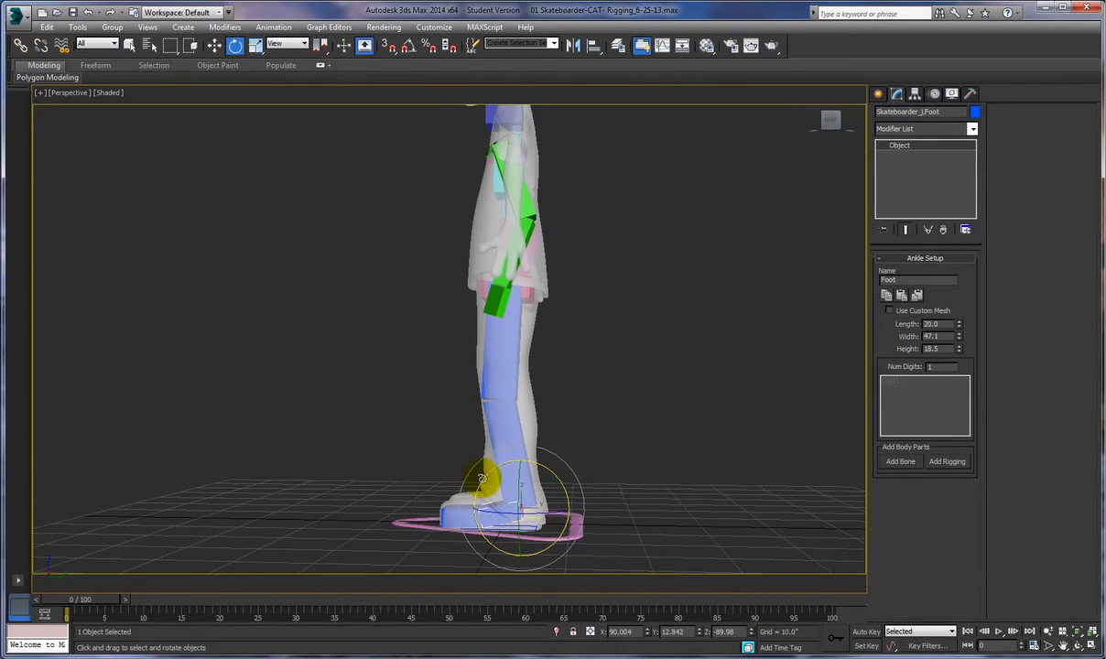
{"action": "middle_click_drag", "start_coordinate": [674, 506], "coordinate": [780, 543], "text": "alt"}
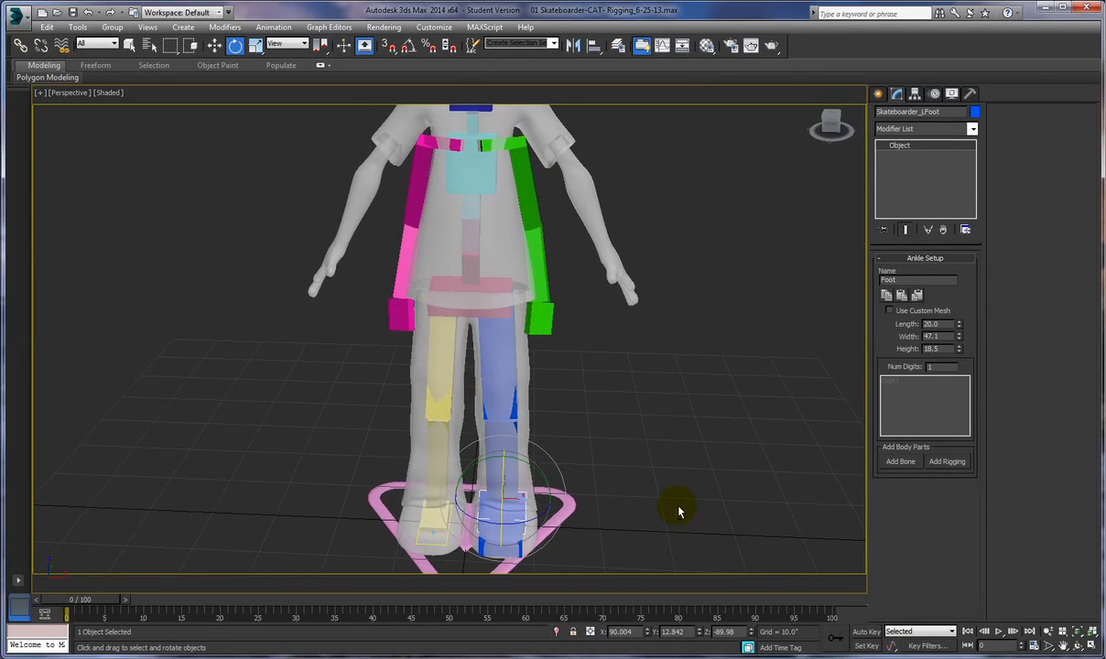
{"action": "middle_click_drag", "start_coordinate": [662, 476], "coordinate": [599, 375], "text": "alt"}
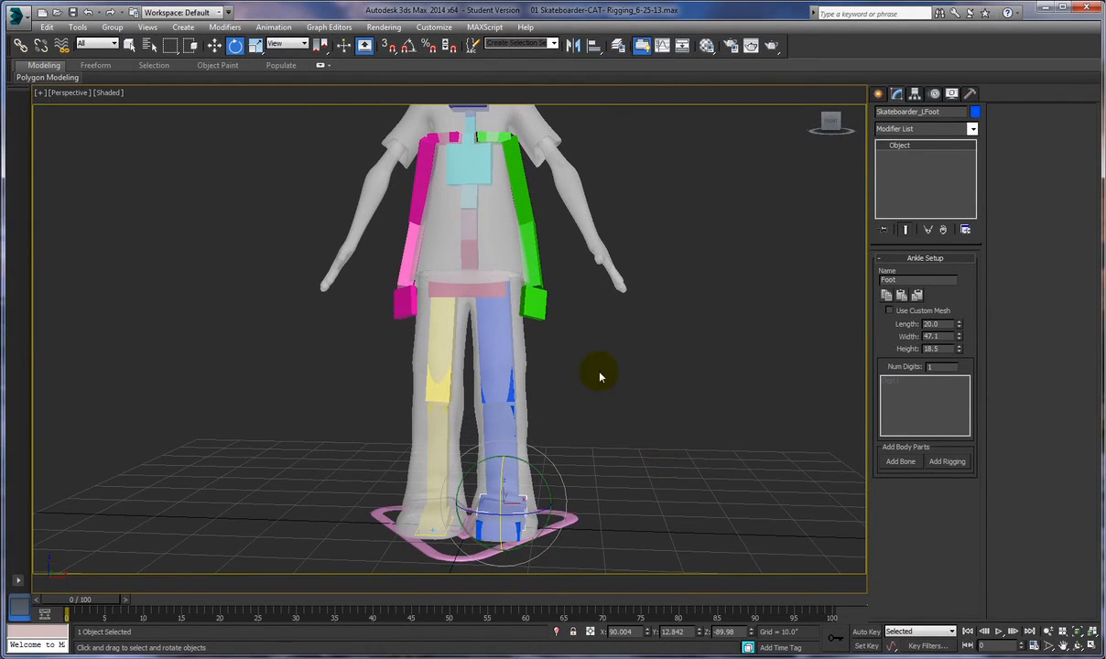
{"action": "left_click", "coordinate": [498, 327]}
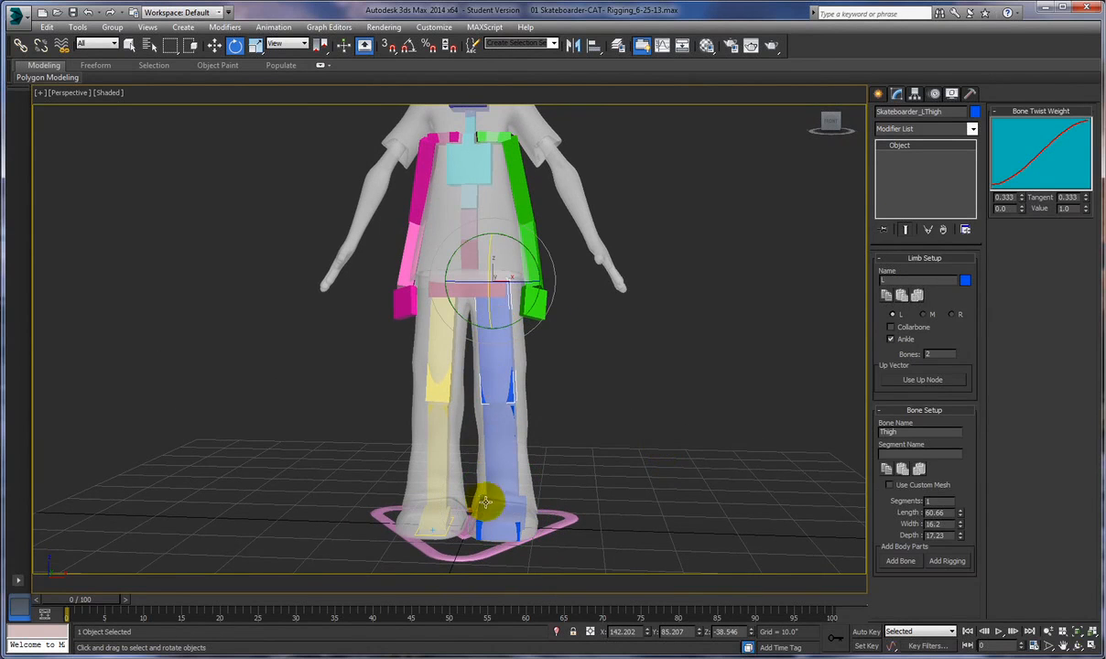
{"action": "middle_click_drag", "start_coordinate": [711, 457], "coordinate": [708, 456], "text": "alt"}
{"action": "key", "text": "super"}
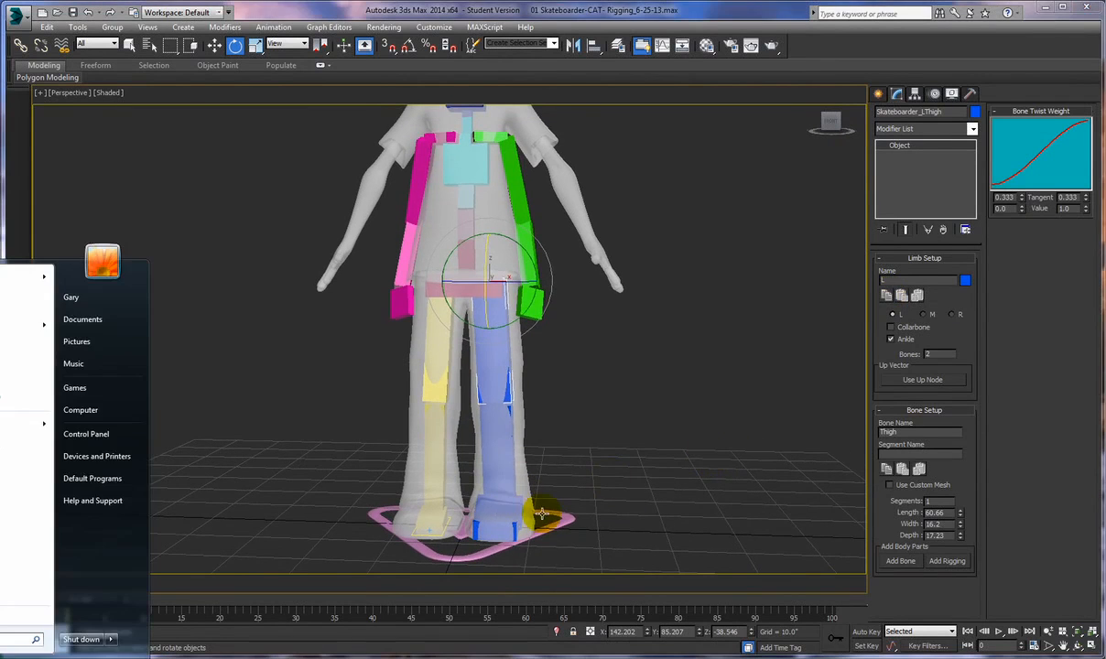
{"action": "key", "text": "super"}
{"action": "left_click", "coordinate": [501, 516]}
{"action": "mouse_move", "coordinate": [652, 487]}
{"action": "middle_mouse_down", "text": "alt"}
{"action": "mouse_move", "coordinate": [662, 456]}
{"action": "mouse_move", "coordinate": [649, 488]}
{"action": "middle_mouse_up", "text": "alt"}
{"action": "key", "text": "super"}
{"action": "key", "text": "super"}
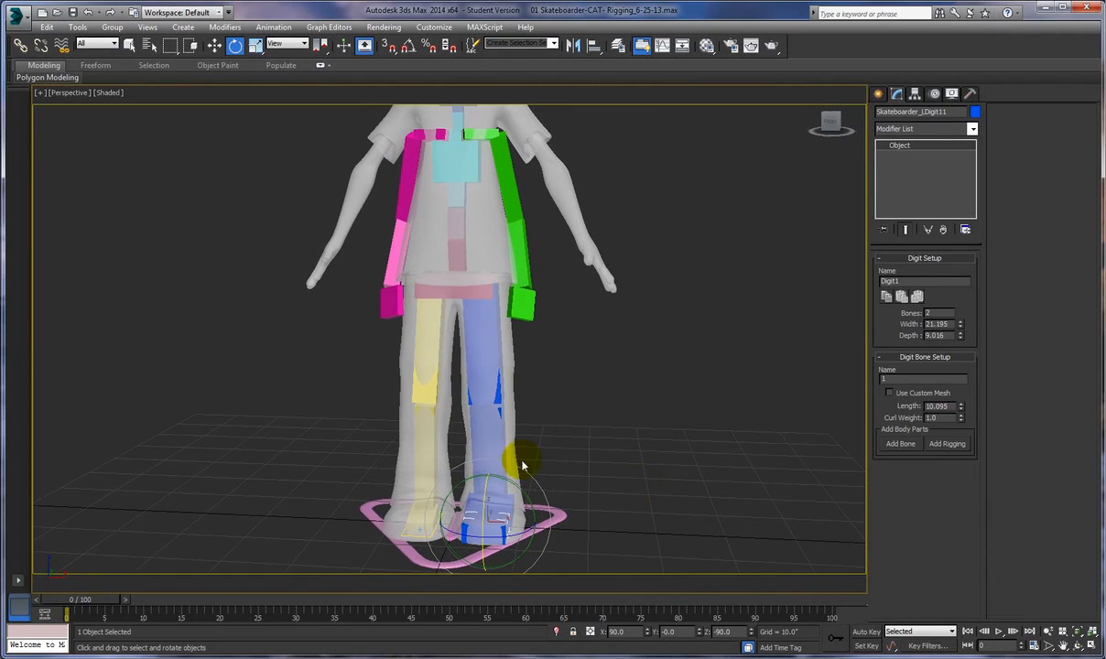
Step: Copy the left leg's limb settings and paste them mirrored onto the right leg
{"action": "left_click", "coordinate": [469, 337]}
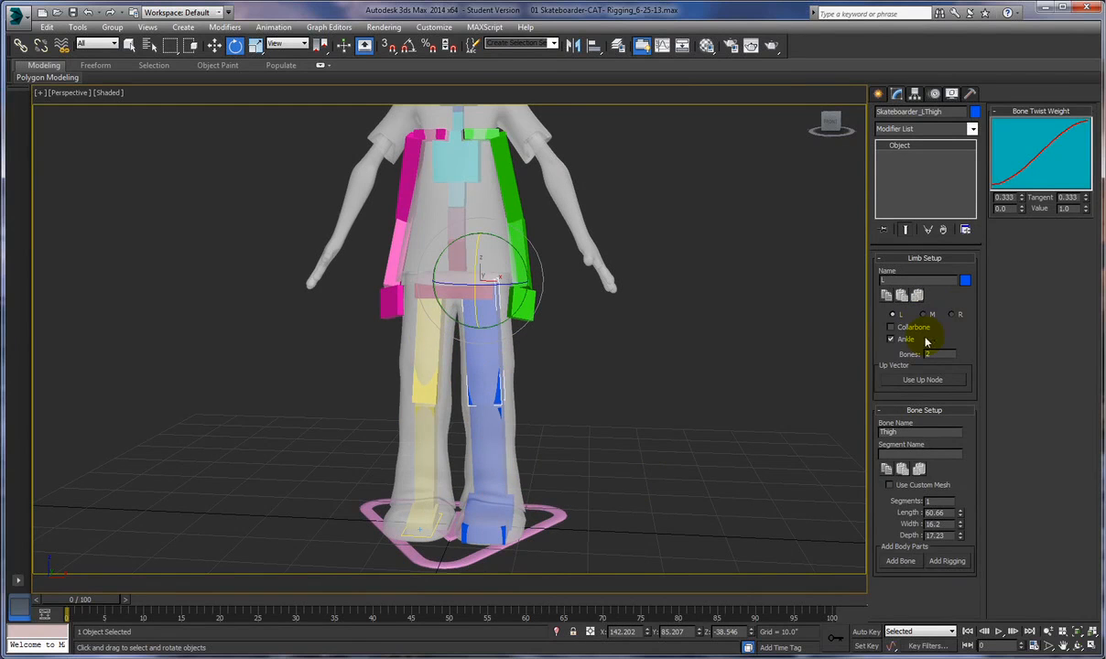
{"action": "left_click", "coordinate": [886, 296]}
{"action": "left_click", "coordinate": [427, 351]}
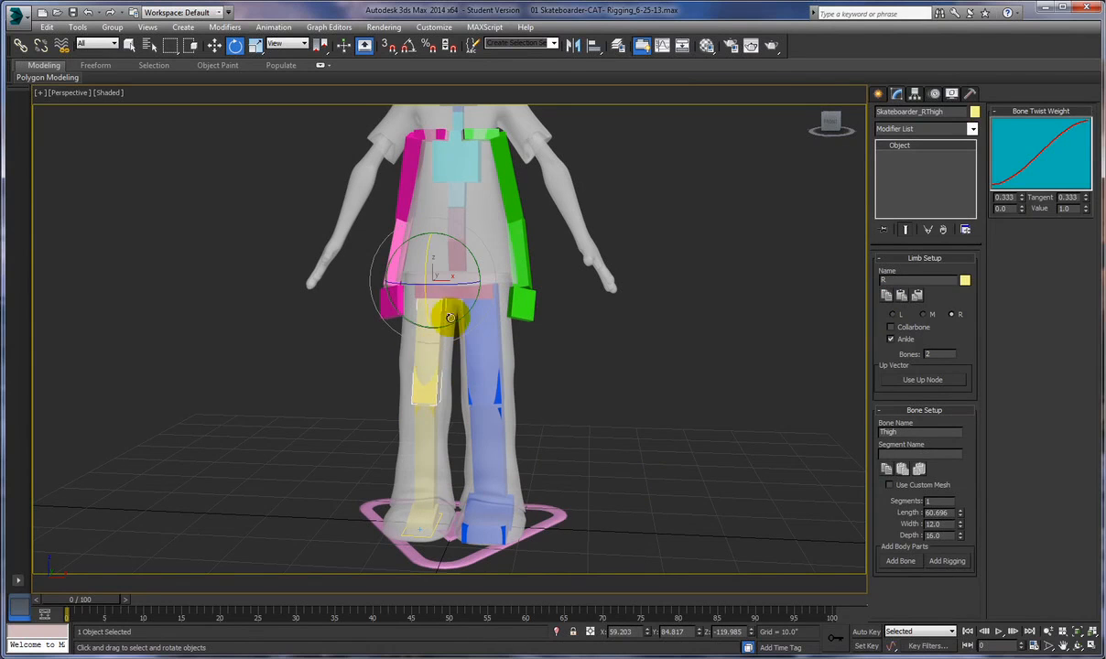
{"action": "left_click", "coordinate": [917, 296]}
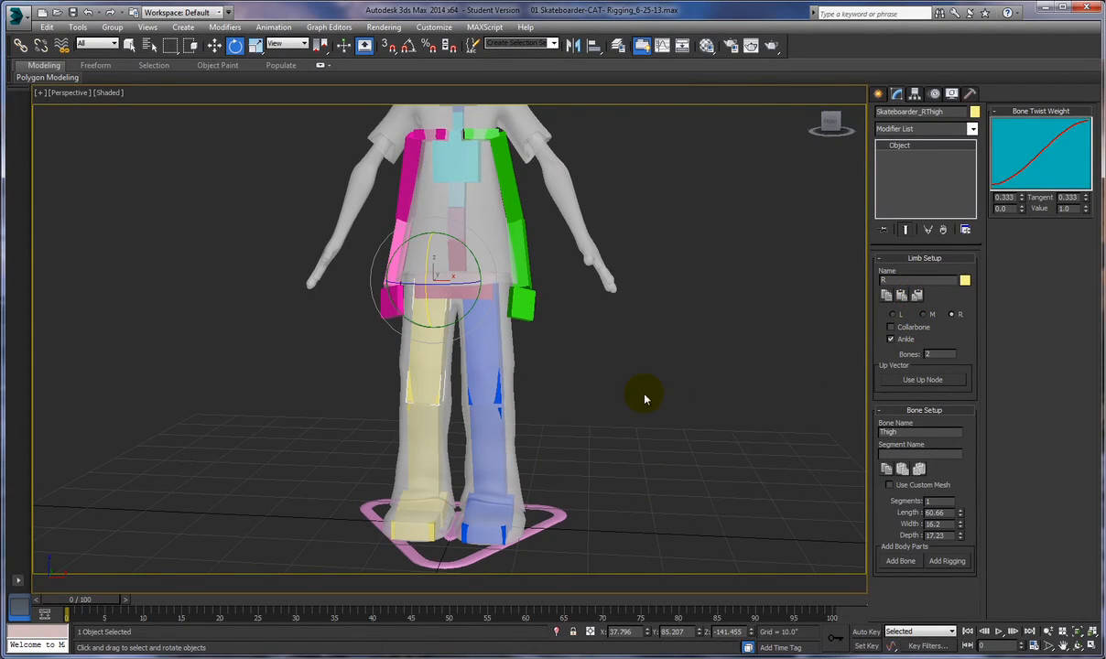
Step: Rotate the lowest spine bone, Spine1, backward to about -87.5 degrees in Y so it stands nearly upright
{"action": "middle_click_drag", "start_coordinate": [610, 395], "coordinate": [525, 448], "text": "alt"}
{"action": "middle_click_drag", "start_coordinate": [609, 431], "coordinate": [651, 438], "text": "alt"}
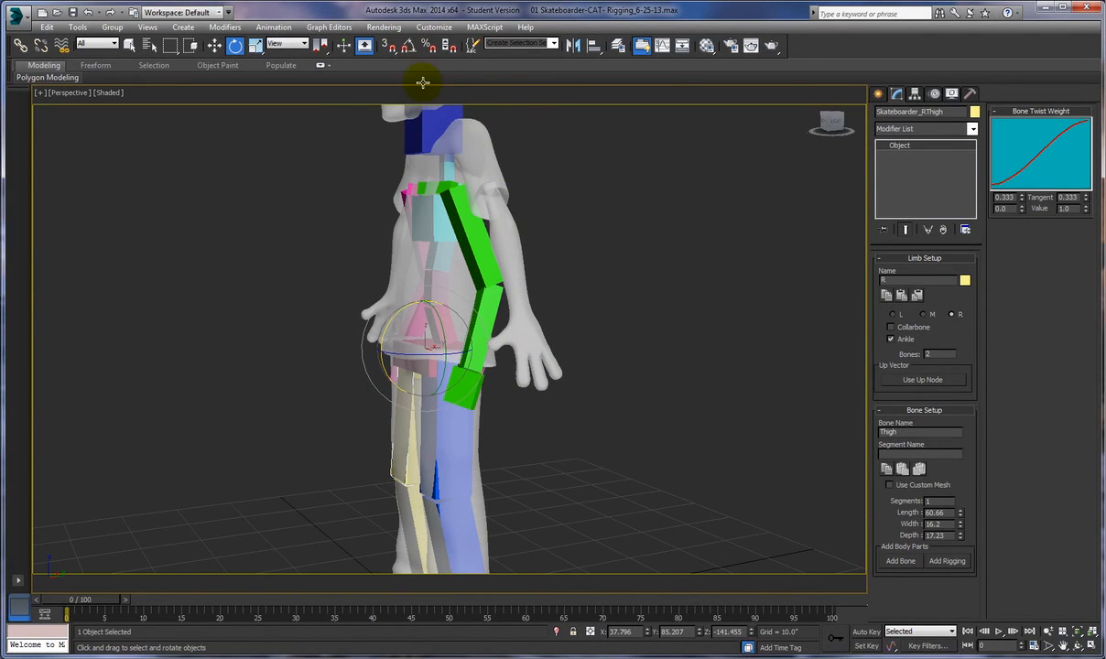
{"action": "middle_click_drag", "start_coordinate": [568, 198], "coordinate": [543, 234], "text": "alt"}
{"action": "left_click", "coordinate": [417, 353]}
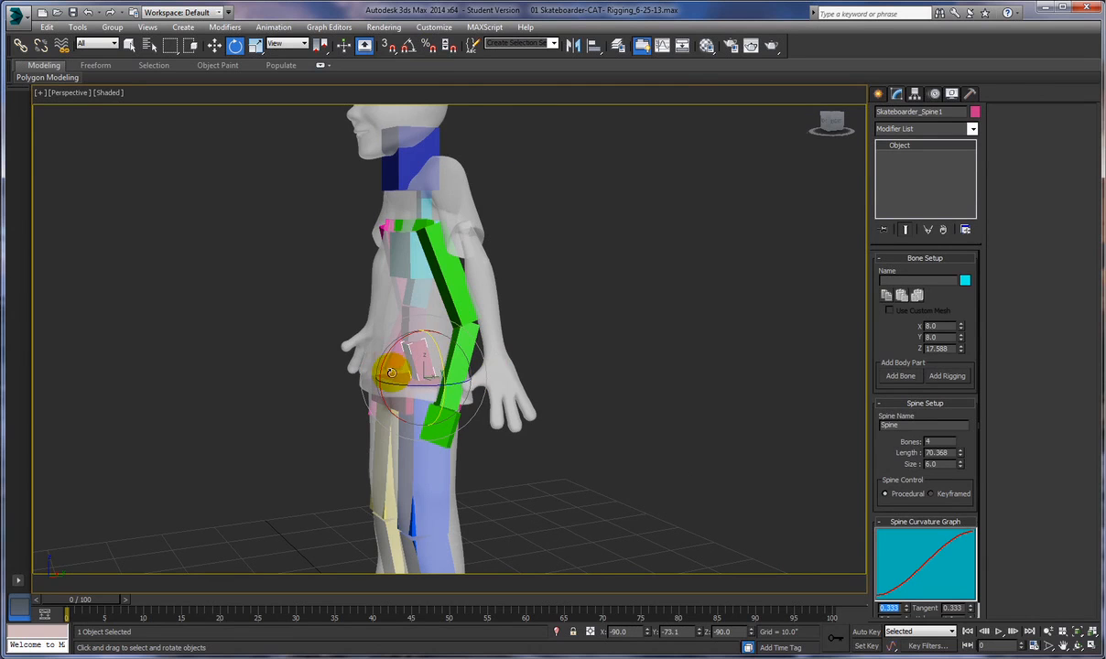
{"action": "left_click_drag", "start_coordinate": [383, 362], "coordinate": [414, 344]}
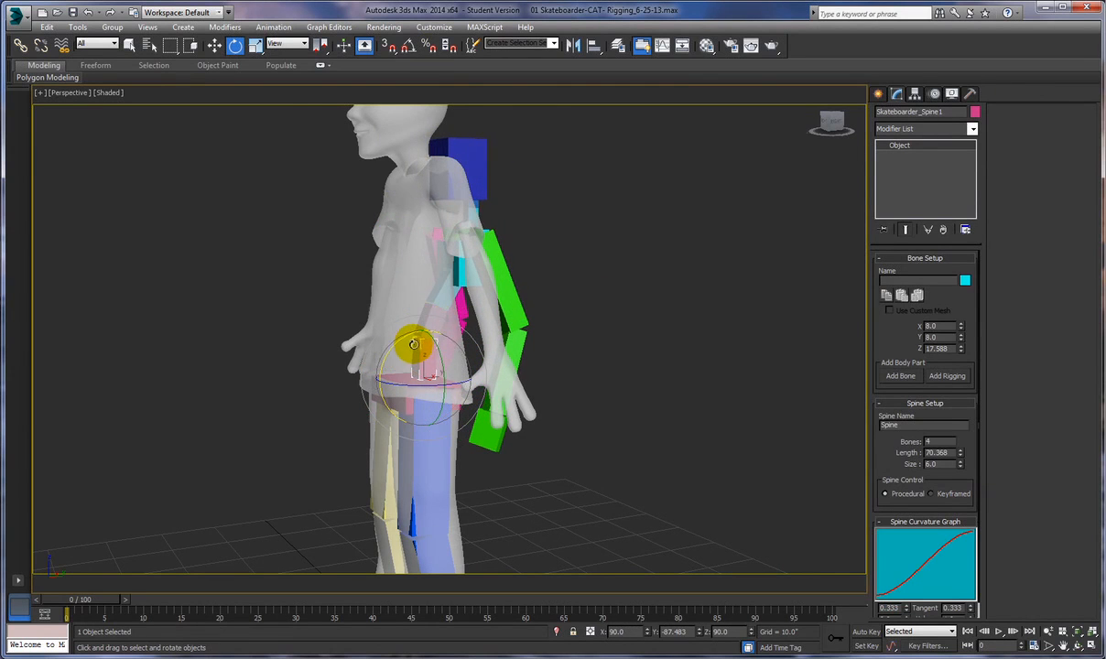
Step: Rotate the Spine2 bone forward to about -89.4 degrees in Y to bring the upper body back into the mesh
{"action": "mouse_move", "coordinate": [577, 340]}
{"action": "middle_mouse_down"}
{"action": "mouse_move", "coordinate": [595, 336]}
{"action": "mouse_move", "coordinate": [565, 328]}
{"action": "middle_mouse_up"}
{"action": "left_click", "coordinate": [396, 313]}
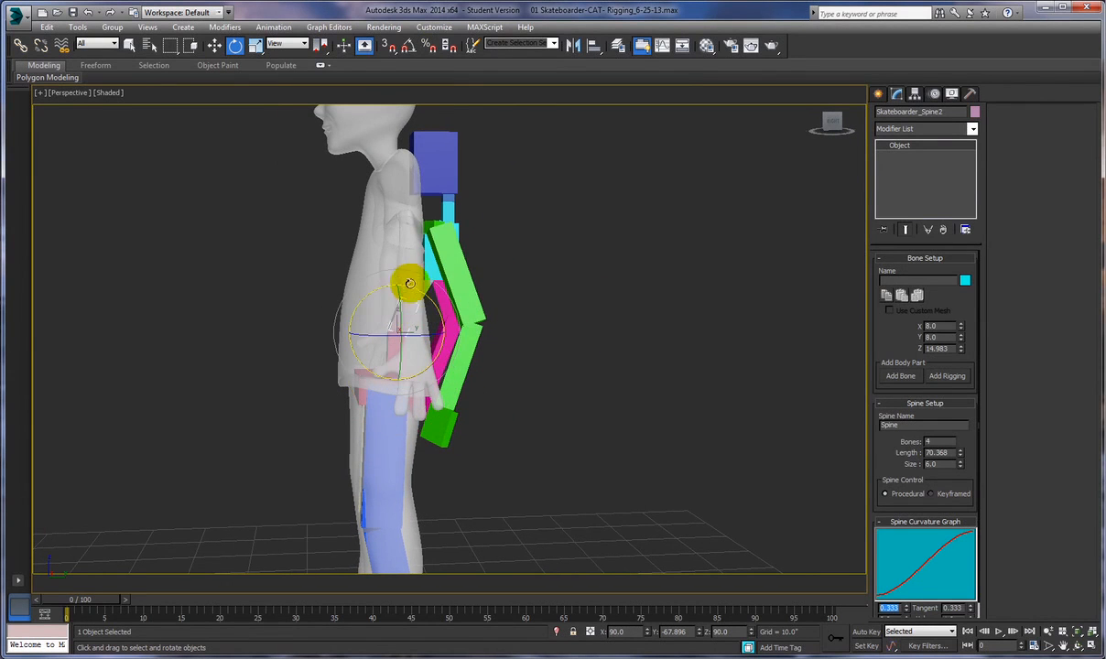
{"action": "mouse_move", "coordinate": [411, 289]}
{"action": "left_mouse_down"}
{"action": "mouse_move", "coordinate": [383, 272]}
{"action": "mouse_move", "coordinate": [403, 282]}
{"action": "left_mouse_up"}
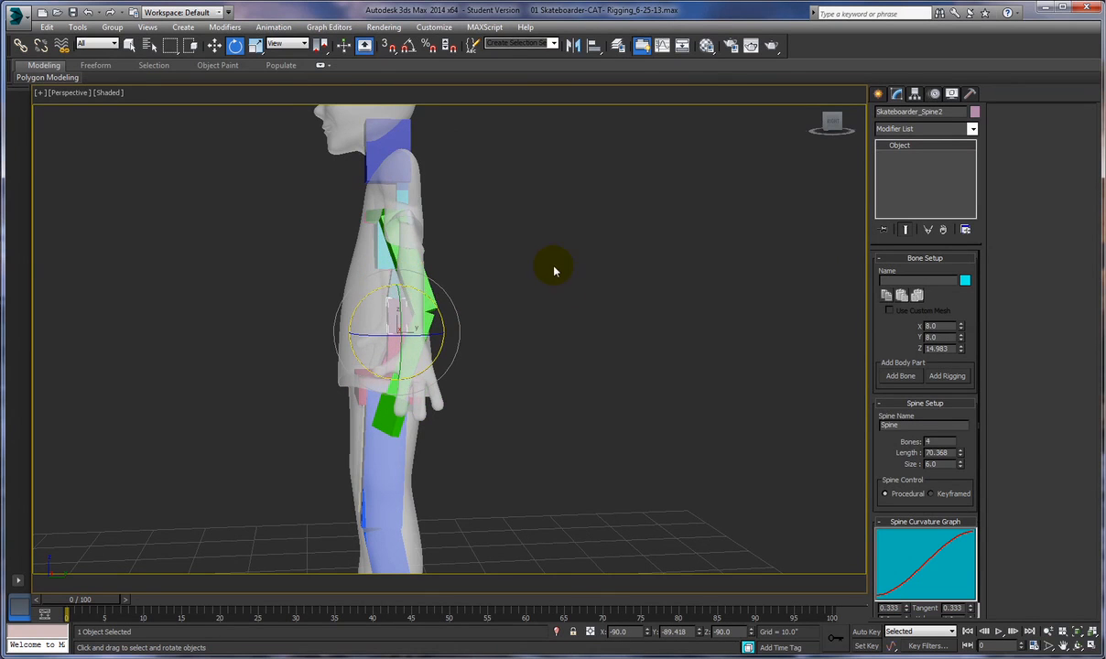
Step: Rotate the Spine3 bone to about -80.5 degrees in Y to follow the torso's curve
{"action": "mouse_move", "coordinate": [569, 289]}
{"action": "middle_mouse_down", "text": "alt"}
{"action": "mouse_move", "coordinate": [486, 284]}
{"action": "mouse_move", "coordinate": [568, 291]}
{"action": "middle_mouse_up", "text": "alt"}
{"action": "left_click", "coordinate": [391, 278]}
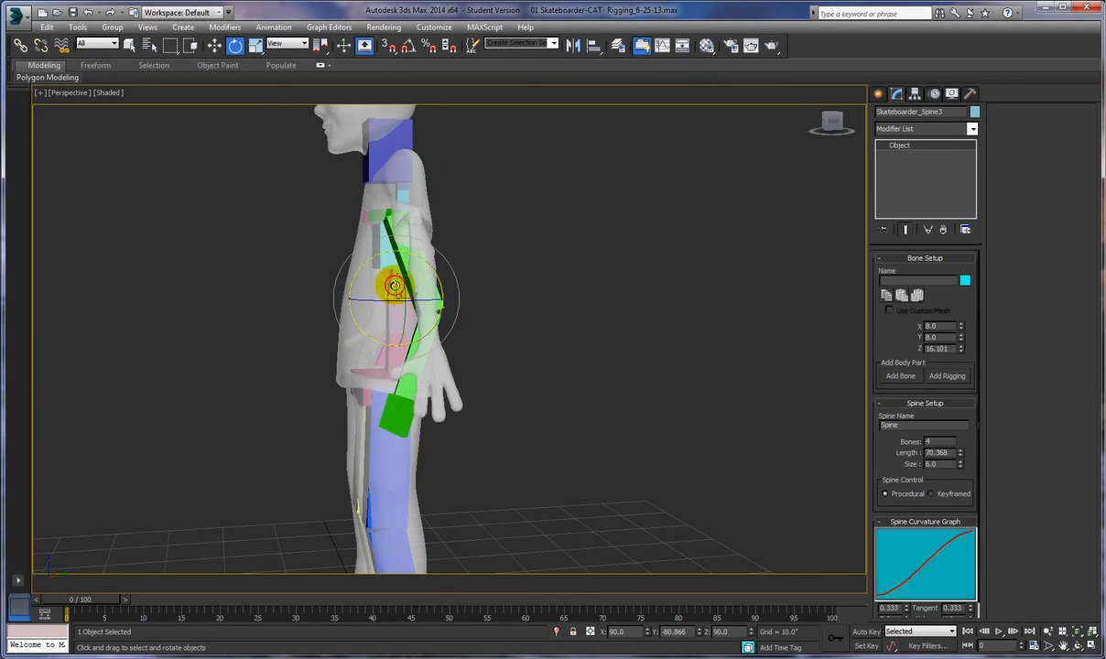
{"action": "left_click_drag", "start_coordinate": [371, 261], "coordinate": [370, 258]}
{"action": "middle_click_drag", "start_coordinate": [518, 274], "coordinate": [524, 304], "text": "alt"}
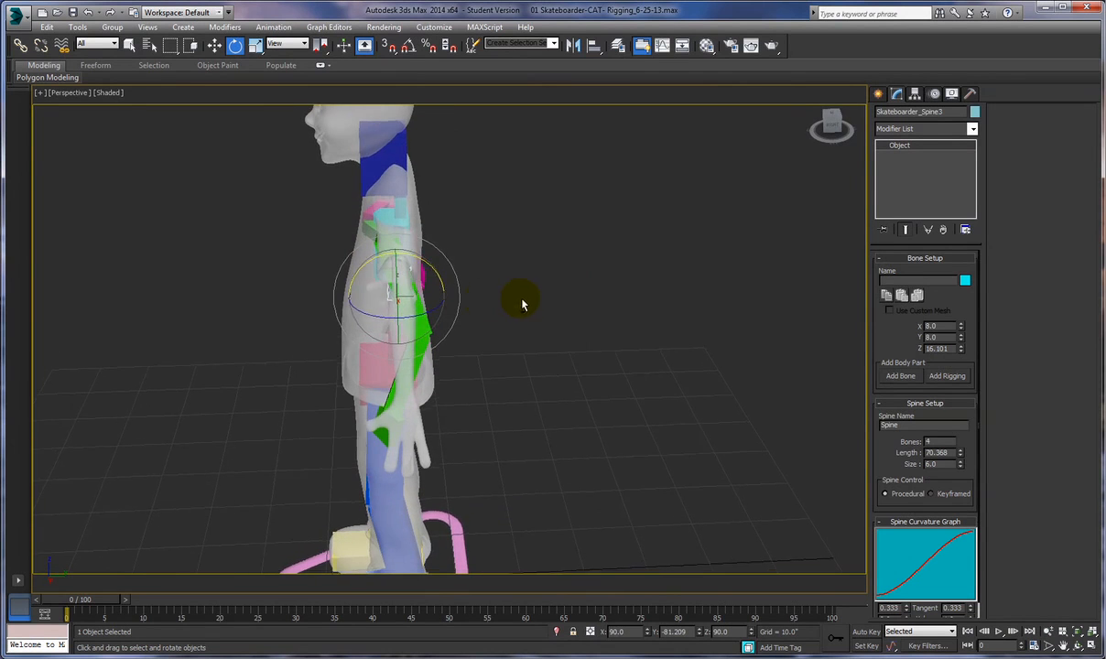
{"action": "left_click_drag", "start_coordinate": [362, 315], "coordinate": [355, 275]}
{"action": "middle_click_drag", "start_coordinate": [438, 241], "coordinate": [541, 240], "text": "alt"}
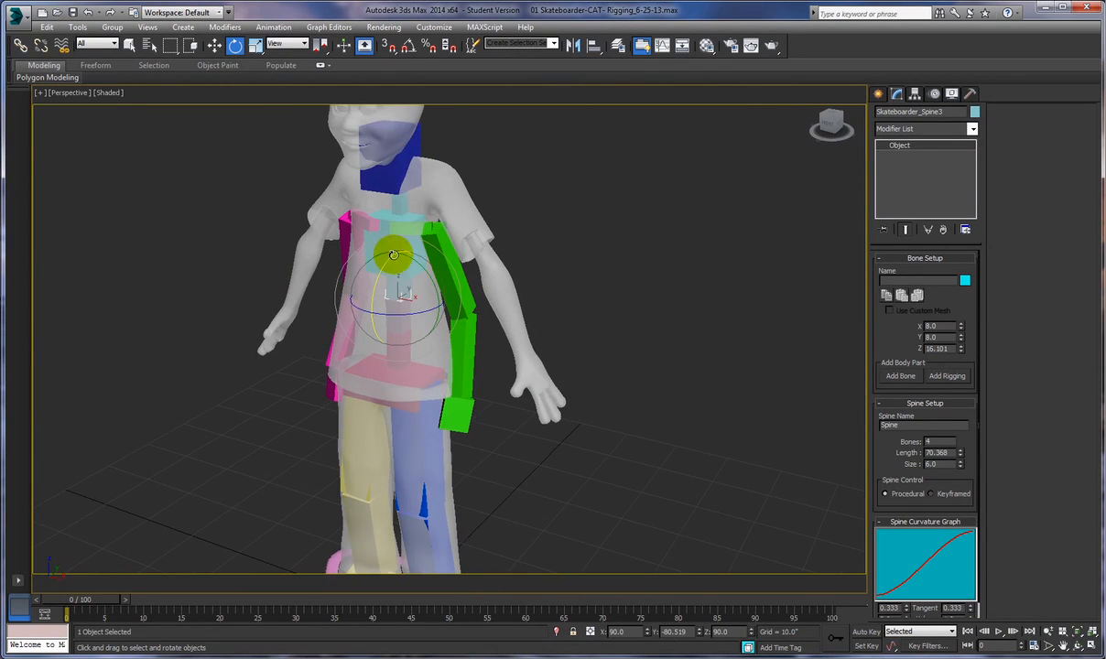
Step: Raise the Ribcage hub to a height of about 65.35 inches in Z so it lines up with the mesh's shoulders
{"action": "left_click", "coordinate": [389, 244]}
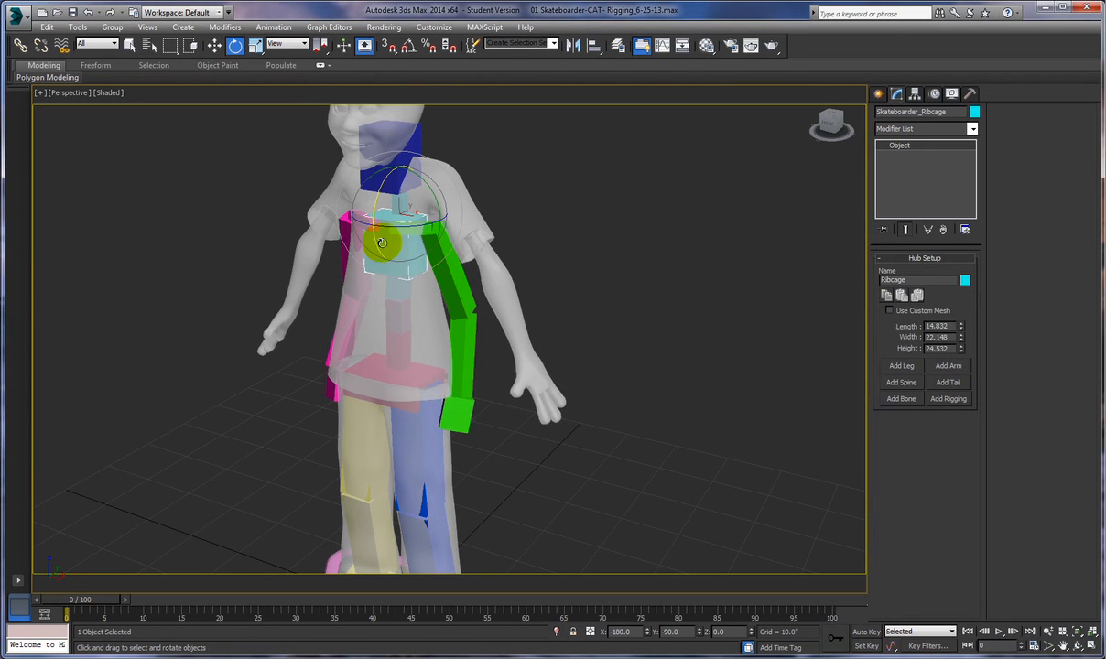
{"action": "right_click", "coordinate": [600, 245]}
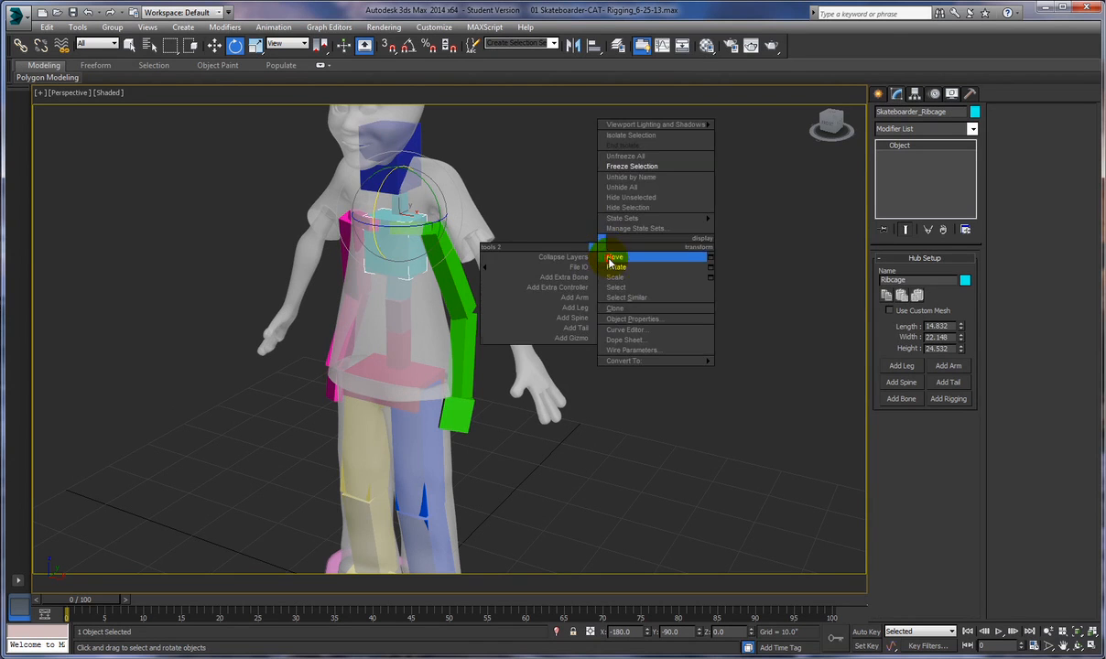
{"action": "left_click", "coordinate": [609, 257]}
{"action": "middle_click_drag", "start_coordinate": [597, 257], "coordinate": [471, 218], "text": "alt"}
{"action": "left_click_drag", "start_coordinate": [425, 198], "coordinate": [427, 165]}
{"action": "middle_click_drag", "start_coordinate": [504, 232], "coordinate": [610, 215], "text": "alt"}
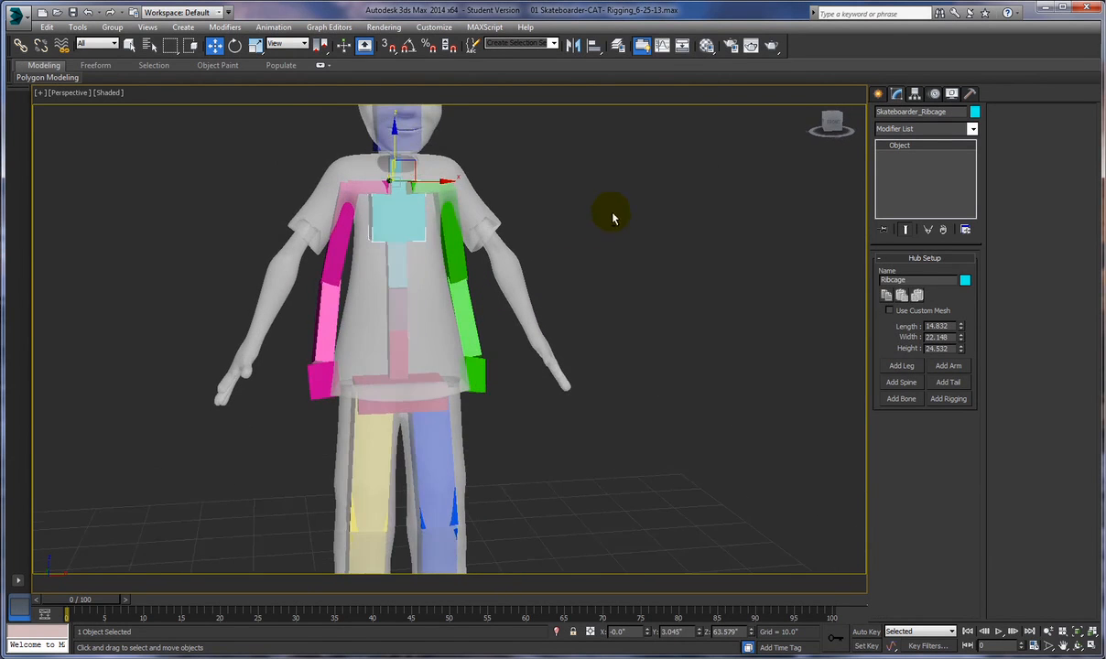
{"action": "left_click_drag", "start_coordinate": [394, 143], "coordinate": [395, 122]}
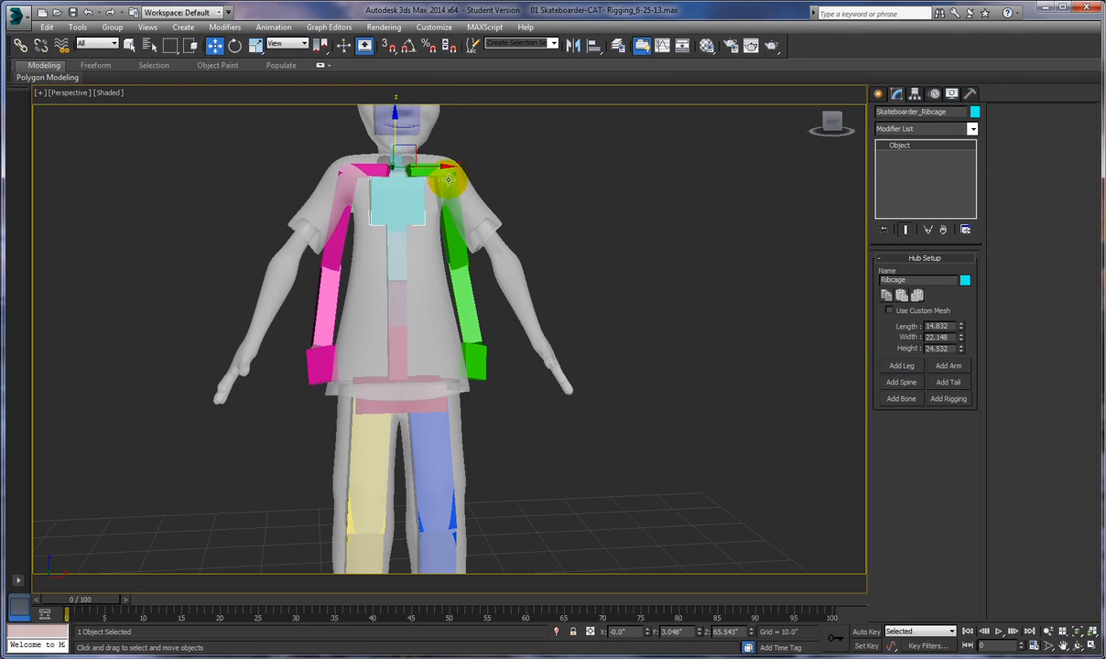
{"action": "mouse_move", "coordinate": [604, 248]}
{"action": "middle_mouse_down", "text": "alt"}
{"action": "mouse_move", "coordinate": [556, 242]}
{"action": "mouse_move", "coordinate": [586, 242]}
{"action": "middle_mouse_up", "text": "alt"}
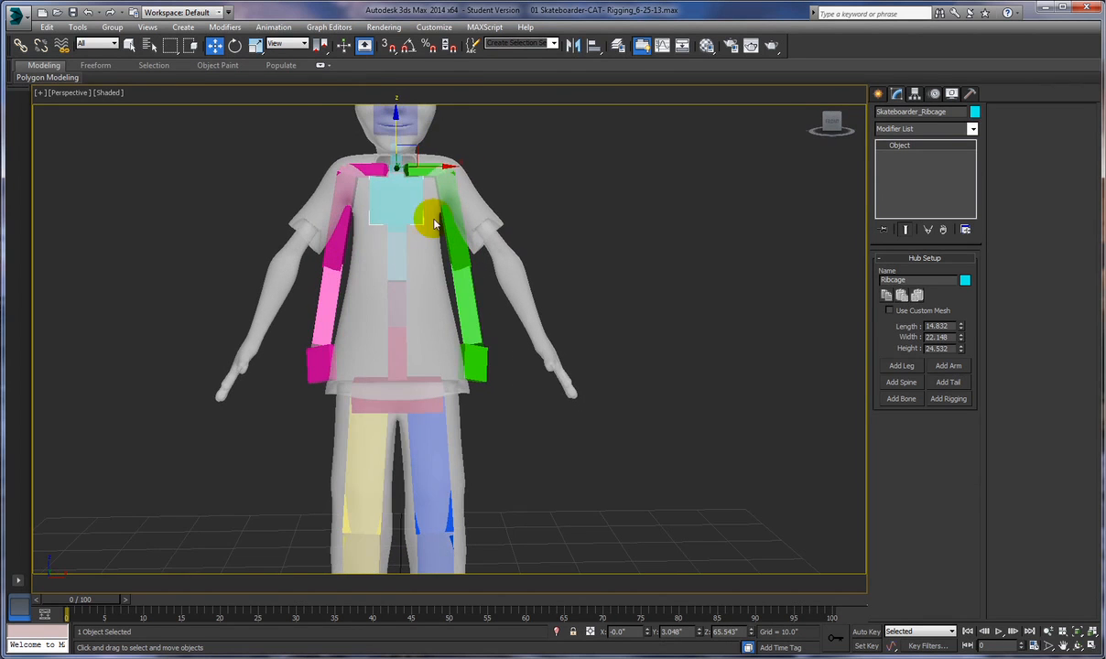
{"action": "scroll", "coordinate": [548, 197], "scroll_direction": "up", "scroll_amount": 4}
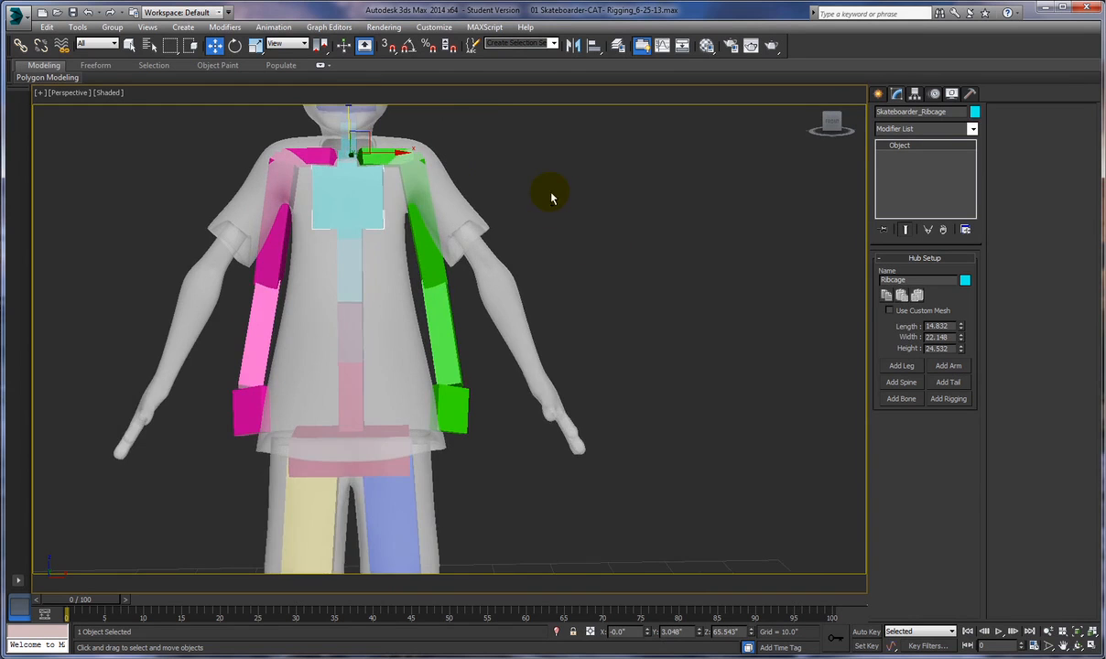
{"action": "middle_click_drag", "start_coordinate": [551, 198], "coordinate": [605, 243]}
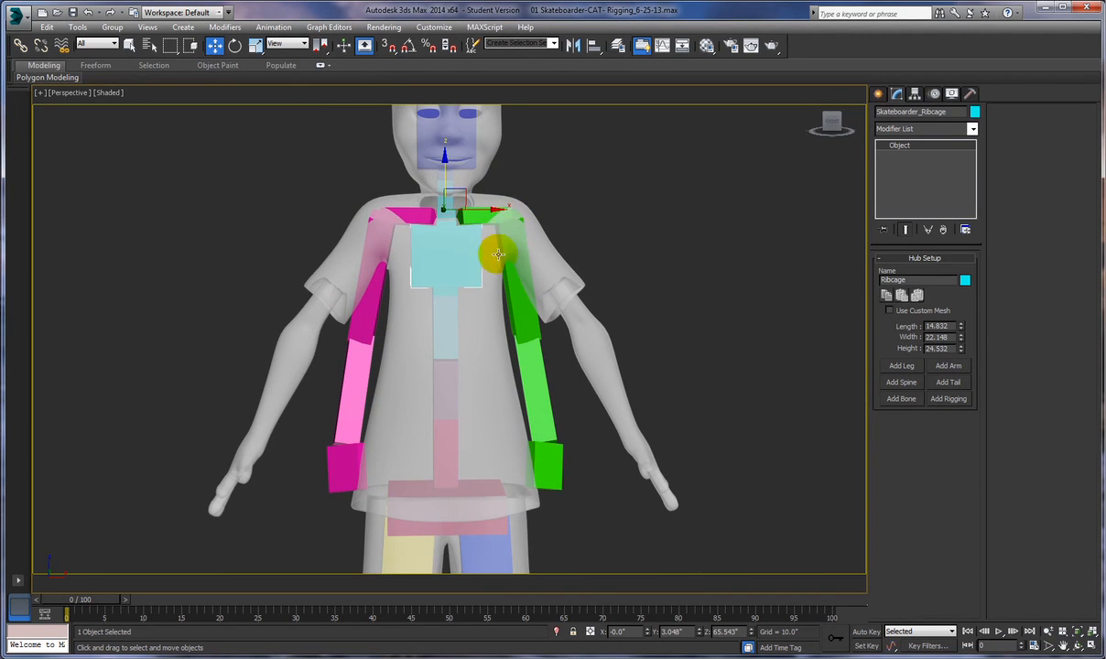
{"action": "left_click_drag", "start_coordinate": [444, 171], "coordinate": [444, 174]}
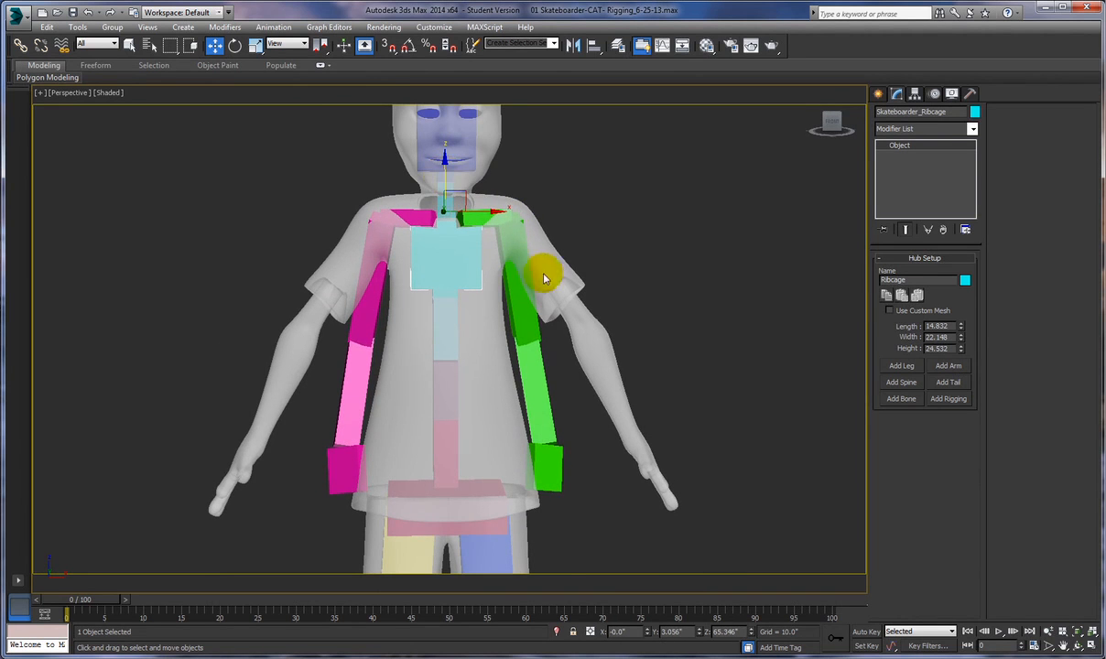
{"action": "left_click", "coordinate": [488, 291]}
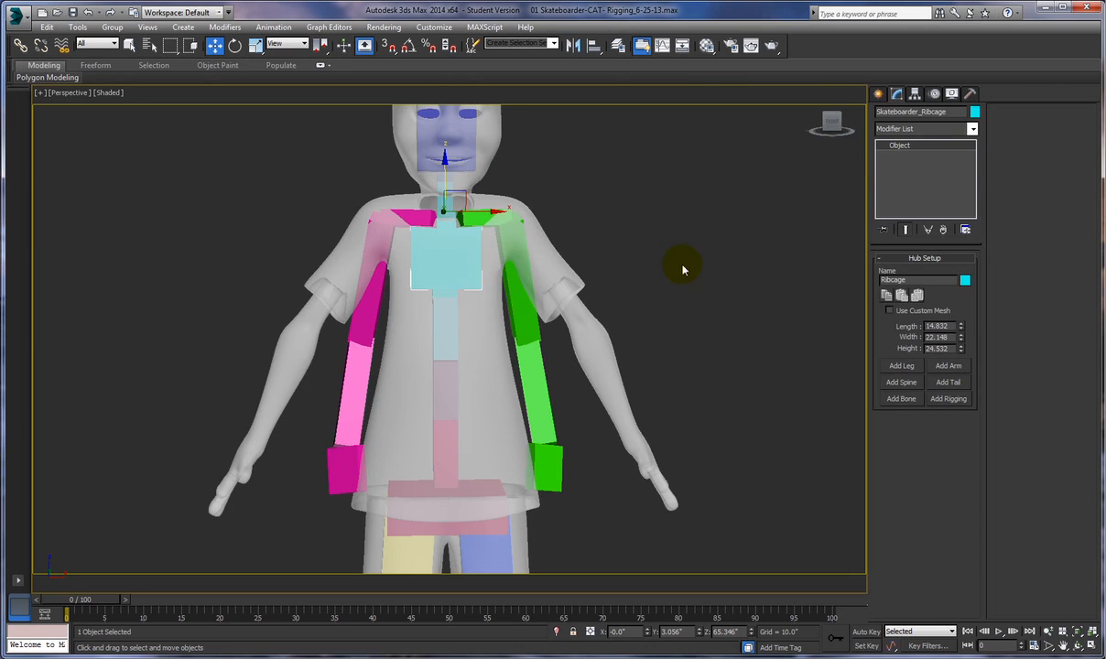
Step: Tilt the Ribcage hub about 6.6 degrees in X, and move it back to about 2.17 inches in Y
{"action": "middle_click_drag", "start_coordinate": [698, 272], "coordinate": [571, 269], "text": "alt"}
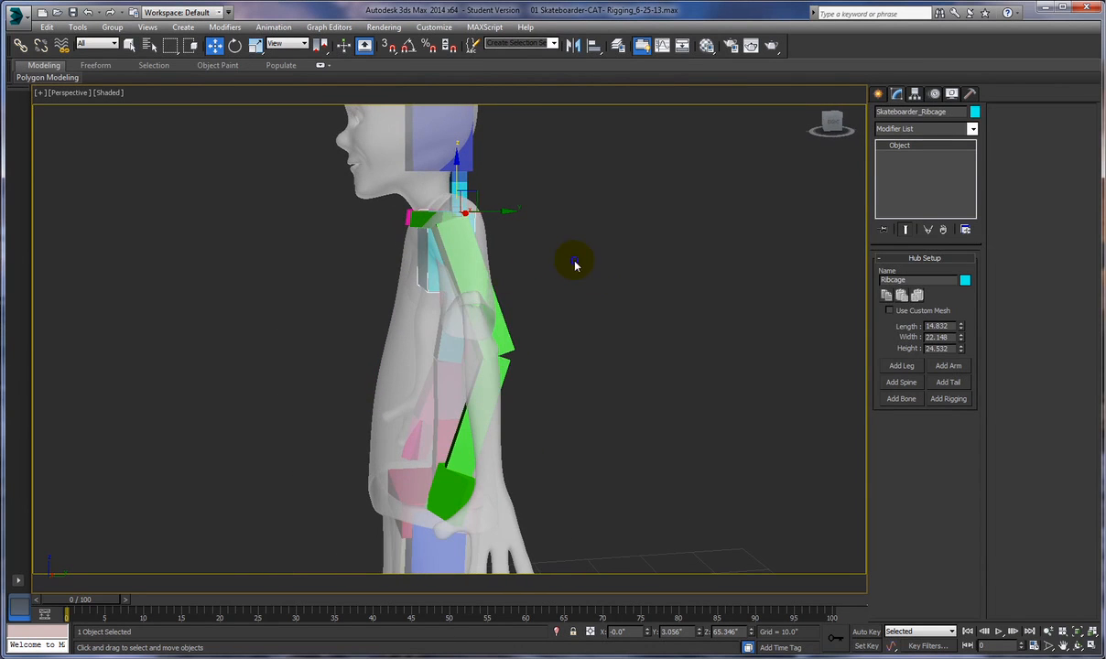
{"action": "right_click", "coordinate": [575, 265]}
{"action": "left_click", "coordinate": [591, 281]}
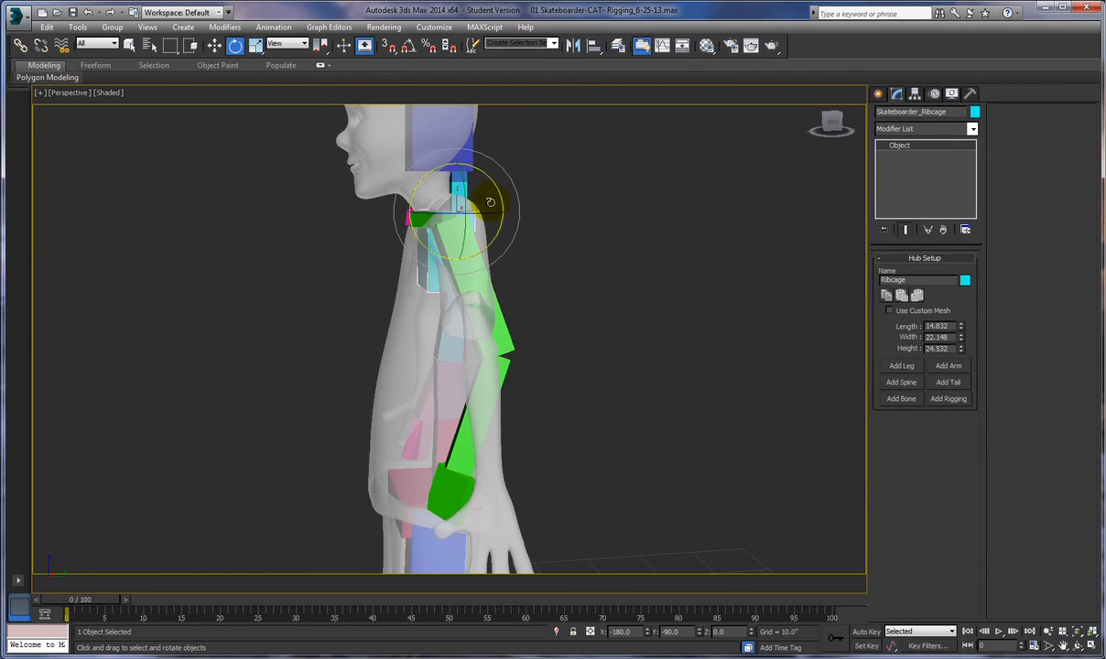
{"action": "left_click_drag", "start_coordinate": [418, 182], "coordinate": [415, 189]}
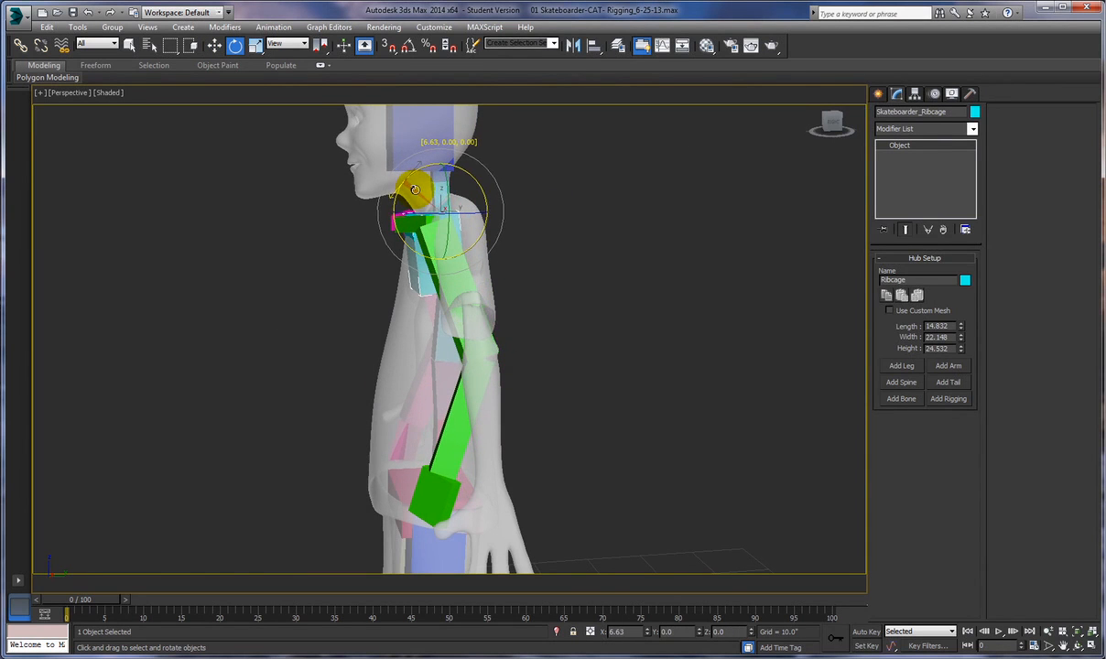
{"action": "right_click", "coordinate": [586, 298]}
{"action": "left_click", "coordinate": [602, 309]}
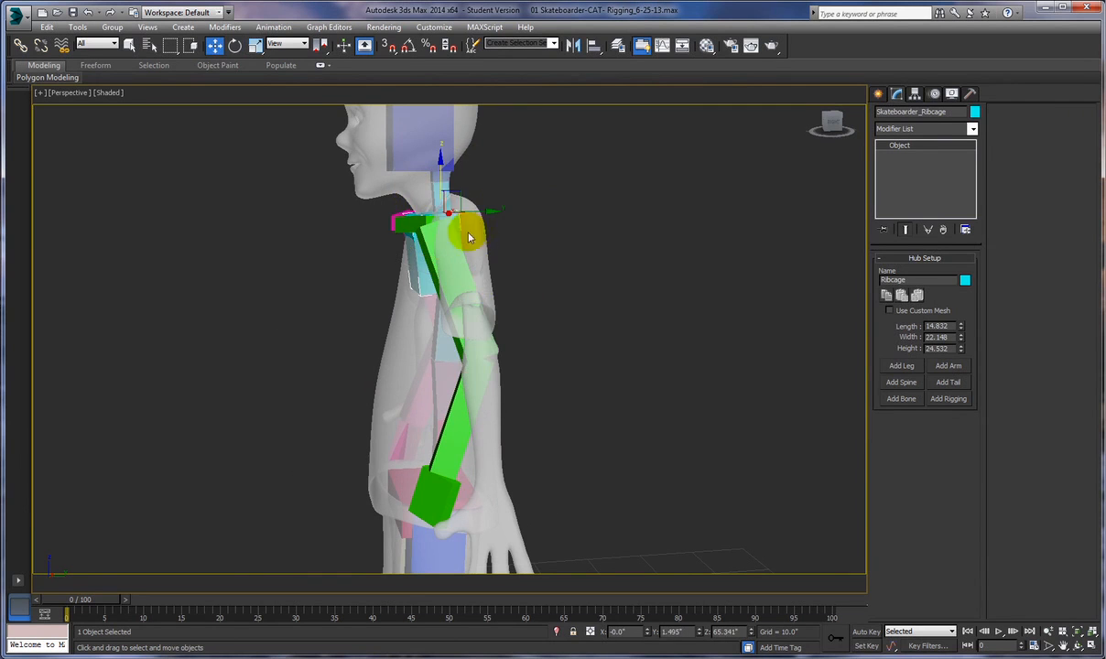
{"action": "left_click_drag", "start_coordinate": [484, 210], "coordinate": [493, 208]}
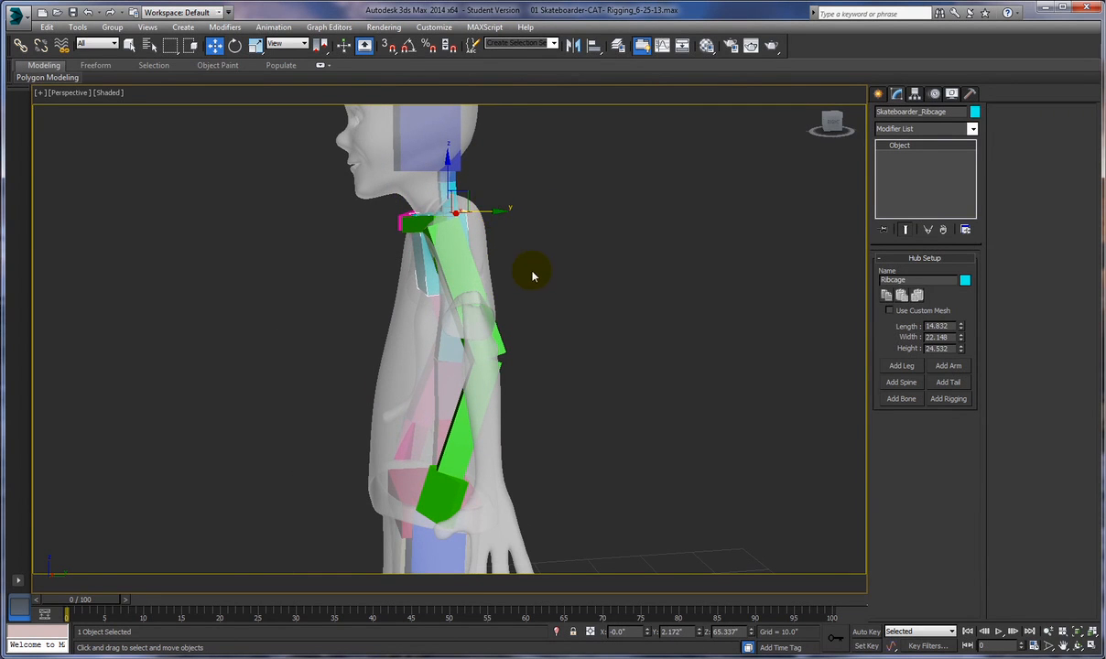
Step: Widen the Spine3 bone to an X size of about 26.88 so it fills the torso
{"action": "mouse_move", "coordinate": [547, 285]}
{"action": "middle_mouse_down", "text": "alt"}
{"action": "mouse_move", "coordinate": [631, 289]}
{"action": "mouse_move", "coordinate": [549, 282]}
{"action": "middle_mouse_up", "text": "alt"}
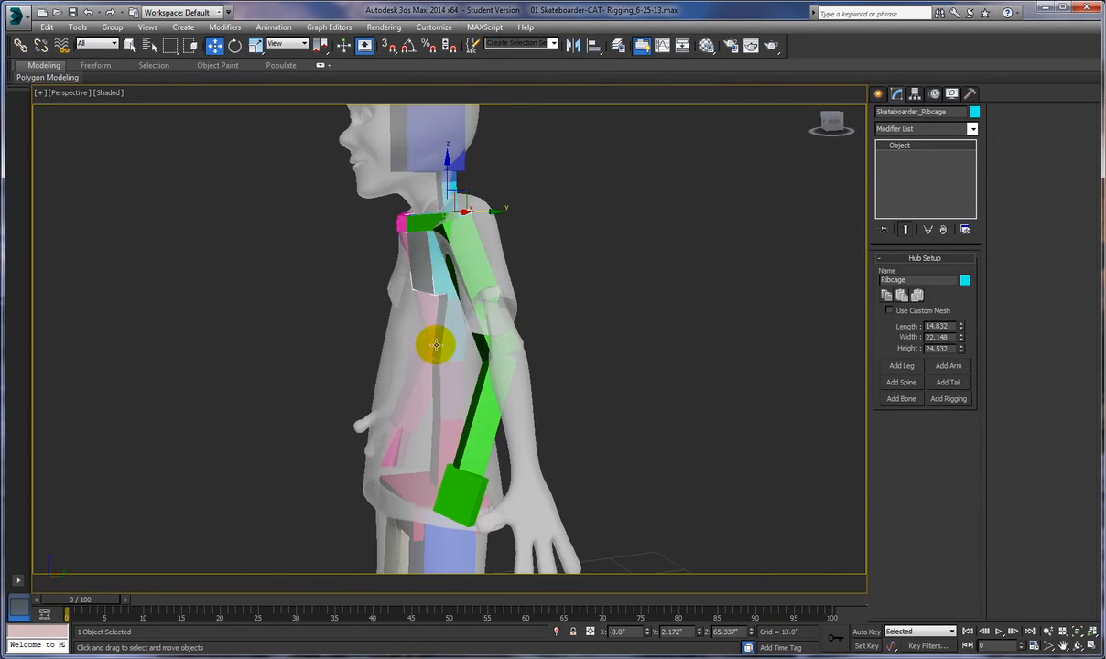
{"action": "left_click", "coordinate": [442, 332]}
{"action": "middle_click_drag", "start_coordinate": [493, 333], "coordinate": [694, 343], "text": "alt"}
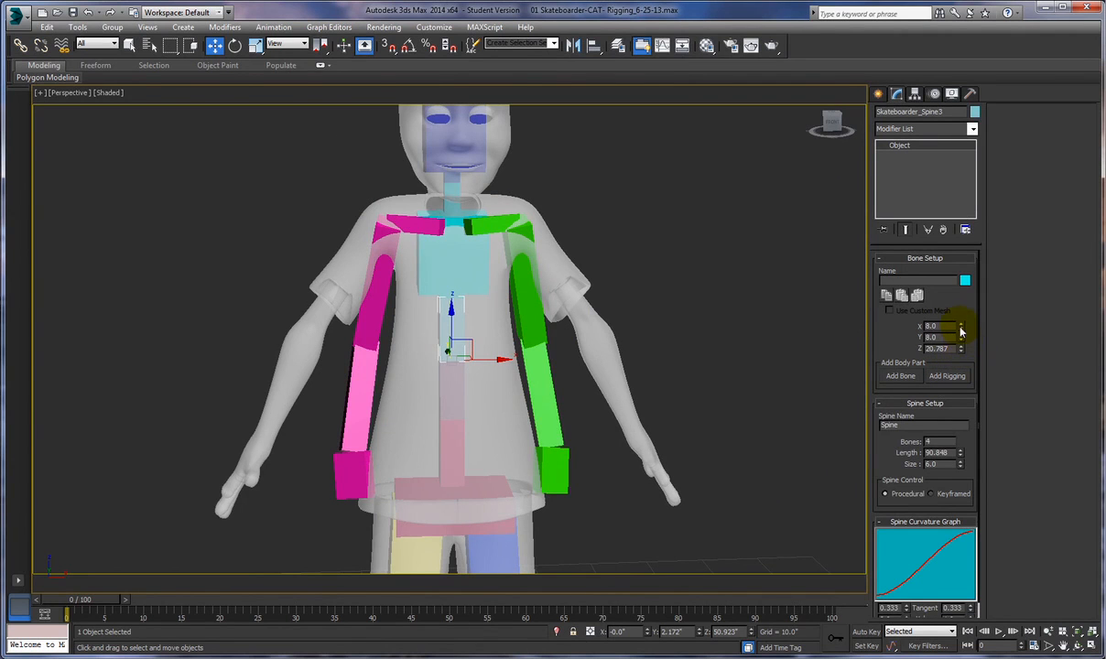
{"action": "left_click_drag", "start_coordinate": [963, 328], "coordinate": [936, 172]}
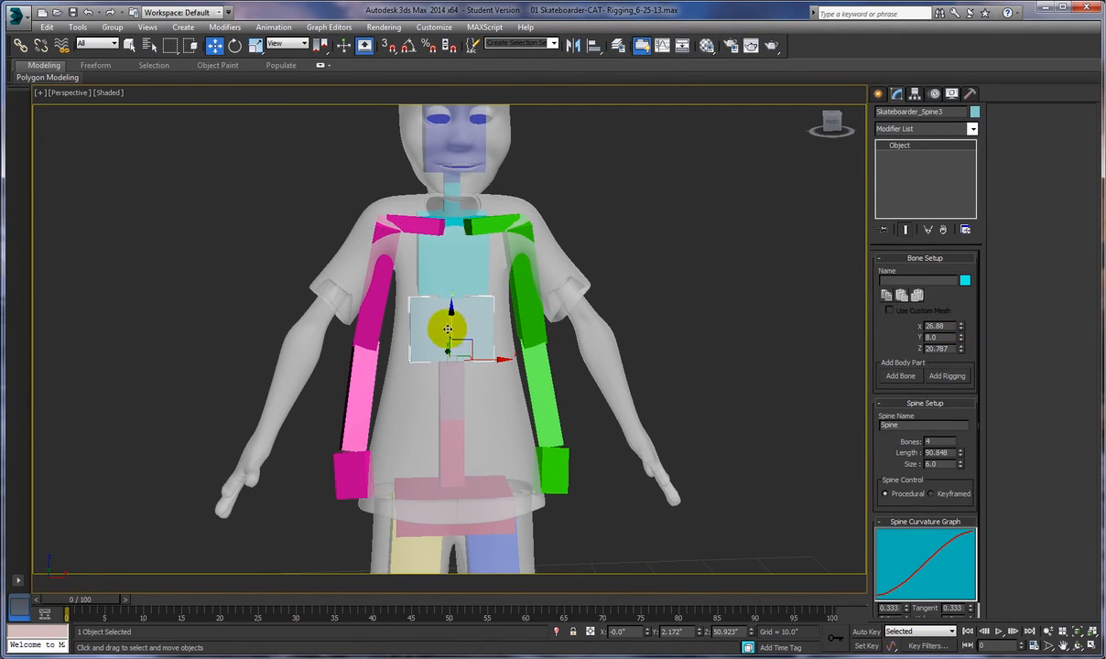
Step: Widen the two lower spine bones in X, Spine2 to about 28.48 and Spine1 to 36
{"action": "left_click", "coordinate": [454, 387]}
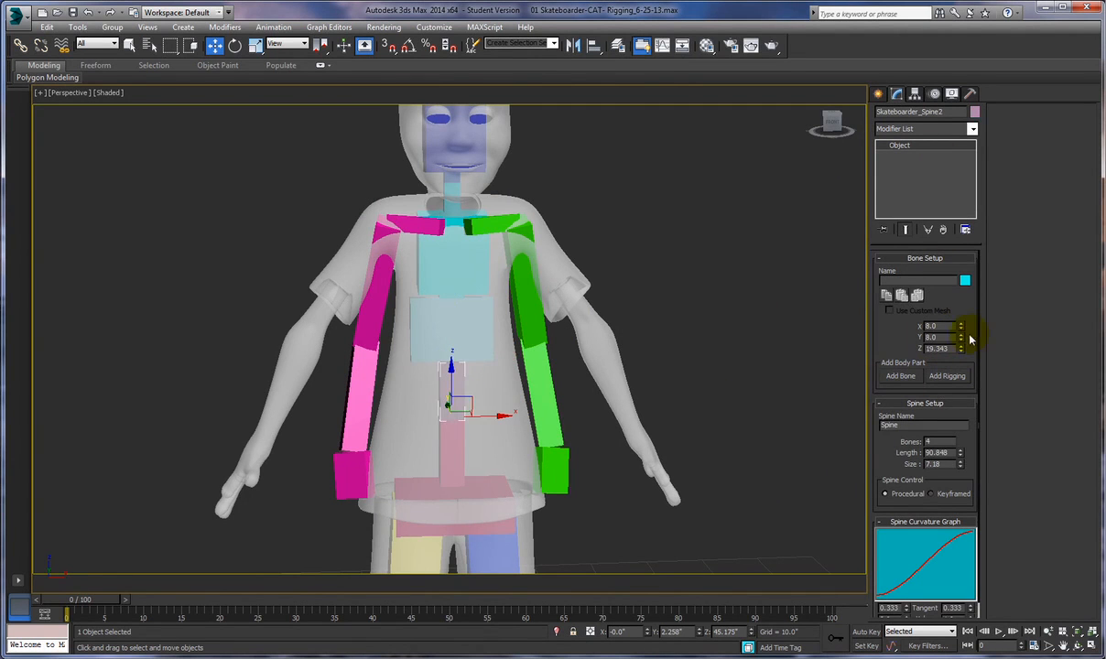
{"action": "left_click_drag", "start_coordinate": [962, 328], "coordinate": [928, 180]}
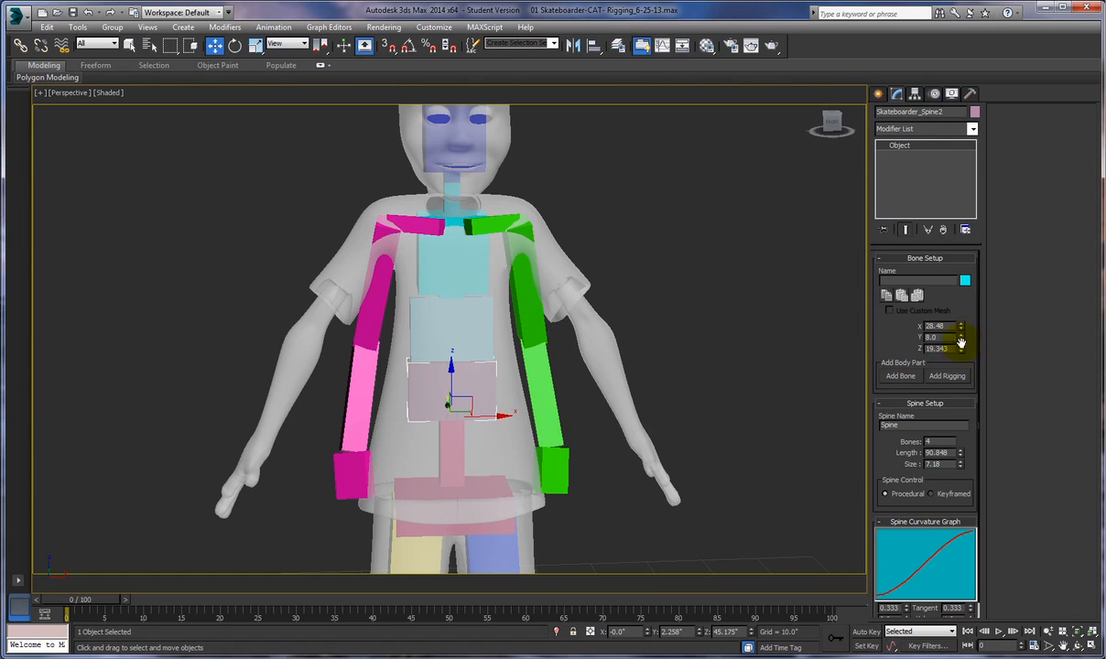
{"action": "left_click", "coordinate": [451, 454]}
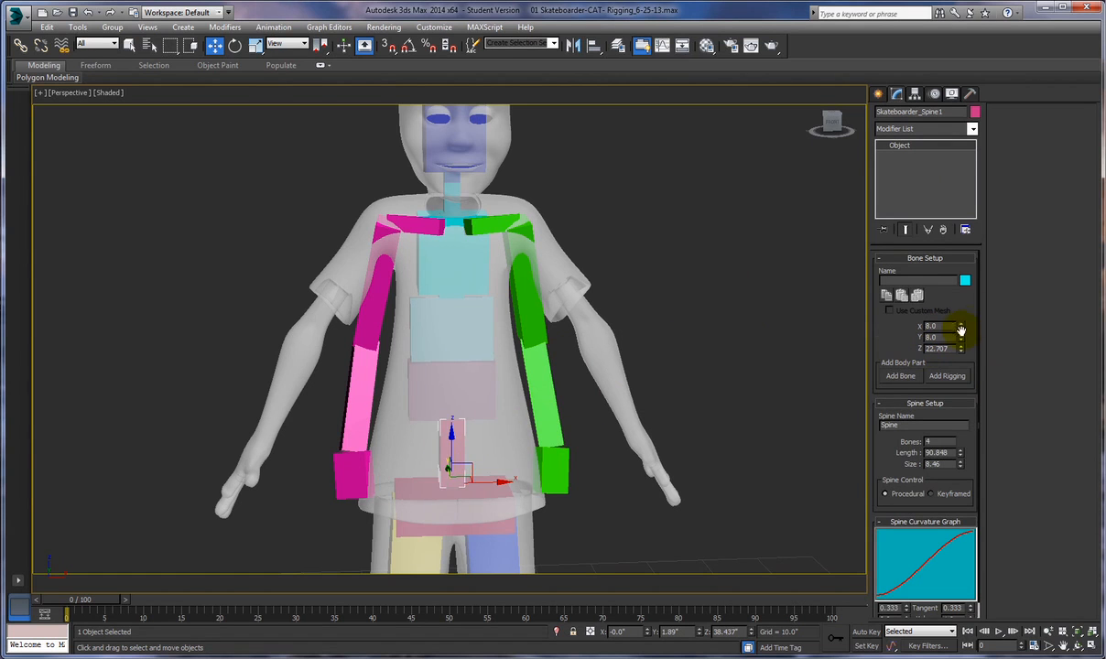
{"action": "left_click_drag", "start_coordinate": [961, 328], "coordinate": [927, 114]}
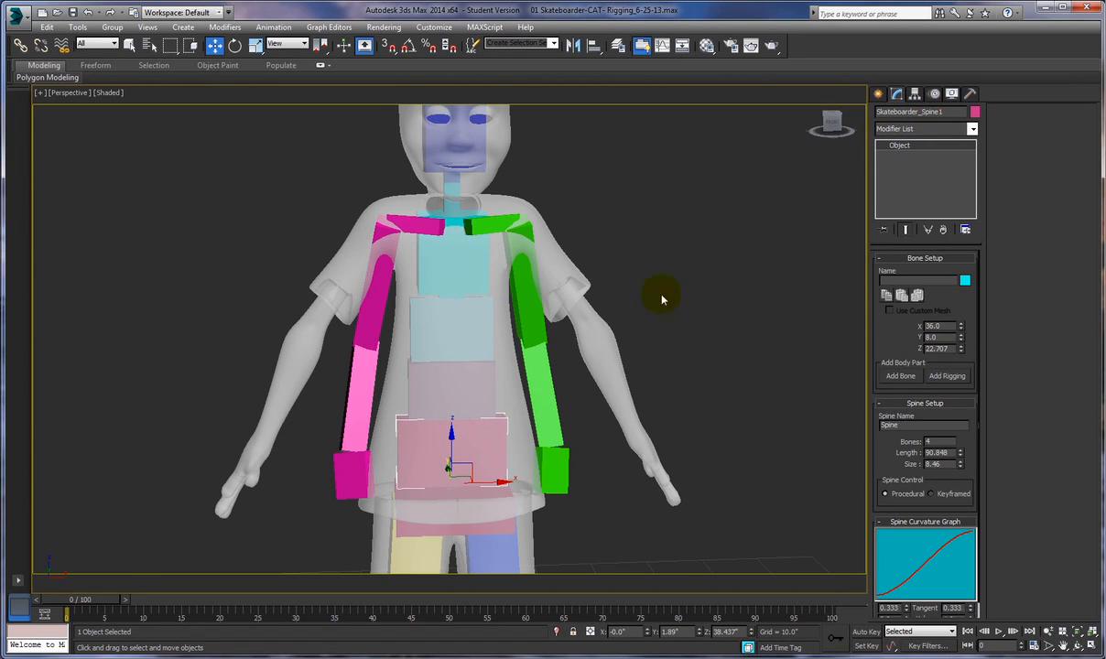
Step: Increase the depth of the Spine3 bone to a Y size of about 15.76, keeping its Z length at 20.787
{"action": "middle_click_drag", "start_coordinate": [734, 405], "coordinate": [587, 412], "text": "alt"}
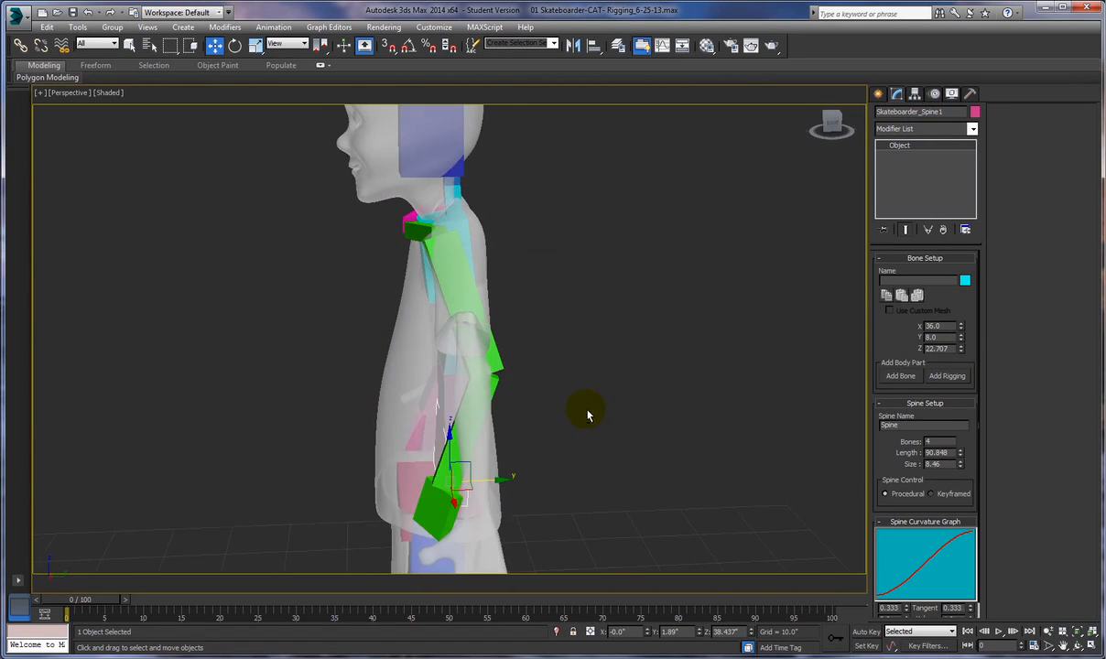
{"action": "middle_click_drag", "start_coordinate": [528, 390], "coordinate": [618, 384], "text": "alt"}
{"action": "left_click", "coordinate": [455, 343]}
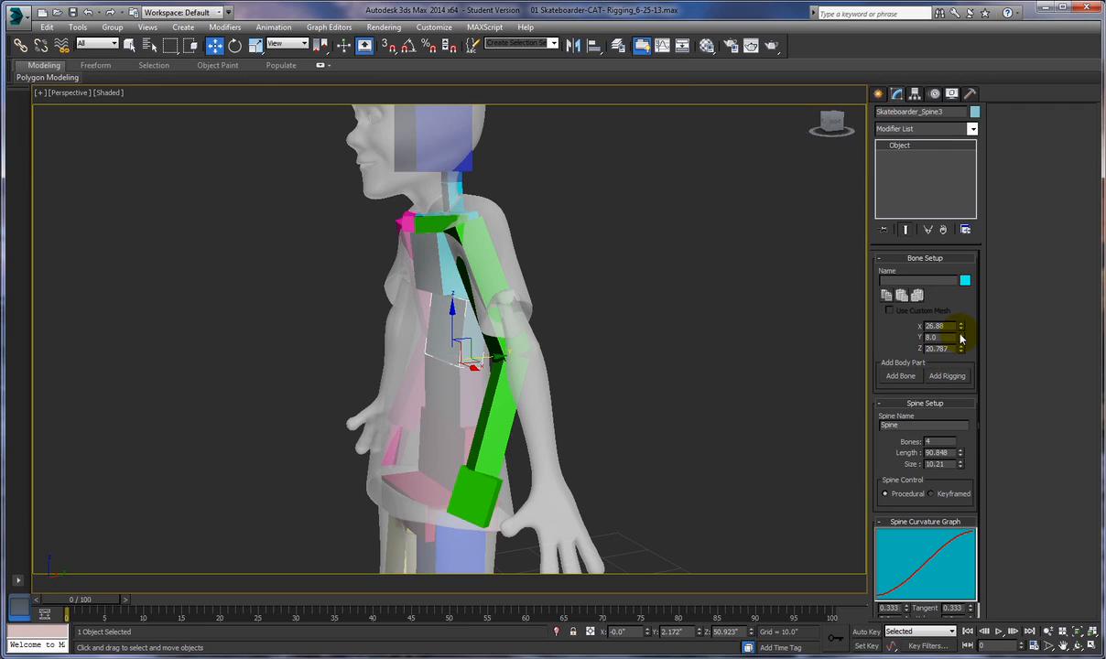
{"action": "left_click_drag", "start_coordinate": [960, 349], "coordinate": [958, 318]}
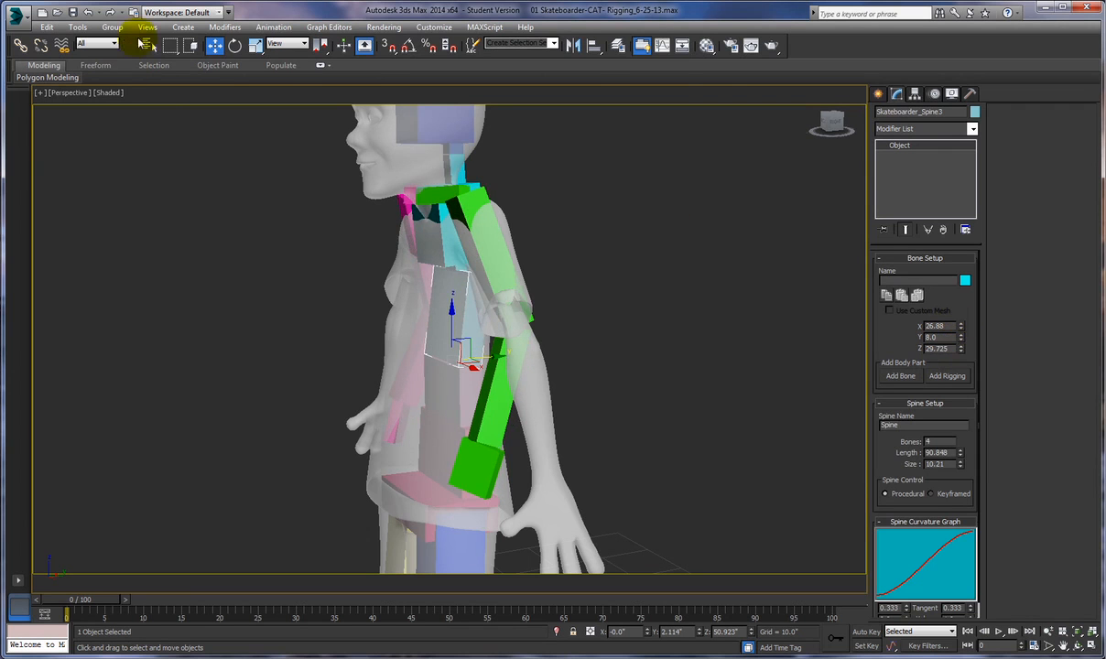
{"action": "left_click", "coordinate": [88, 12]}
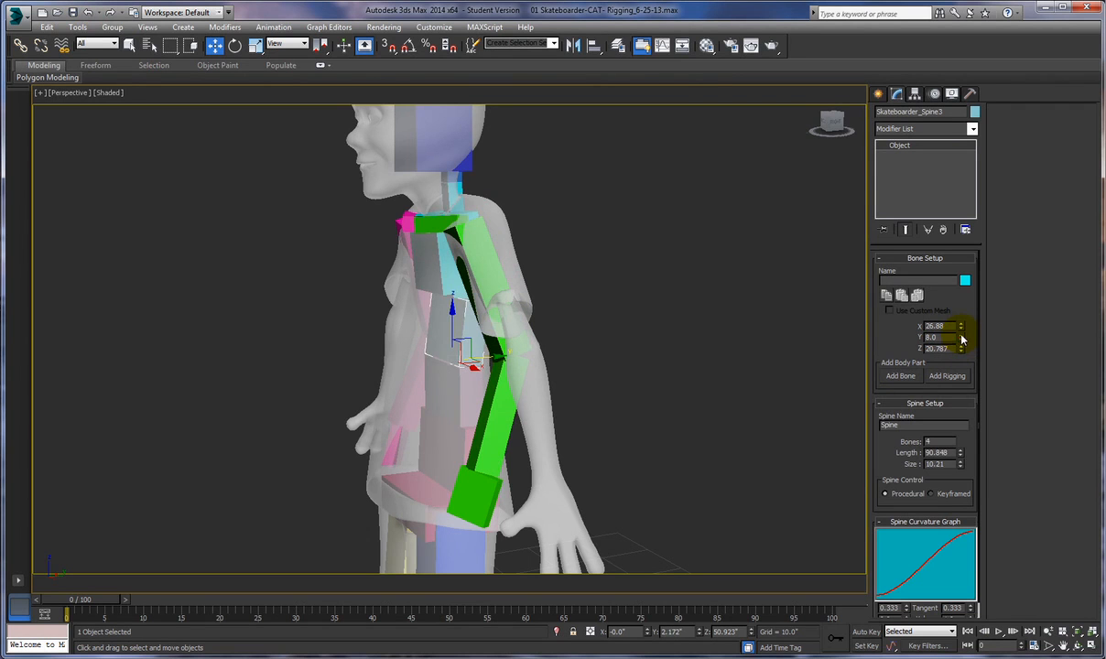
{"action": "left_click_drag", "start_coordinate": [961, 340], "coordinate": [955, 283]}
Step: Increase the Y depth of the lower spine bones, Spine2 to about 19.68 and Spine1 to about 20.16
{"action": "middle_click_drag", "start_coordinate": [627, 430], "coordinate": [586, 450], "text": "alt"}
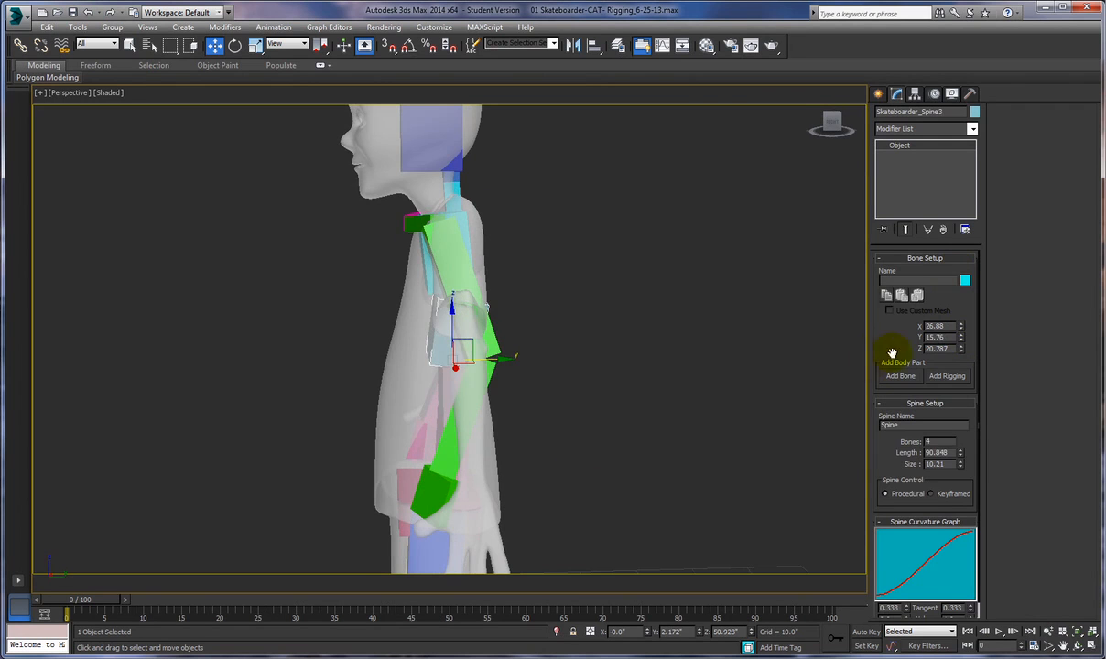
{"action": "left_click", "coordinate": [444, 383]}
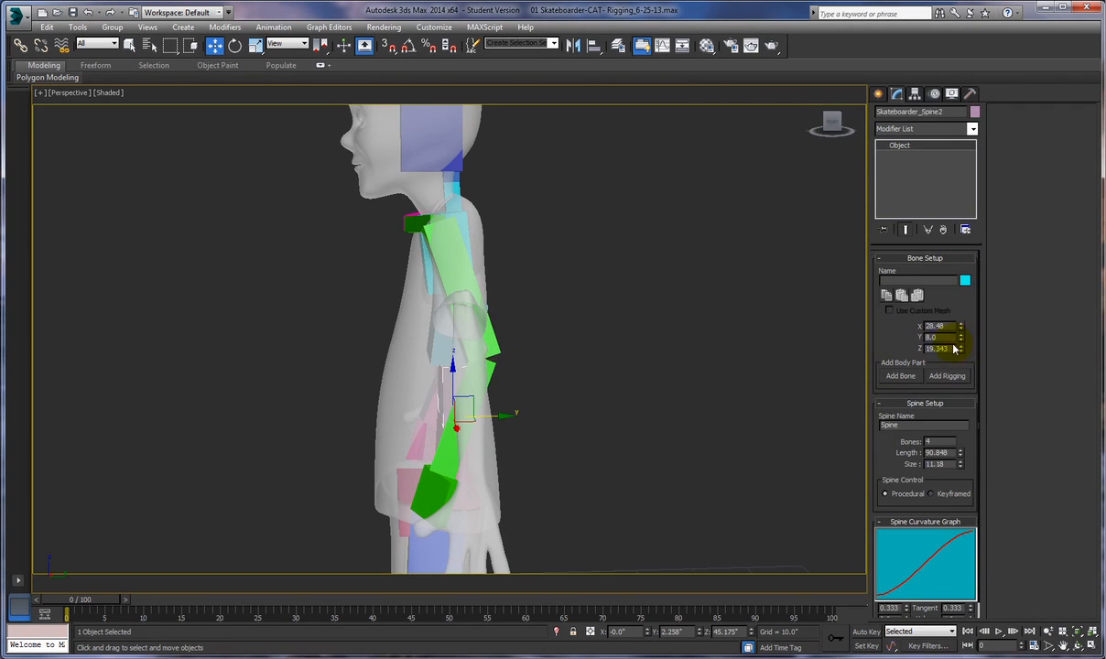
{"action": "left_click_drag", "start_coordinate": [957, 320], "coordinate": [935, 260]}
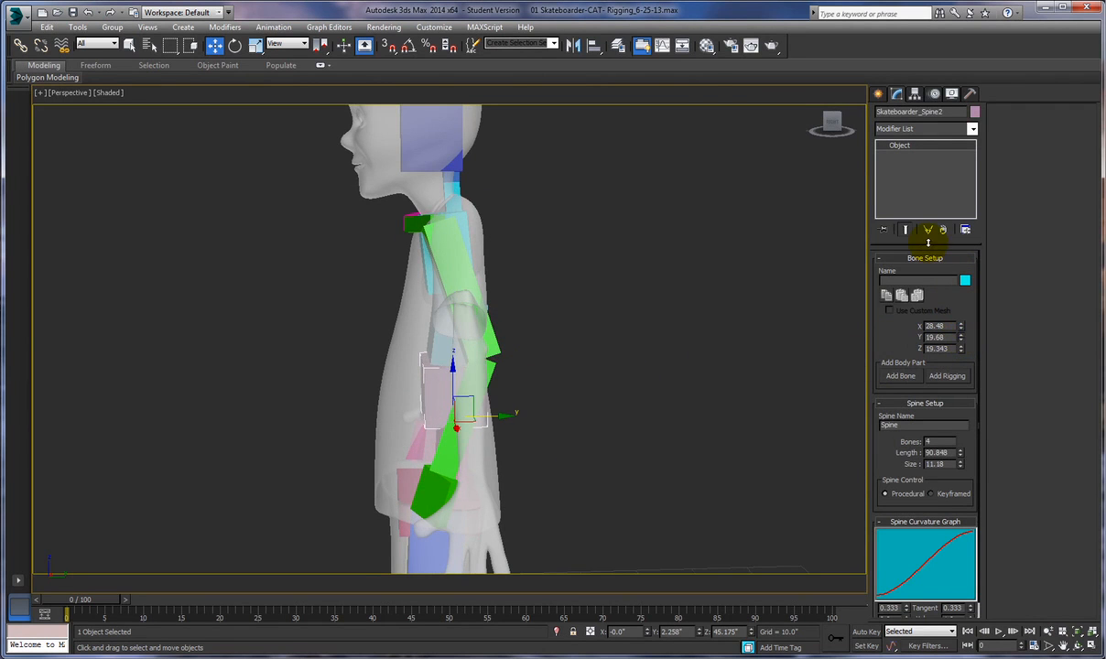
{"action": "middle_click_drag", "start_coordinate": [600, 469], "coordinate": [637, 468], "text": "alt"}
{"action": "left_click", "coordinate": [456, 461]}
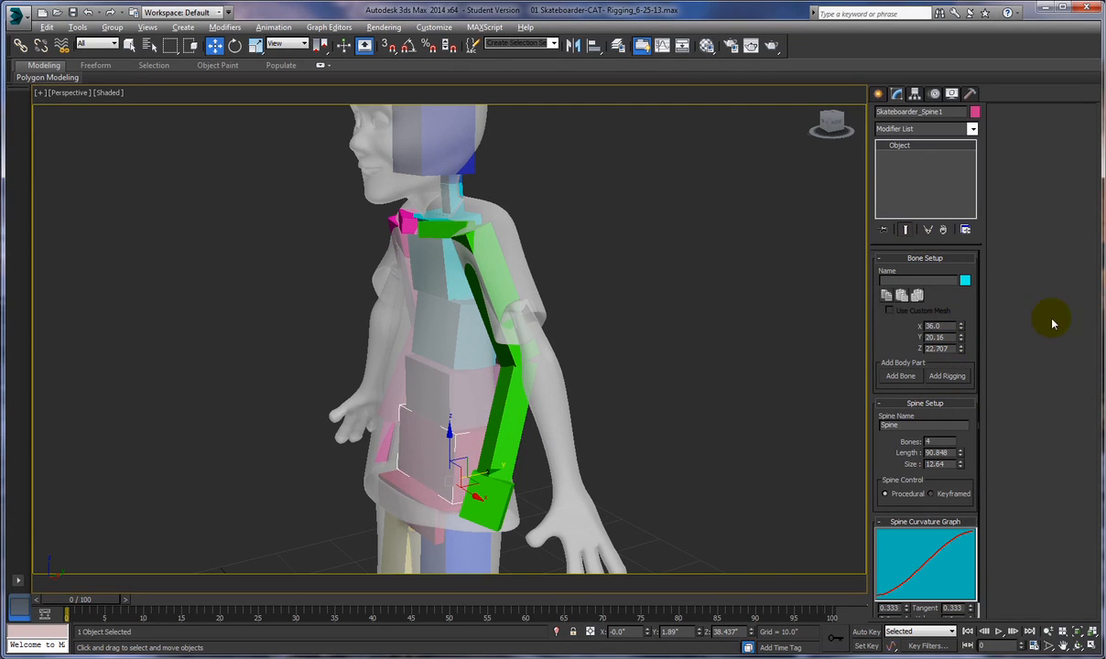
Step: Move the left collarbone backward along Y by about 1.48 inches toward the mesh's shoulder
{"action": "middle_click_drag", "start_coordinate": [730, 295], "coordinate": [689, 336], "text": "alt"}
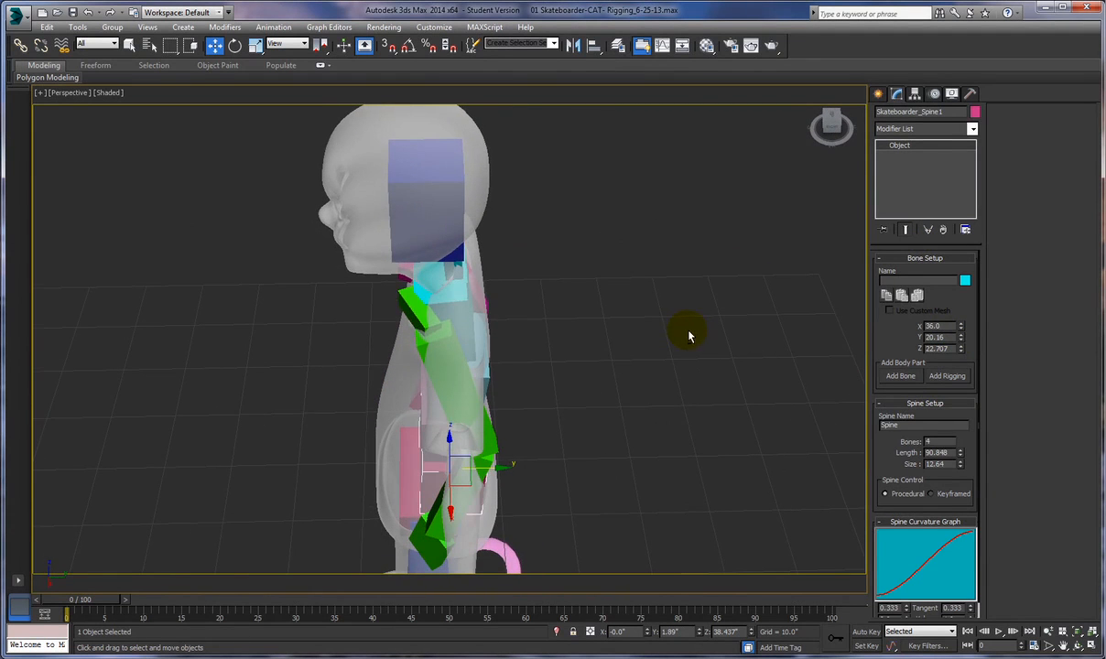
{"action": "left_click", "coordinate": [419, 329]}
{"action": "middle_click_drag", "start_coordinate": [539, 382], "coordinate": [607, 368], "text": "alt"}
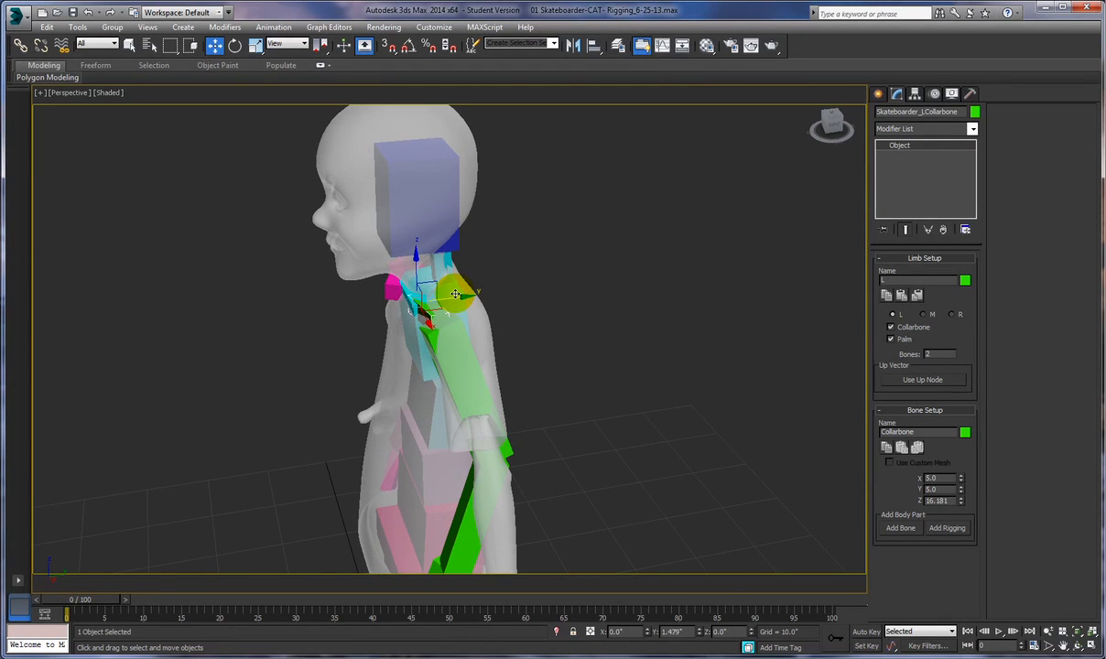
Step: Move the left upper arm bone into the mesh's shoulder, at about X 5.94, Y 1.6 and Z 64.5 inches
{"action": "left_click", "coordinate": [442, 322]}
{"action": "left_click_drag", "start_coordinate": [451, 326], "coordinate": [503, 311]}
{"action": "middle_click_drag", "start_coordinate": [614, 428], "coordinate": [587, 446], "text": "alt"}
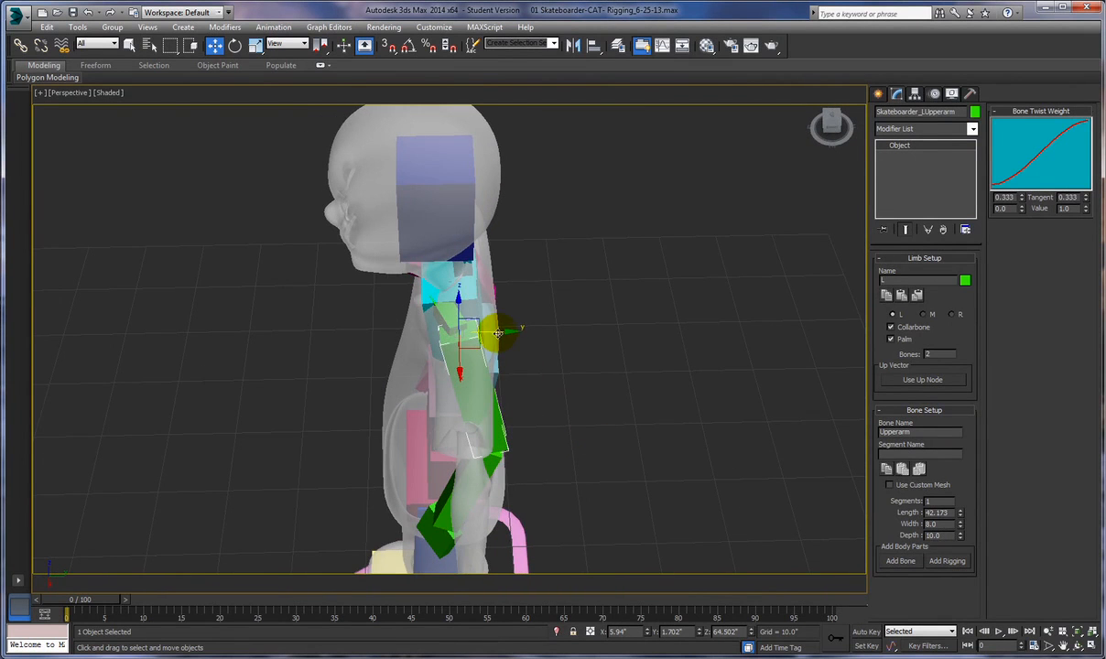
{"action": "left_click_drag", "start_coordinate": [498, 331], "coordinate": [496, 333]}
Step: Select the left forearm bone and set the Move tool's reference coordinate system to Local
{"action": "middle_click_drag", "start_coordinate": [558, 426], "coordinate": [628, 403], "text": "alt"}
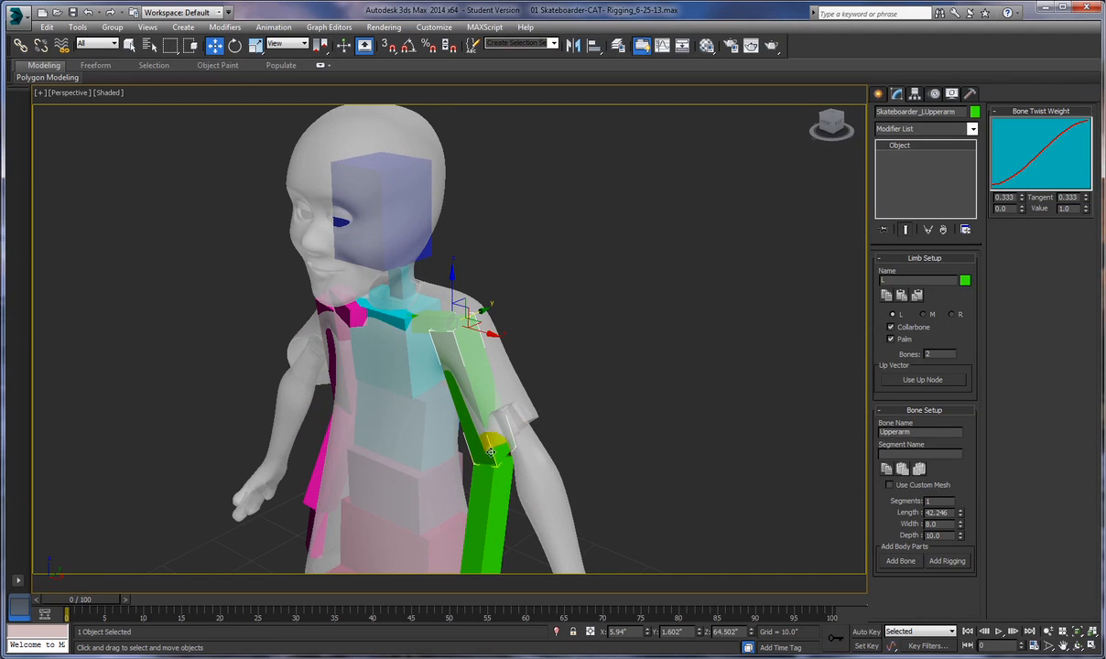
{"action": "left_click", "coordinate": [495, 458]}
{"action": "middle_click_drag", "start_coordinate": [639, 444], "coordinate": [582, 392], "text": "alt"}
{"action": "middle_click_drag", "start_coordinate": [631, 430], "coordinate": [645, 407], "text": "alt"}
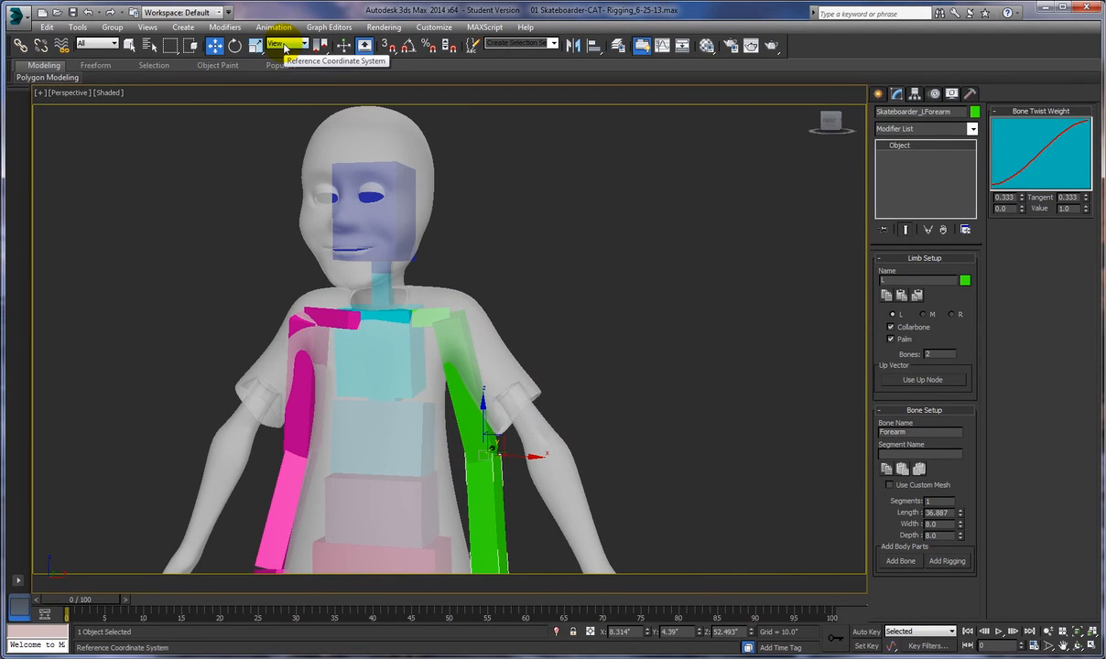
{"action": "left_click", "coordinate": [287, 45]}
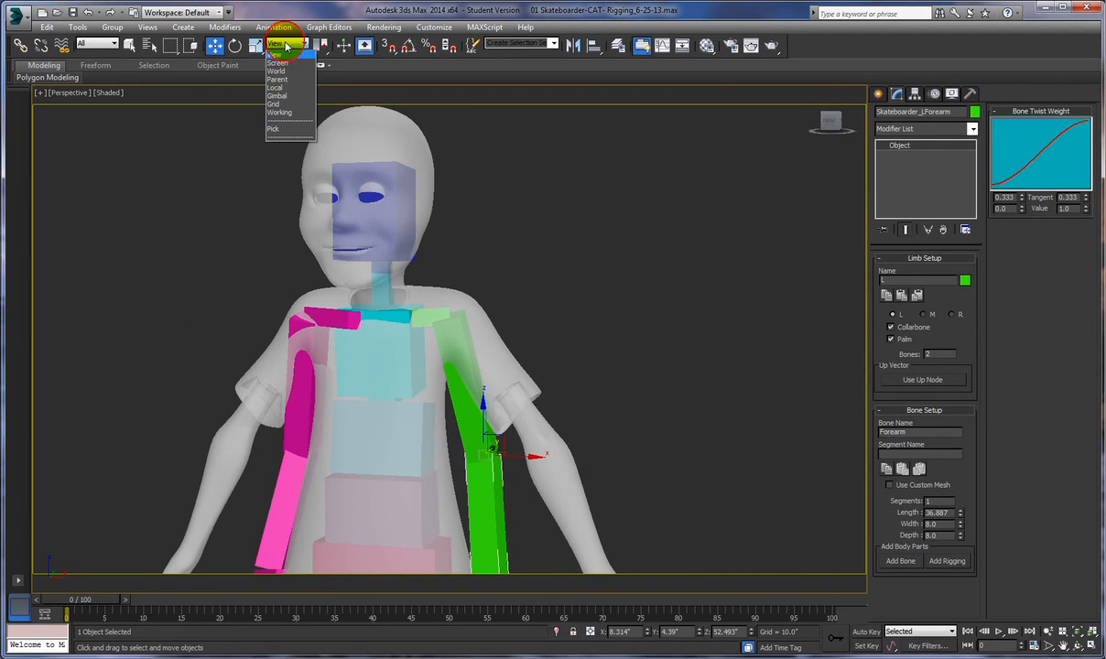
{"action": "left_click", "coordinate": [275, 91]}
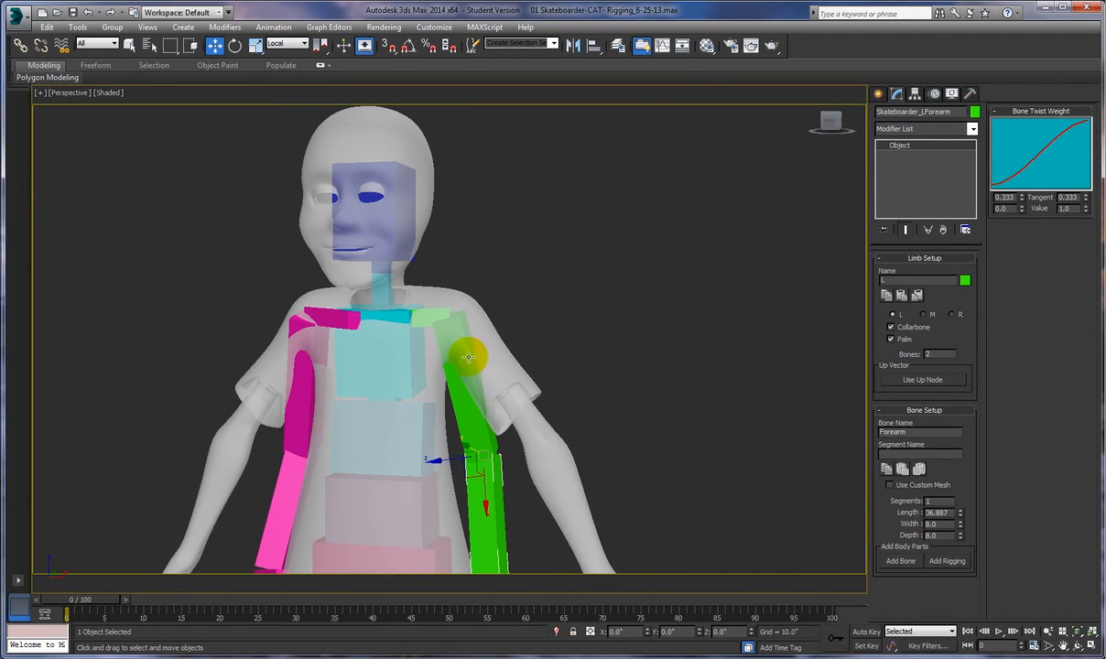
Step: Set the Rotate tool's reference coordinate system to Local as well, and return to the Move tool with the left forearm bone selected
{"action": "middle_click_drag", "start_coordinate": [694, 452], "coordinate": [692, 378]}
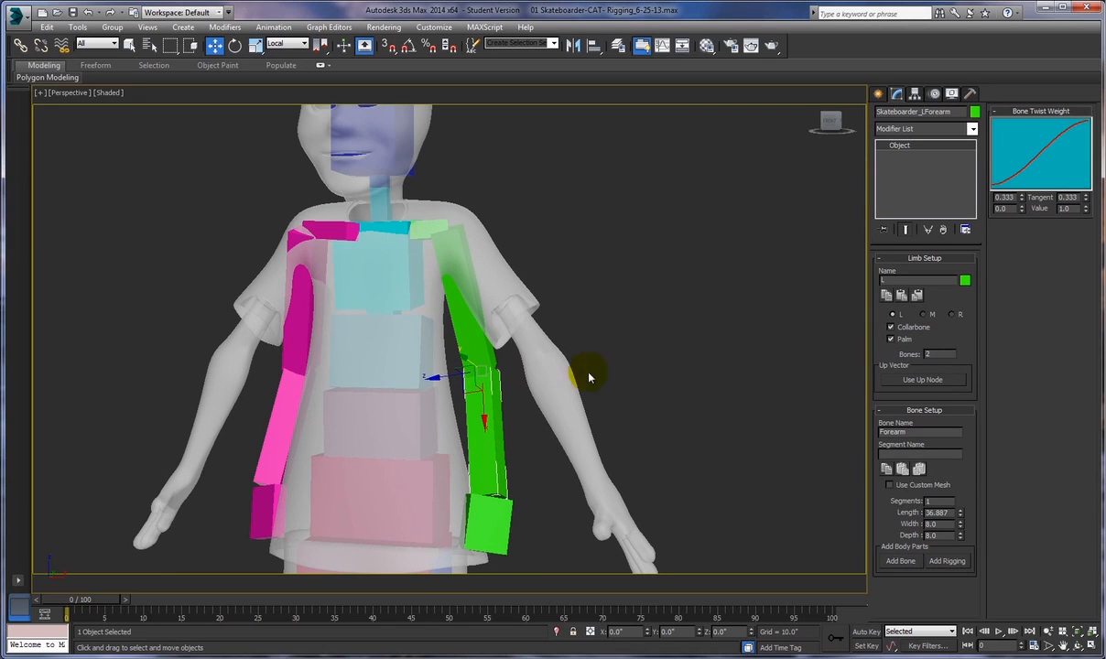
{"action": "middle_click_drag", "start_coordinate": [703, 375], "coordinate": [663, 381], "text": "alt"}
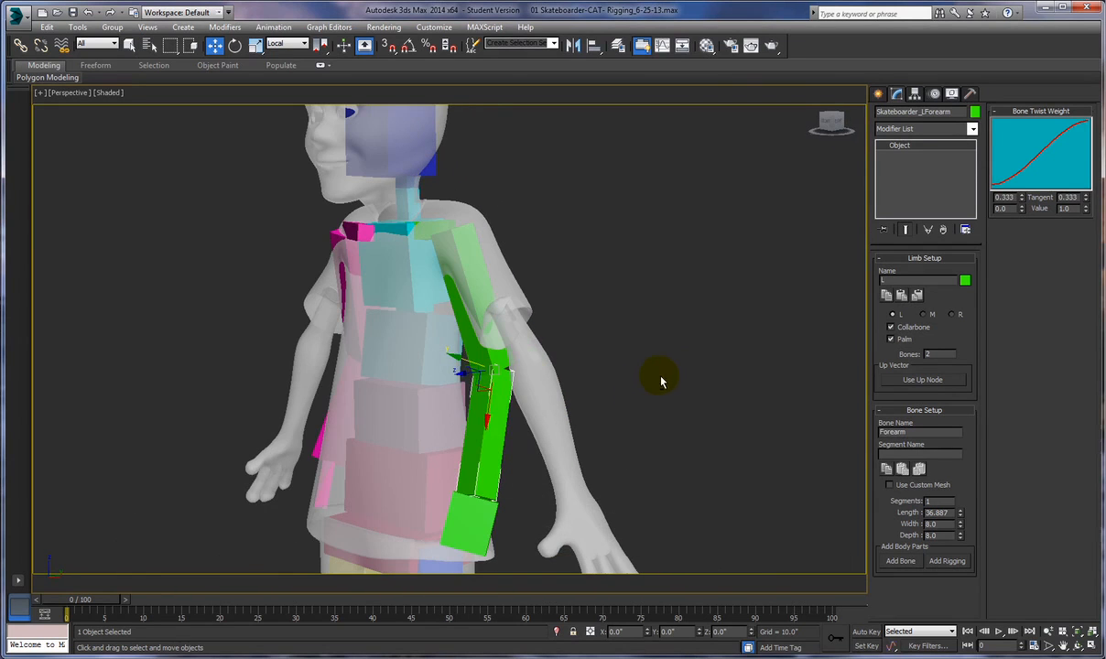
{"action": "left_click", "coordinate": [235, 45]}
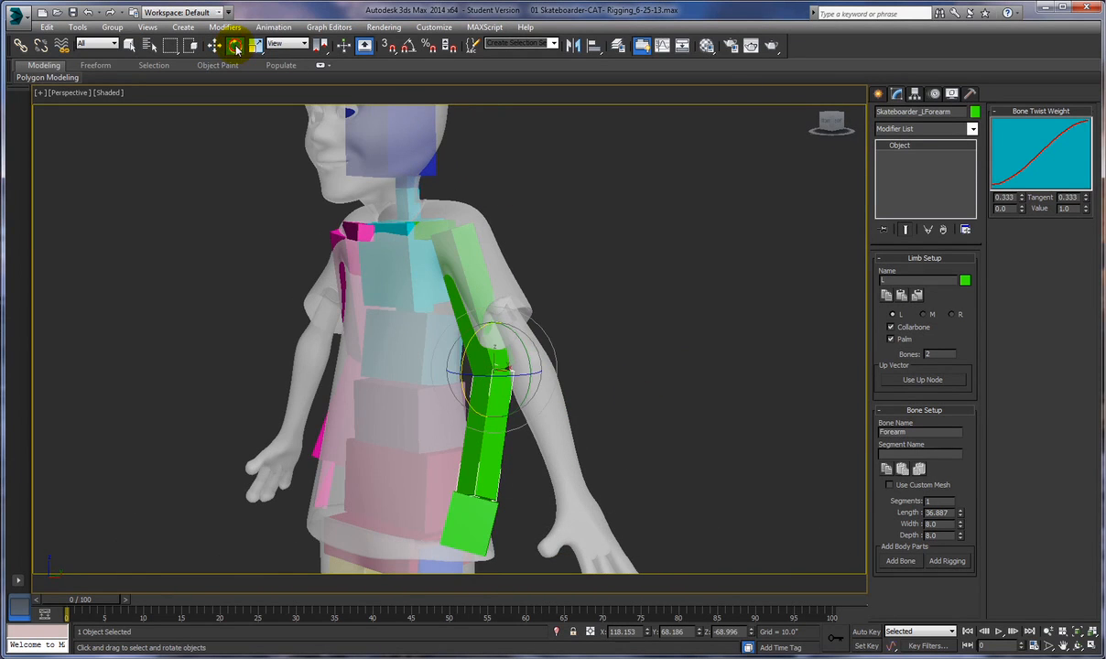
{"action": "left_click", "coordinate": [305, 45]}
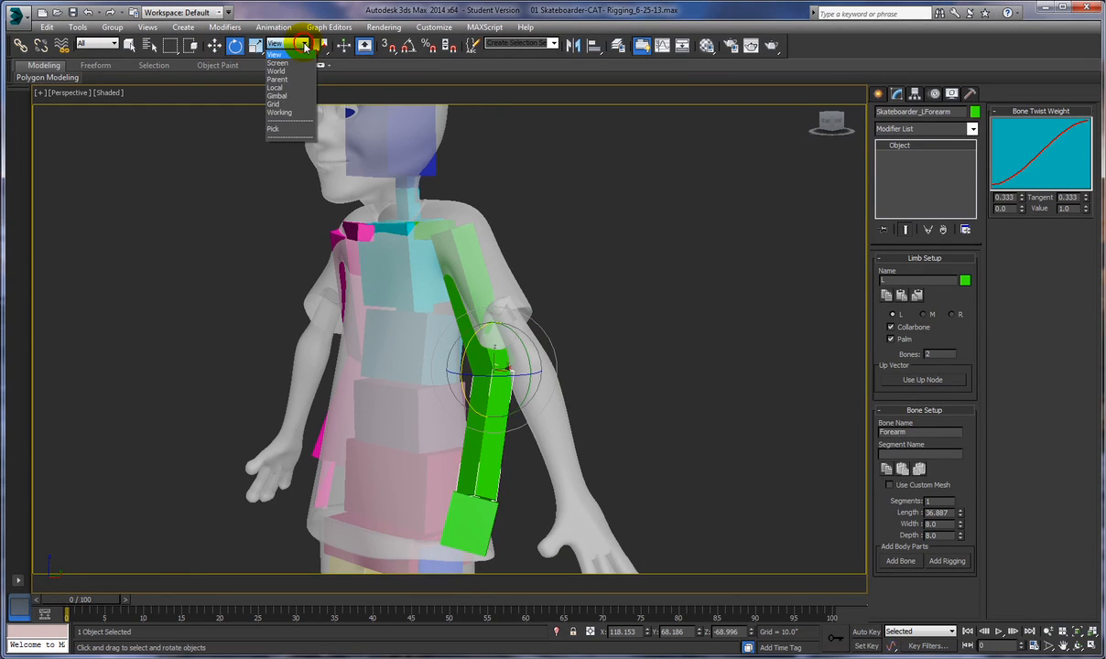
{"action": "left_click", "coordinate": [278, 87]}
{"action": "left_click", "coordinate": [214, 45]}
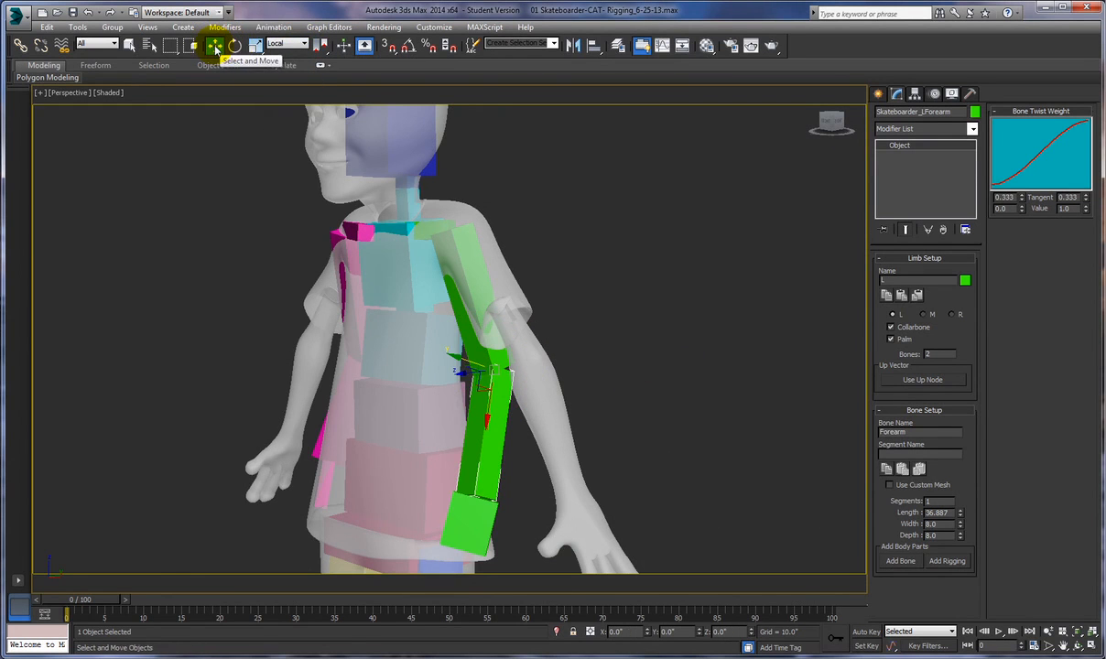
{"action": "left_click", "coordinate": [234, 45]}
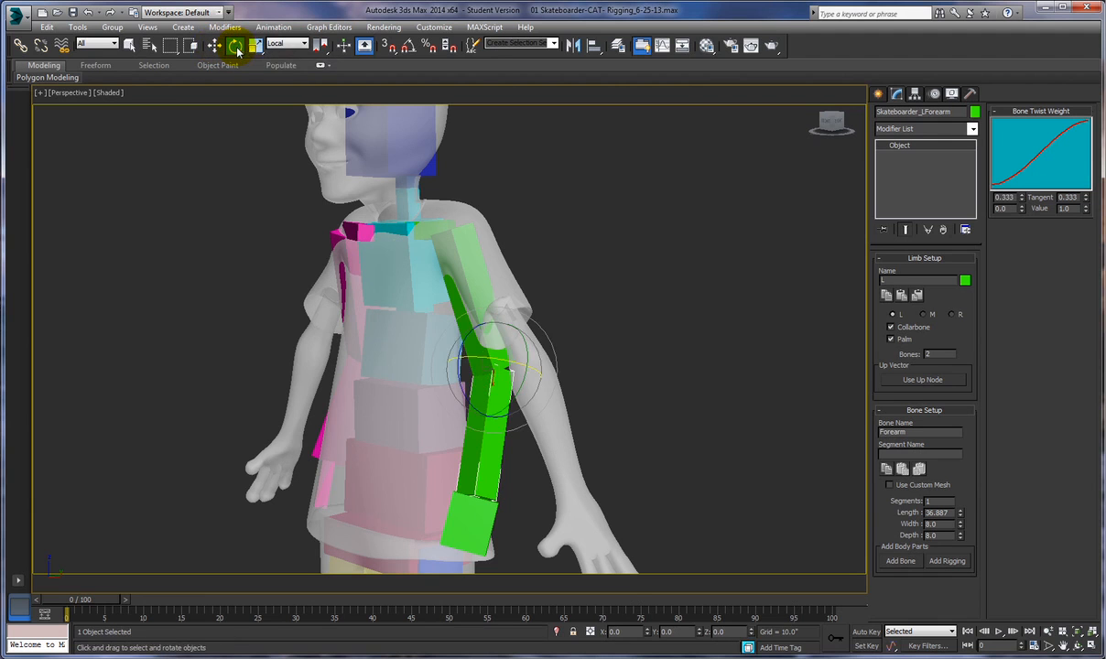
{"action": "left_click", "coordinate": [256, 47]}
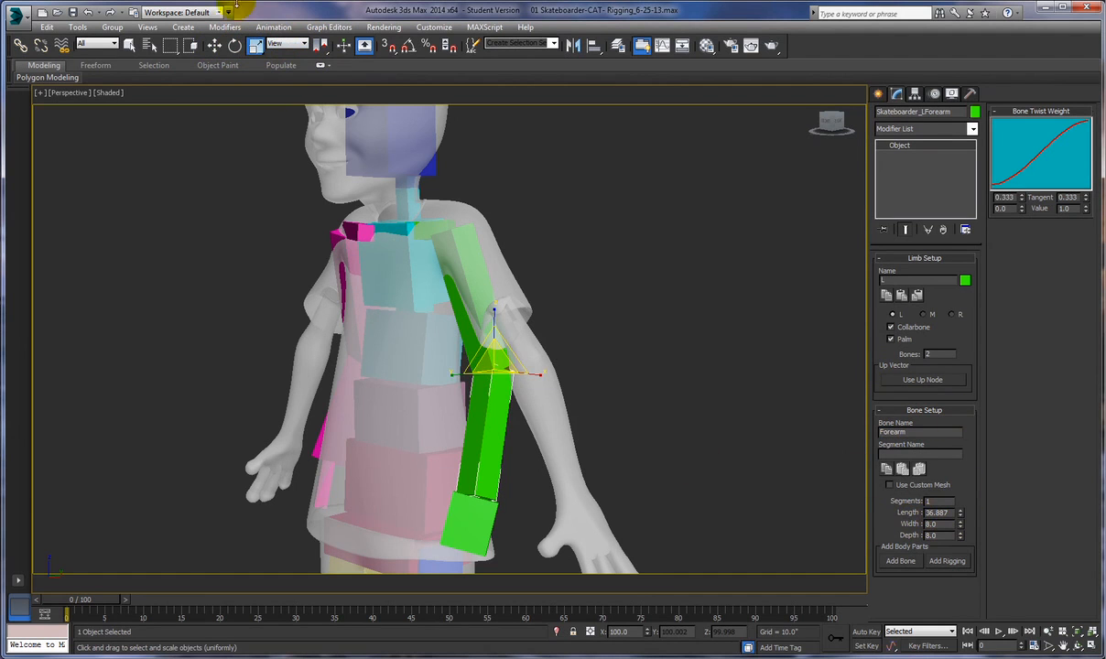
{"action": "left_click", "coordinate": [214, 45]}
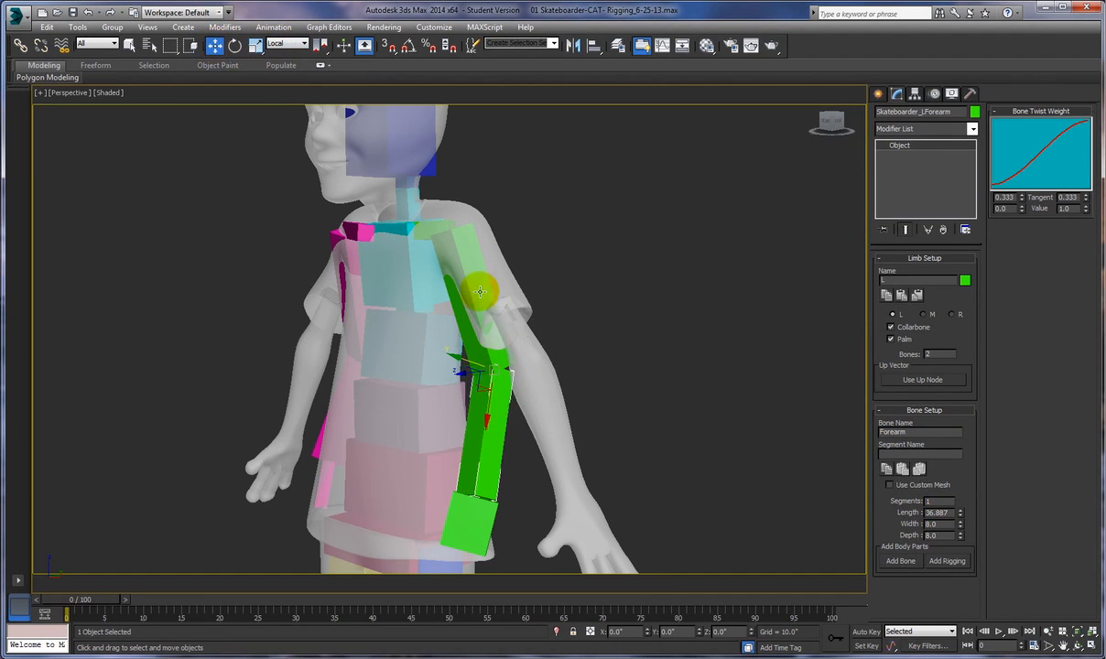
Step: Move the left forearm bone outward toward the mesh's elbow and shift it about 1.35 inches along its local Y axis
{"action": "middle_click_drag", "start_coordinate": [600, 378], "coordinate": [515, 406], "text": "alt"}
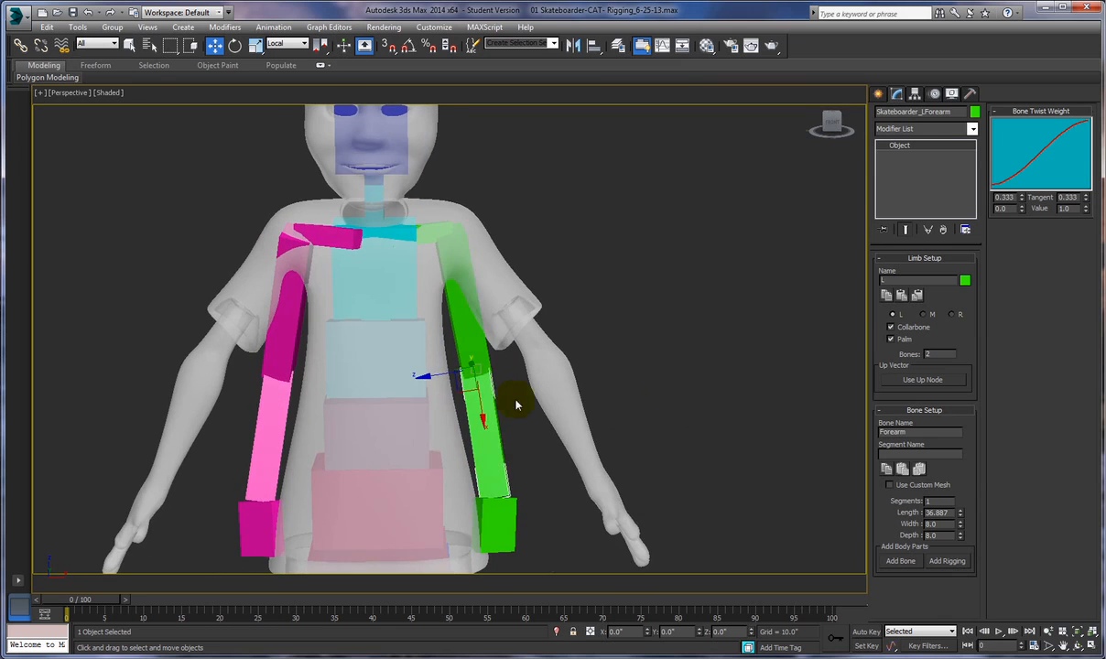
{"action": "left_click_drag", "start_coordinate": [460, 390], "coordinate": [519, 368]}
{"action": "middle_click_drag", "start_coordinate": [659, 391], "coordinate": [536, 364], "text": "alt"}
{"action": "left_click_drag", "start_coordinate": [524, 354], "coordinate": [509, 367]}
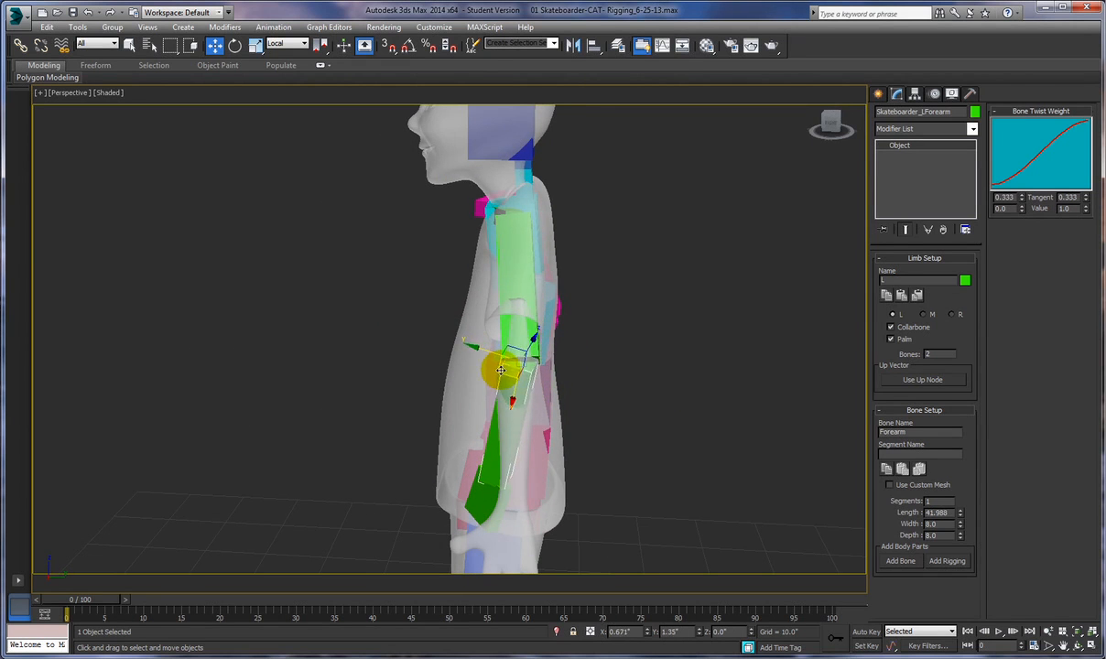
{"action": "middle_click_drag", "start_coordinate": [604, 382], "coordinate": [582, 385], "text": "alt"}
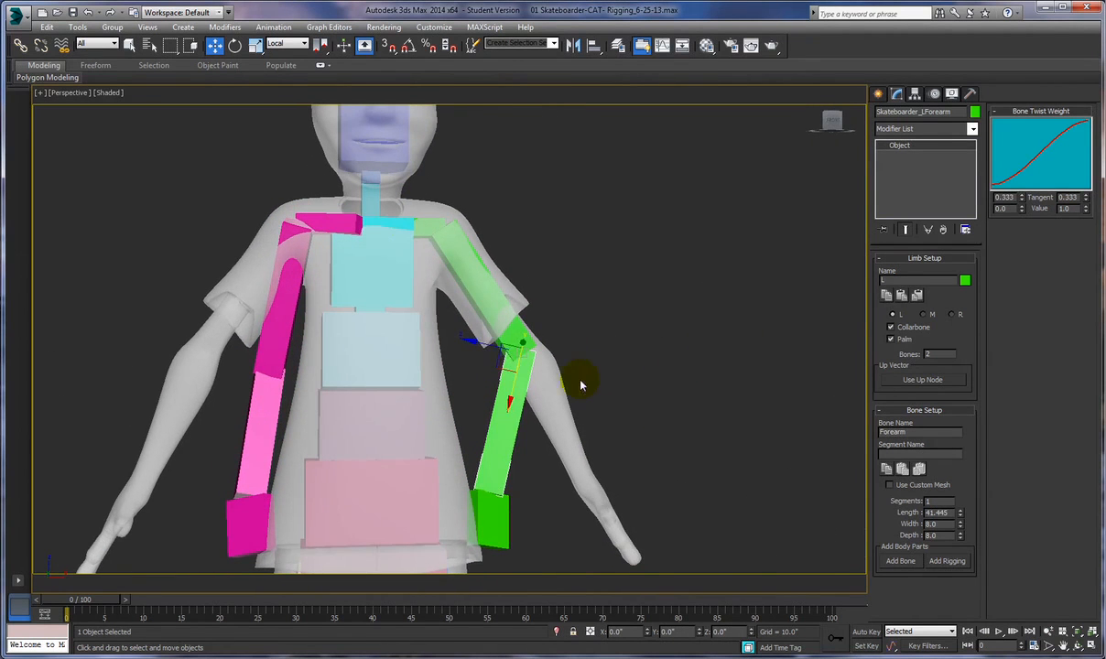
{"action": "middle_click_drag", "start_coordinate": [633, 357], "coordinate": [502, 375], "text": "alt"}
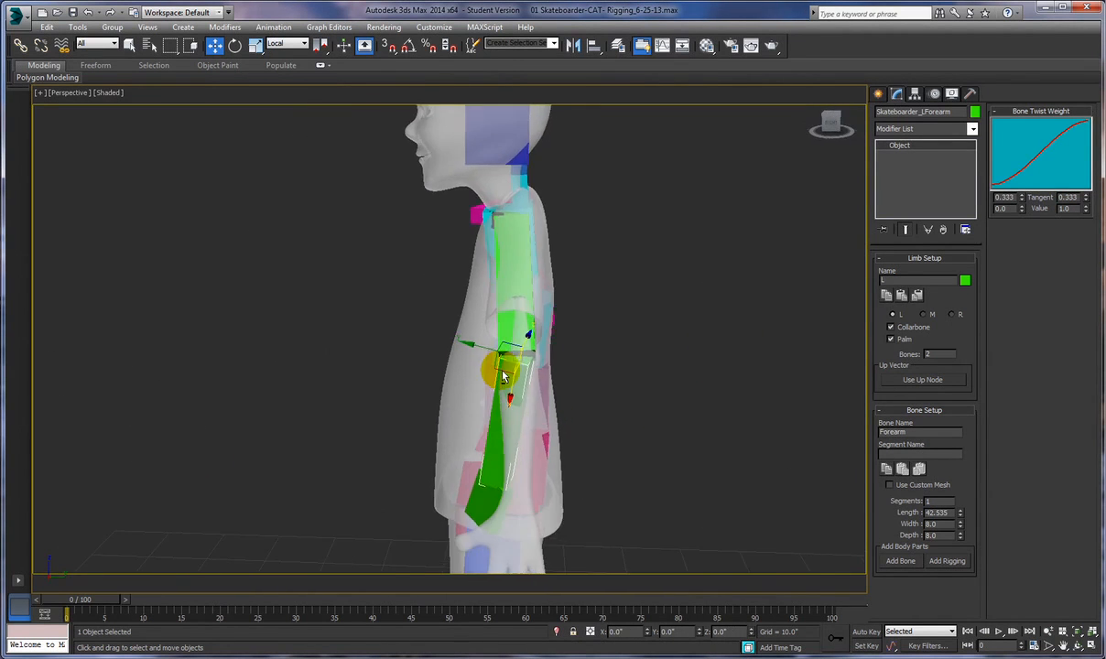
{"action": "middle_click_drag", "start_coordinate": [606, 383], "coordinate": [678, 385], "text": "alt"}
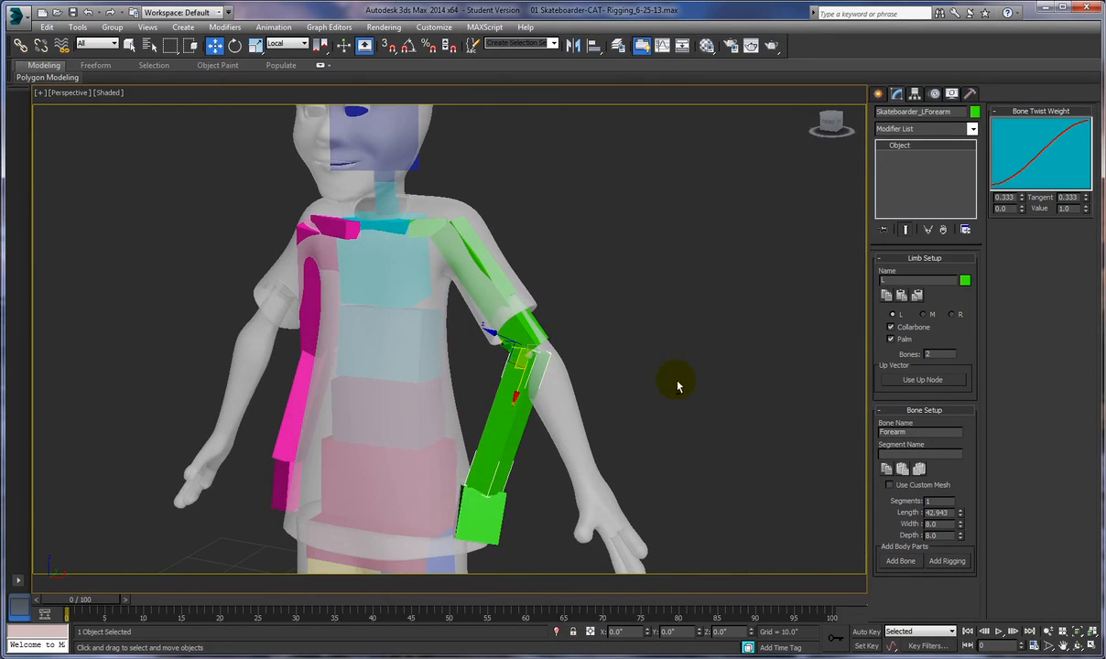
Step: Pull the left palm bone away from the body toward the mesh's left hand
{"action": "left_click", "coordinate": [478, 503]}
{"action": "left_click_drag", "start_coordinate": [463, 505], "coordinate": [529, 517]}
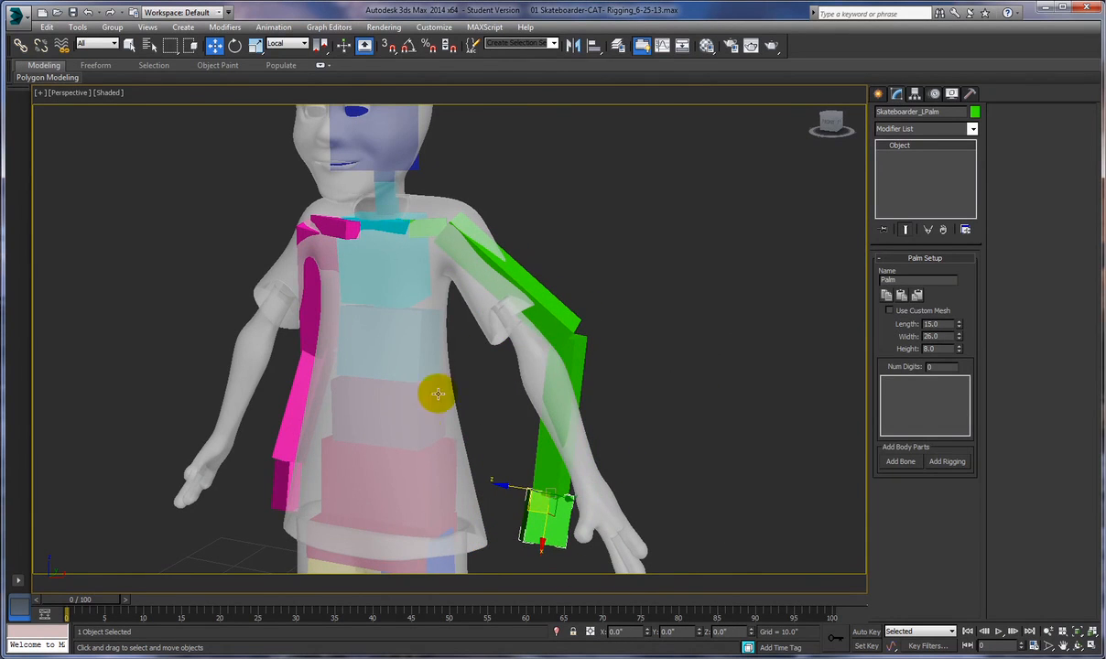
Step: Move the left forearm bone into the mesh's elbow, about 1.8 inches in local X, 2.2 in Z and 1.8 in Y
{"action": "left_click", "coordinate": [567, 354]}
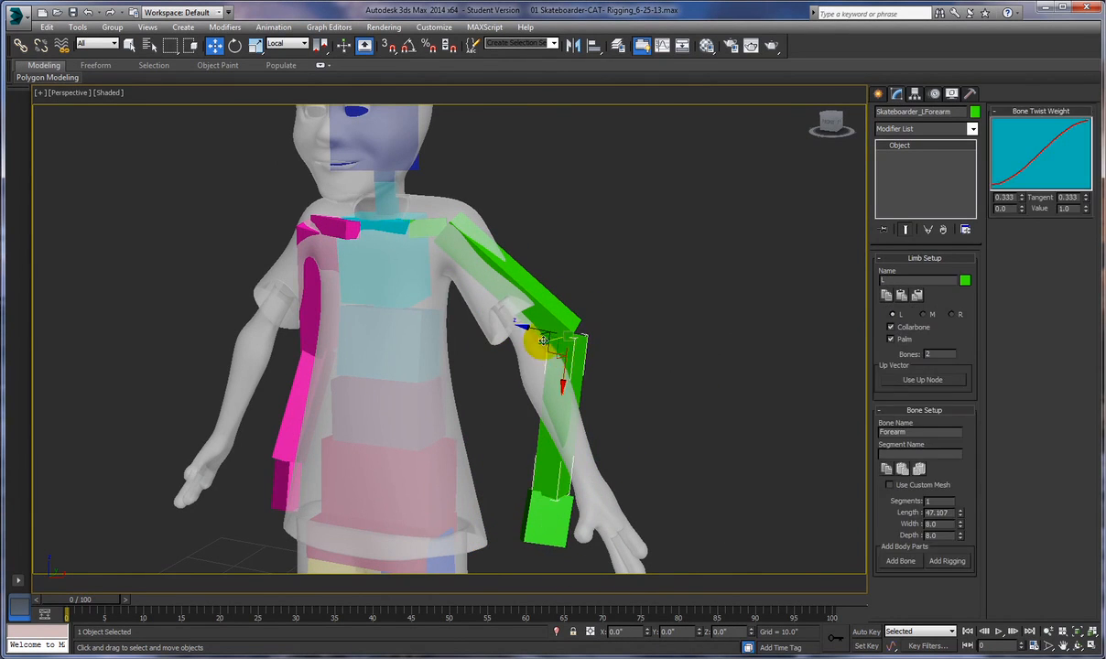
{"action": "left_click", "coordinate": [549, 345]}
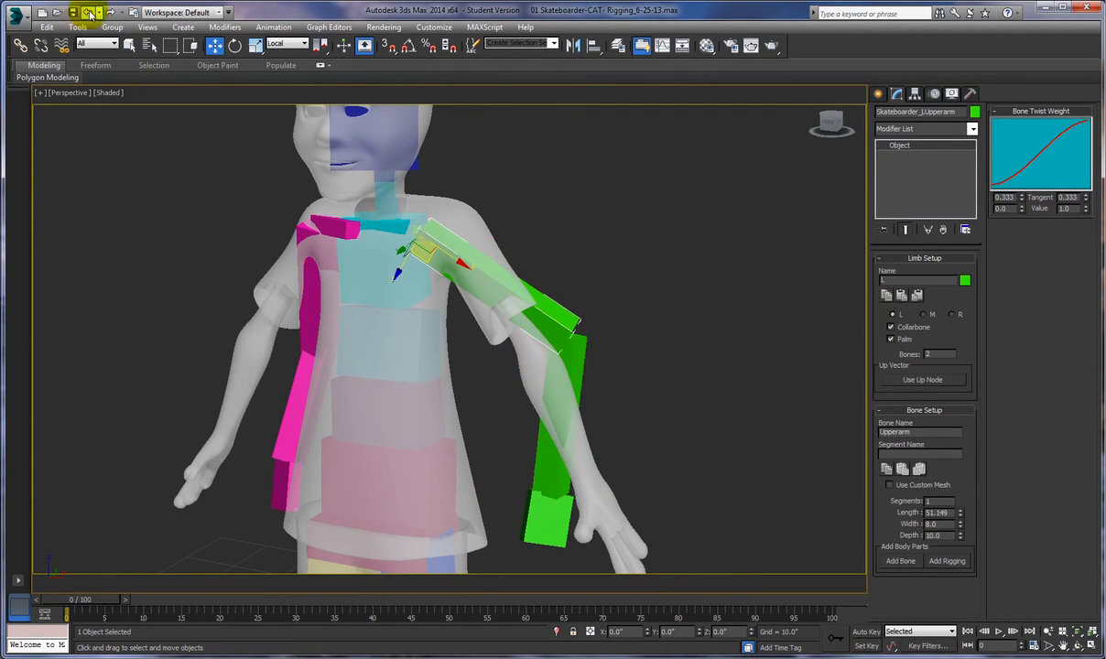
{"action": "left_click", "coordinate": [565, 362]}
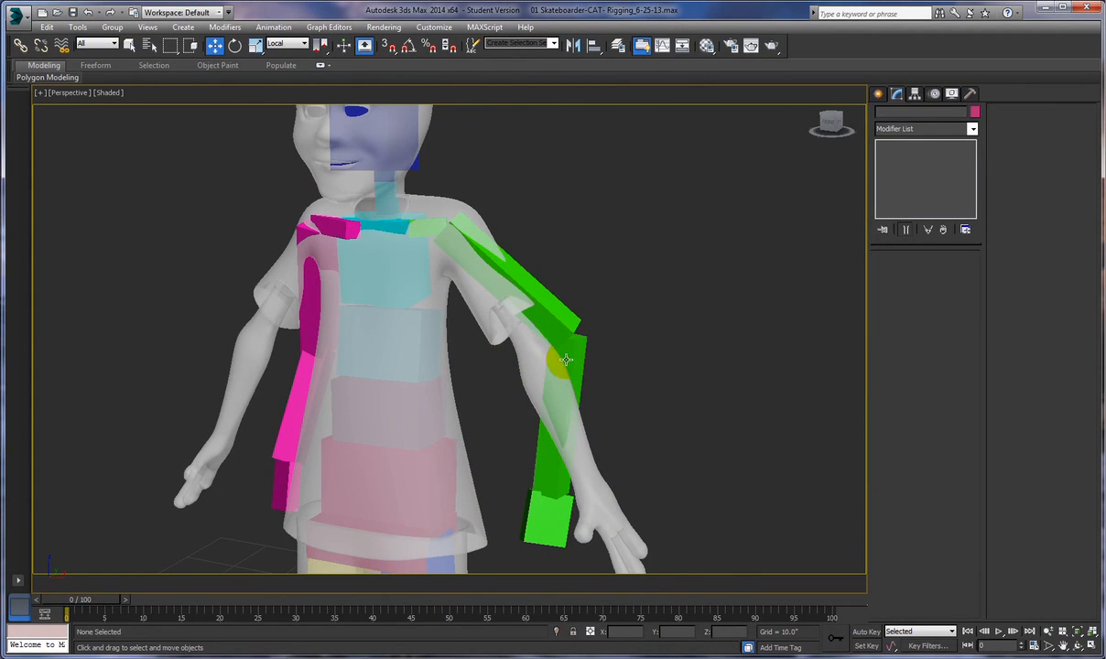
{"action": "left_click_drag", "start_coordinate": [543, 357], "coordinate": [523, 368]}
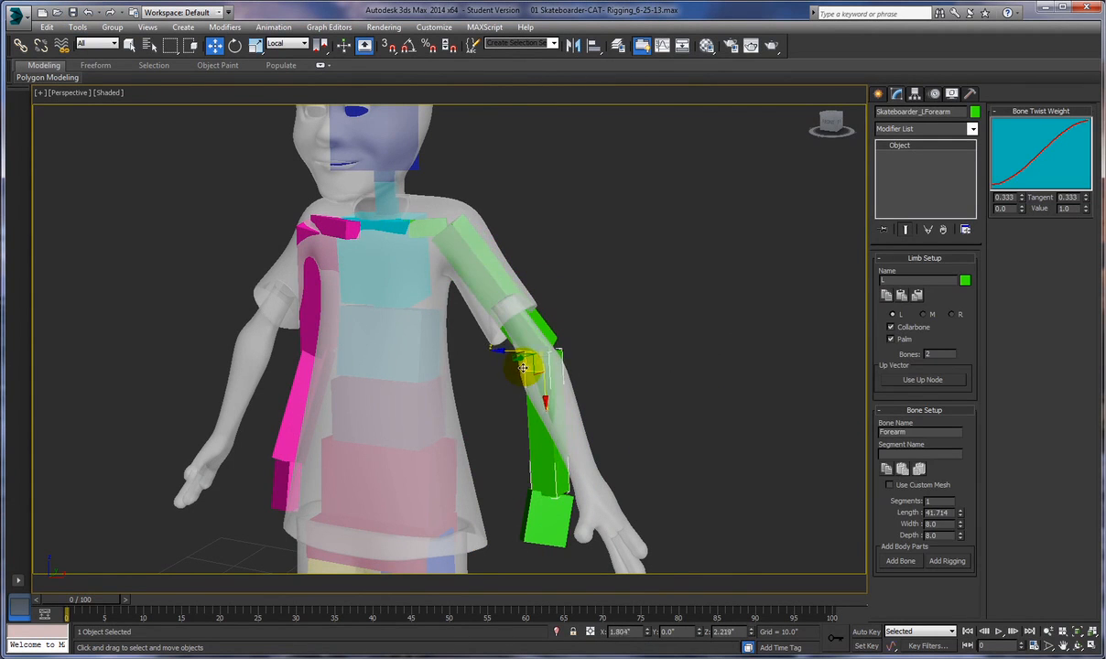
{"action": "middle_click_drag", "start_coordinate": [613, 360], "coordinate": [528, 379], "text": "alt"}
{"action": "mouse_move", "coordinate": [530, 368]}
{"action": "left_mouse_down"}
{"action": "mouse_move", "coordinate": [494, 360]}
{"action": "mouse_move", "coordinate": [510, 368]}
{"action": "left_mouse_up"}
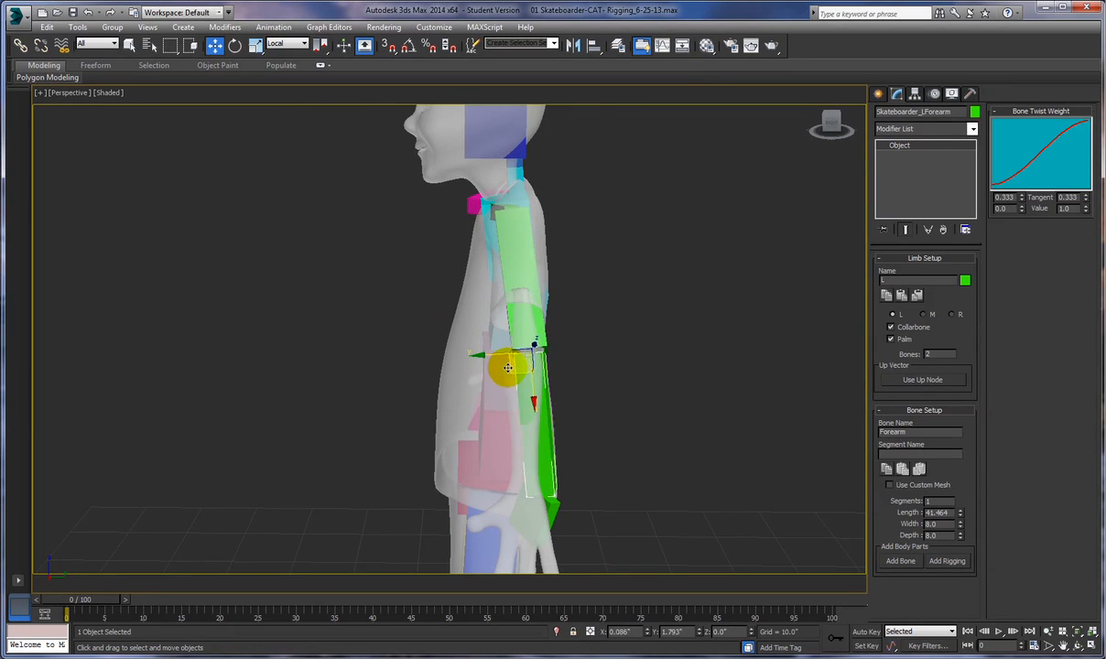
{"action": "middle_click_drag", "start_coordinate": [505, 366], "coordinate": [746, 408], "text": "alt"}
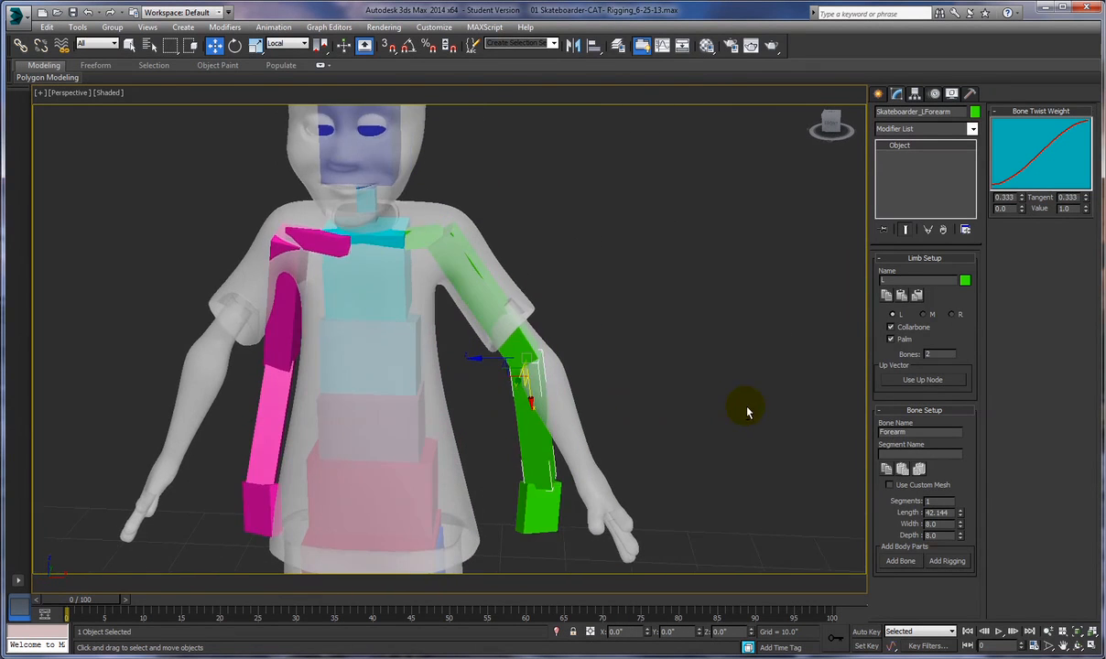
Step: Move the left palm bone further outward along its local Y axis, closer to the mesh's wrist
{"action": "left_click", "coordinate": [547, 508]}
{"action": "middle_click_drag", "start_coordinate": [643, 510], "coordinate": [728, 474], "text": "alt"}
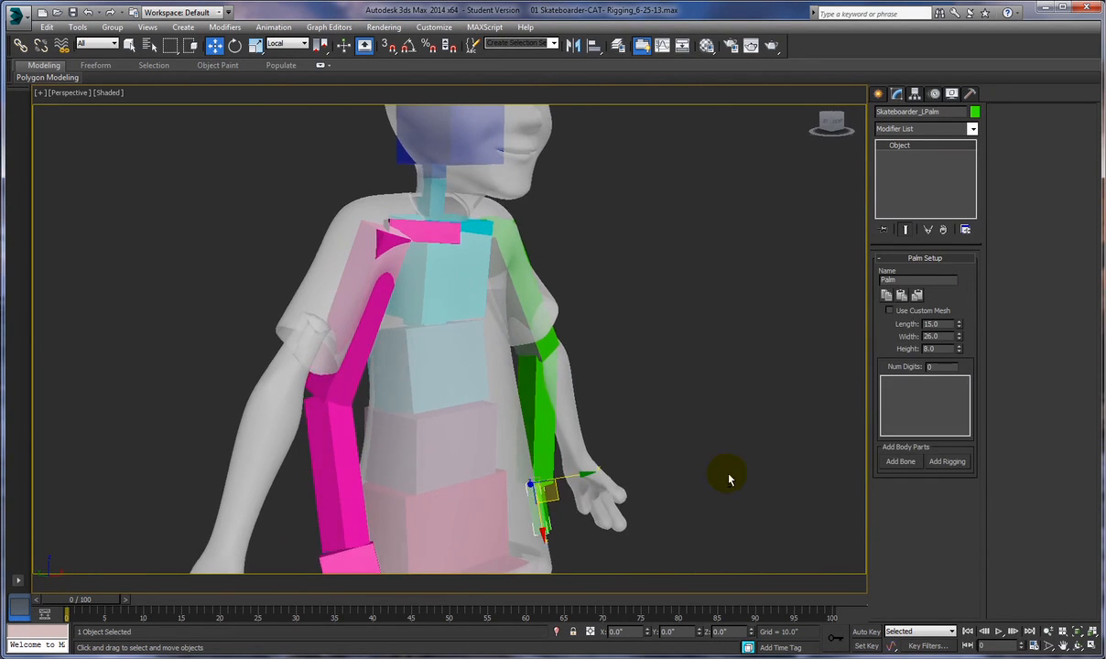
{"action": "mouse_move", "coordinate": [590, 486]}
{"action": "left_mouse_down"}
{"action": "mouse_move", "coordinate": [597, 471]}
{"action": "mouse_move", "coordinate": [611, 511]}
{"action": "mouse_move", "coordinate": [591, 495]}
{"action": "left_mouse_up"}
{"action": "middle_click_drag", "start_coordinate": [591, 494], "coordinate": [677, 476], "text": "alt"}
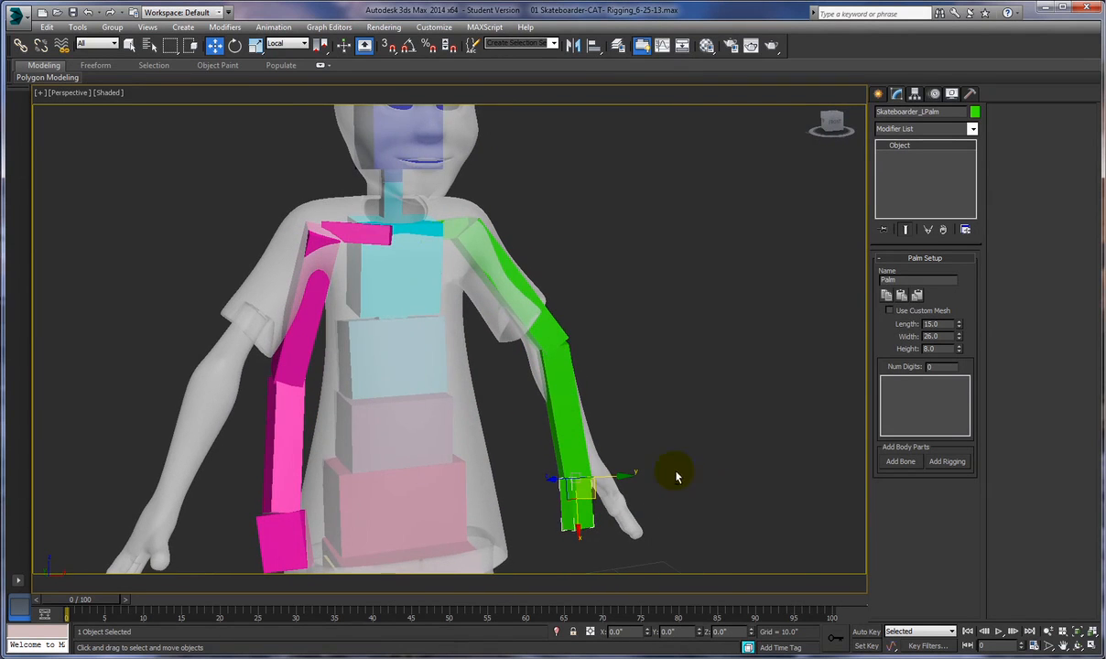
Step: Rotate the left palm bone about its local axes to match the orientation of the mesh's left hand
{"action": "left_click", "coordinate": [568, 514]}
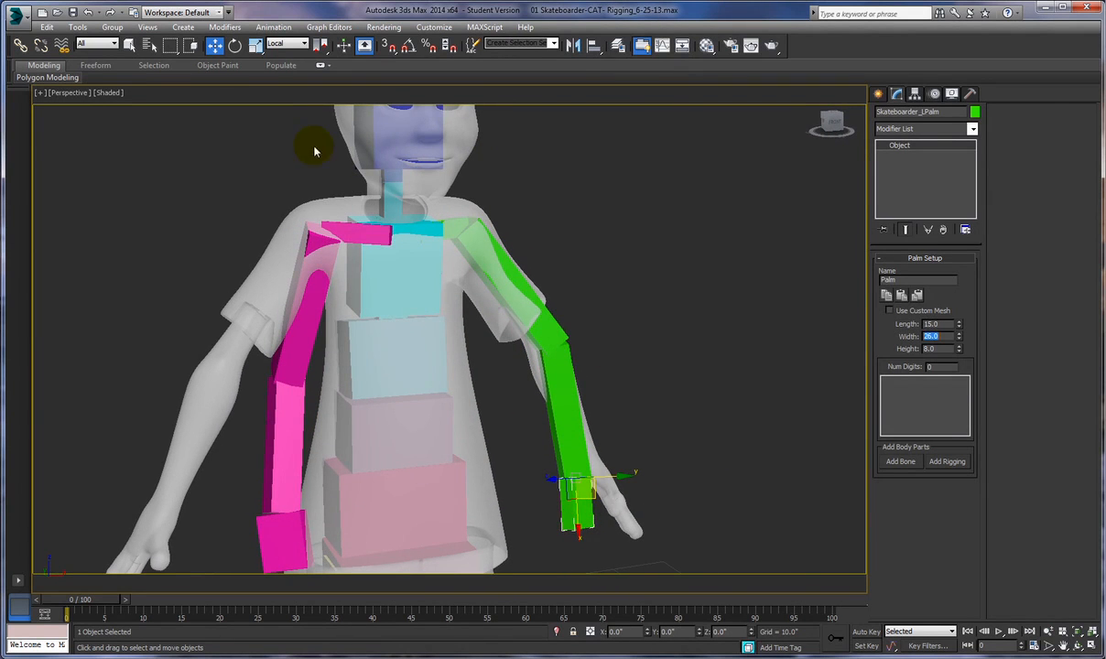
{"action": "right_click", "coordinate": [680, 271]}
{"action": "left_click", "coordinate": [696, 297]}
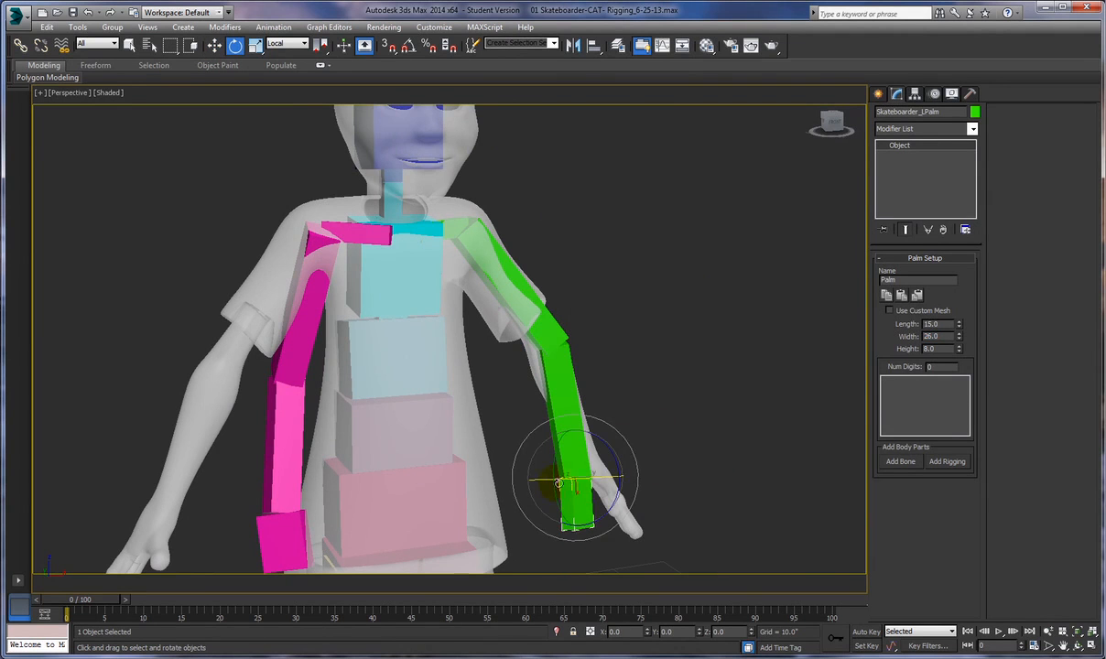
{"action": "middle_click_drag", "start_coordinate": [569, 478], "coordinate": [620, 483], "text": "alt"}
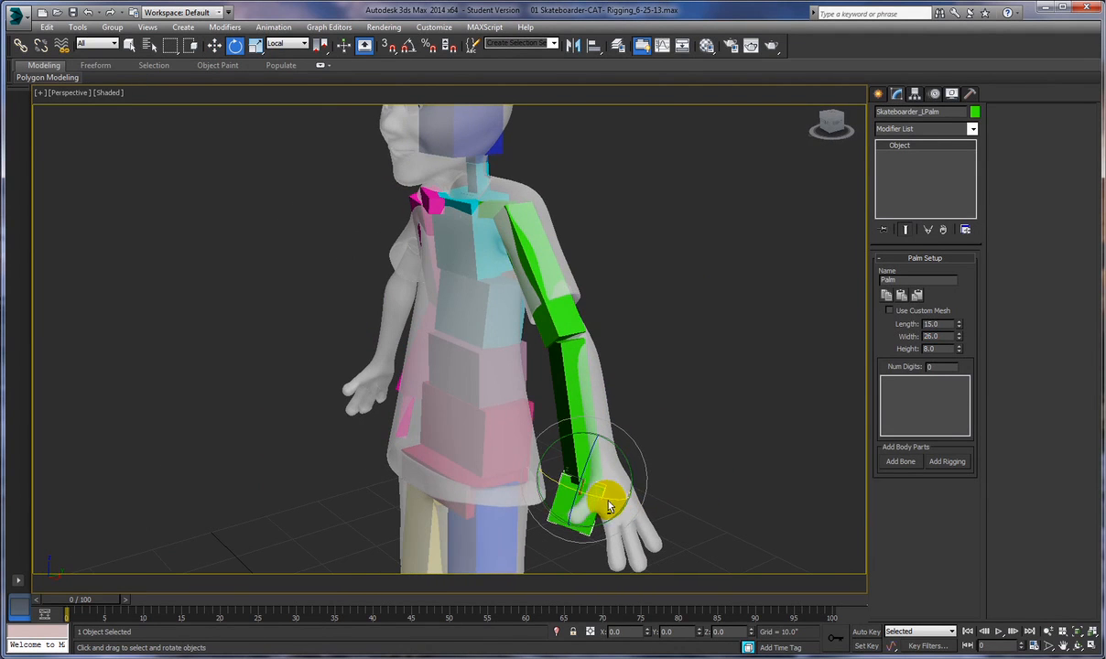
{"action": "left_click_drag", "start_coordinate": [560, 487], "coordinate": [623, 503]}
{"action": "middle_click_drag", "start_coordinate": [623, 503], "coordinate": [800, 453], "text": "alt"}
{"action": "left_click_drag", "start_coordinate": [579, 484], "coordinate": [623, 499]}
{"action": "middle_click_drag", "start_coordinate": [698, 464], "coordinate": [671, 379], "text": "alt"}
{"action": "left_click_drag", "start_coordinate": [632, 494], "coordinate": [634, 490]}
{"action": "middle_click_drag", "start_coordinate": [634, 489], "coordinate": [642, 518], "text": "alt"}
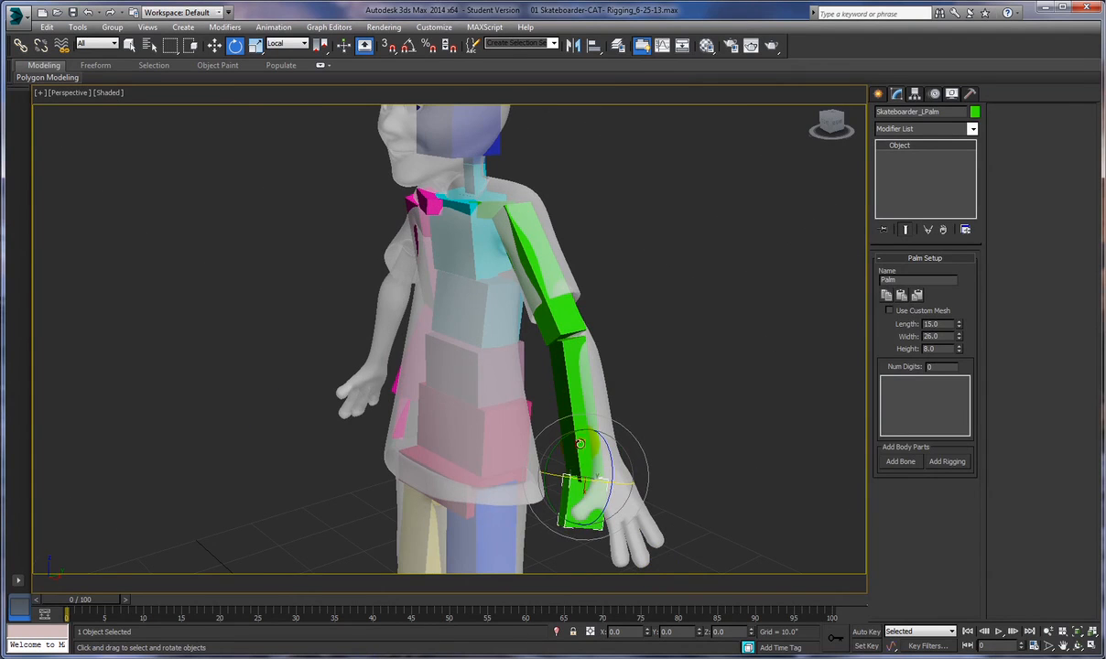
Step: Move the rotated left palm bone into line with the mesh's left wrist
{"action": "left_click", "coordinate": [604, 479]}
{"action": "right_click", "coordinate": [674, 458]}
{"action": "left_click", "coordinate": [719, 462]}
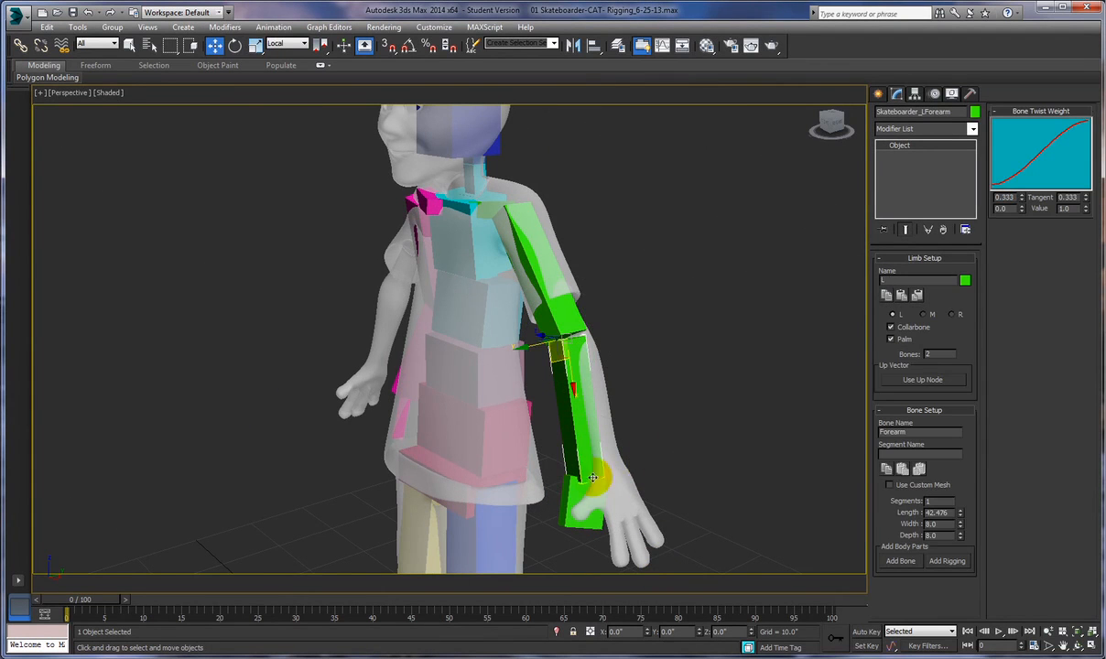
{"action": "left_click", "coordinate": [581, 489]}
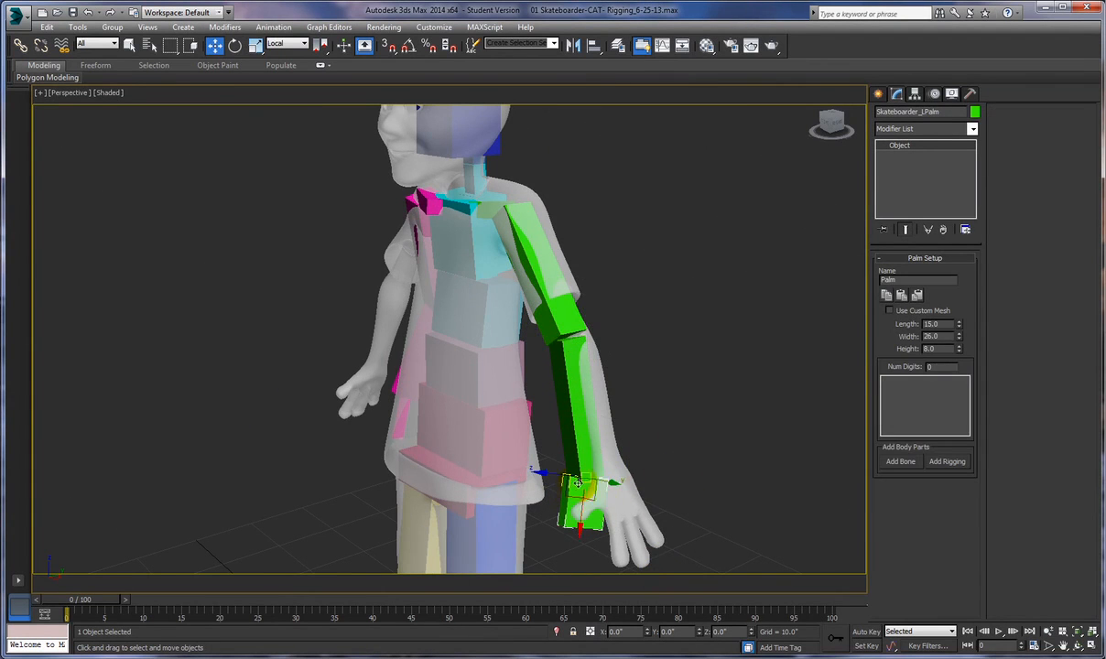
{"action": "left_click_drag", "start_coordinate": [570, 495], "coordinate": [590, 488]}
{"action": "middle_click_drag", "start_coordinate": [678, 493], "coordinate": [758, 486], "text": "alt"}
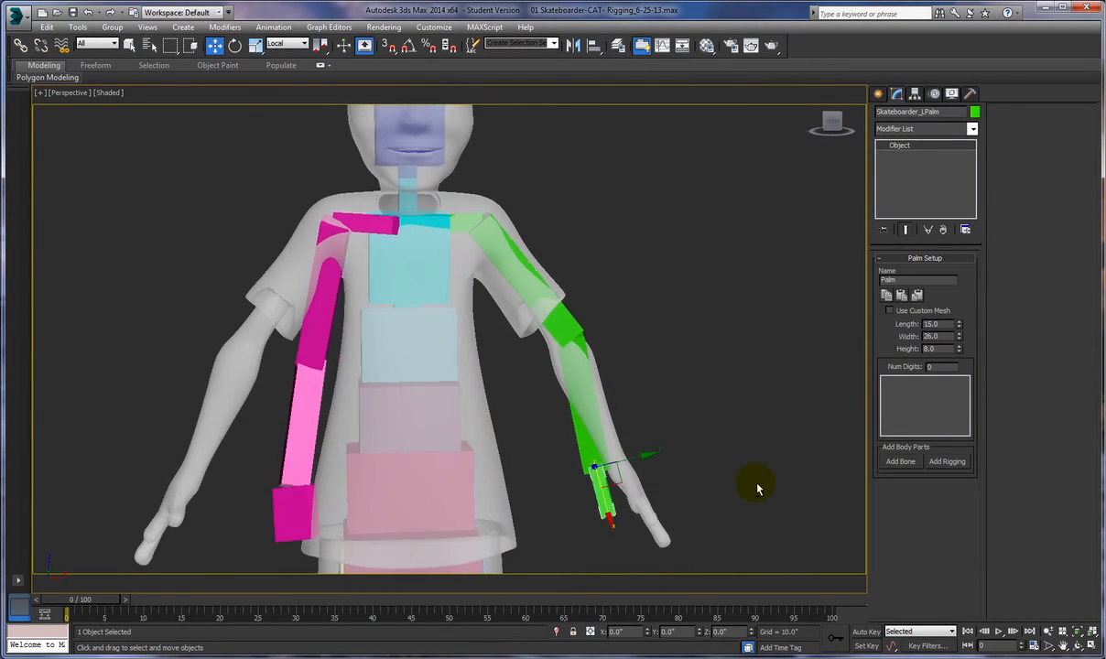
Step: Shift the left forearm bone inward about 1.18 inches along local Z, and move the left palm bone outward into the mesh's wrist
{"action": "left_click_drag", "start_coordinate": [583, 348], "coordinate": [516, 348]}
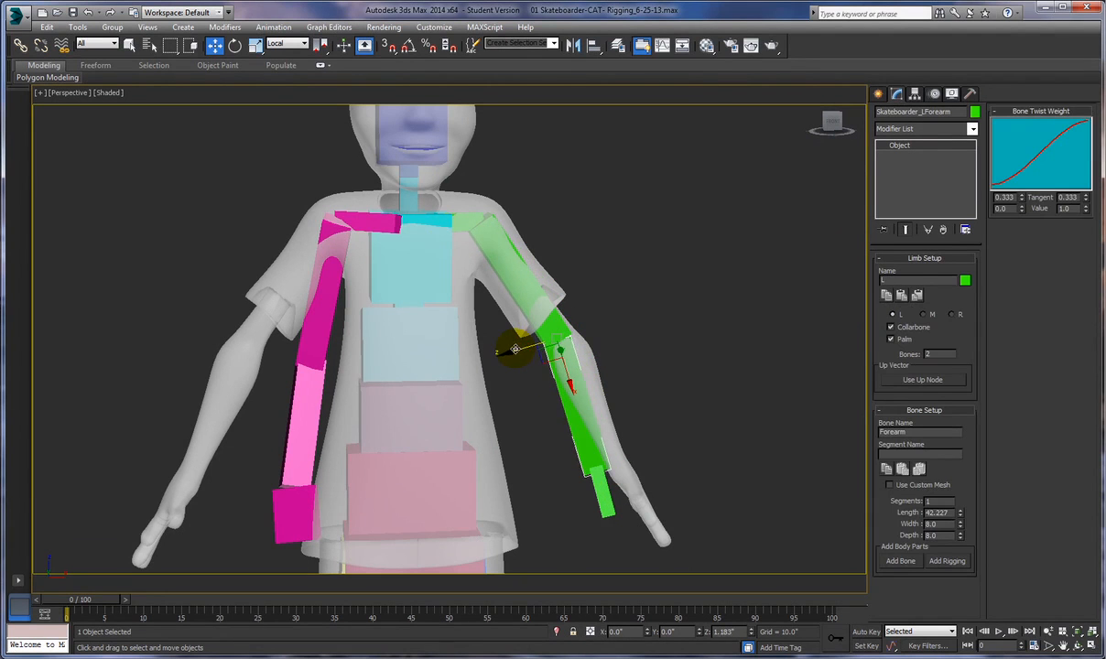
{"action": "left_click", "coordinate": [595, 476]}
{"action": "left_click_drag", "start_coordinate": [618, 478], "coordinate": [641, 468]}
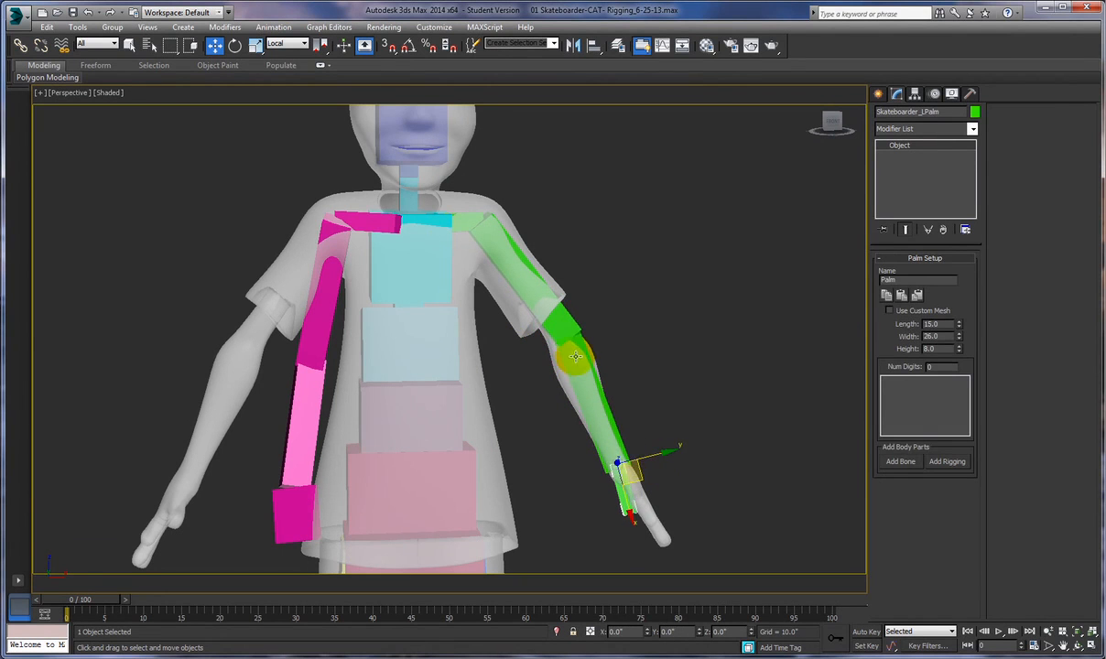
Step: Move the left forearm bone inward along its local Z axis by about 0.68 inches to fit the mesh's elbow
{"action": "left_click_drag", "start_coordinate": [567, 343], "coordinate": [521, 352]}
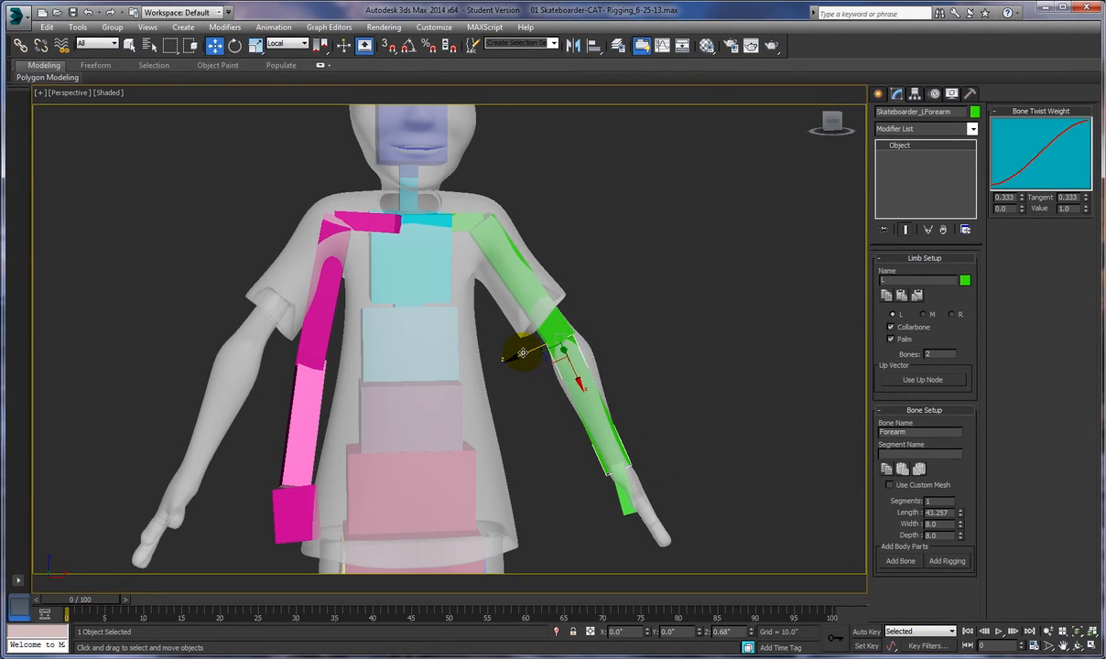
{"action": "middle_click_drag", "start_coordinate": [522, 352], "coordinate": [583, 475], "text": "alt"}
{"action": "left_click", "coordinate": [584, 475]}
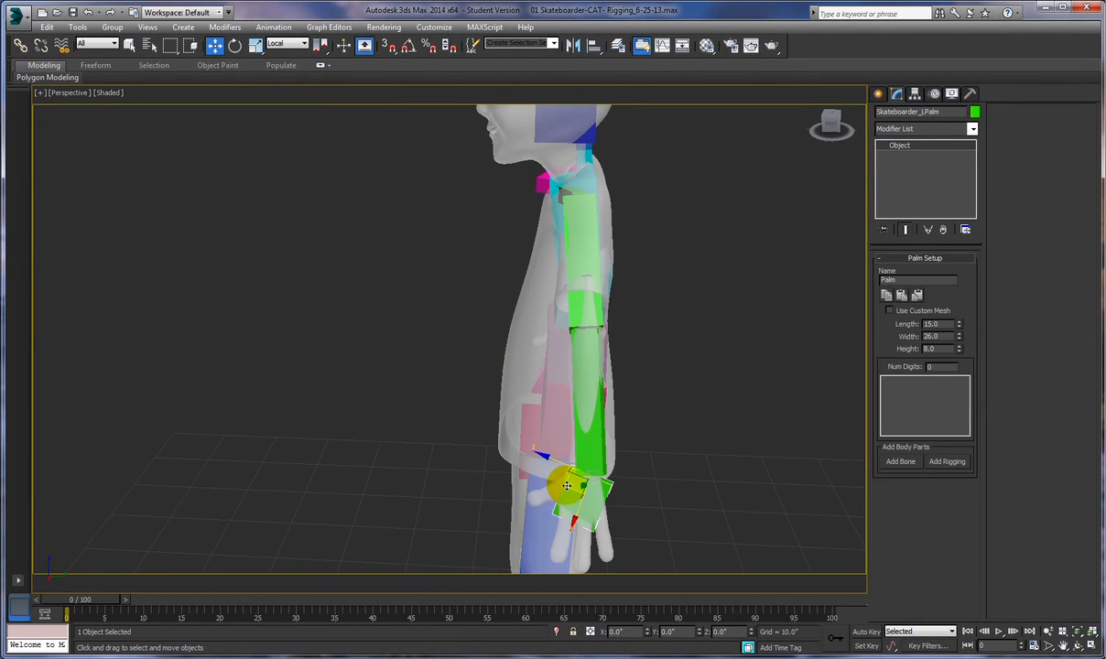
{"action": "middle_click_drag", "start_coordinate": [650, 472], "coordinate": [770, 435], "text": "alt"}
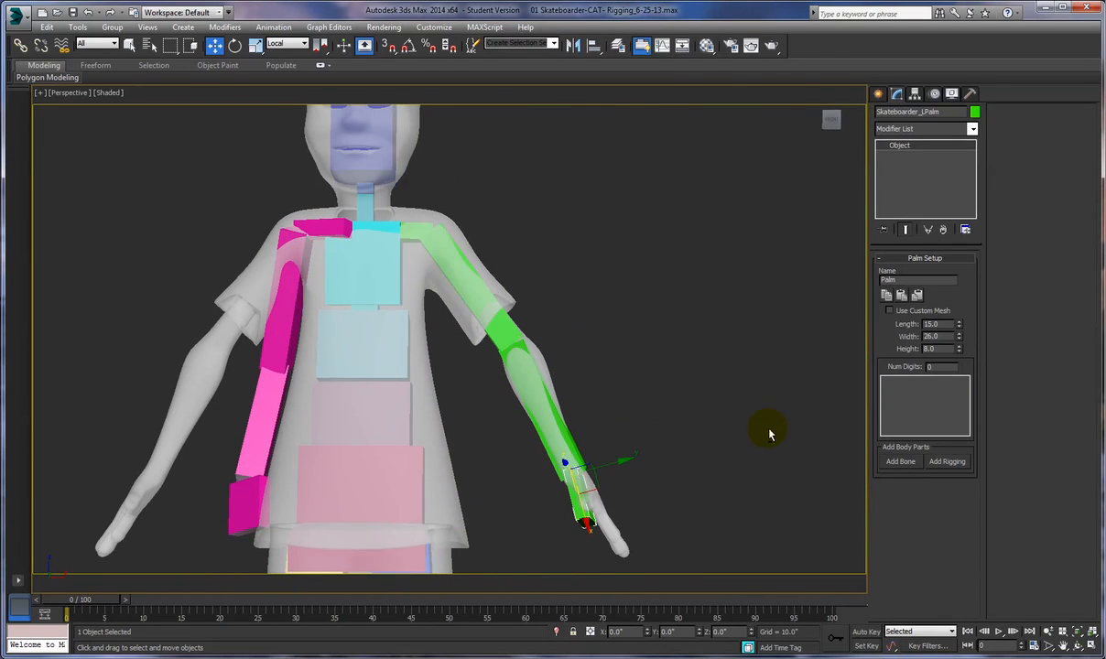
{"action": "middle_click_drag", "start_coordinate": [575, 272], "coordinate": [582, 299], "text": "alt"}
Step: Rotate the left collarbone bone slightly downward so it runs level toward the mesh's shoulder
{"action": "left_click", "coordinate": [422, 229]}
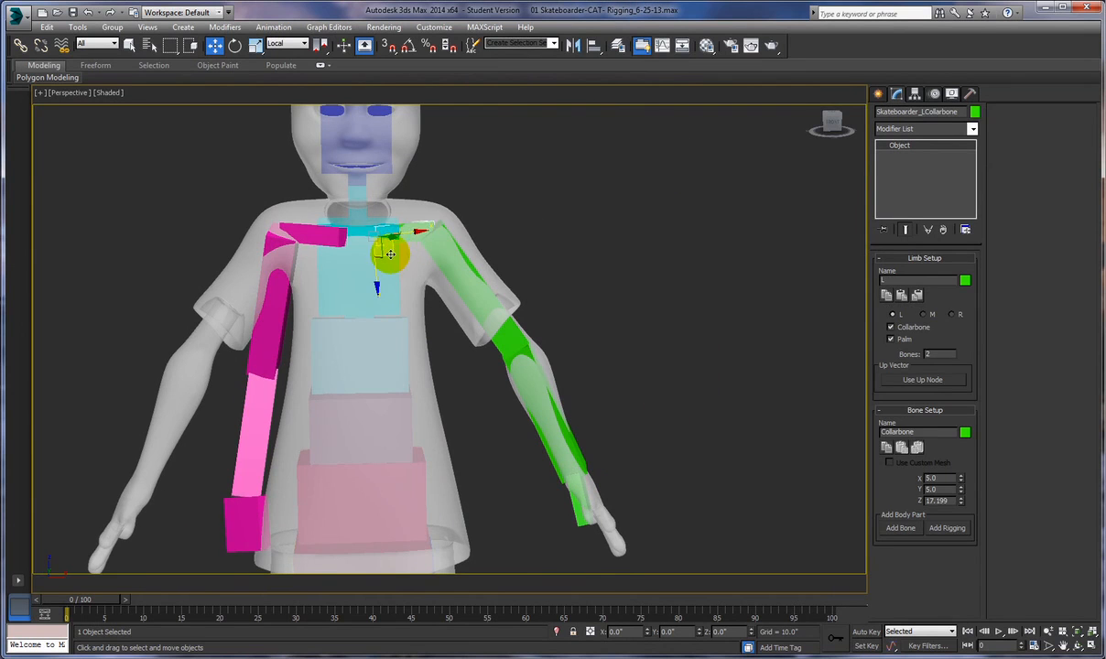
{"action": "right_click", "coordinate": [502, 241]}
{"action": "left_click", "coordinate": [526, 266]}
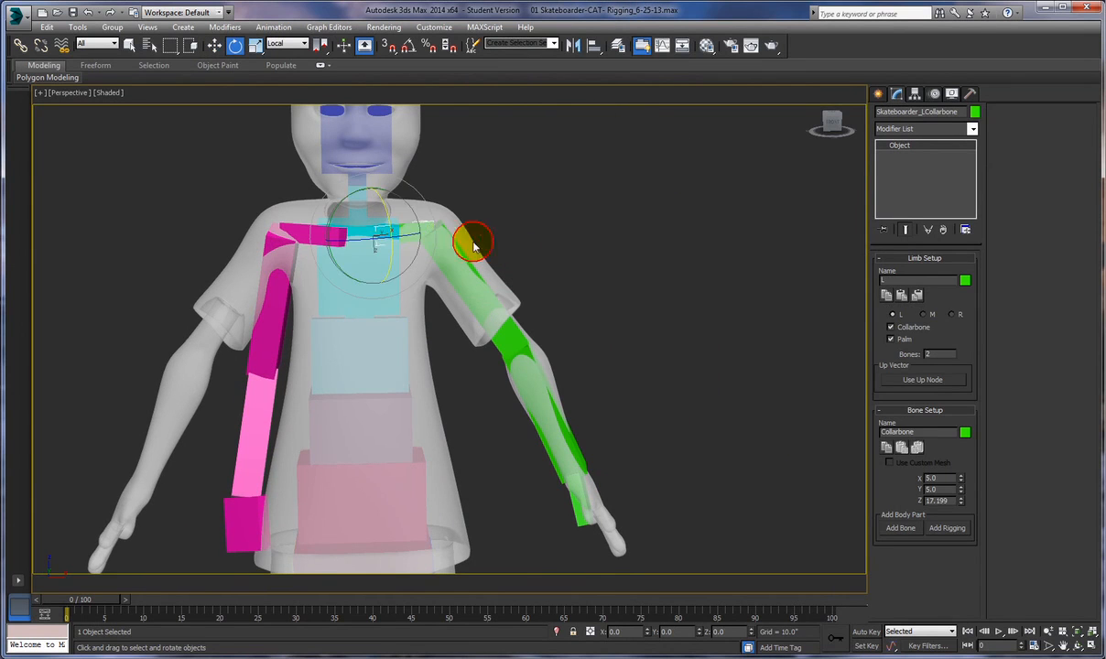
{"action": "left_click_drag", "start_coordinate": [350, 195], "coordinate": [357, 192]}
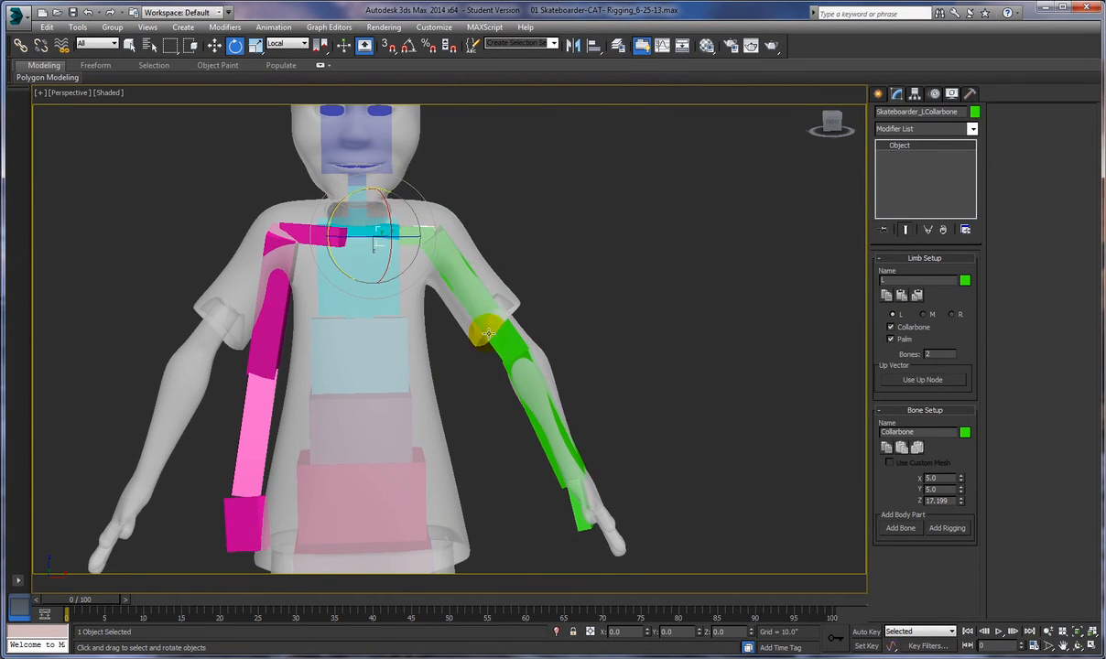
Step: Move the left forearm bone about 0.47 inches outward along local Z, and shift the left palm bone outward toward the mesh's wrist
{"action": "left_click", "coordinate": [535, 369]}
{"action": "right_click", "coordinate": [621, 369]}
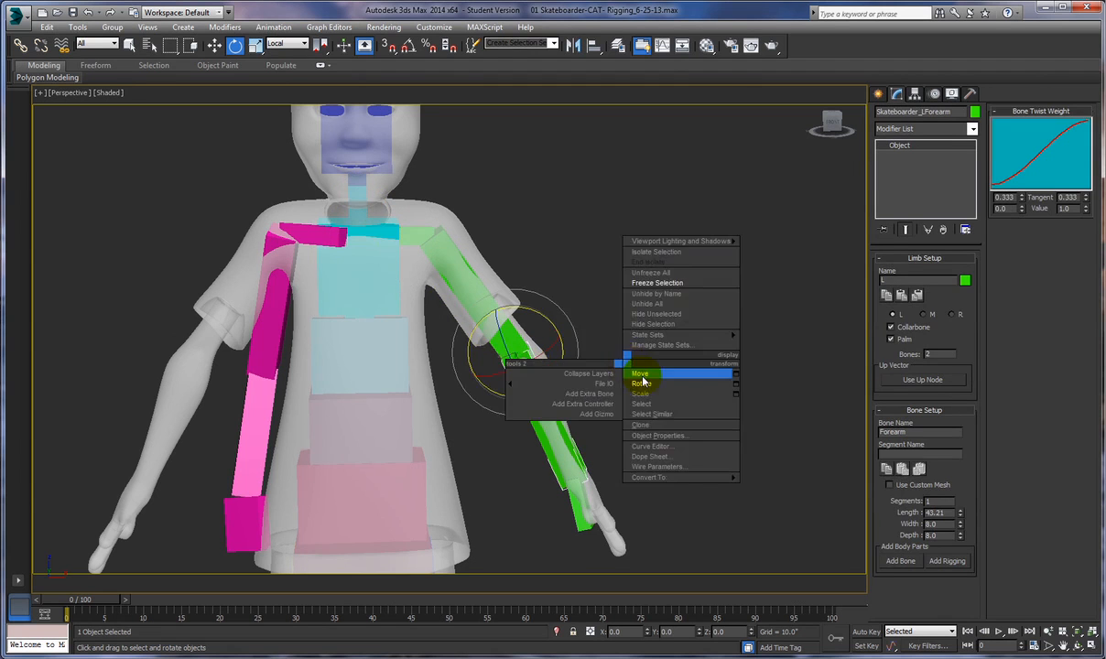
{"action": "left_click", "coordinate": [639, 377]}
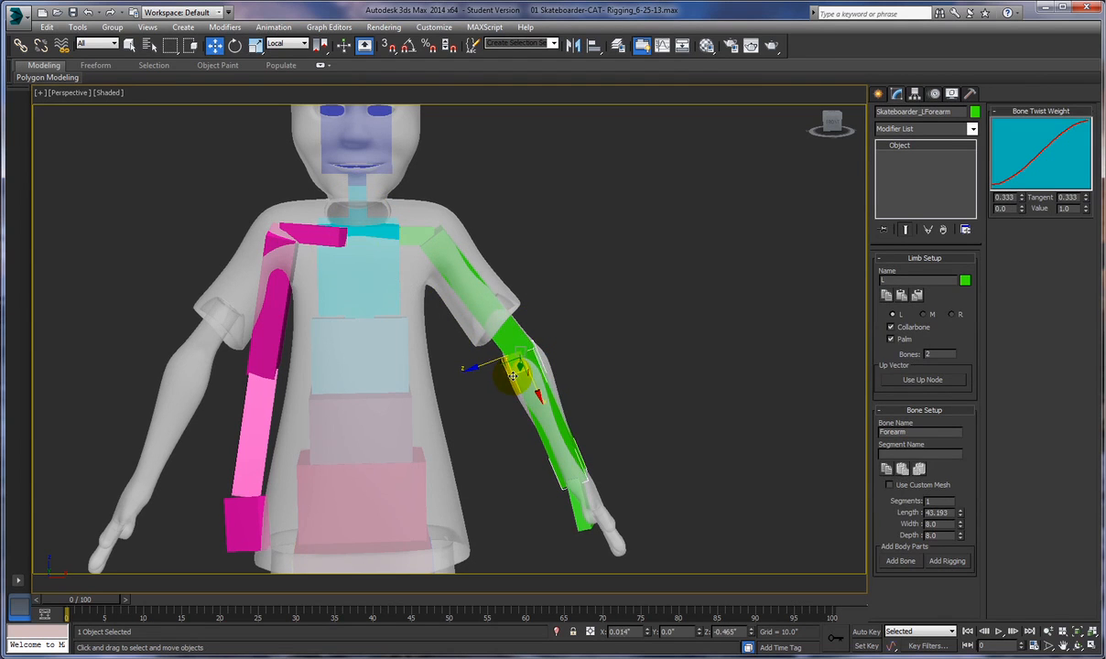
{"action": "left_click", "coordinate": [577, 498]}
{"action": "left_click_drag", "start_coordinate": [577, 497], "coordinate": [597, 493]}
{"action": "middle_click_drag", "start_coordinate": [666, 444], "coordinate": [539, 455], "text": "alt"}
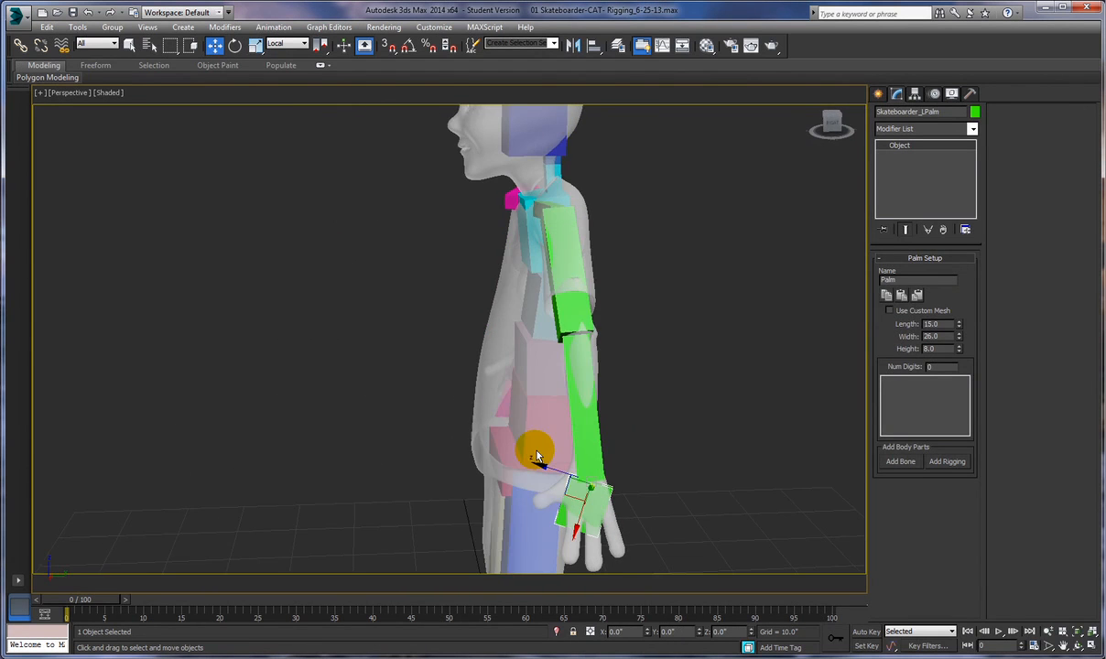
Step: Adjust the left forearm bone's position at the elbow so it sits inside the mesh's arm from the front and side
{"action": "left_click", "coordinate": [550, 302]}
{"action": "mouse_move", "coordinate": [629, 345]}
{"action": "middle_mouse_down", "text": "alt"}
{"action": "mouse_move", "coordinate": [758, 338]}
{"action": "mouse_move", "coordinate": [613, 350]}
{"action": "middle_mouse_up", "text": "alt"}
{"action": "left_click", "coordinate": [613, 350]}
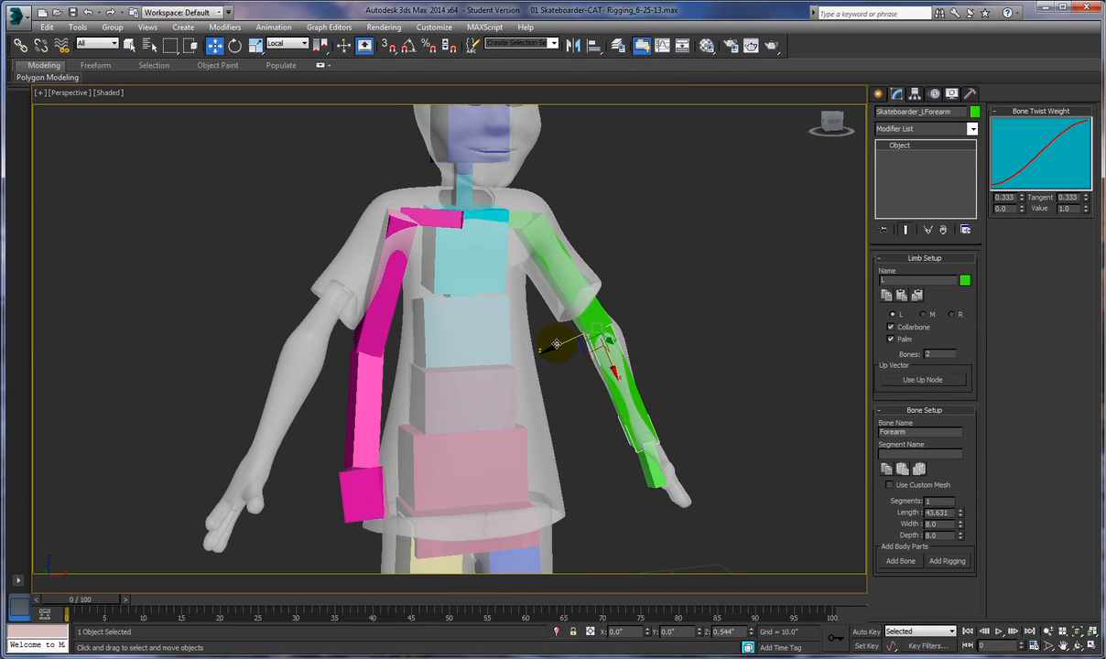
{"action": "middle_click_drag", "start_coordinate": [674, 345], "coordinate": [596, 284], "text": "alt"}
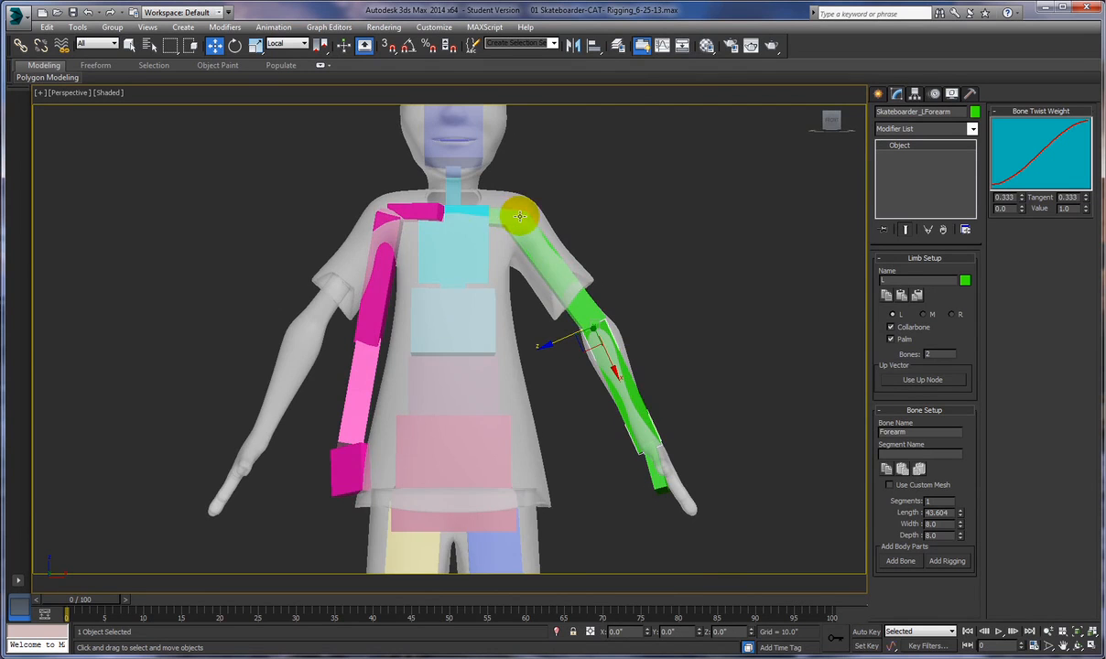
{"action": "middle_click_drag", "start_coordinate": [677, 294], "coordinate": [575, 322], "text": "alt"}
{"action": "left_click_drag", "start_coordinate": [582, 324], "coordinate": [587, 324]}
{"action": "middle_click_drag", "start_coordinate": [678, 370], "coordinate": [687, 396], "text": "alt"}
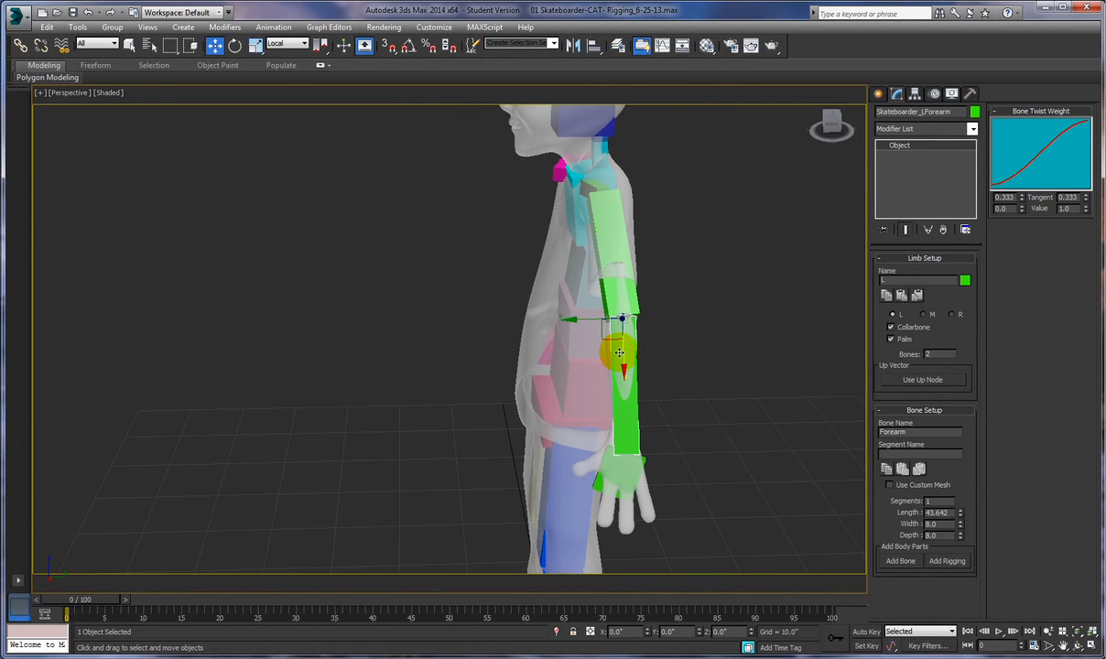
{"action": "left_click_drag", "start_coordinate": [622, 351], "coordinate": [620, 350]}
Step: Rotate the left palm bone about its local axes to line it up with the mesh's hand from the front and side
{"action": "left_click", "coordinate": [645, 483]}
{"action": "middle_click_drag", "start_coordinate": [684, 474], "coordinate": [730, 478], "text": "alt"}
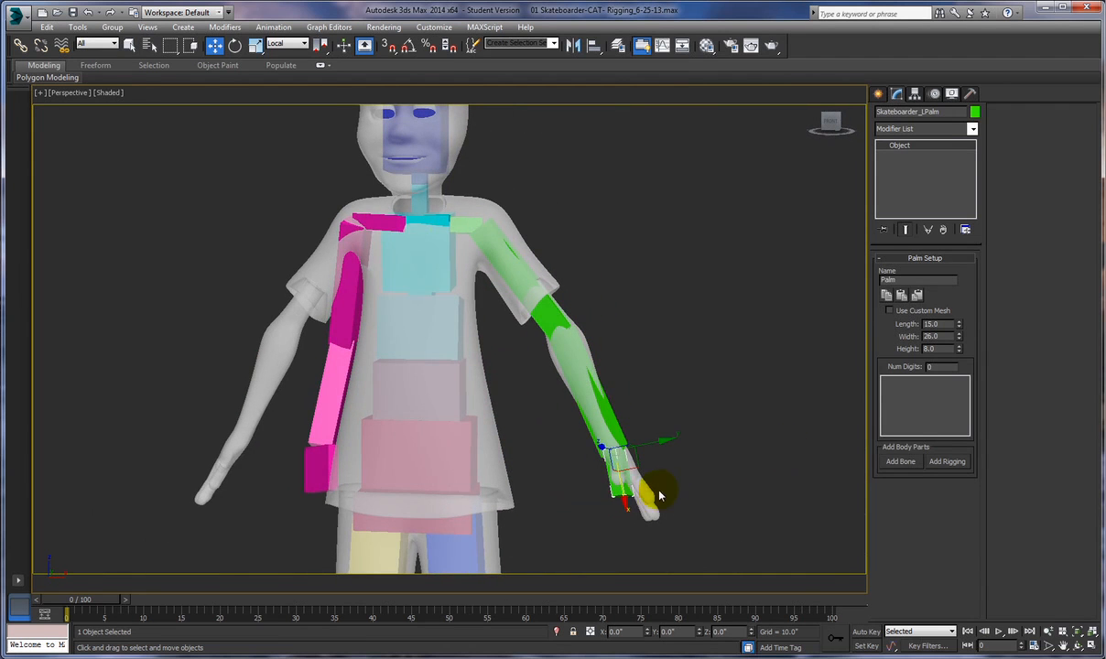
{"action": "right_click", "coordinate": [671, 465]}
{"action": "left_click", "coordinate": [691, 491]}
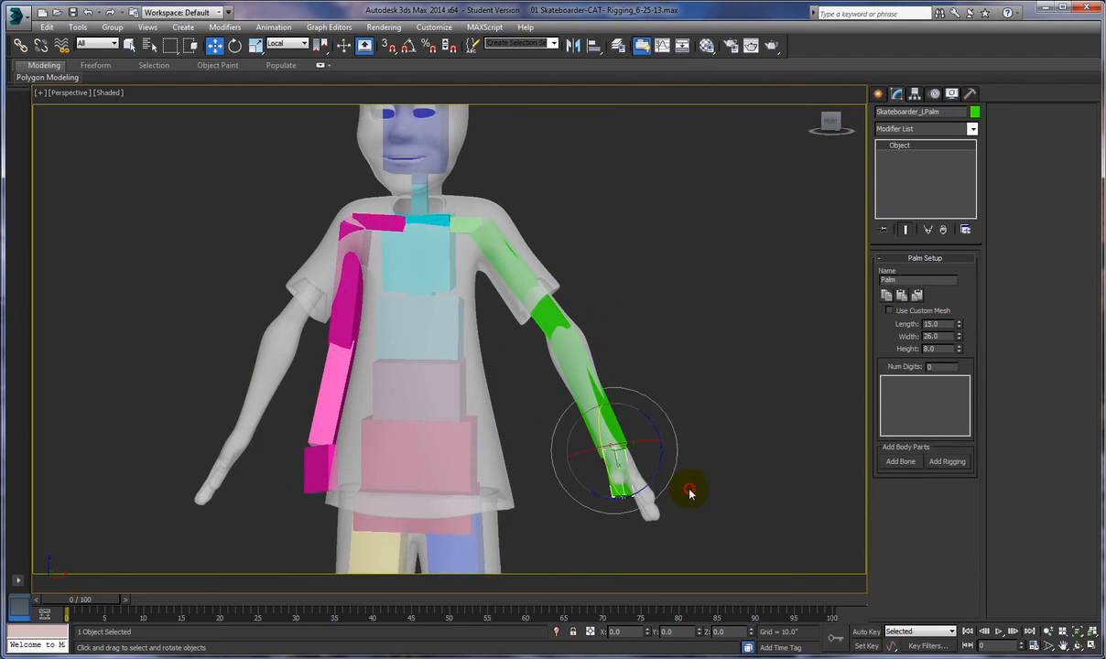
{"action": "left_click_drag", "start_coordinate": [613, 483], "coordinate": [669, 456]}
{"action": "middle_click_drag", "start_coordinate": [669, 457], "coordinate": [555, 452], "text": "alt"}
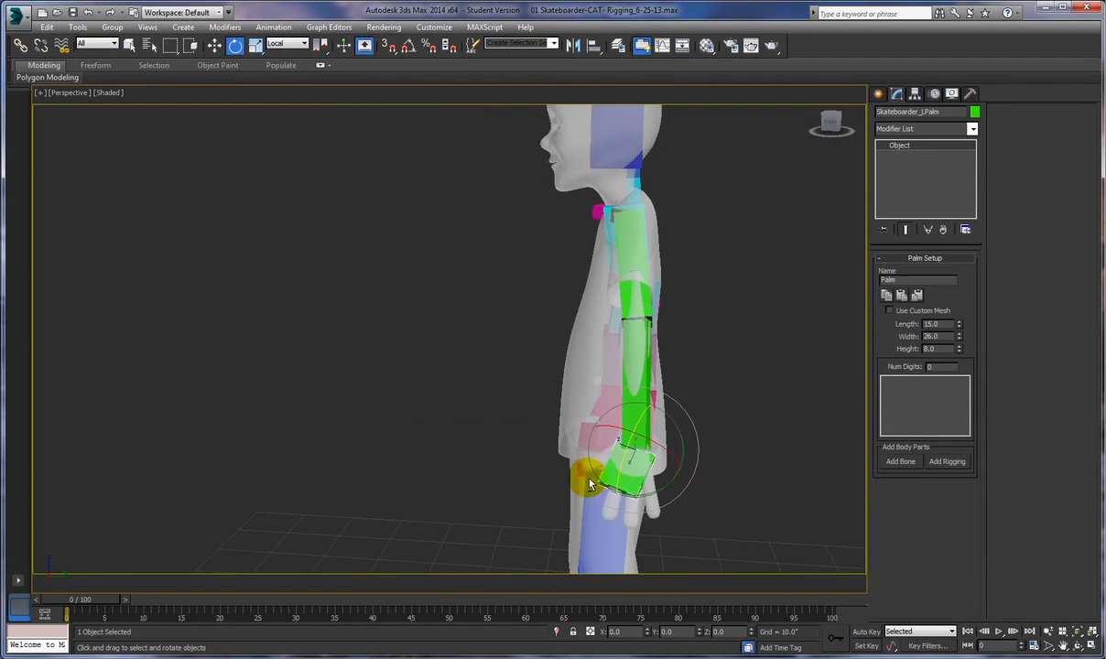
{"action": "left_click_drag", "start_coordinate": [623, 495], "coordinate": [672, 493]}
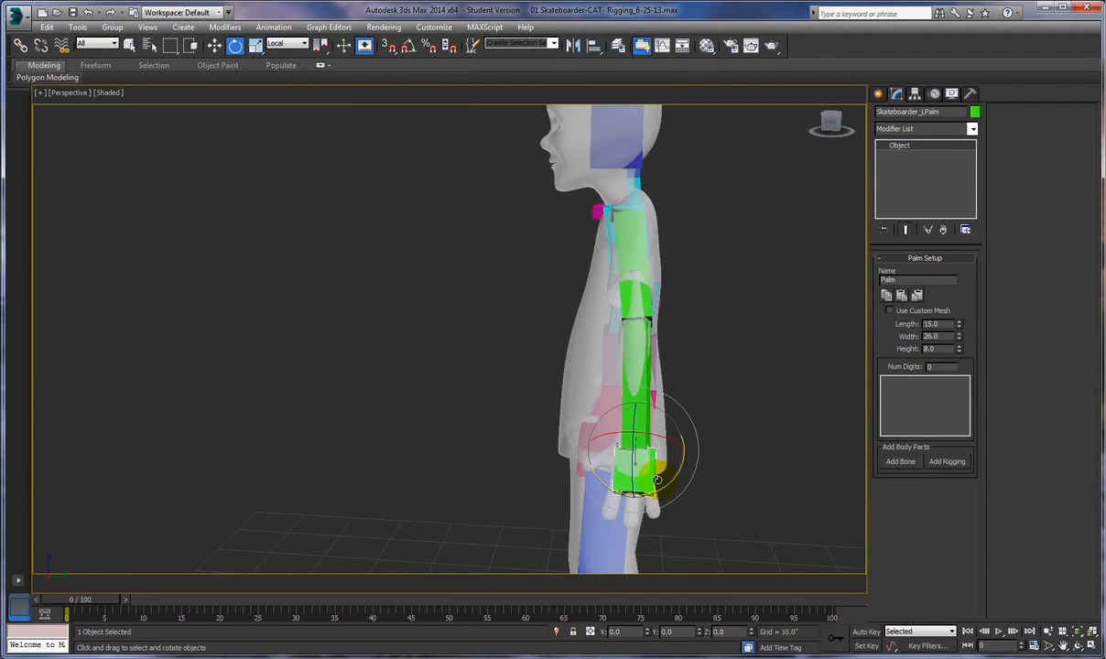
Step: Set the left palm bone's width to 36.4
{"action": "right_click", "coordinate": [726, 454]}
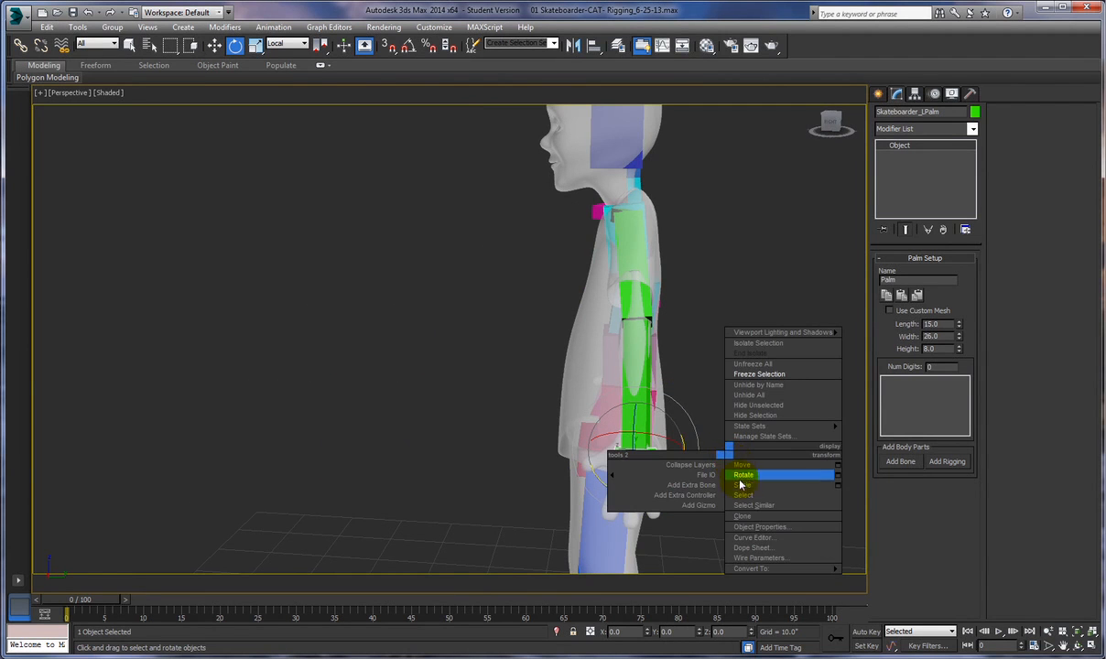
{"action": "left_click", "coordinate": [716, 393]}
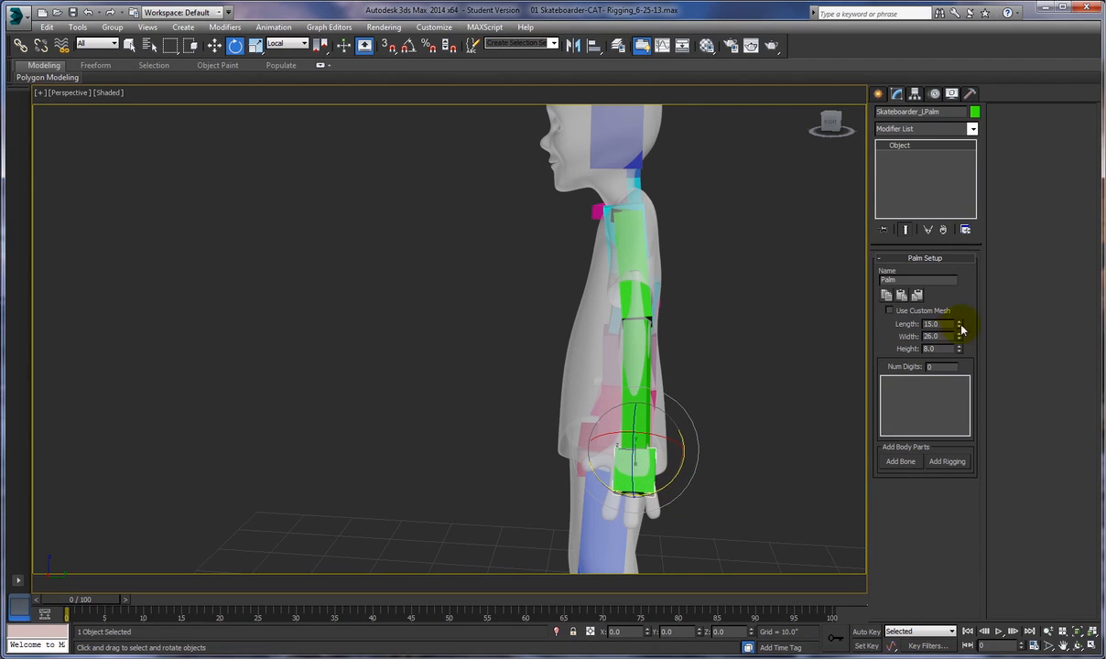
{"action": "left_click_drag", "start_coordinate": [959, 335], "coordinate": [924, 266]}
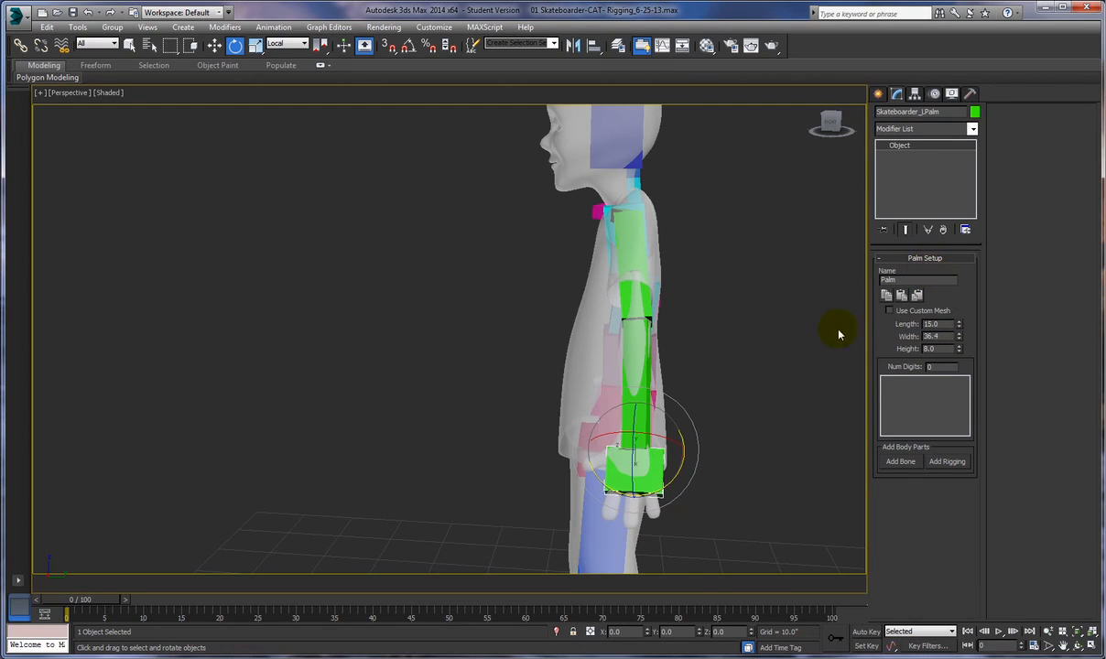
Step: Shorten the left forearm bone to a length of about 40.685 so it ends at the mesh's wrist
{"action": "left_click", "coordinate": [632, 417]}
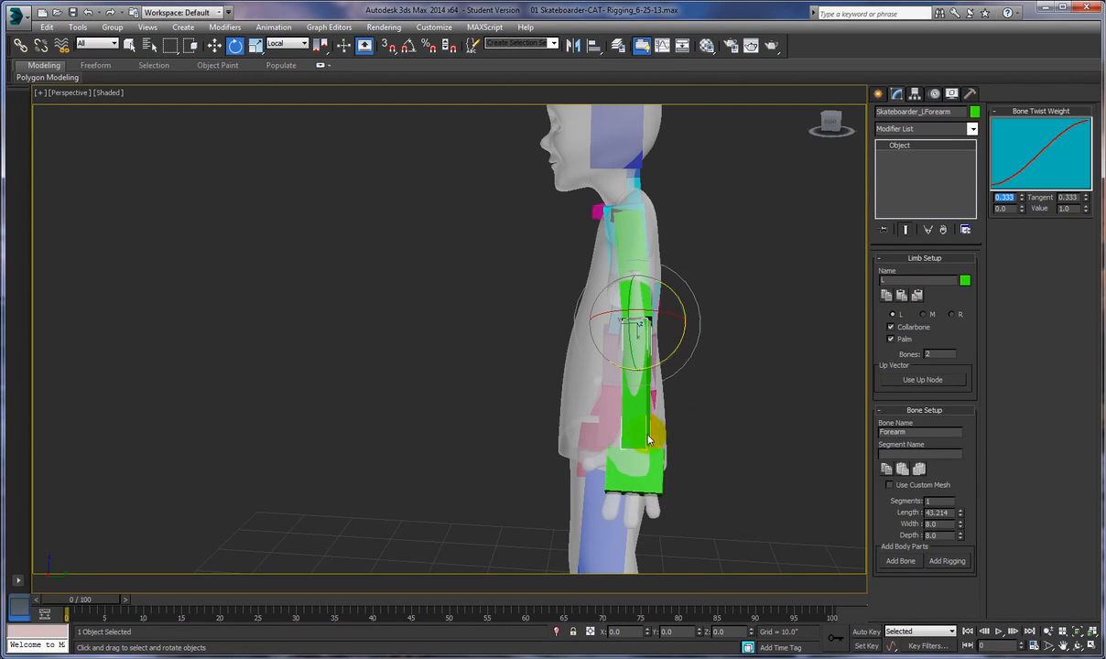
{"action": "middle_click_drag", "start_coordinate": [716, 445], "coordinate": [807, 434], "text": "alt"}
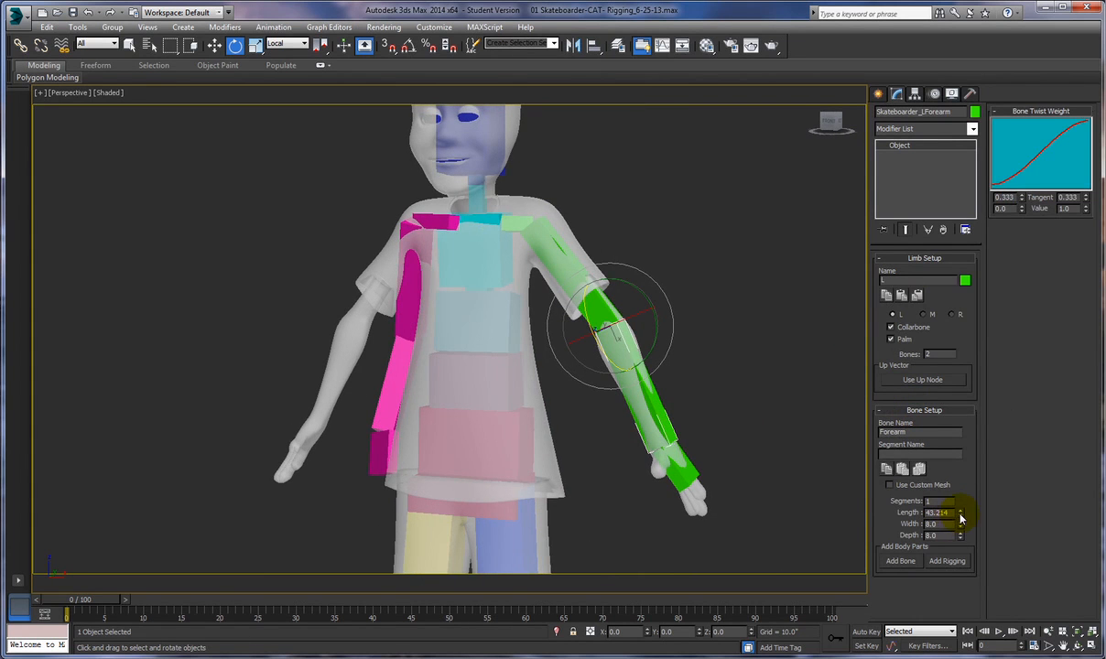
{"action": "left_click_drag", "start_coordinate": [960, 518], "coordinate": [962, 519]}
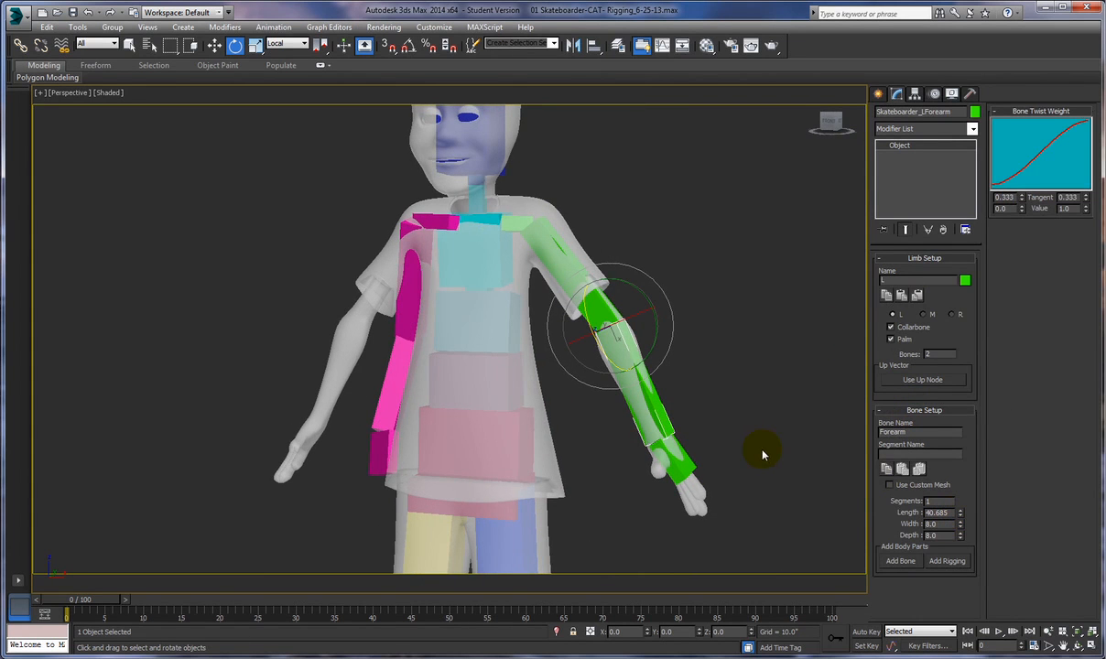
{"action": "mouse_move", "coordinate": [733, 449]}
{"action": "middle_mouse_down", "text": "alt"}
{"action": "mouse_move", "coordinate": [740, 414]}
{"action": "mouse_move", "coordinate": [807, 313]}
{"action": "mouse_move", "coordinate": [796, 389]}
{"action": "mouse_move", "coordinate": [710, 440]}
{"action": "mouse_move", "coordinate": [724, 443]}
{"action": "middle_mouse_up", "text": "alt"}
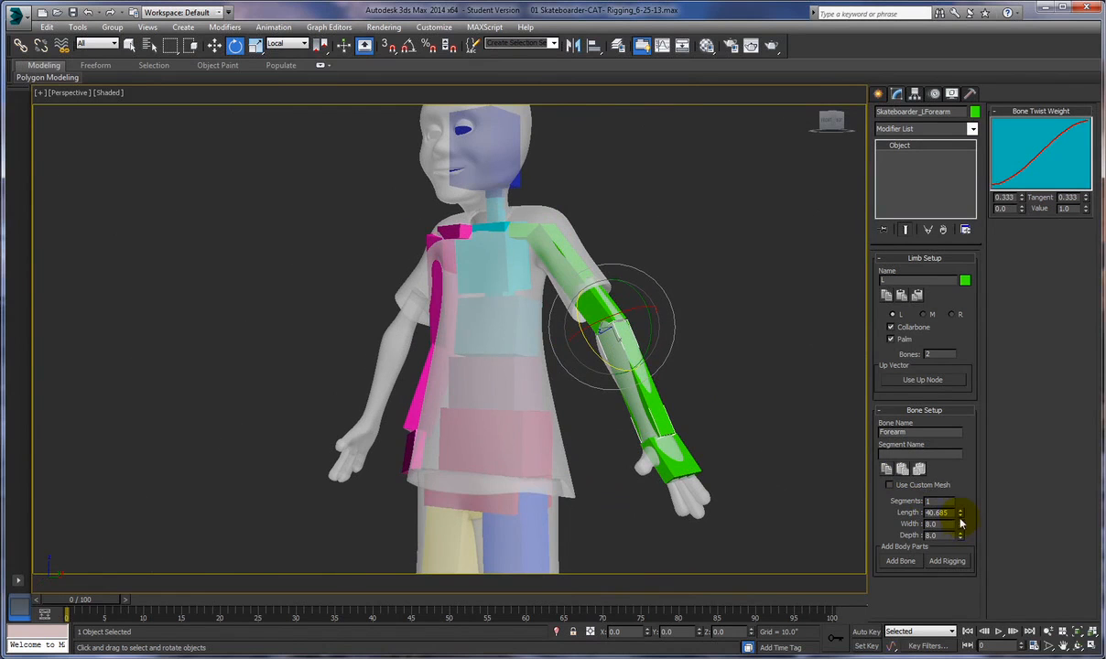
{"action": "left_click_drag", "start_coordinate": [959, 518], "coordinate": [959, 519]}
{"action": "middle_click_drag", "start_coordinate": [820, 488], "coordinate": [626, 459]}
{"action": "key", "text": "super"}
{"action": "key", "text": "Escape"}
Step: Shift the left palm bone along local Z to center it on the mesh's hand, and set its width to 30.8
{"action": "left_click", "coordinate": [630, 459]}
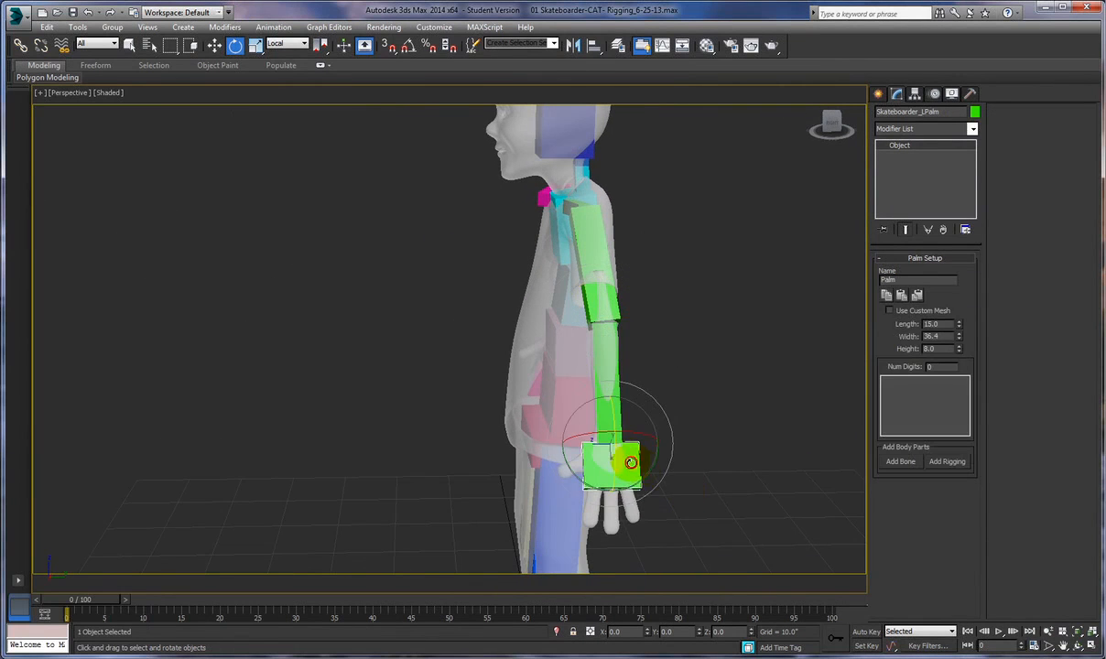
{"action": "right_click", "coordinate": [716, 463]}
{"action": "left_click", "coordinate": [737, 471]}
{"action": "left_click_drag", "start_coordinate": [587, 451], "coordinate": [565, 447]}
{"action": "middle_click_drag", "start_coordinate": [565, 446], "coordinate": [662, 476], "text": "alt"}
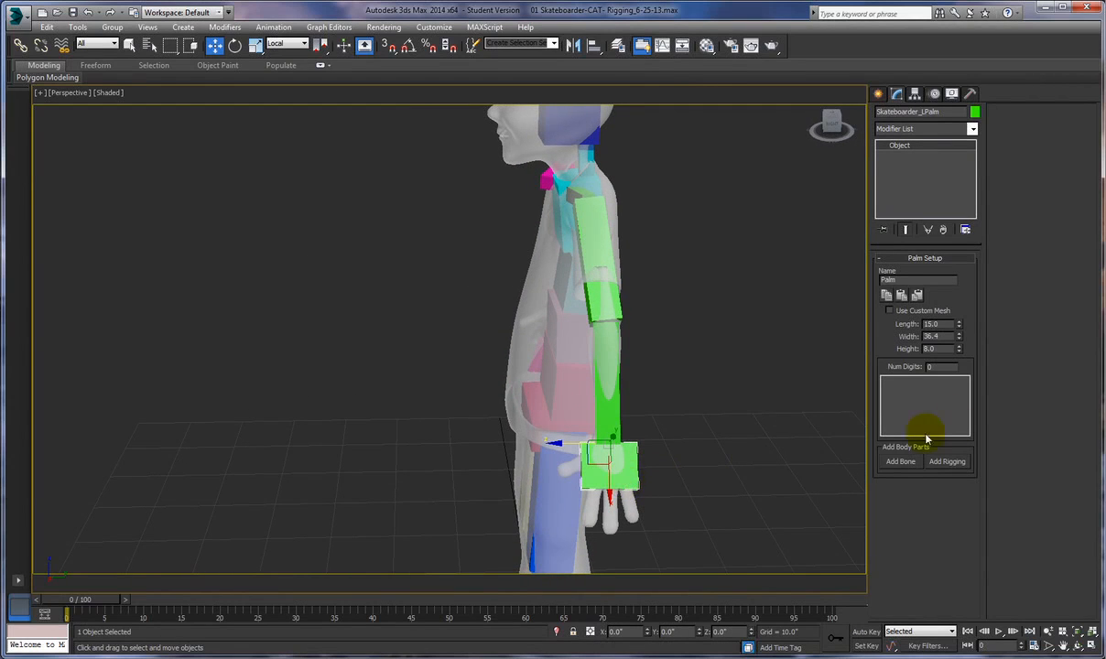
{"action": "left_click_drag", "start_coordinate": [634, 472], "coordinate": [634, 473]}
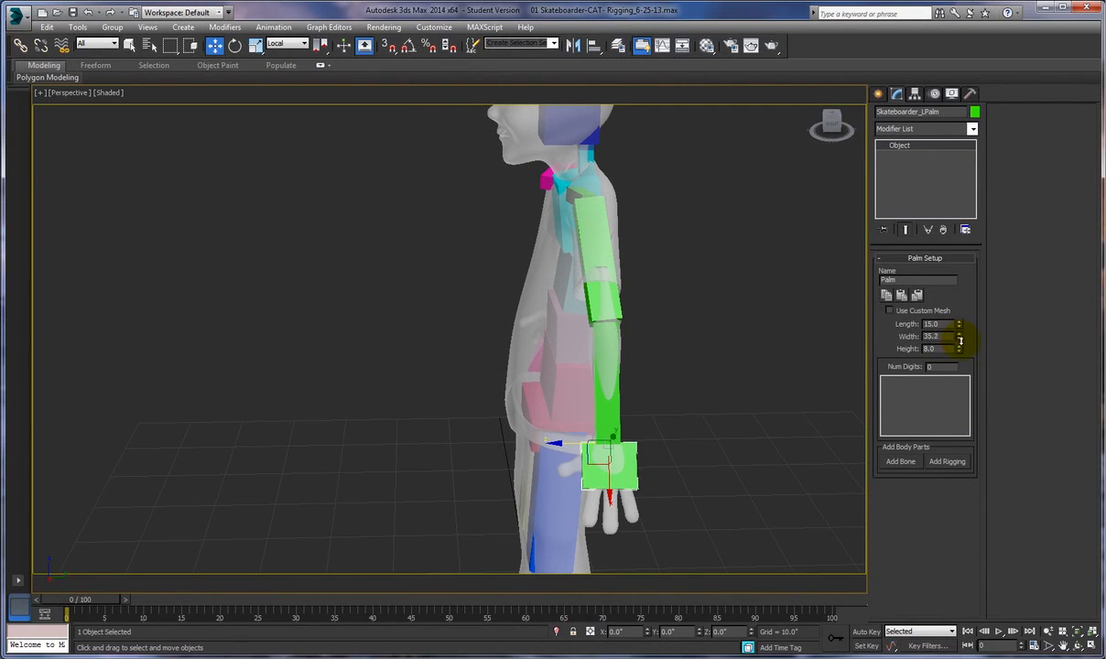
{"action": "mouse_move", "coordinate": [962, 349]}
{"action": "left_mouse_down"}
{"action": "mouse_move", "coordinate": [969, 388]}
{"action": "mouse_move", "coordinate": [957, 367]}
{"action": "left_mouse_up"}
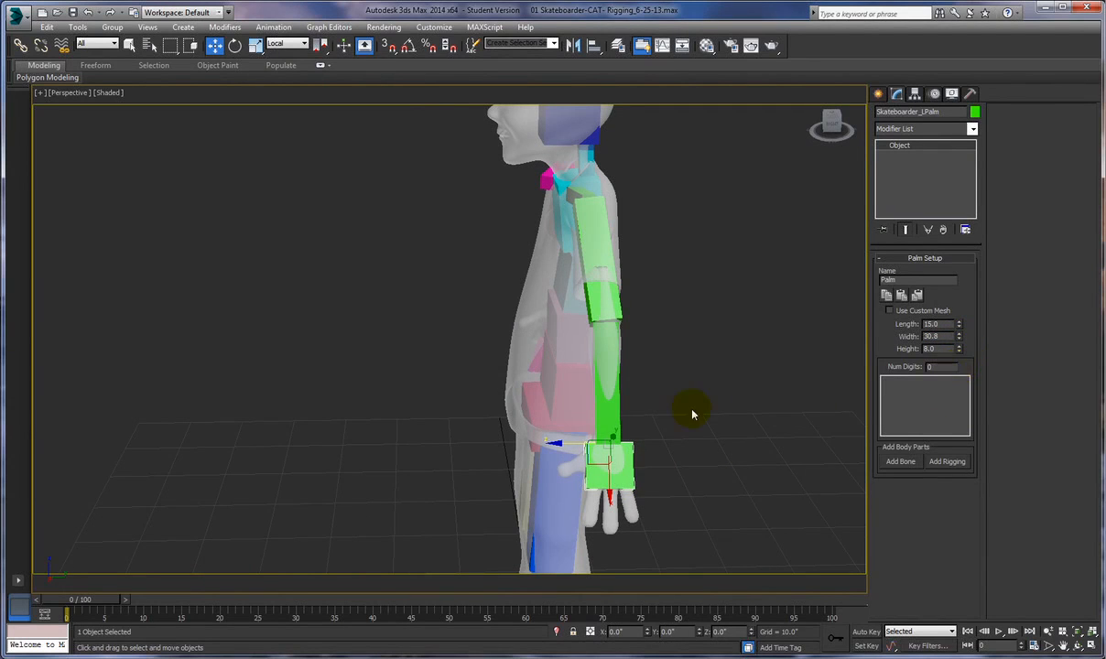
Step: Rotate the left palm bone slightly to follow the tilt of the mesh's left hand
{"action": "middle_click_drag", "start_coordinate": [744, 438], "coordinate": [807, 408], "text": "alt"}
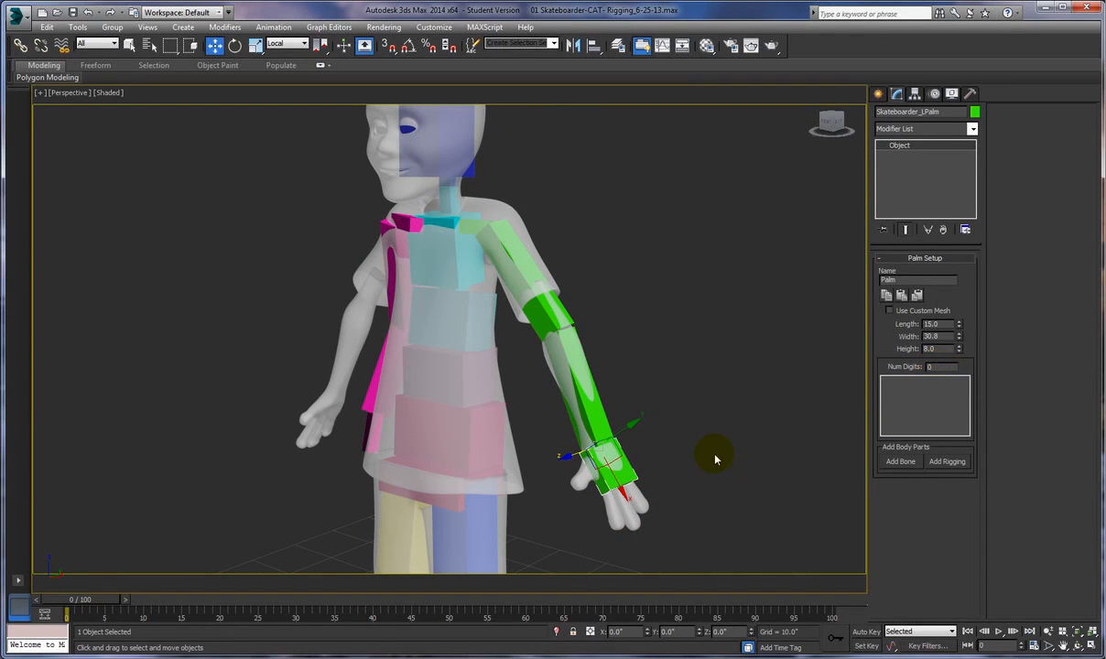
{"action": "middle_click_drag", "start_coordinate": [735, 449], "coordinate": [760, 415], "text": "alt"}
{"action": "right_click", "coordinate": [684, 457]}
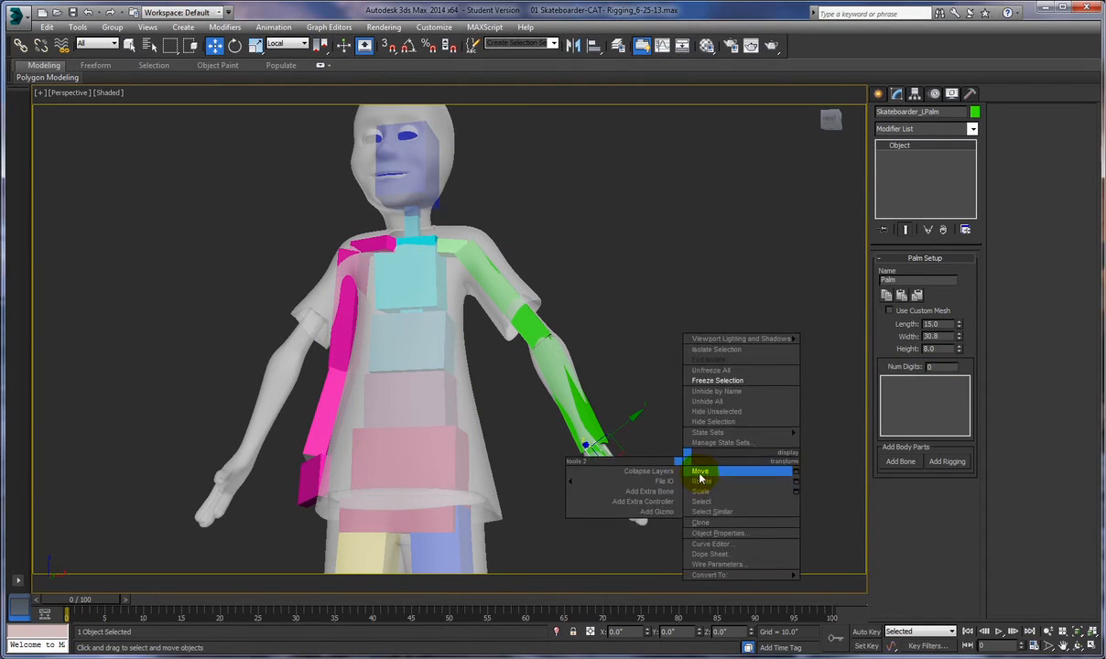
{"action": "left_click", "coordinate": [700, 478]}
{"action": "left_click_drag", "start_coordinate": [641, 449], "coordinate": [643, 451]}
{"action": "middle_click_drag", "start_coordinate": [702, 465], "coordinate": [632, 502], "text": "alt"}
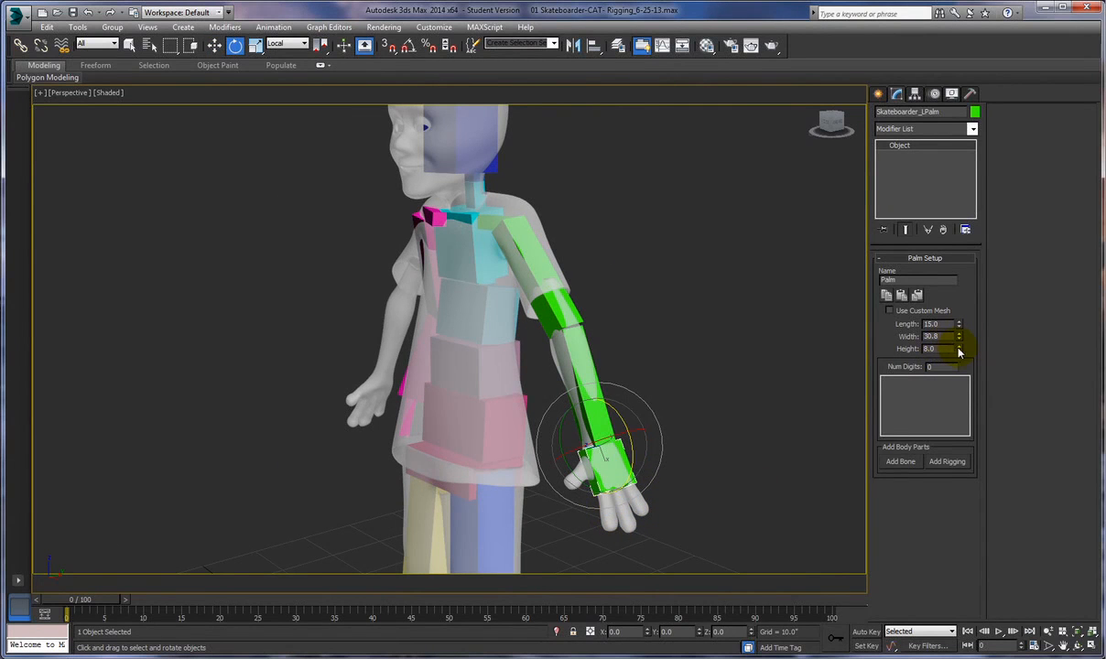
Step: Set the left palm's number of digits to 2
{"action": "left_click_drag", "start_coordinate": [944, 367], "coordinate": [899, 363]}
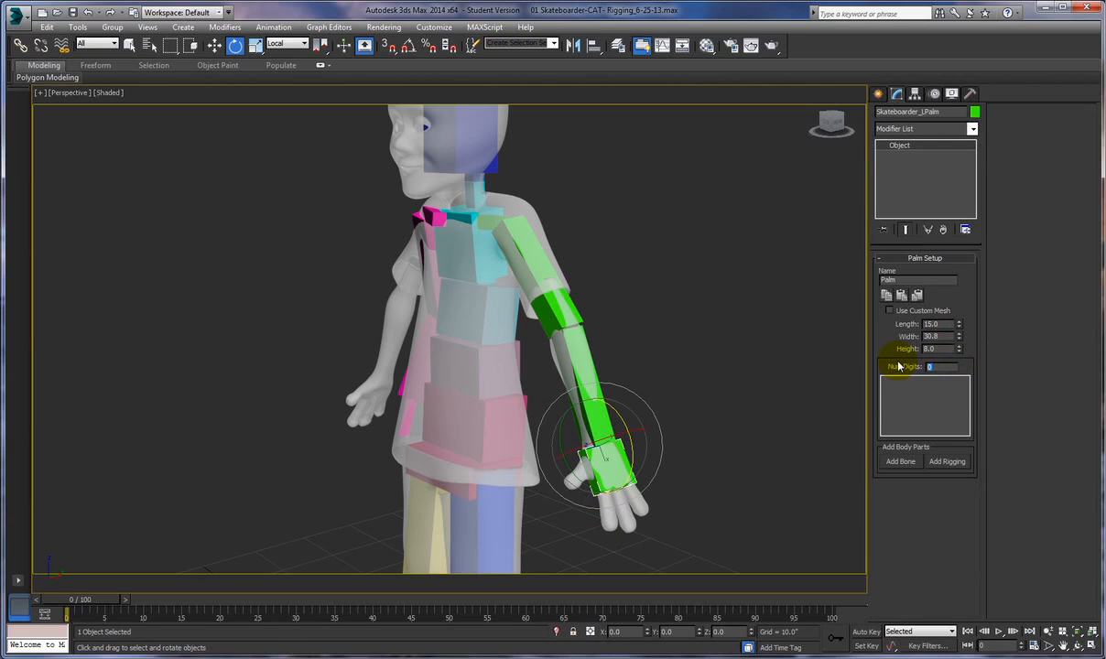
{"action": "key", "text": "Return"}
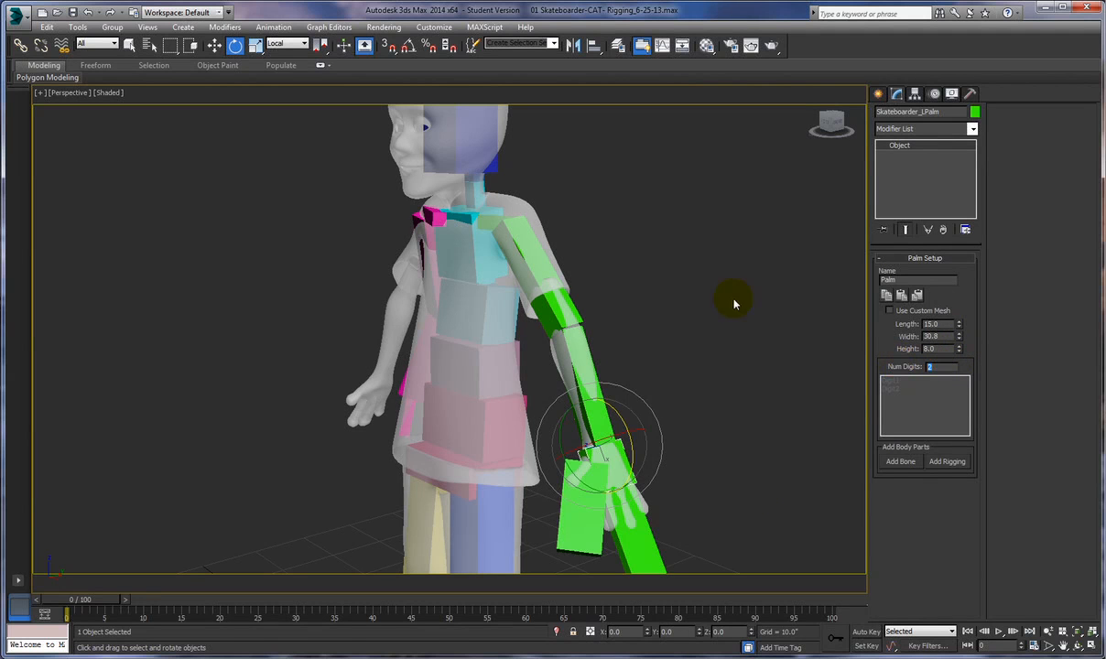
{"action": "scroll", "coordinate": [759, 325], "scroll_direction": "up", "scroll_amount": 3}
{"action": "scroll", "coordinate": [759, 321], "scroll_direction": "down", "scroll_amount": 3}
{"action": "middle_click_drag", "start_coordinate": [757, 366], "coordinate": [719, 273]}
{"action": "mouse_move", "coordinate": [729, 350]}
{"action": "middle_mouse_down", "text": "alt"}
{"action": "mouse_move", "coordinate": [726, 334]}
{"action": "mouse_move", "coordinate": [730, 343]}
{"action": "middle_mouse_up", "text": "alt"}
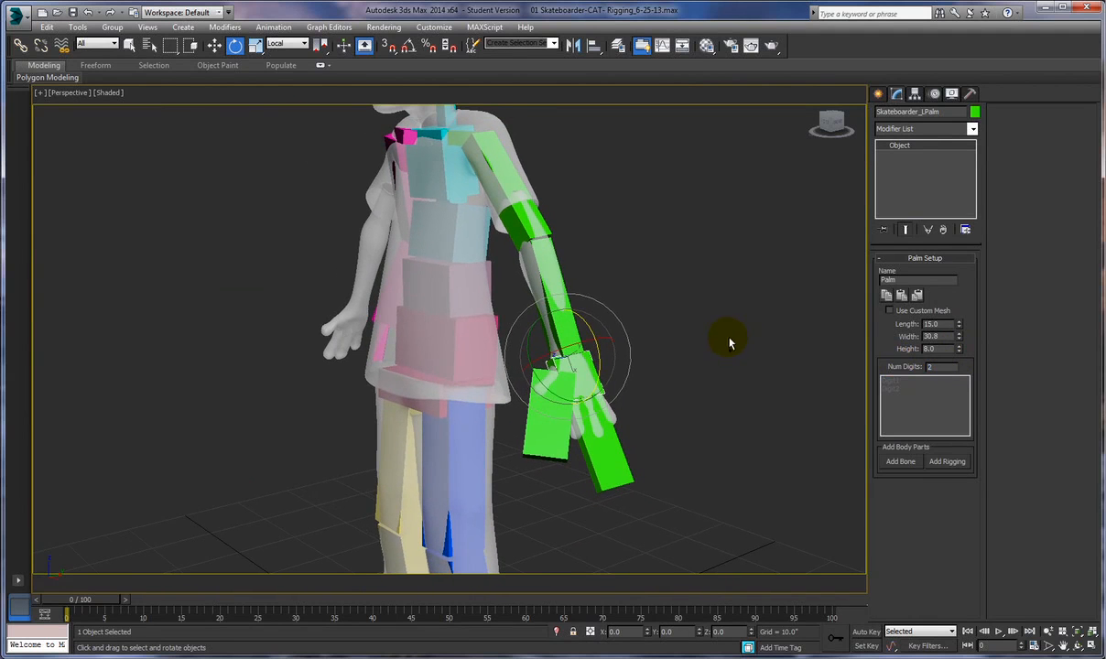
Step: Select all three bones of the left hand's first digit, next to the mesh's thumb
{"action": "left_click", "coordinate": [546, 431]}
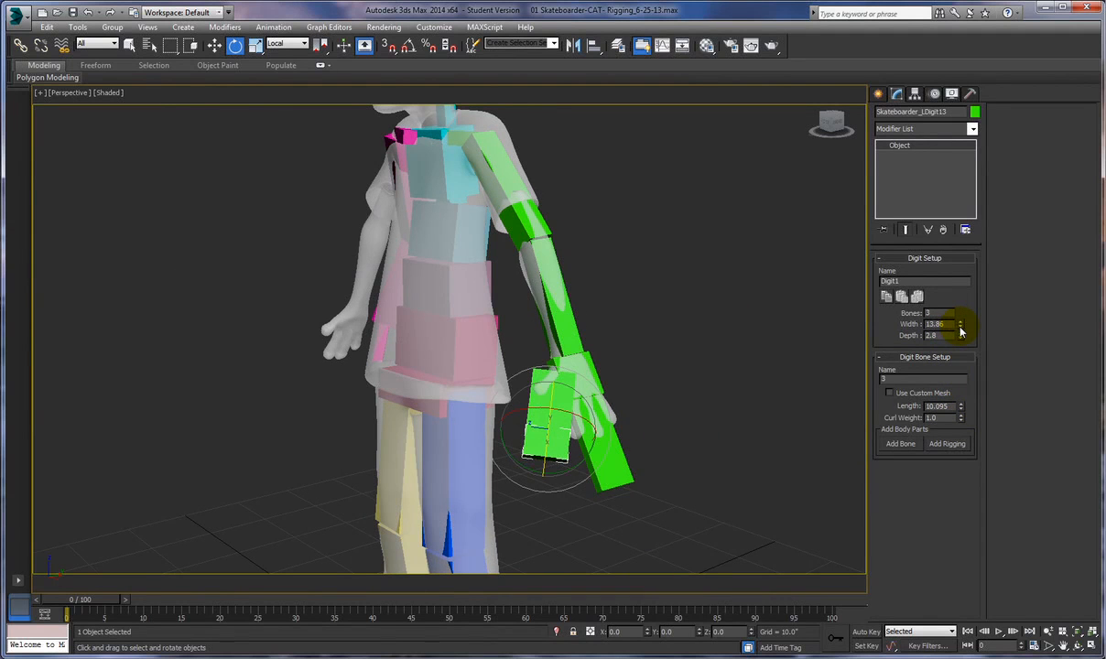
{"action": "left_click_drag", "start_coordinate": [520, 371], "coordinate": [512, 429]}
{"action": "left_click", "coordinate": [87, 12]}
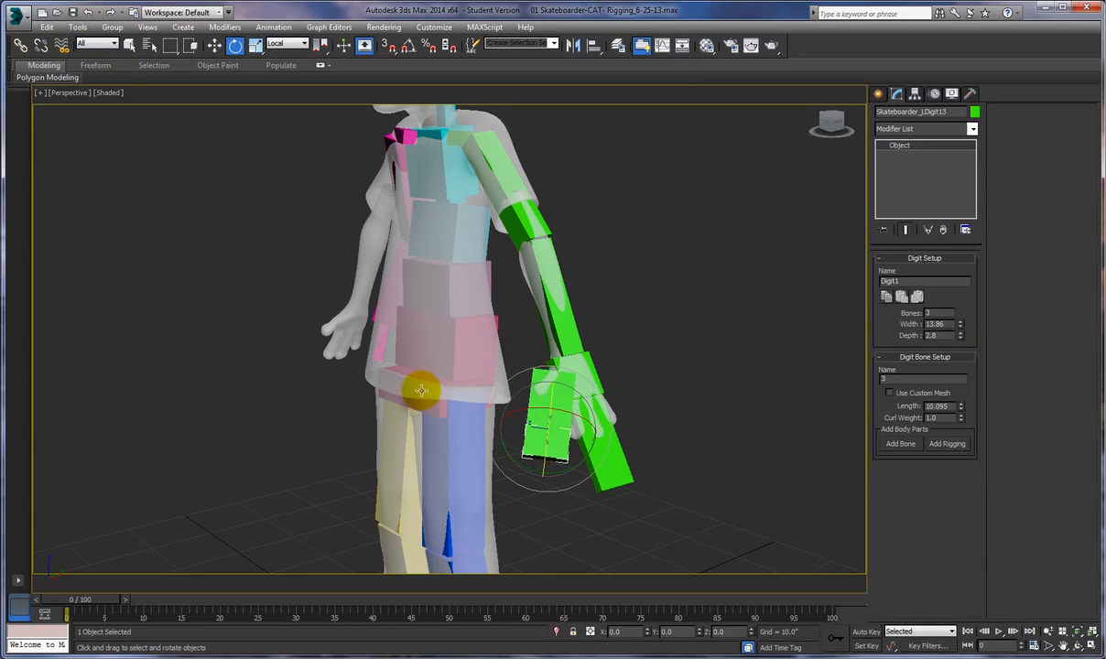
{"action": "left_click_drag", "start_coordinate": [511, 368], "coordinate": [510, 428]}
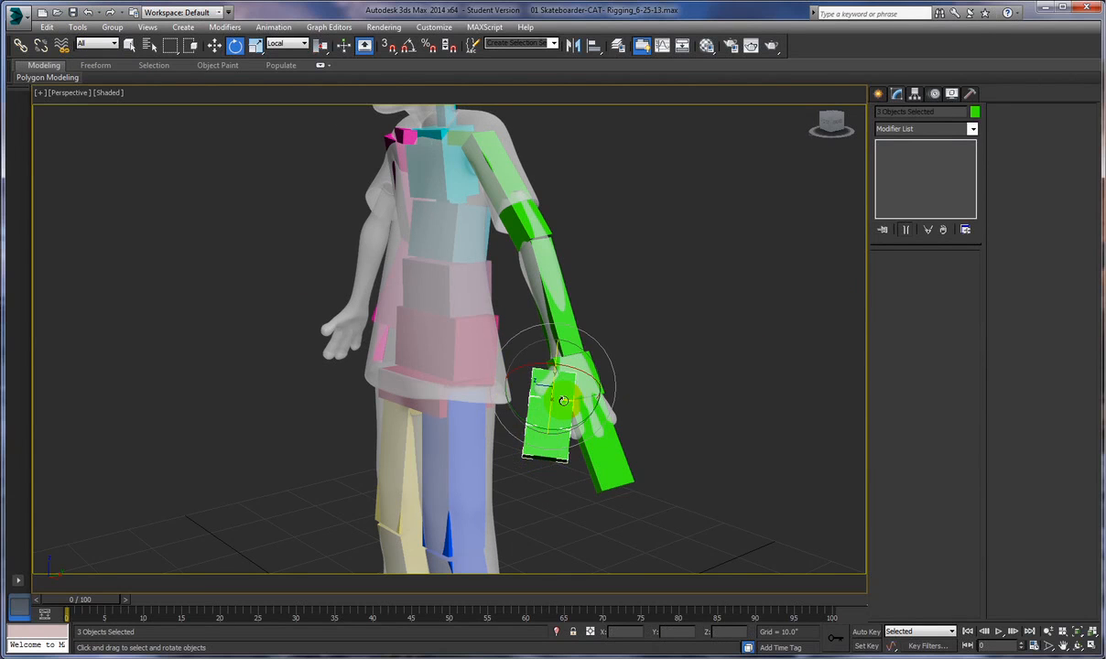
Step: Set the left thumb digit's width to 4.574 and depth to 4.172, and its base bone length to 1.02
{"action": "left_click", "coordinate": [547, 391]}
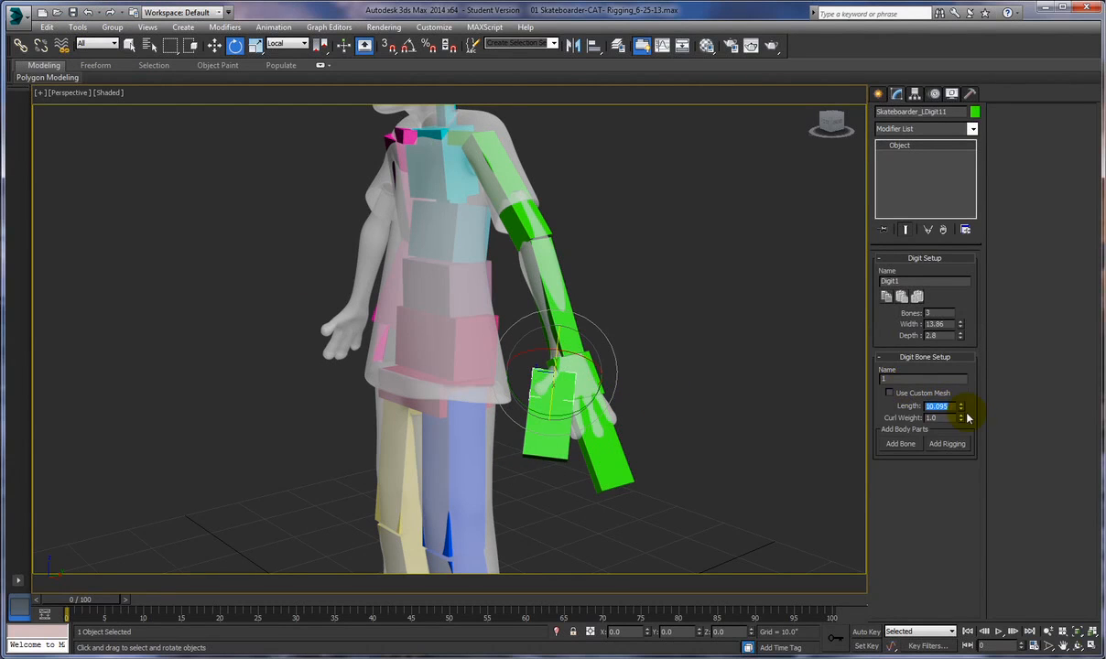
{"action": "left_click_drag", "start_coordinate": [961, 330], "coordinate": [960, 367]}
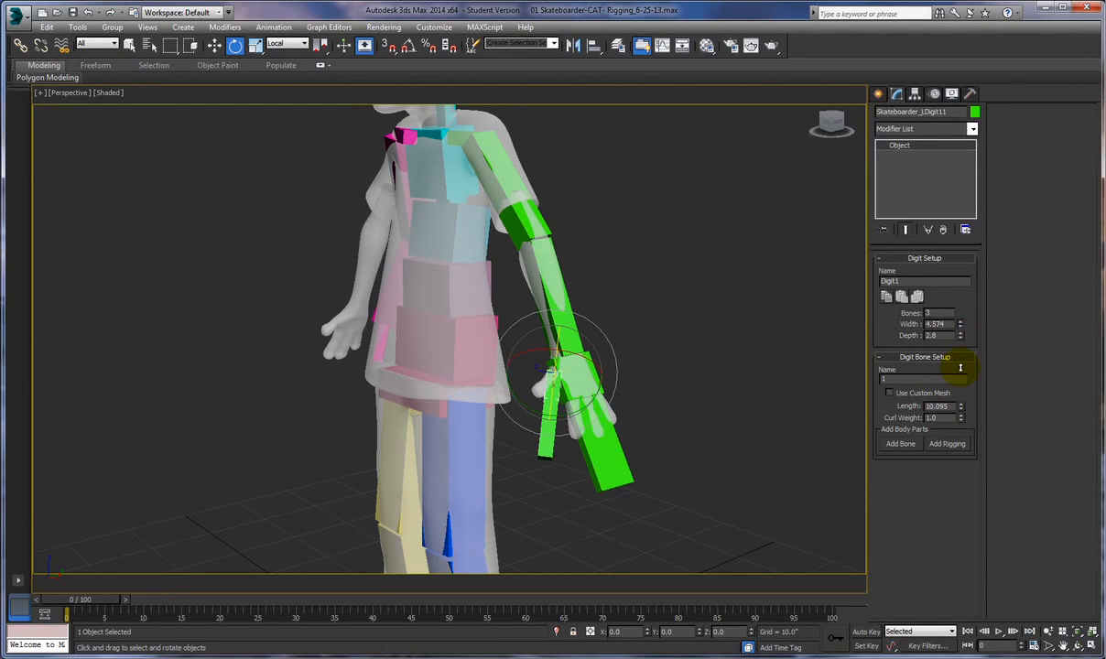
{"action": "middle_click_drag", "start_coordinate": [658, 427], "coordinate": [763, 415], "text": "alt"}
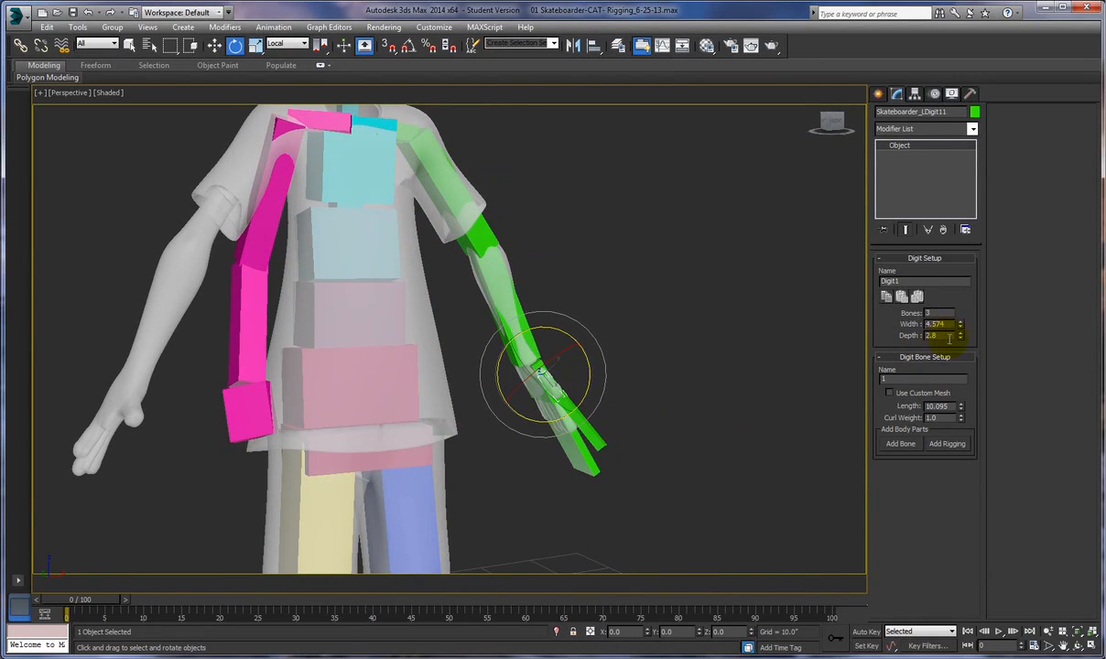
{"action": "left_click_drag", "start_coordinate": [959, 336], "coordinate": [957, 301]}
{"action": "middle_click_drag", "start_coordinate": [616, 362], "coordinate": [535, 393], "text": "alt"}
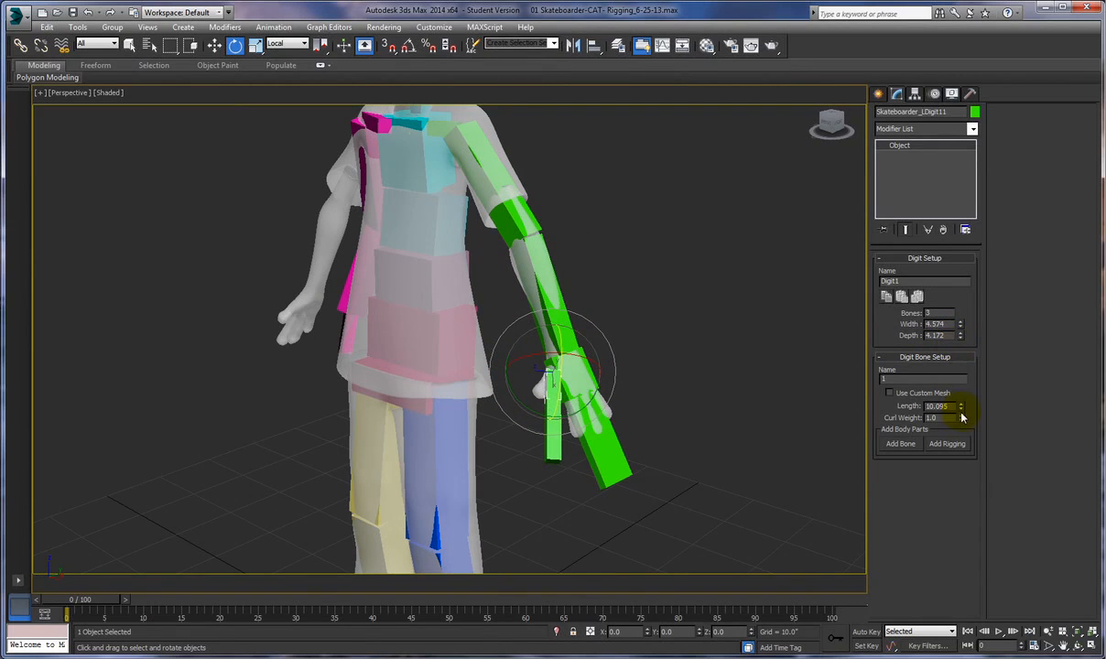
{"action": "left_click_drag", "start_coordinate": [954, 517], "coordinate": [934, 418]}
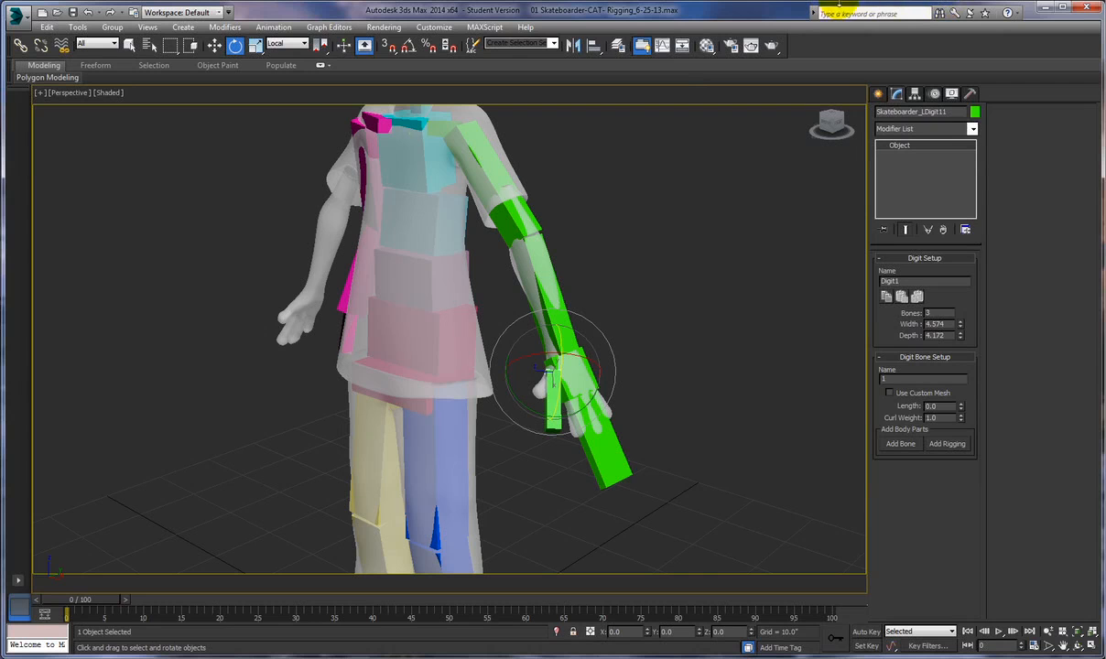
{"action": "left_click", "coordinate": [949, 406]}
{"action": "left_click_drag", "start_coordinate": [962, 406], "coordinate": [960, 337]}
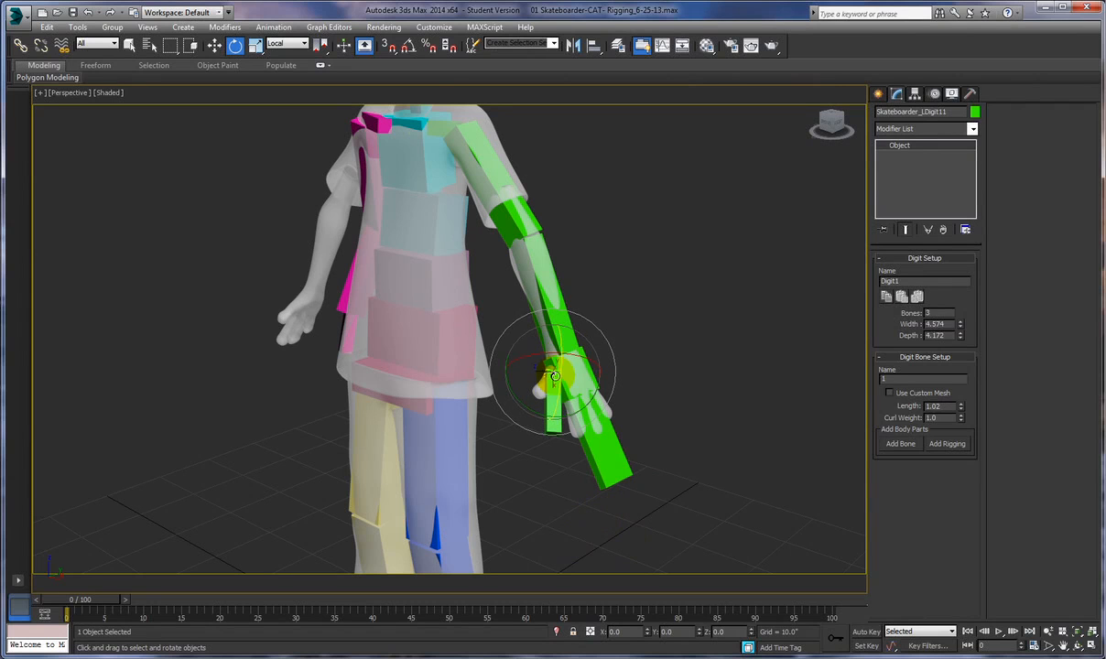
Step: Rotate the left thumb bones outward from the palm to follow the direction of the mesh thumb
{"action": "left_click", "coordinate": [540, 372]}
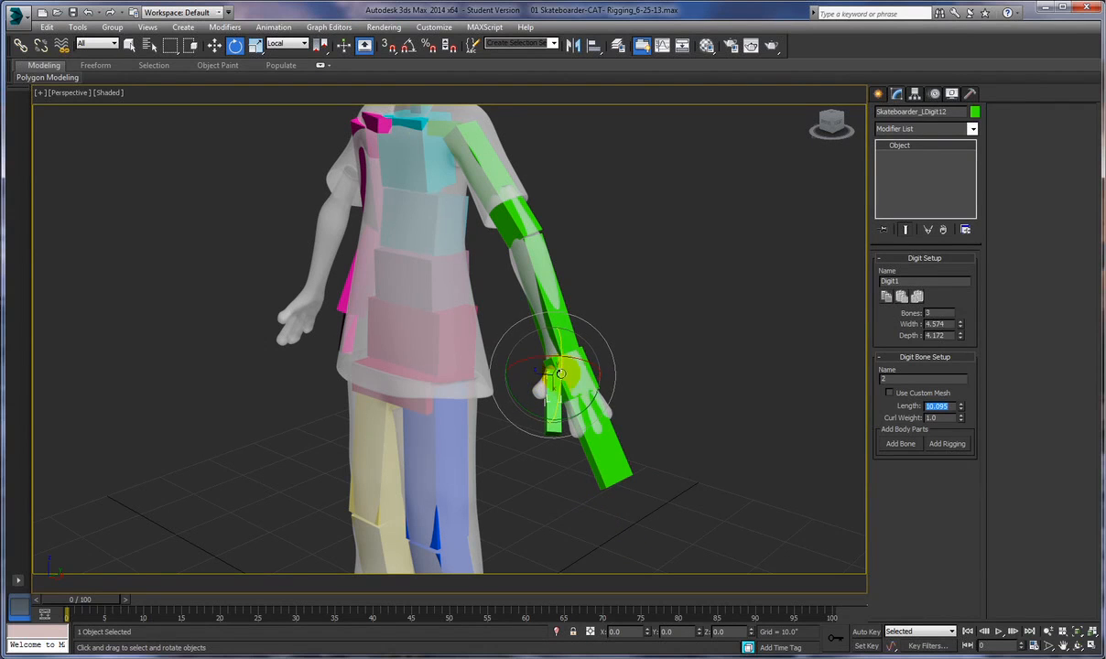
{"action": "scroll", "coordinate": [619, 469], "scroll_direction": "up", "scroll_amount": 3}
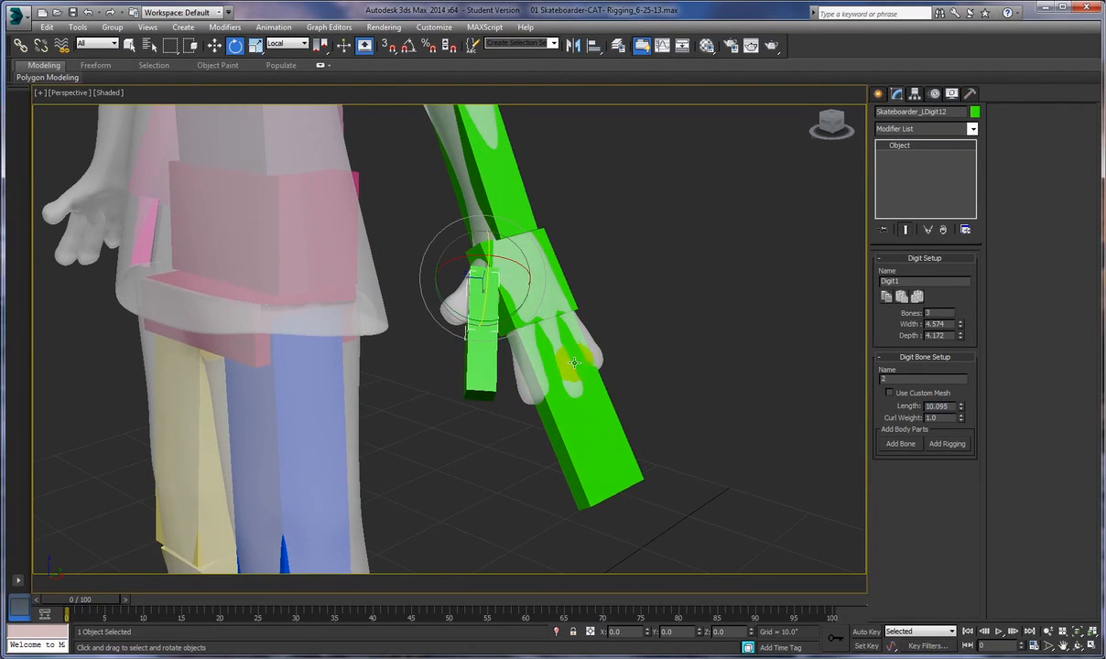
{"action": "left_click", "coordinate": [524, 294]}
{"action": "left_click_drag", "start_coordinate": [524, 294], "coordinate": [467, 317]}
{"action": "left_click", "coordinate": [441, 303]}
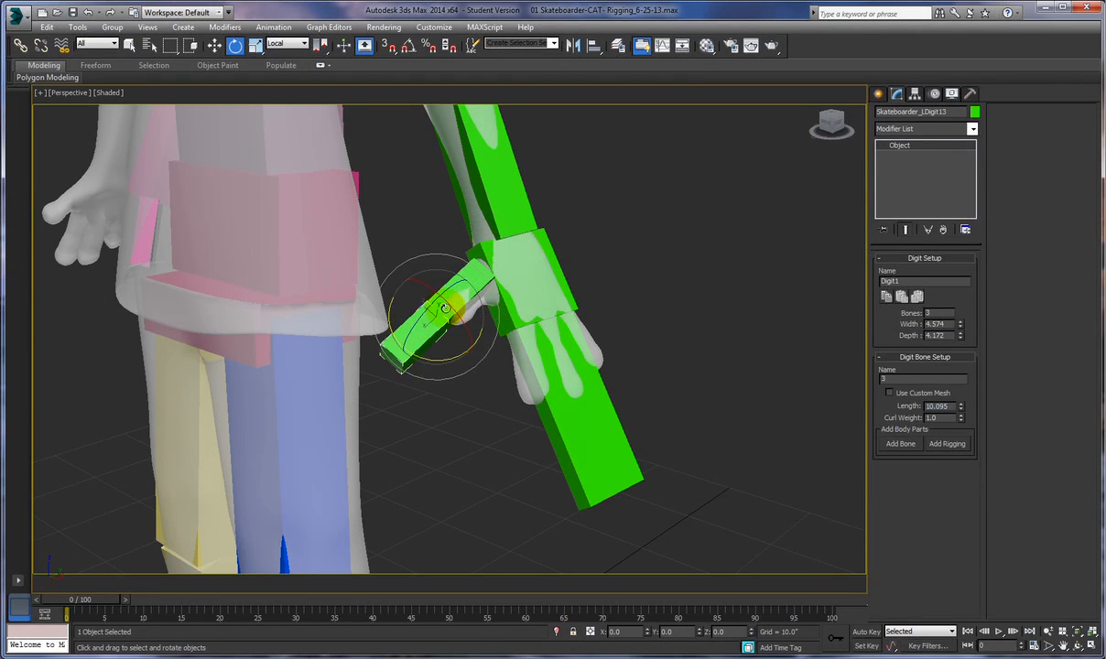
Step: Set the length of the thumb's base bone to 3.65
{"action": "left_click", "coordinate": [485, 275]}
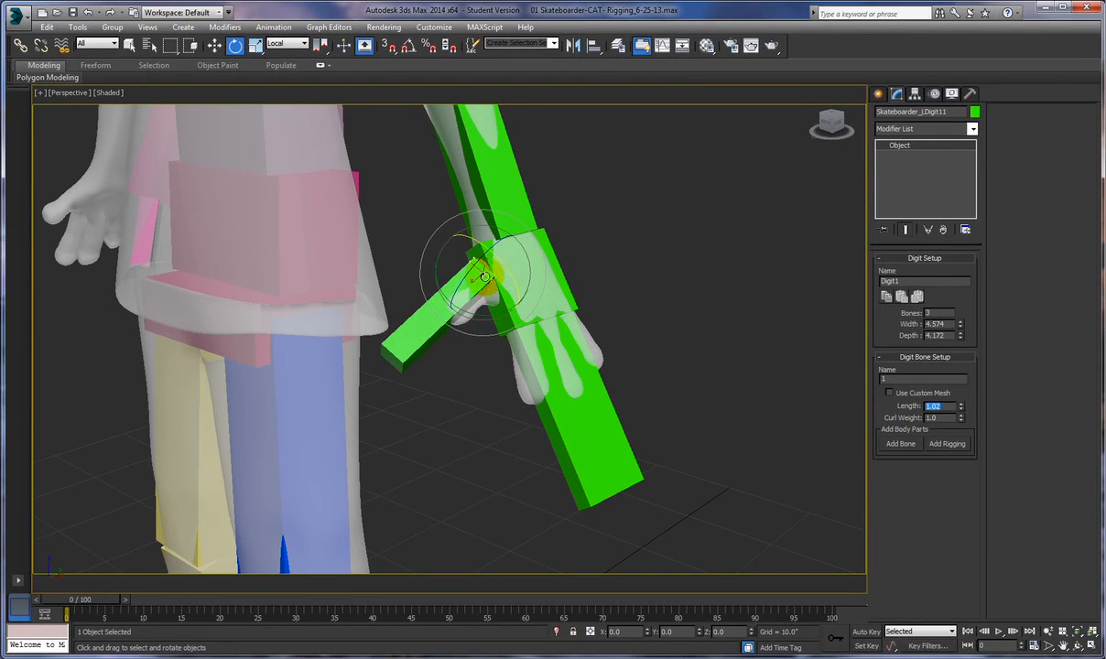
{"action": "type", "text": "4.56"}
{"action": "key", "text": "Return"}
{"action": "type", "text": "3.46"}
{"action": "key", "text": "Return"}
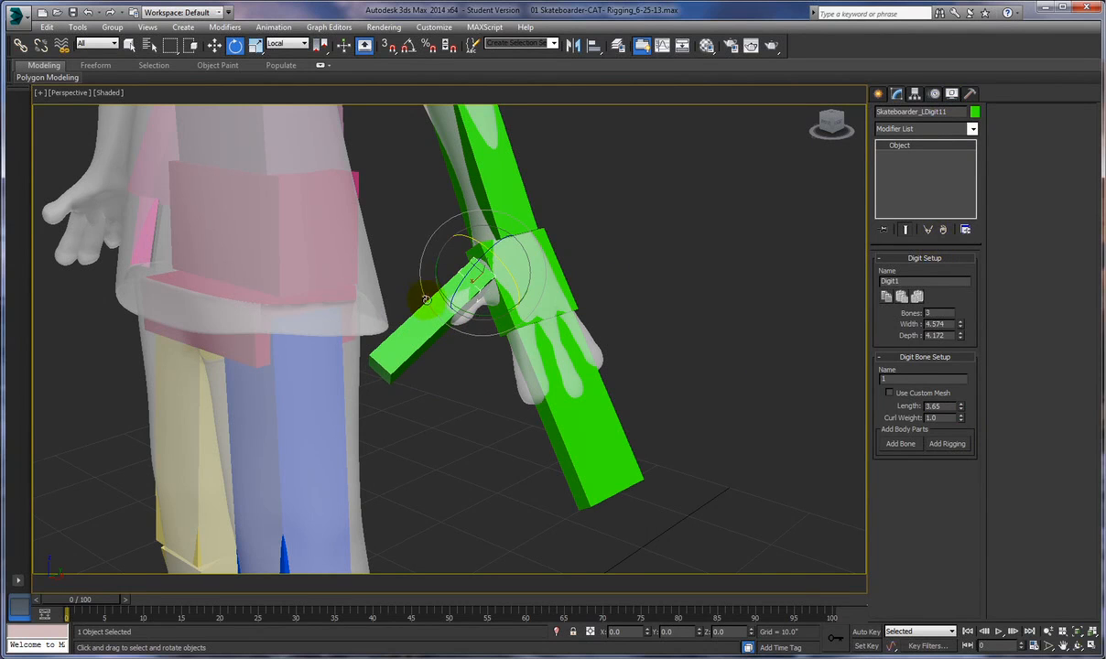
Step: Set the thumb bone lengths to 2.96 for the base, 3.025 for the middle and 4.355 for the tip
{"action": "left_click", "coordinate": [450, 305]}
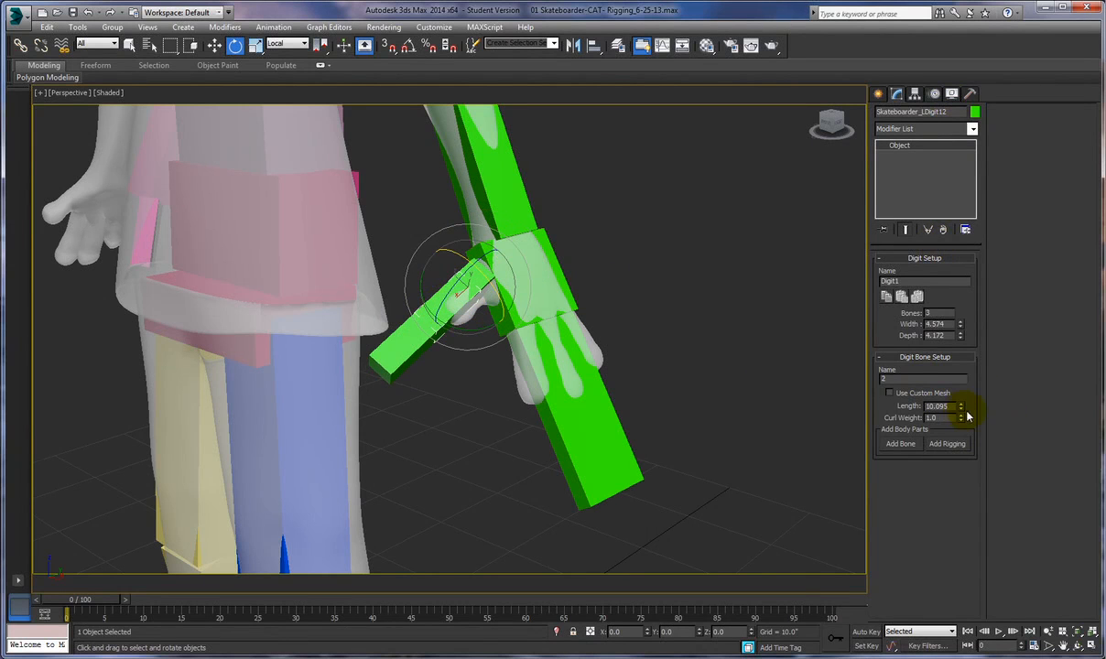
{"action": "left_click_drag", "start_coordinate": [961, 414], "coordinate": [890, 210]}
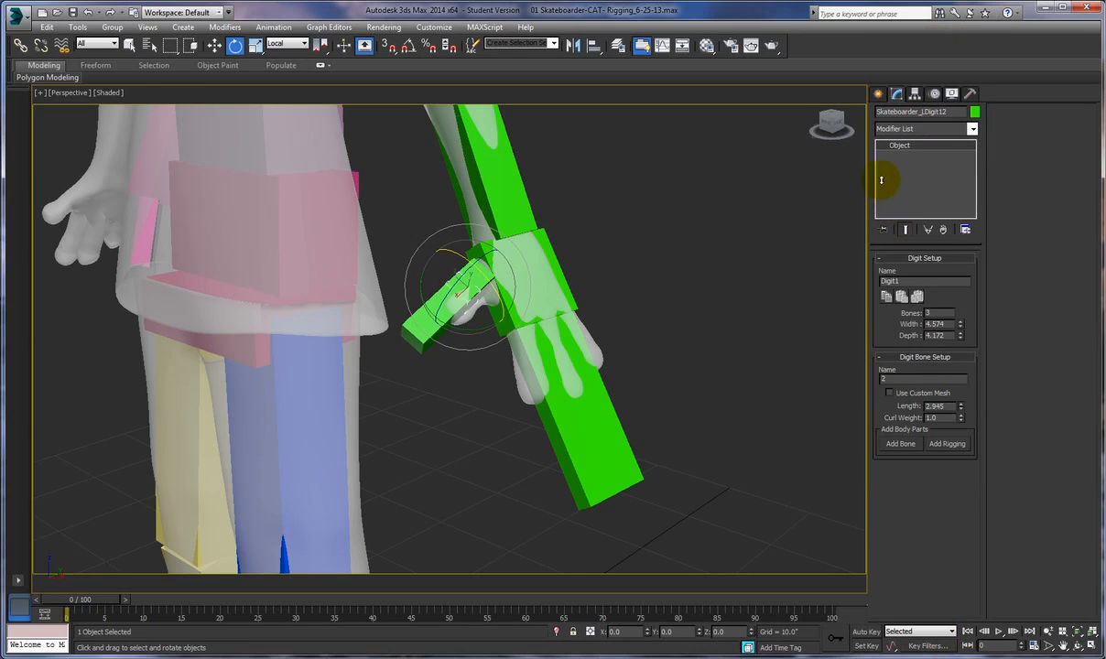
{"action": "left_click", "coordinate": [476, 271]}
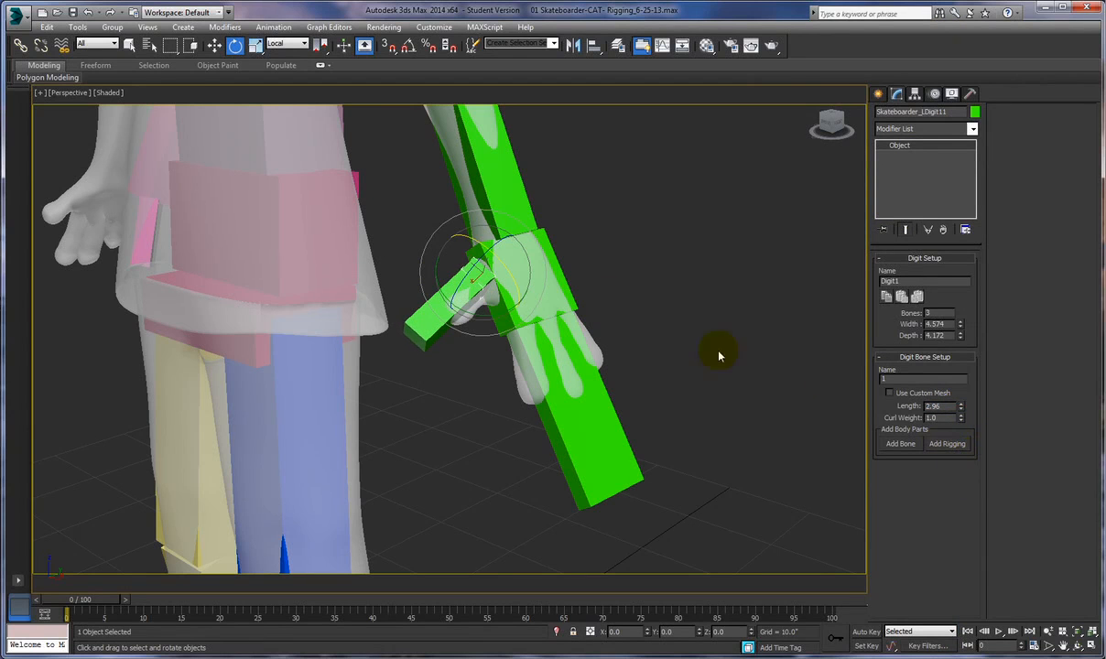
{"action": "mouse_move", "coordinate": [607, 277]}
{"action": "middle_mouse_down", "text": "ctrl+alt"}
{"action": "mouse_move", "coordinate": [608, 245]}
{"action": "mouse_move", "coordinate": [612, 256]}
{"action": "mouse_move", "coordinate": [597, 257]}
{"action": "mouse_move", "coordinate": [647, 277]}
{"action": "middle_mouse_up", "text": "ctrl+alt"}
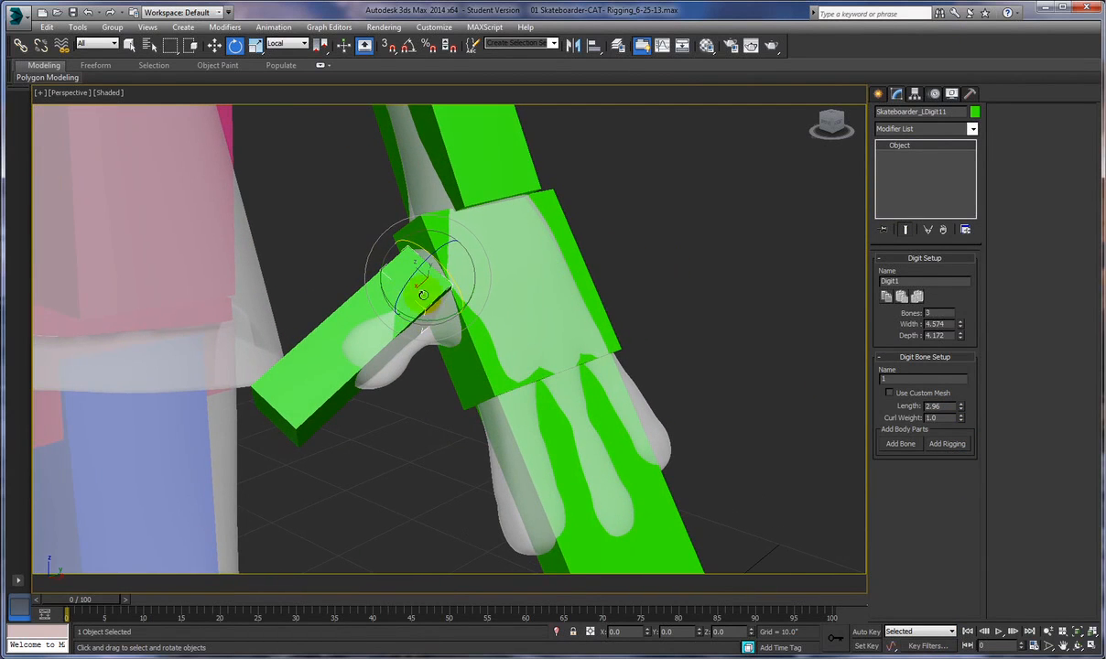
{"action": "left_click", "coordinate": [377, 309]}
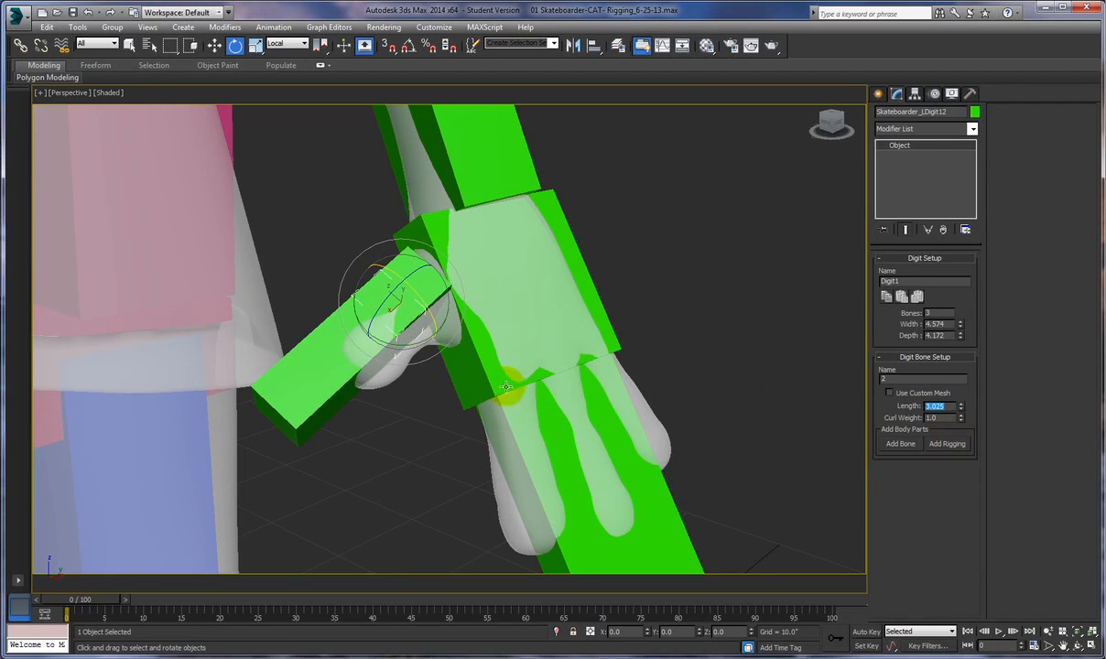
{"action": "left_click", "coordinate": [321, 370]}
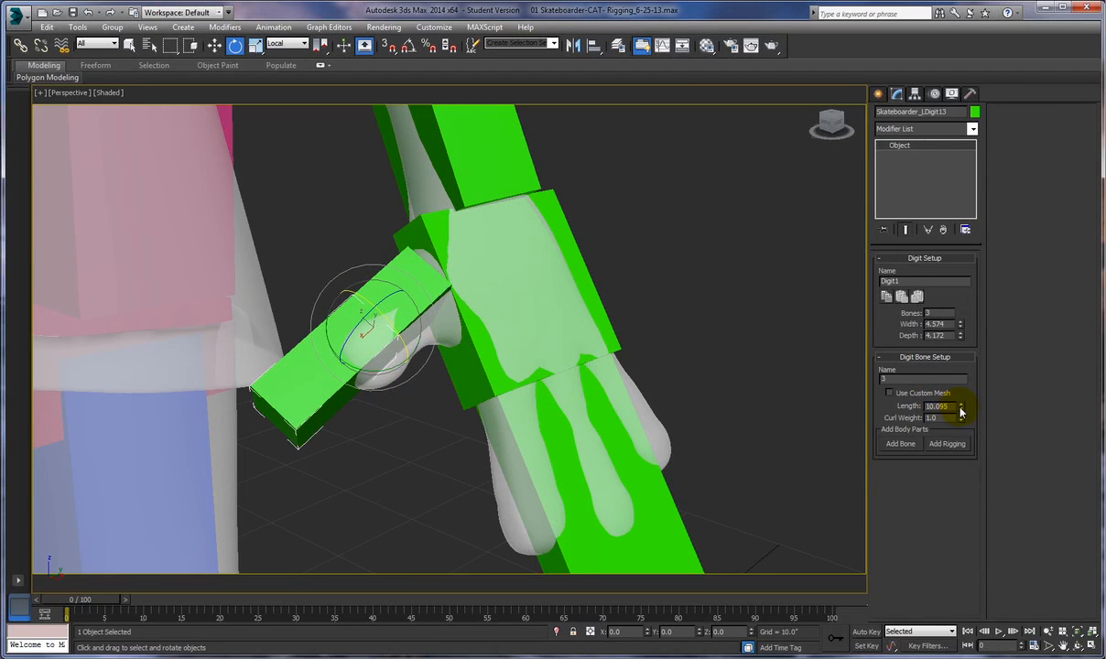
{"action": "left_click_drag", "start_coordinate": [961, 412], "coordinate": [877, 95]}
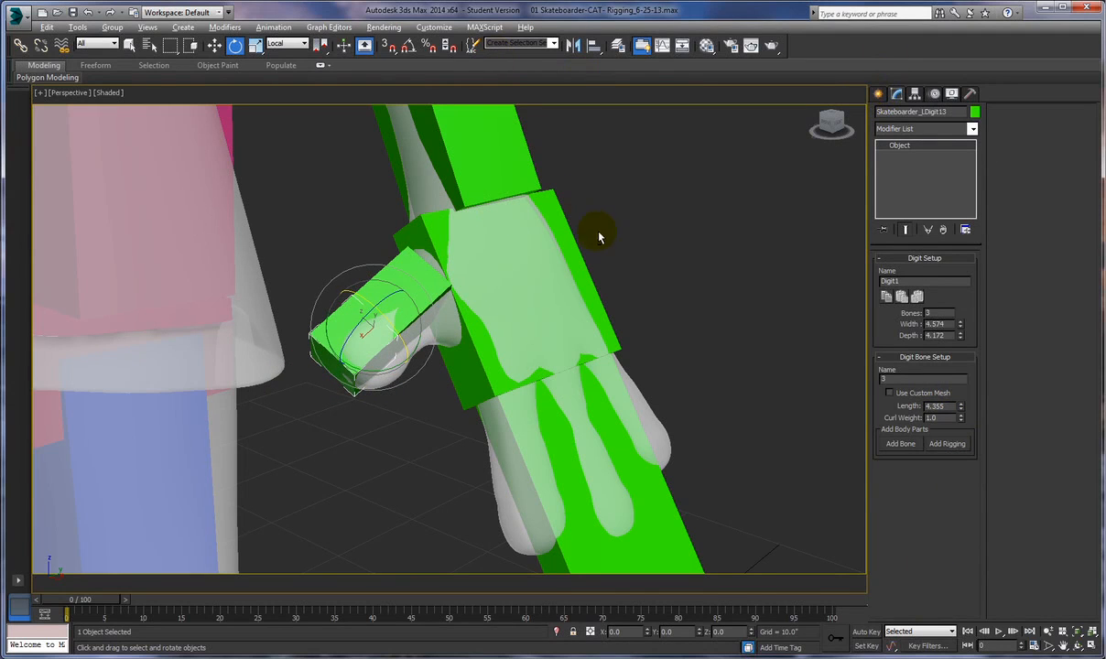
Step: Select all three thumb bones and move them about -0.416 along the local Z axis
{"action": "left_click", "coordinate": [415, 264]}
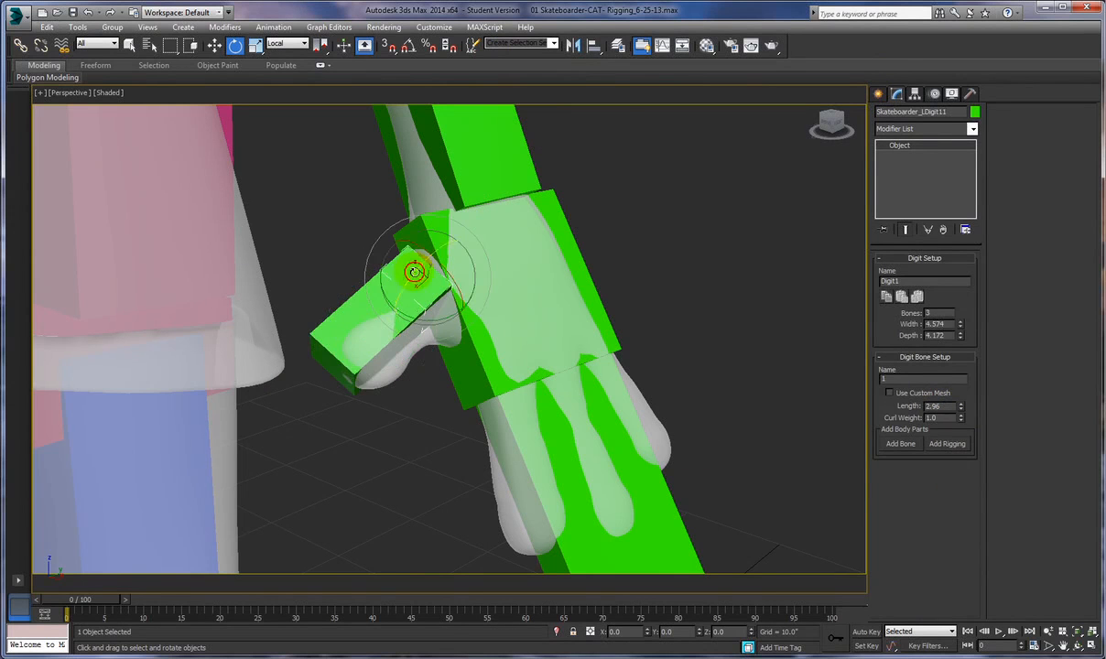
{"action": "mouse_move", "coordinate": [636, 316]}
{"action": "middle_mouse_down", "text": "alt"}
{"action": "mouse_move", "coordinate": [662, 249]}
{"action": "mouse_move", "coordinate": [716, 242]}
{"action": "mouse_move", "coordinate": [745, 266]}
{"action": "mouse_move", "coordinate": [628, 304]}
{"action": "mouse_move", "coordinate": [595, 298]}
{"action": "mouse_move", "coordinate": [649, 317]}
{"action": "middle_mouse_up", "text": "alt"}
{"action": "right_click", "coordinate": [648, 318]}
{"action": "left_click", "coordinate": [673, 320]}
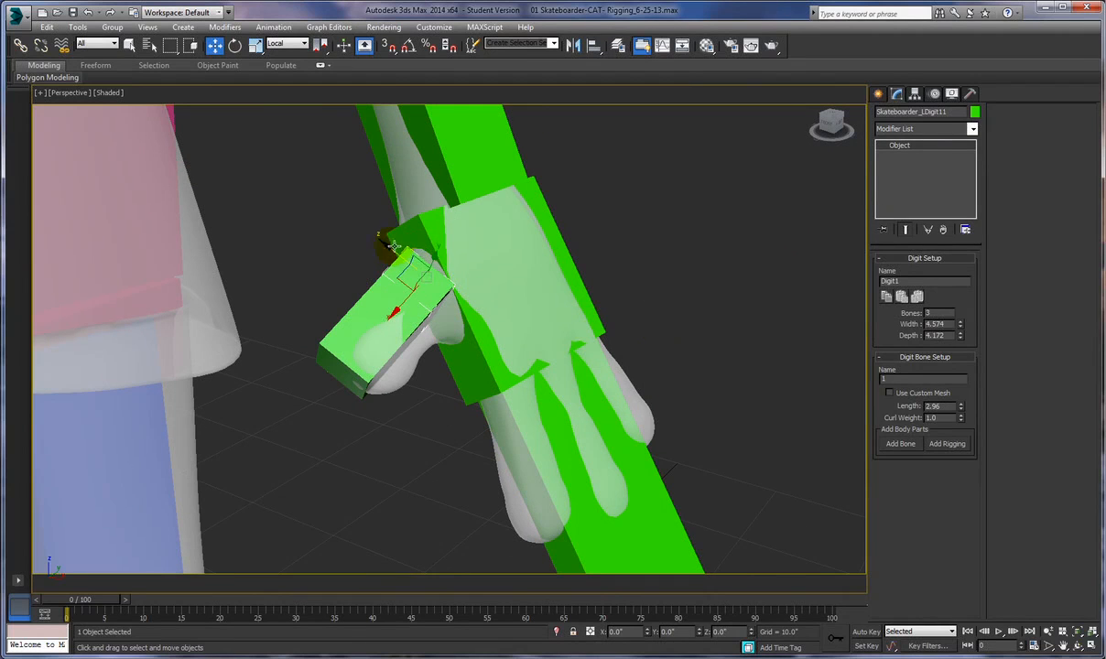
{"action": "mouse_move", "coordinate": [388, 245]}
{"action": "left_mouse_down"}
{"action": "mouse_move", "coordinate": [379, 240]}
{"action": "mouse_move", "coordinate": [390, 244]}
{"action": "left_mouse_up"}
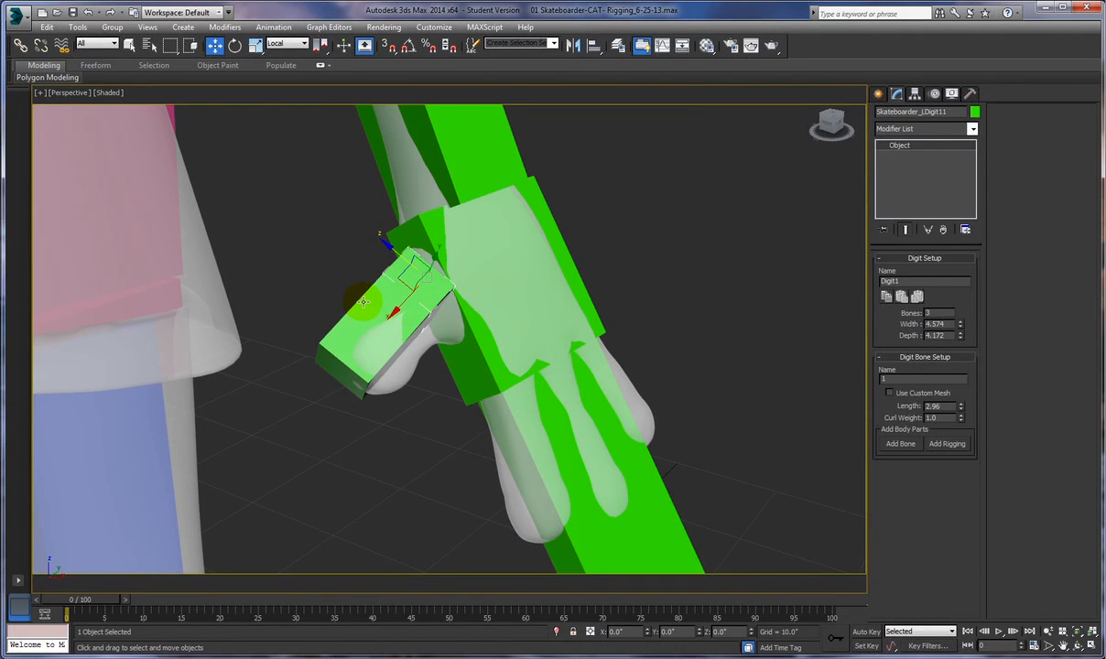
{"action": "double_click", "coordinate": [362, 300]}
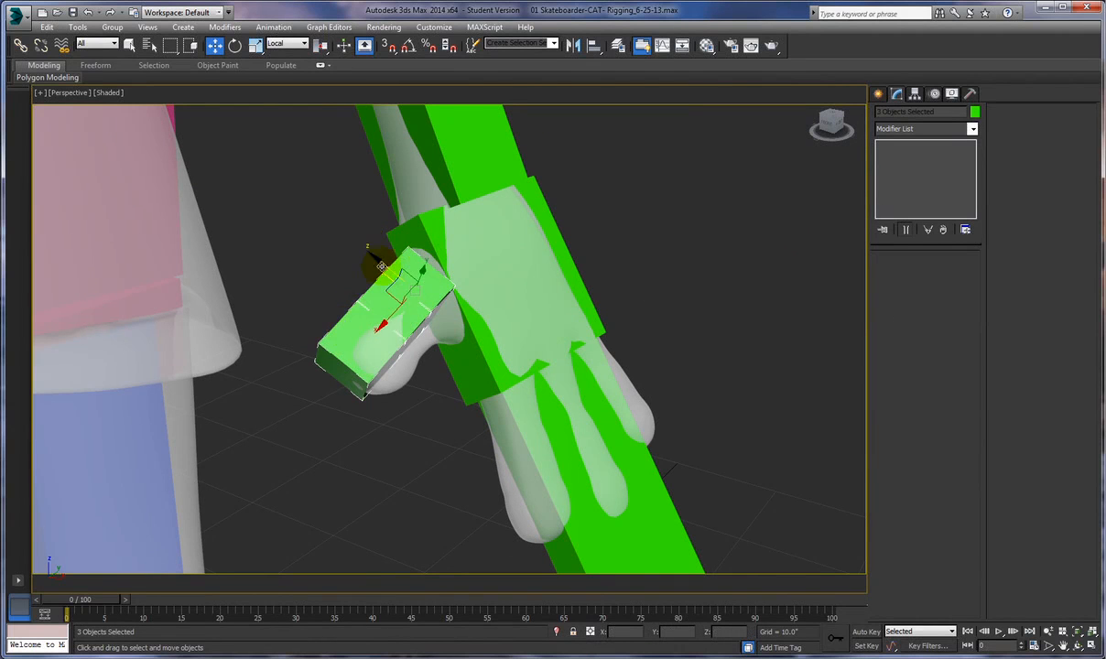
{"action": "left_click_drag", "start_coordinate": [379, 259], "coordinate": [392, 271]}
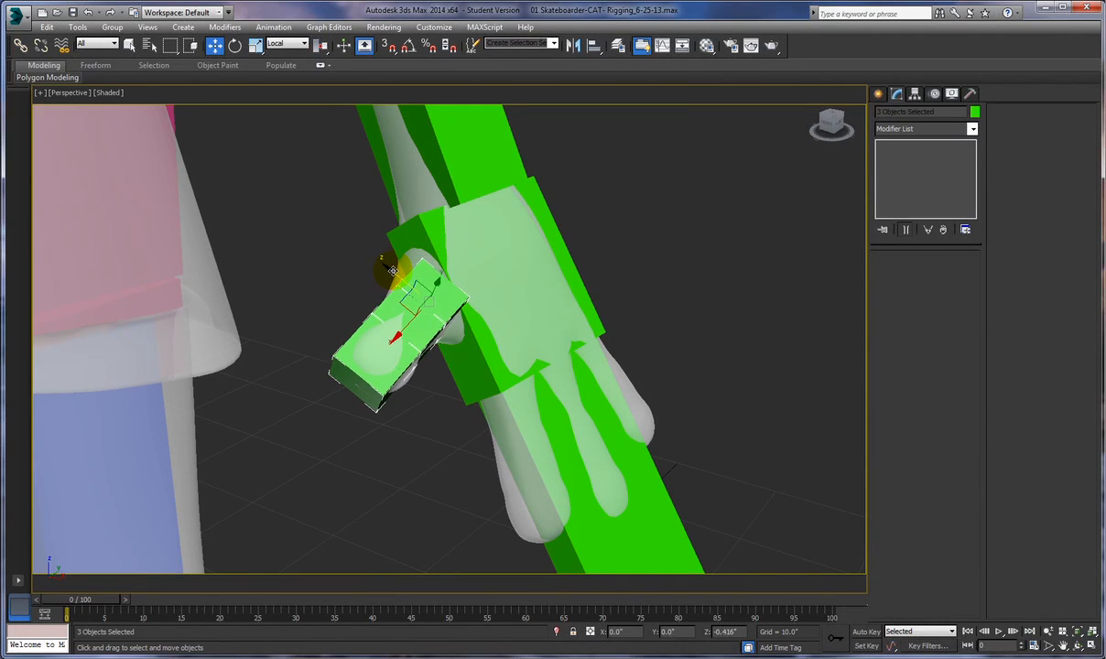
Step: Rotate the thumb chain to line up with the mesh thumb, and adjust the base bone's angle separately
{"action": "right_click", "coordinate": [603, 273]}
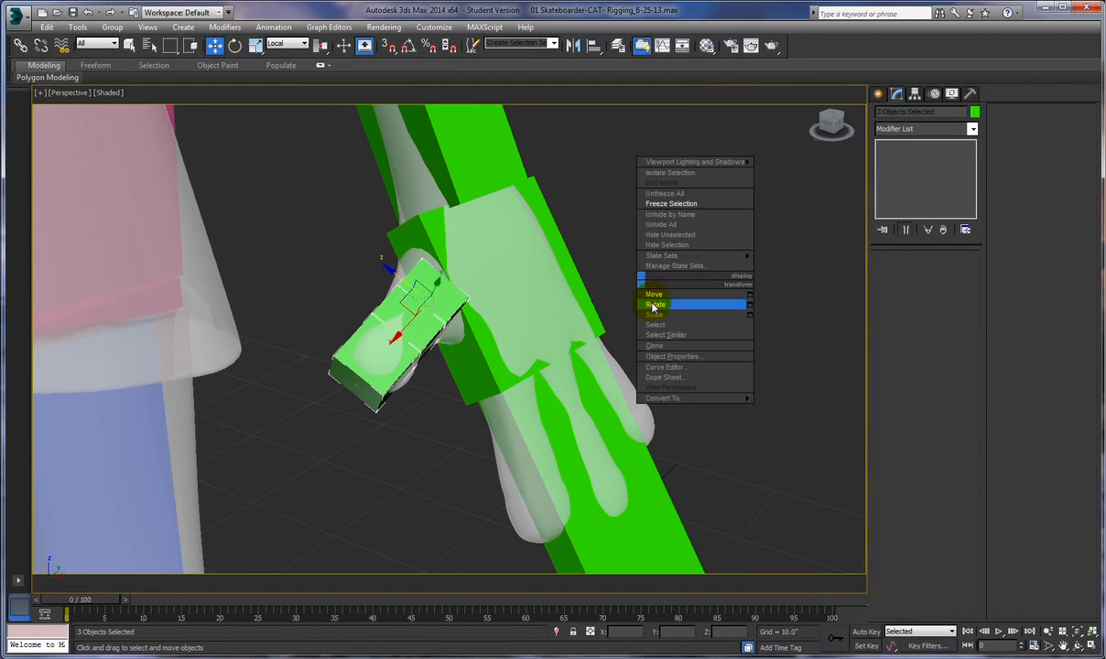
{"action": "left_click", "coordinate": [615, 296]}
{"action": "left_click_drag", "start_coordinate": [458, 302], "coordinate": [420, 279]}
{"action": "left_click", "coordinate": [452, 301]}
{"action": "mouse_move", "coordinate": [450, 316]}
{"action": "left_mouse_down"}
{"action": "mouse_move", "coordinate": [467, 323]}
{"action": "mouse_move", "coordinate": [441, 330]}
{"action": "left_mouse_up"}
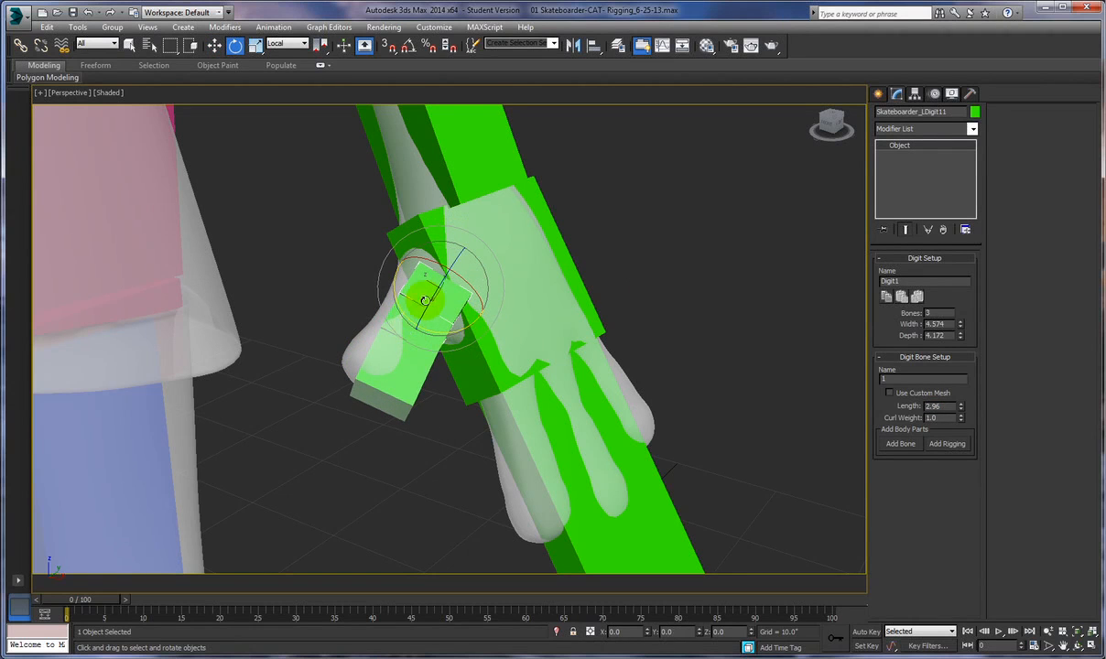
{"action": "left_click", "coordinate": [395, 342], "text": "ctrl"}
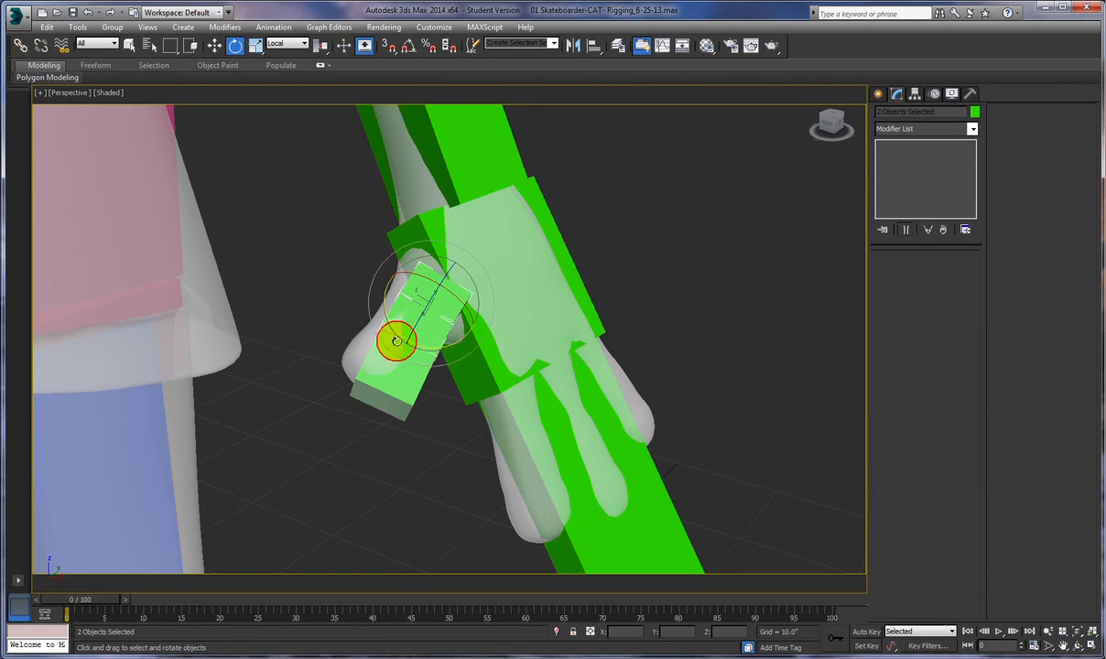
{"action": "mouse_move", "coordinate": [392, 325]}
{"action": "left_mouse_down"}
{"action": "mouse_move", "coordinate": [375, 315]}
{"action": "mouse_move", "coordinate": [387, 316]}
{"action": "left_mouse_up"}
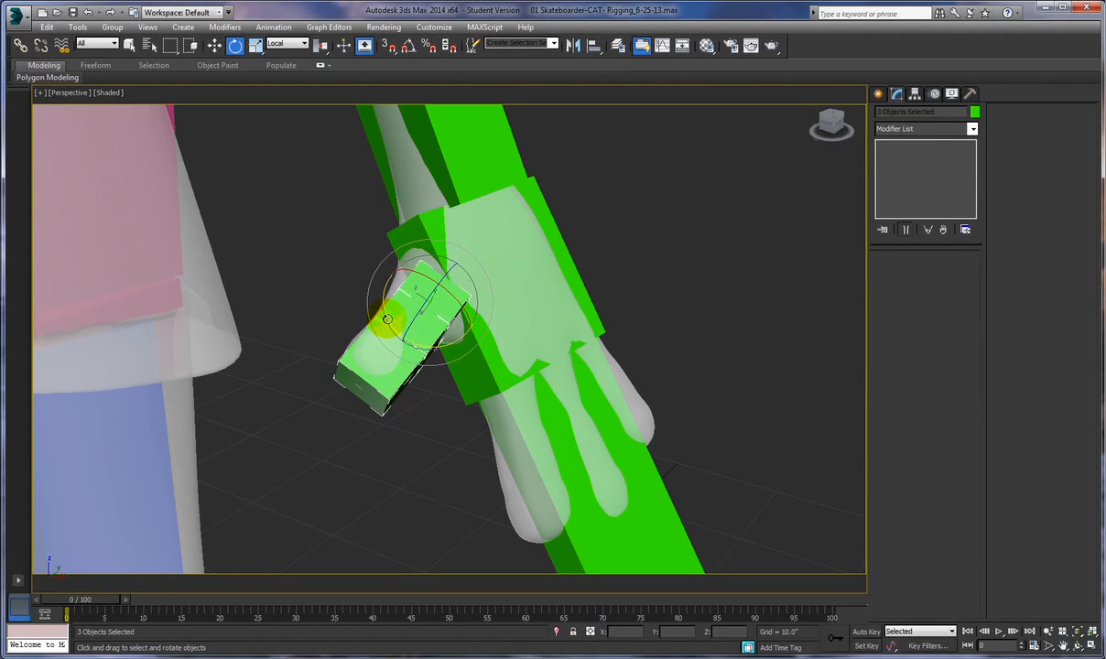
{"action": "left_click", "coordinate": [418, 288]}
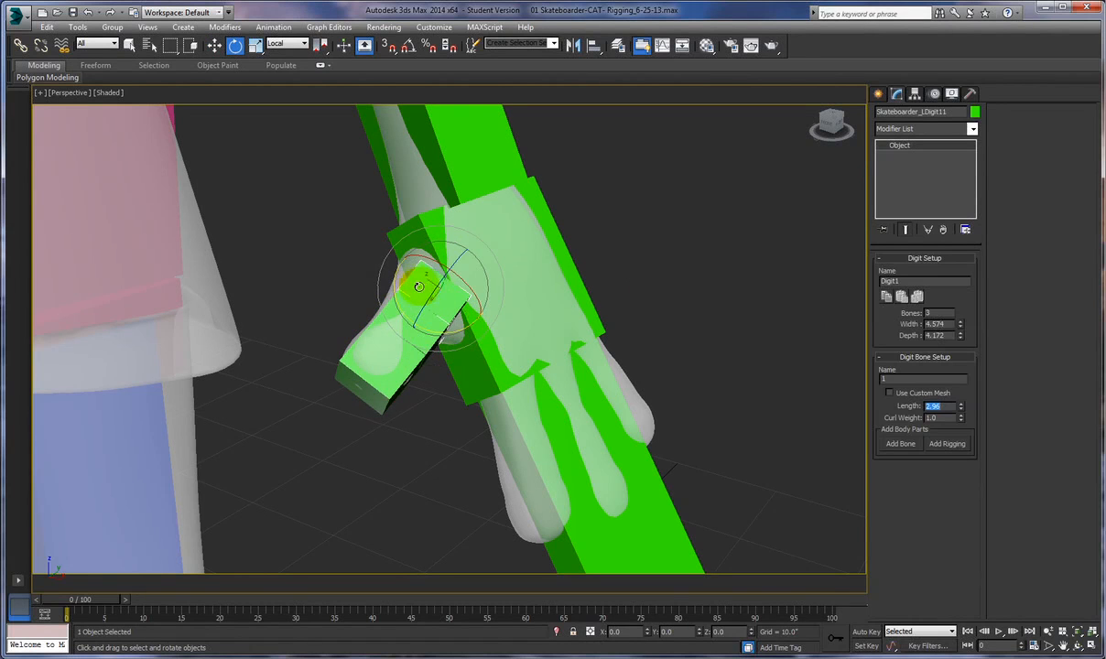
{"action": "left_click_drag", "start_coordinate": [385, 263], "coordinate": [467, 343]}
Step: Move the thumb's middle bone about -0.055 in X and 0.272 in Z, and reposition the tip bone over the mesh thumb
{"action": "right_click", "coordinate": [652, 279]}
{"action": "left_click", "coordinate": [656, 291]}
{"action": "left_click", "coordinate": [414, 320]}
{"action": "middle_click_drag", "start_coordinate": [467, 344], "coordinate": [501, 279], "text": "alt"}
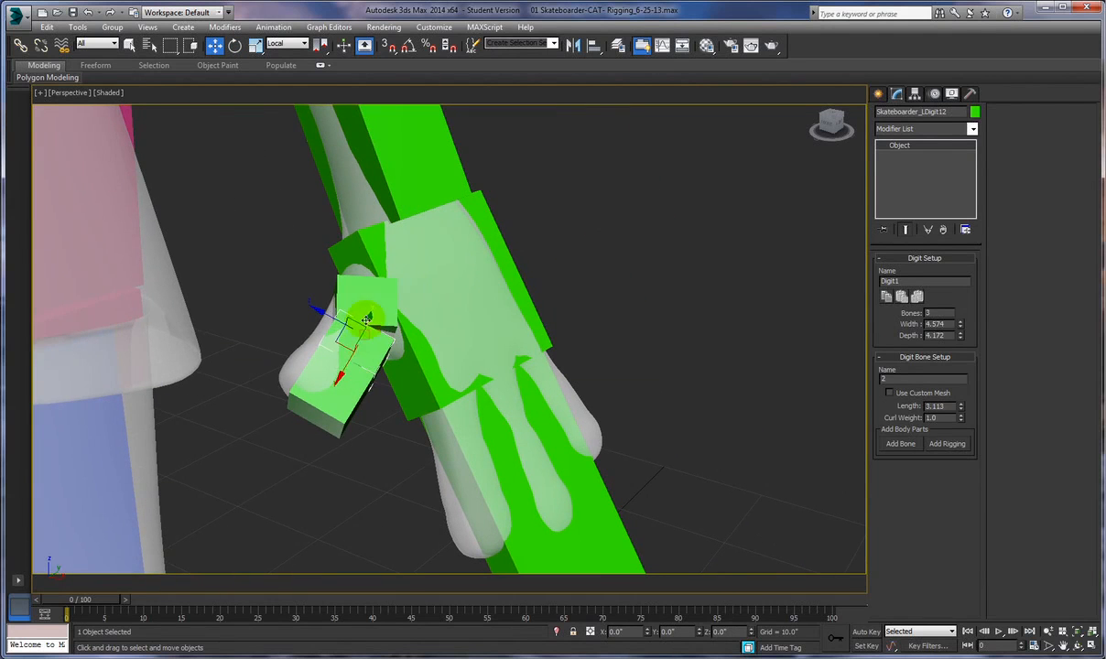
{"action": "left_click_drag", "start_coordinate": [339, 337], "coordinate": [331, 330]}
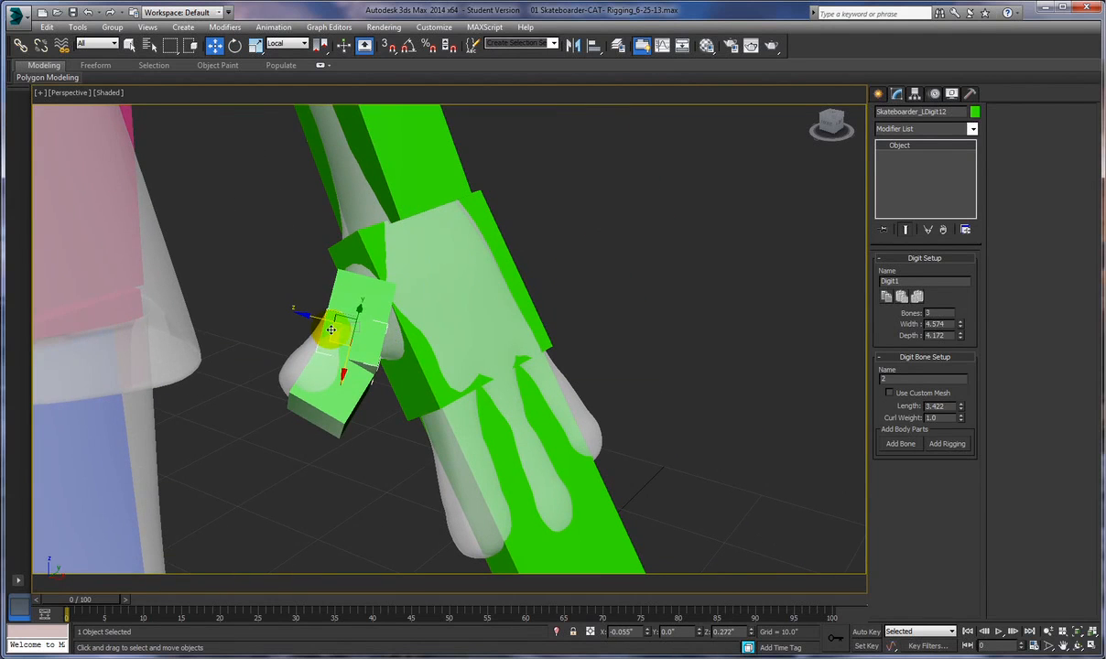
{"action": "left_click", "coordinate": [329, 370]}
{"action": "mouse_move", "coordinate": [329, 376]}
{"action": "left_mouse_down"}
{"action": "mouse_move", "coordinate": [306, 361]}
{"action": "mouse_move", "coordinate": [302, 389]}
{"action": "mouse_move", "coordinate": [330, 396]}
{"action": "left_mouse_up"}
Step: Rotate the thumb's base bone to match the mesh thumb as seen from the side of the hand
{"action": "right_click", "coordinate": [331, 395]}
{"action": "left_click", "coordinate": [336, 415]}
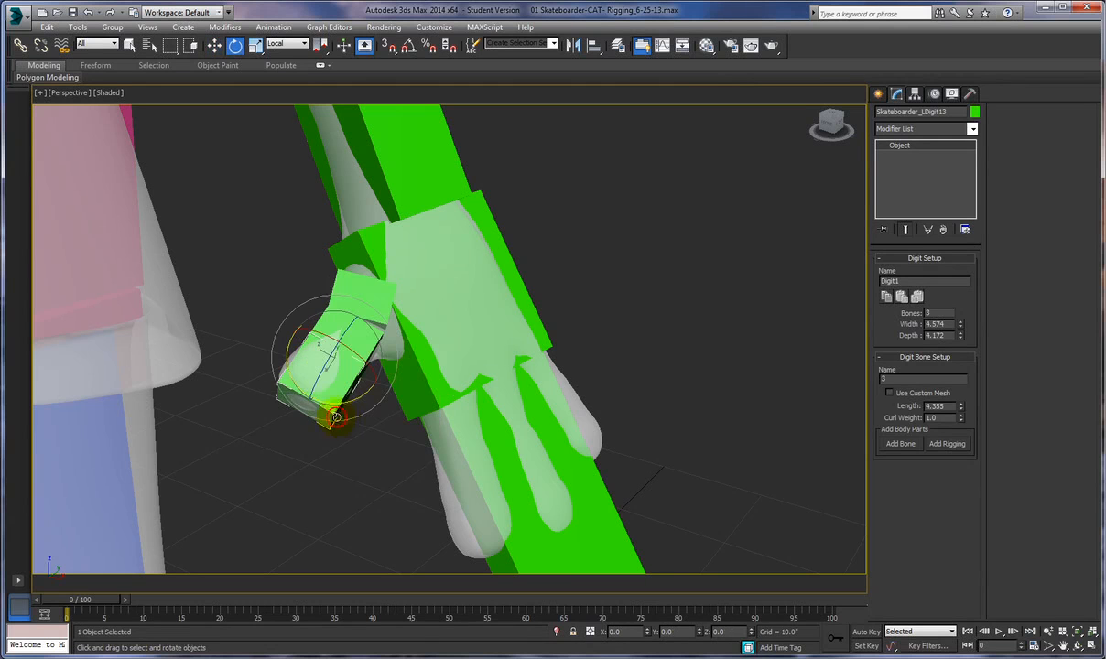
{"action": "middle_click_drag", "start_coordinate": [325, 399], "coordinate": [432, 297]}
{"action": "left_click", "coordinate": [221, 314]}
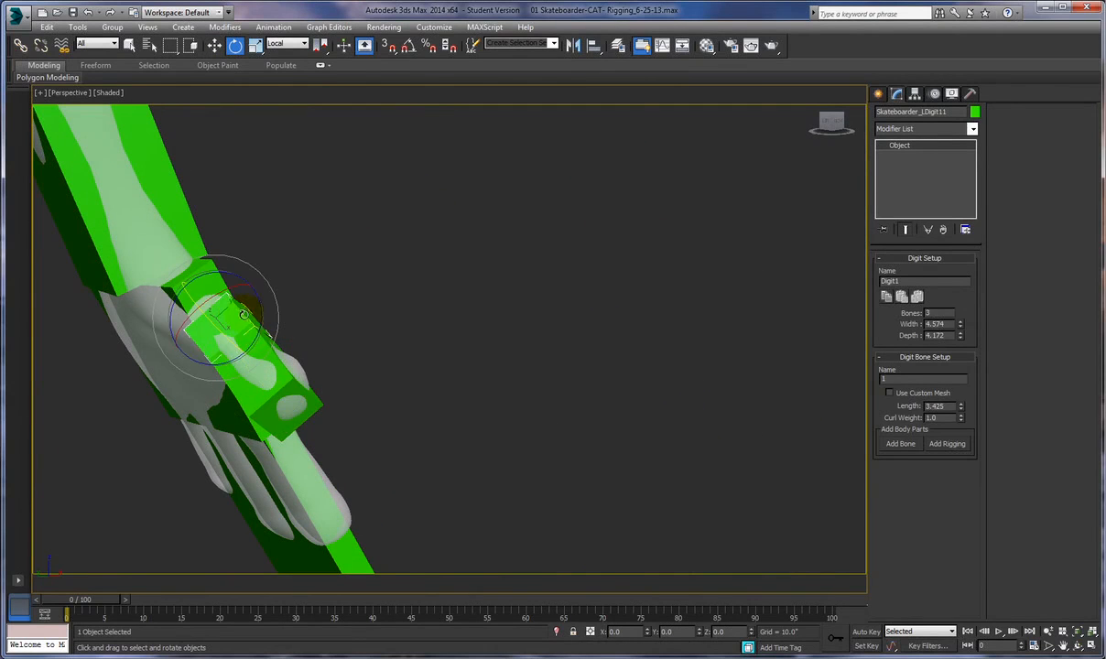
{"action": "left_click_drag", "start_coordinate": [254, 304], "coordinate": [263, 310]}
{"action": "middle_click_drag", "start_coordinate": [383, 319], "coordinate": [236, 348], "text": "alt"}
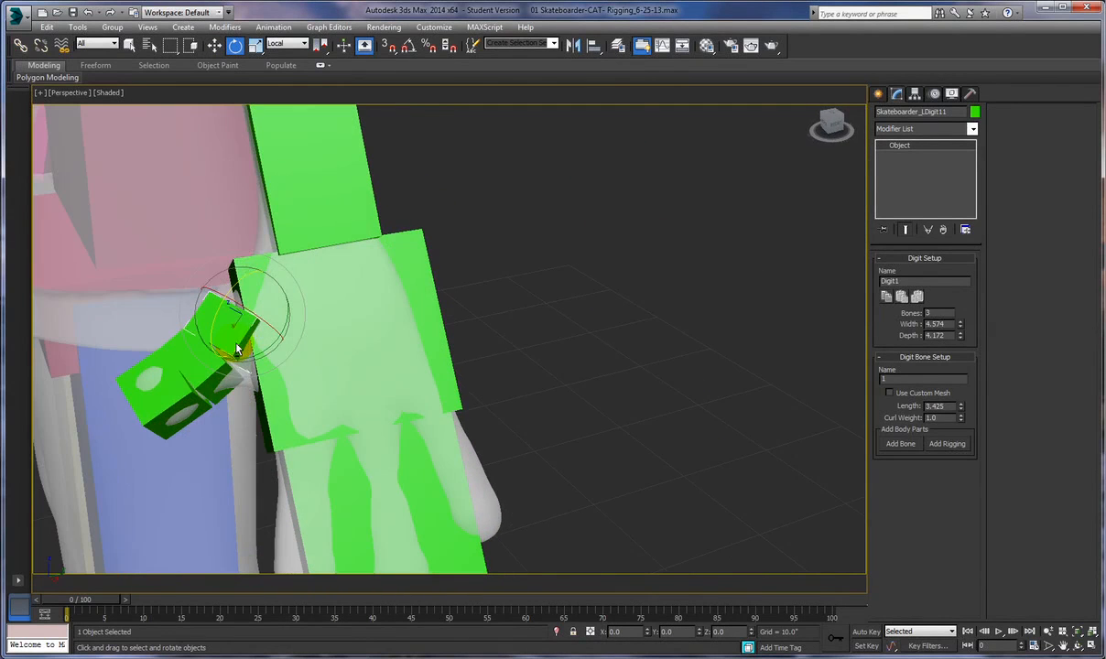
Step: Try a rotation of the thumb's middle bone and undo it
{"action": "left_click", "coordinate": [179, 367]}
{"action": "mouse_move", "coordinate": [171, 345]}
{"action": "left_mouse_down"}
{"action": "mouse_move", "coordinate": [161, 343]}
{"action": "mouse_move", "coordinate": [174, 321]}
{"action": "left_mouse_up"}
{"action": "left_click", "coordinate": [97, 12]}
{"action": "left_click", "coordinate": [87, 14]}
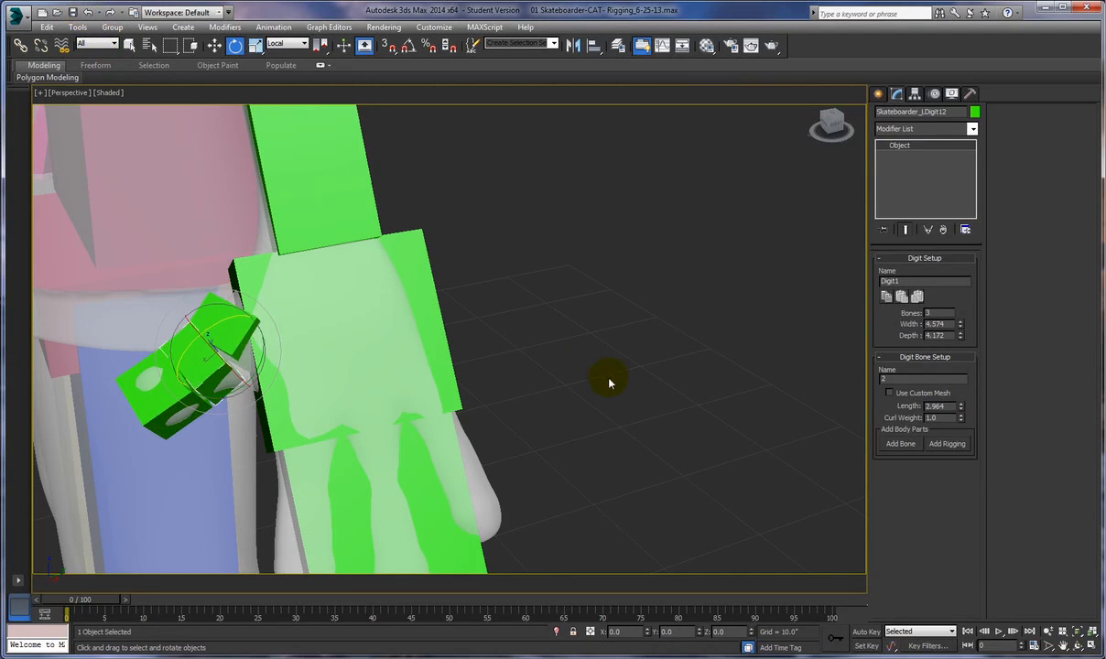
Step: Rotate the thumb's middle bone to line it up with the mesh thumb
{"action": "left_click", "coordinate": [575, 366]}
{"action": "left_click", "coordinate": [205, 360]}
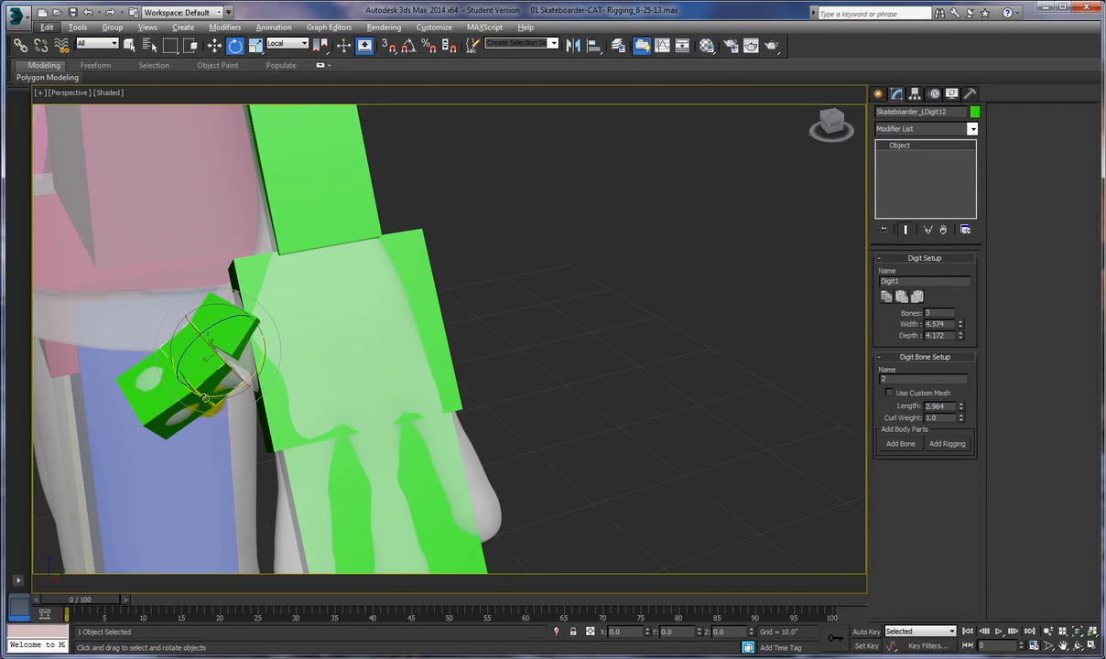
{"action": "left_click_drag", "start_coordinate": [215, 395], "coordinate": [228, 392]}
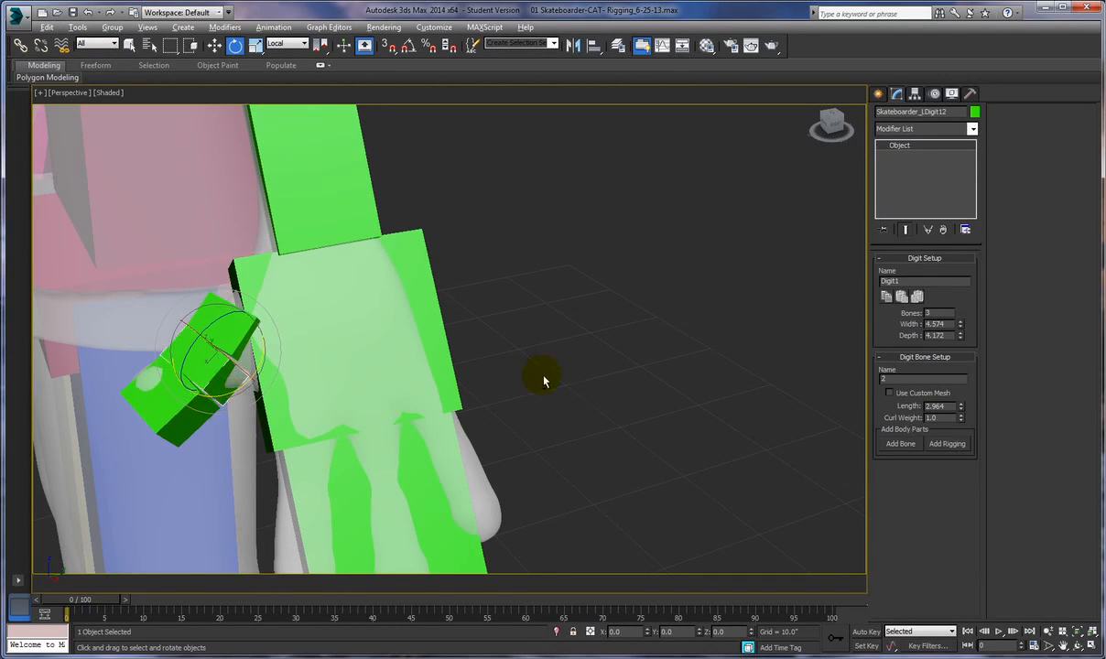
Step: Rotate the thumb's base bone about -5 degrees in local Y, and slightly turn the thumb's tip bone
{"action": "middle_click_drag", "start_coordinate": [538, 375], "coordinate": [591, 375], "text": "alt"}
{"action": "left_click", "coordinate": [261, 337]}
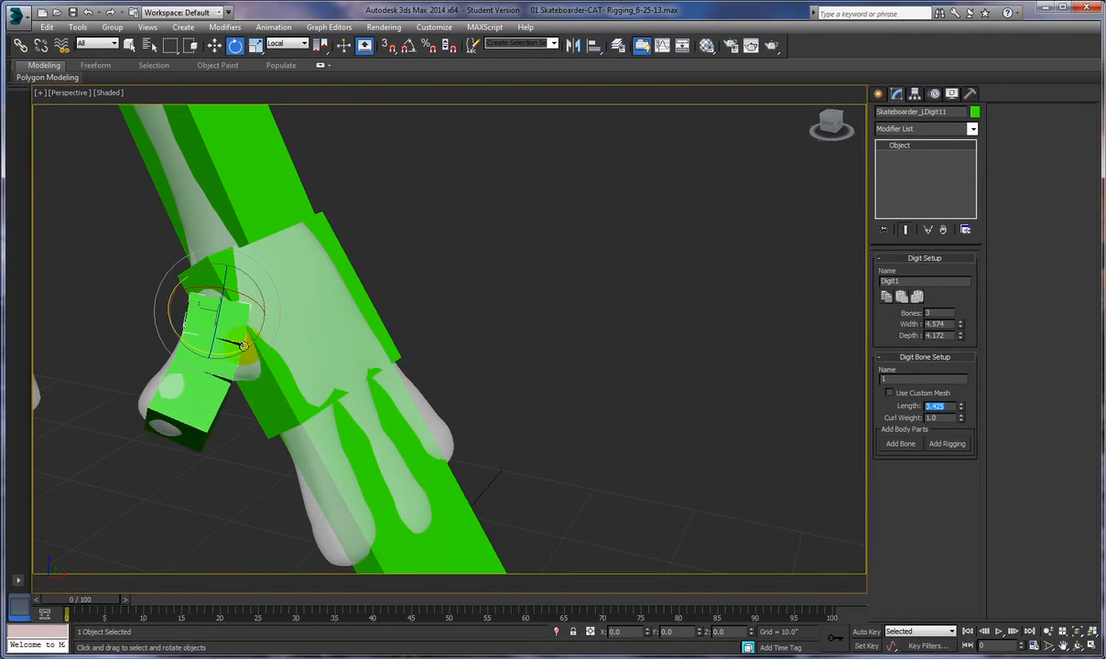
{"action": "left_click_drag", "start_coordinate": [239, 349], "coordinate": [231, 352]}
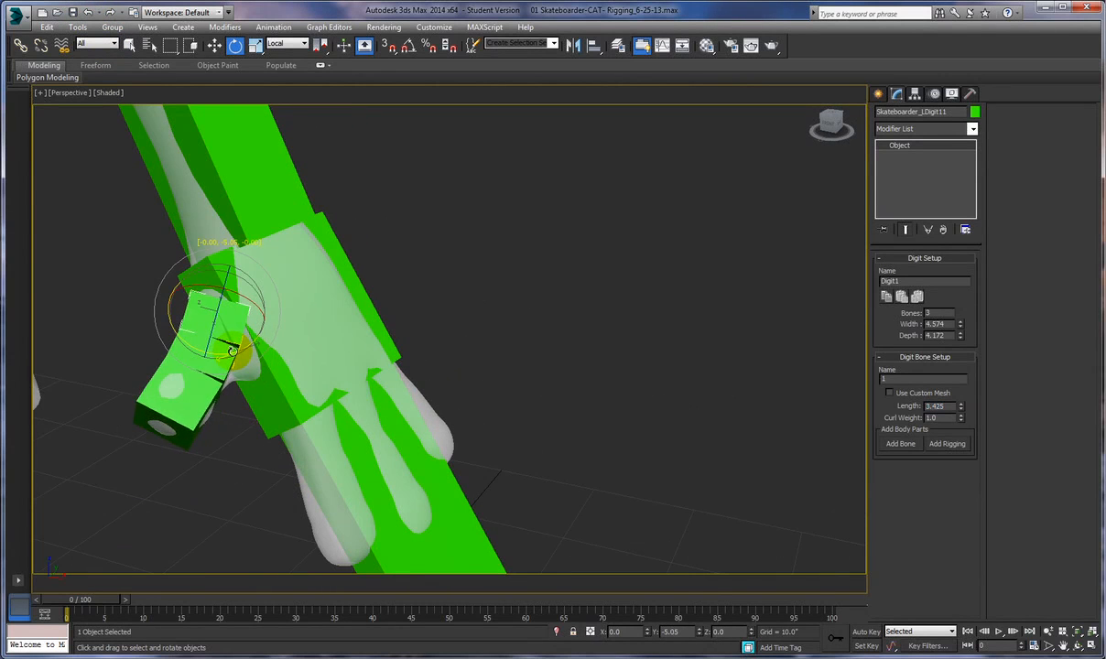
{"action": "left_click", "coordinate": [200, 419]}
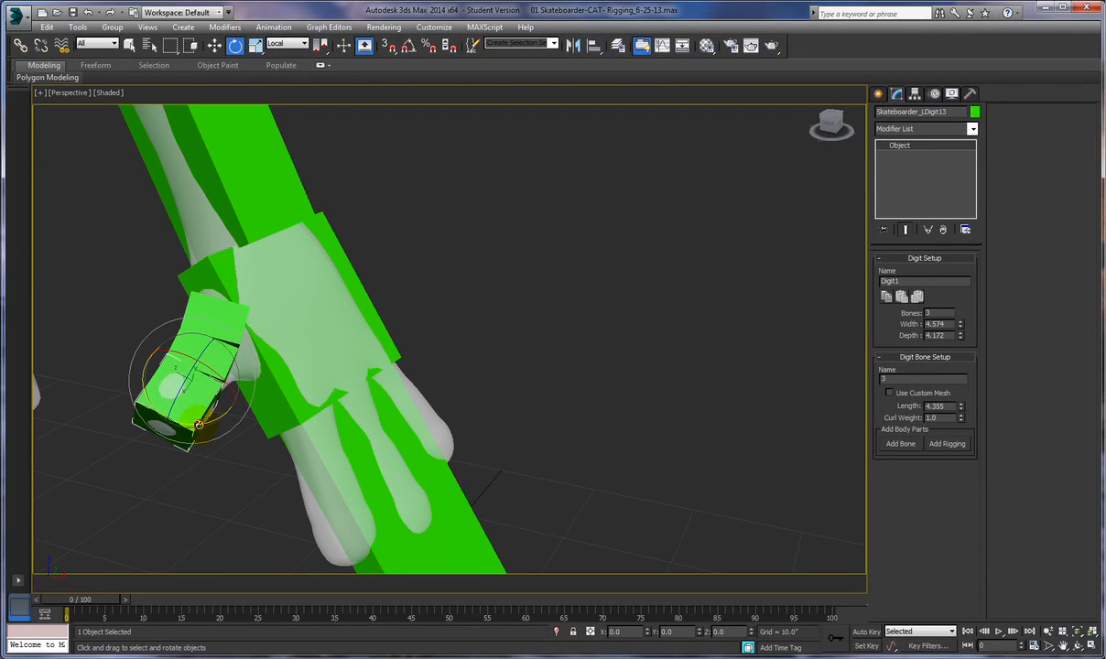
{"action": "left_click_drag", "start_coordinate": [203, 424], "coordinate": [203, 423]}
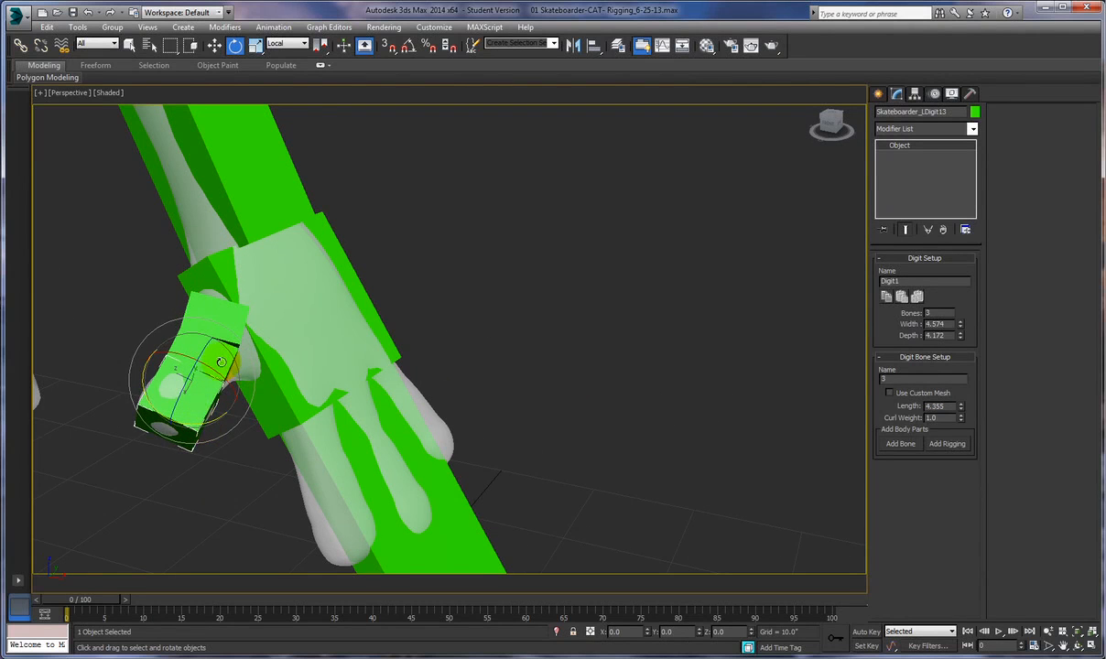
Step: Fine-tune the thumb base bone's rotation, including a slight turn around its local Z axis, to follow the mesh thumb
{"action": "left_click", "coordinate": [201, 356]}
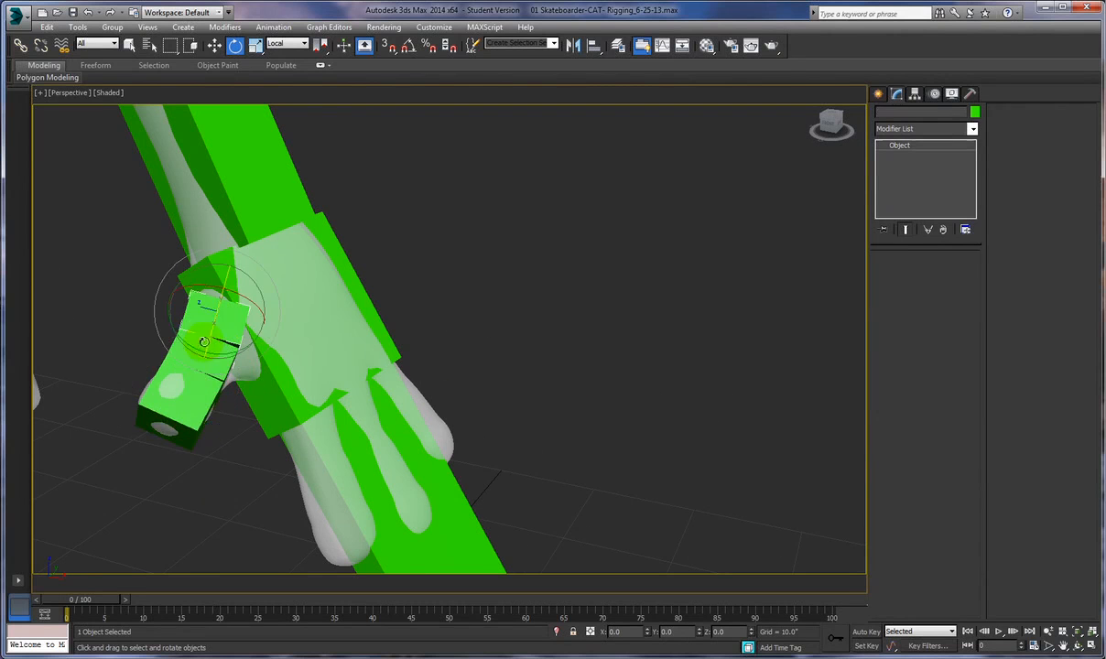
{"action": "left_click_drag", "start_coordinate": [197, 349], "coordinate": [200, 350]}
{"action": "middle_click_drag", "start_coordinate": [435, 330], "coordinate": [419, 301], "text": "alt"}
{"action": "left_click_drag", "start_coordinate": [227, 275], "coordinate": [227, 281]}
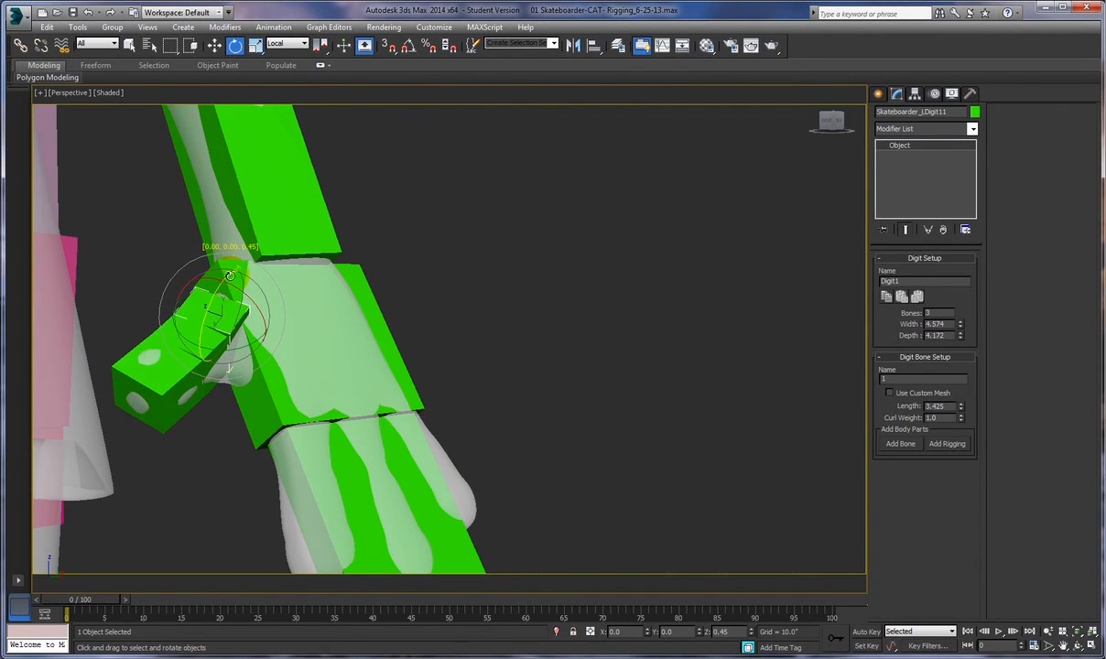
Step: Move the thumb's middle bone about -0.099 in local Y and its tip bone about -0.042 in local Y
{"action": "right_click", "coordinate": [425, 307]}
{"action": "left_click", "coordinate": [444, 317]}
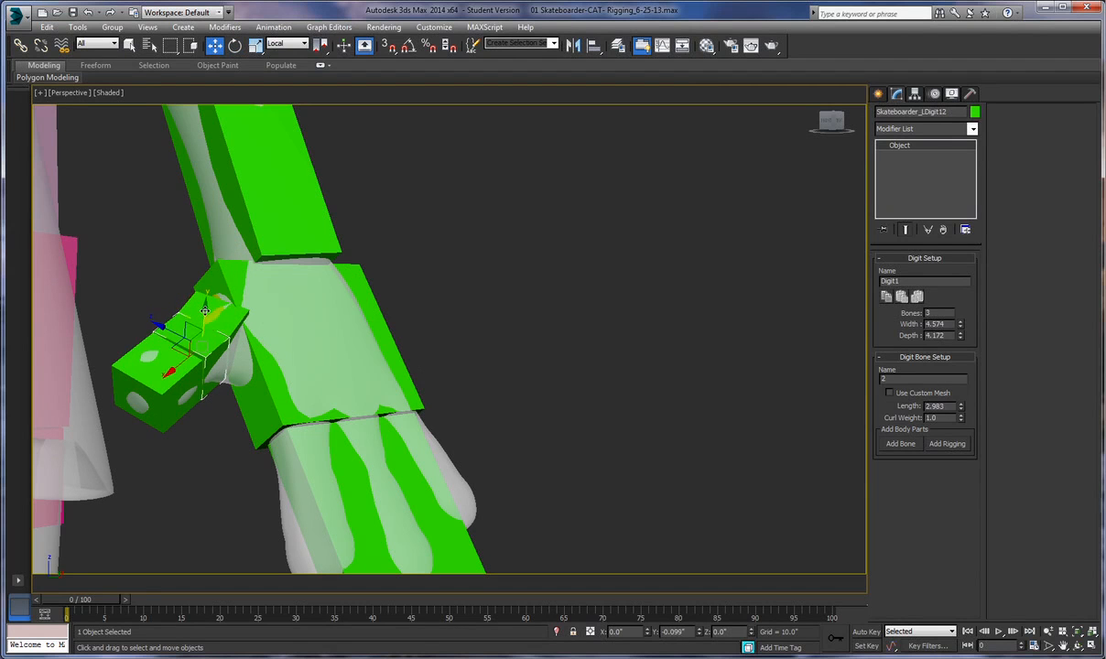
{"action": "left_click", "coordinate": [142, 351]}
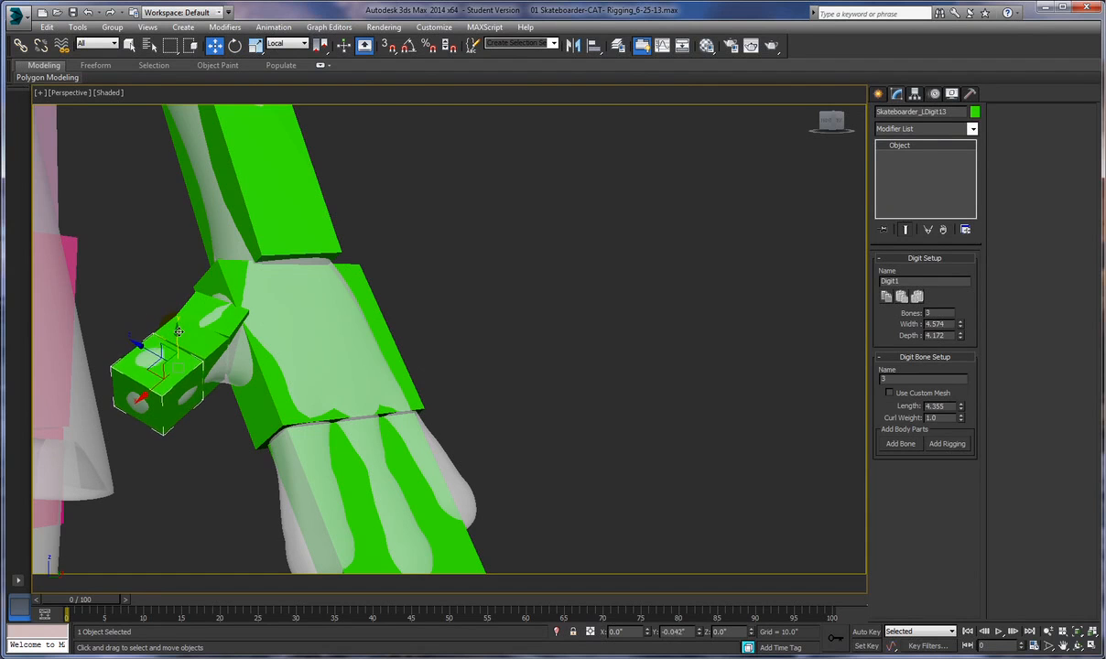
Step: Rotate the thumb's base bone again so the thumb chain follows the mesh thumb as seen from the back of the hand
{"action": "middle_click_drag", "start_coordinate": [467, 342], "coordinate": [286, 354], "text": "alt"}
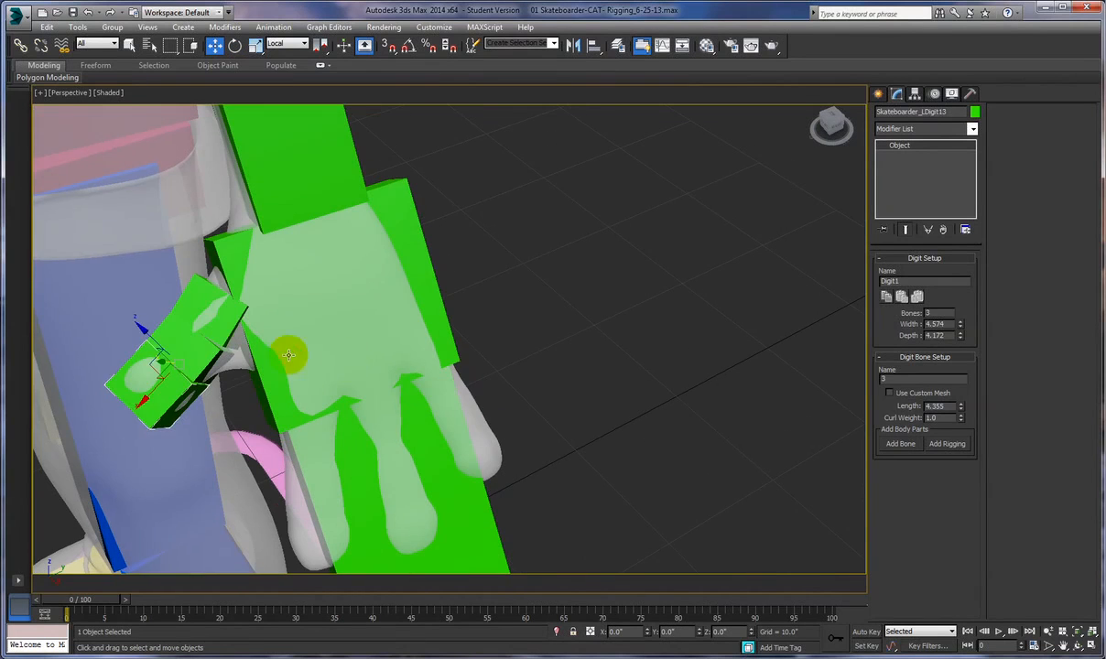
{"action": "left_click", "coordinate": [201, 300]}
{"action": "right_click", "coordinate": [459, 340]}
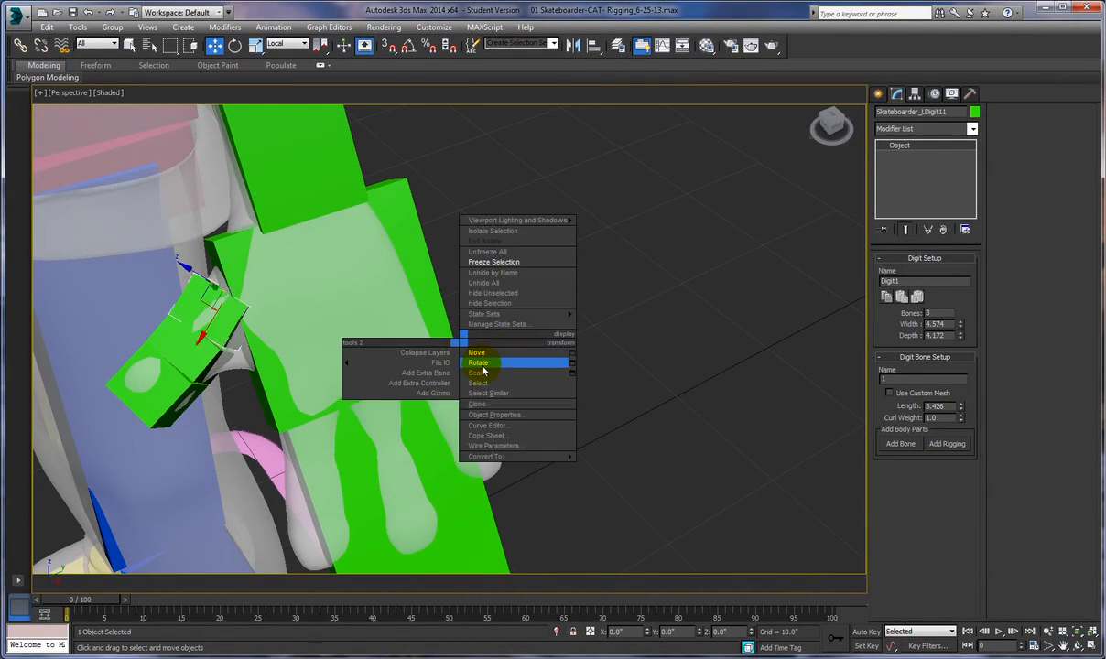
{"action": "left_click", "coordinate": [478, 363]}
{"action": "left_click_drag", "start_coordinate": [247, 291], "coordinate": [250, 308]}
Step: Set the width of the finger digit (Digit2) to 17.464 so it spans all the mesh fingers
{"action": "middle_click_drag", "start_coordinate": [457, 304], "coordinate": [506, 286], "text": "alt"}
{"action": "left_click", "coordinate": [358, 331]}
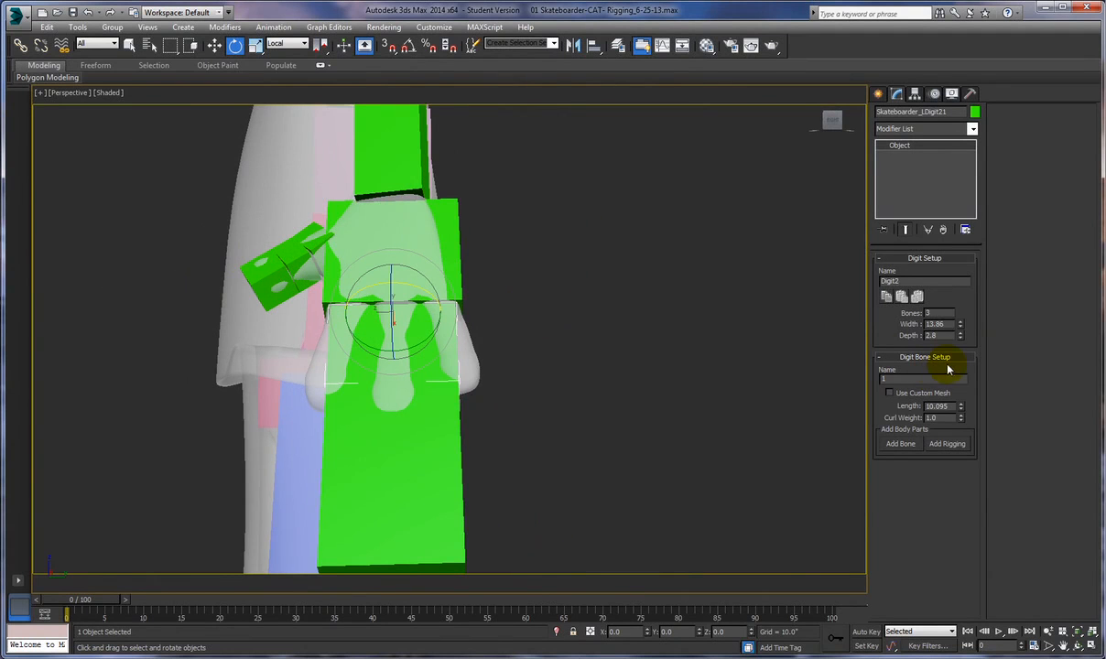
{"action": "left_click_drag", "start_coordinate": [961, 328], "coordinate": [956, 306]}
{"action": "left_click_drag", "start_coordinate": [953, 305], "coordinate": [956, 303]}
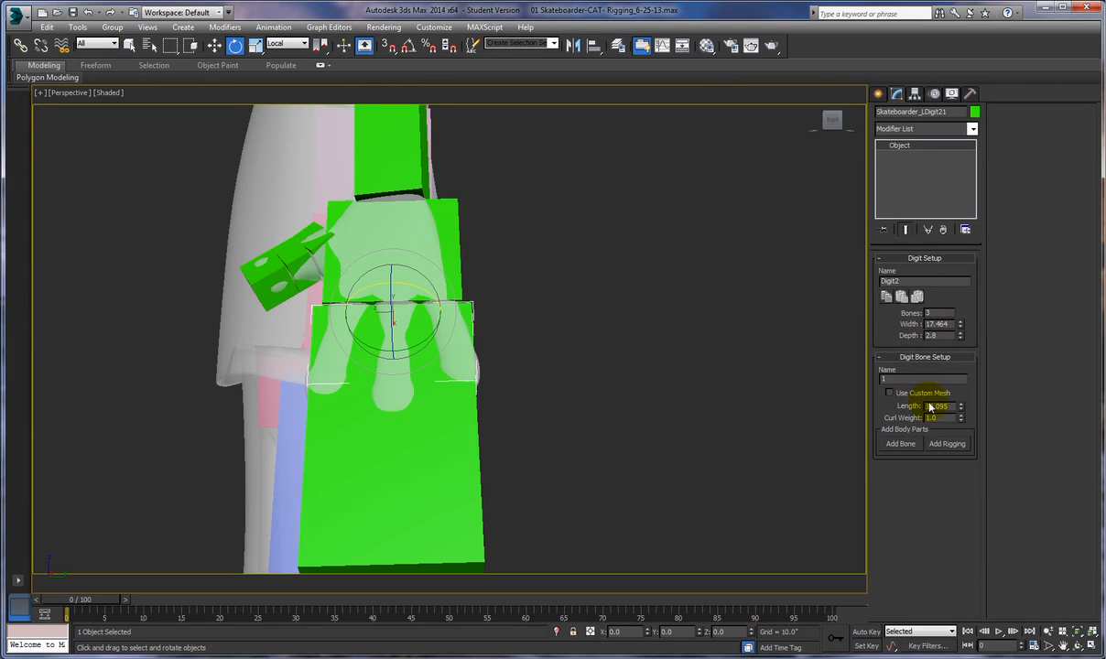
Step: Shorten the finger digit's bones, setting the first bone's length to 3.095, the second to 3.545 and the third to 7.095
{"action": "left_click_drag", "start_coordinate": [962, 412], "coordinate": [801, 172]}
{"action": "left_click", "coordinate": [362, 354]}
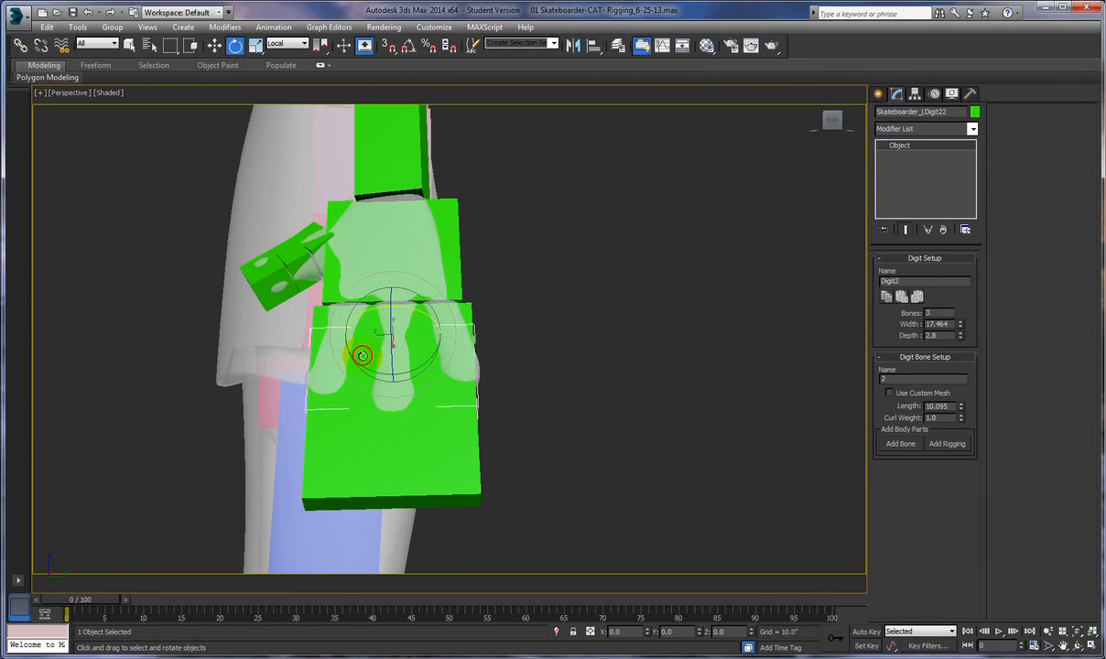
{"action": "left_click_drag", "start_coordinate": [961, 412], "coordinate": [827, 144]}
{"action": "left_click", "coordinate": [454, 410]}
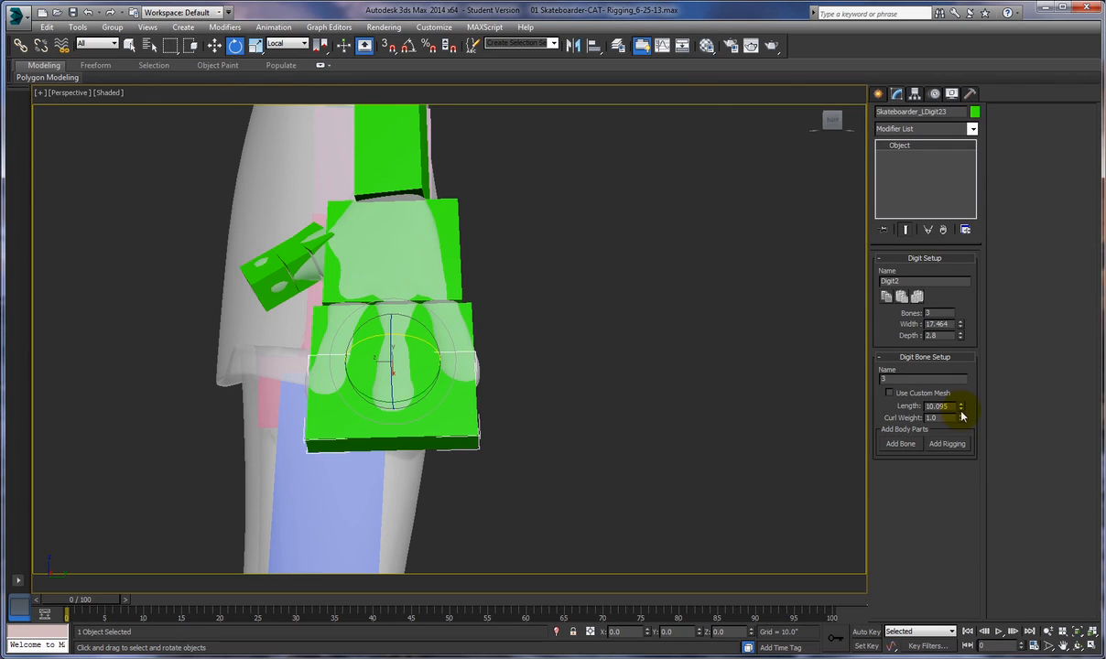
{"action": "left_click_drag", "start_coordinate": [961, 412], "coordinate": [936, 598]}
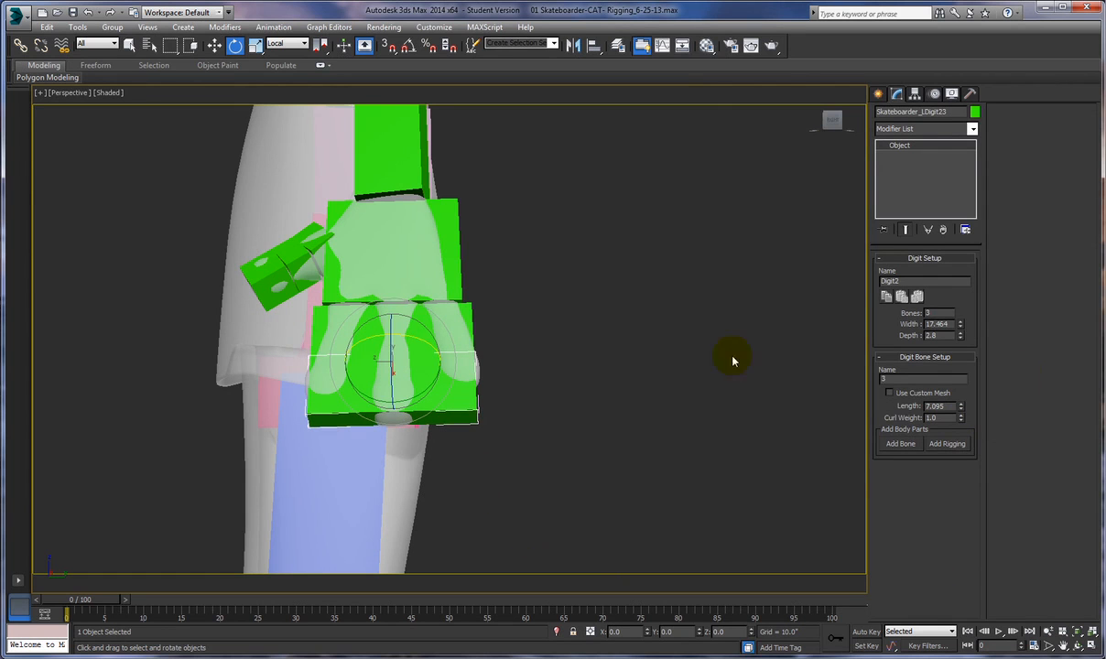
Step: Set the finger digit's second bone to a length of 4.565 and its third bone to 6.275
{"action": "left_click", "coordinate": [327, 341]}
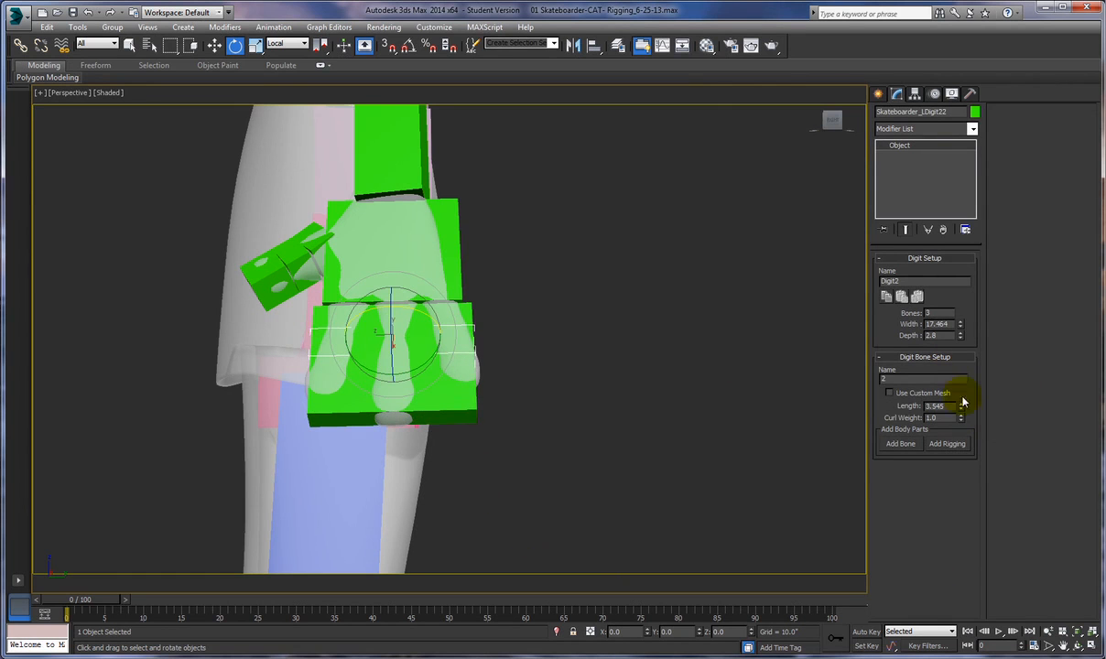
{"action": "left_click_drag", "start_coordinate": [963, 409], "coordinate": [961, 321]}
{"action": "left_click", "coordinate": [428, 412]}
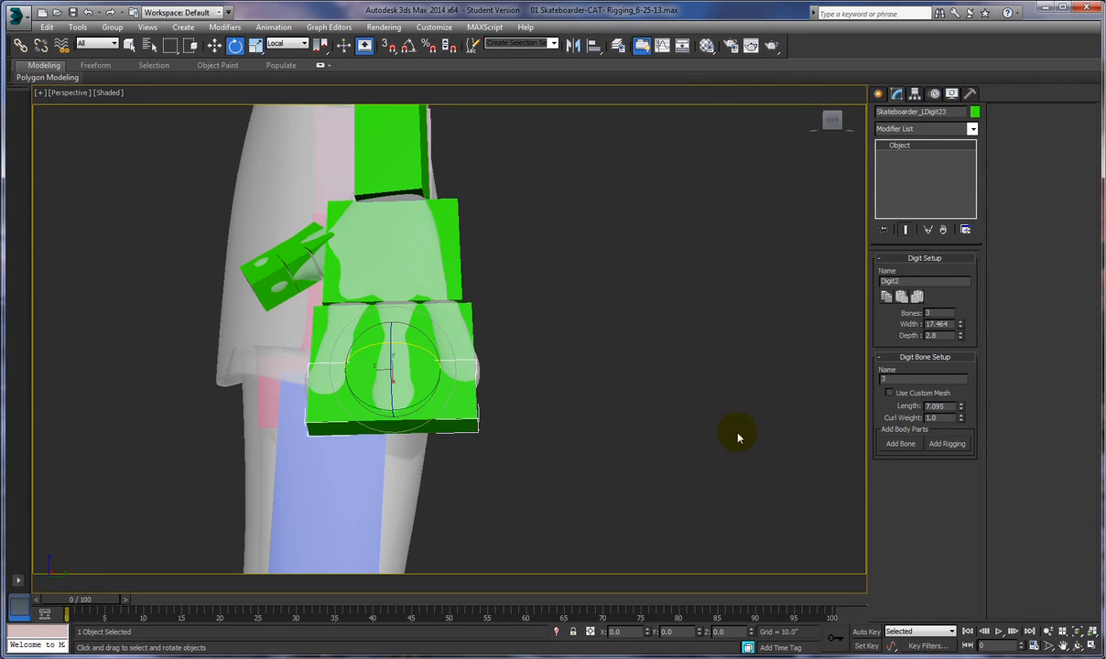
{"action": "left_click_drag", "start_coordinate": [960, 412], "coordinate": [962, 460]}
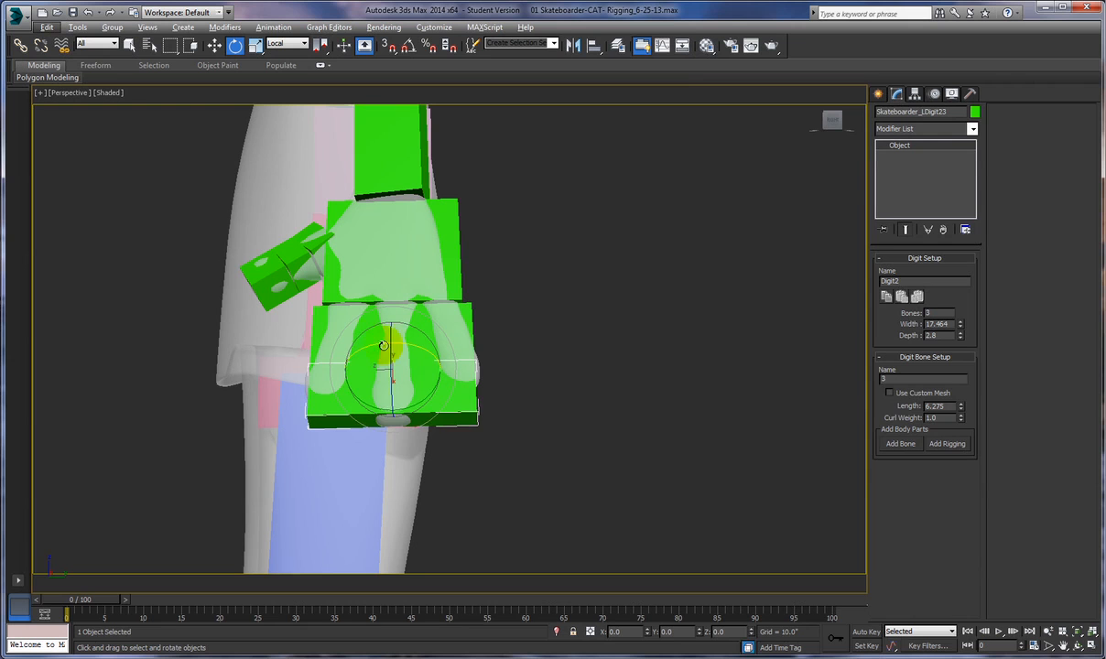
Step: Set the finger digit's first bone to a length of 3.955 and its third bone to 5.715
{"action": "left_click", "coordinate": [328, 320]}
{"action": "left_click", "coordinate": [328, 317]}
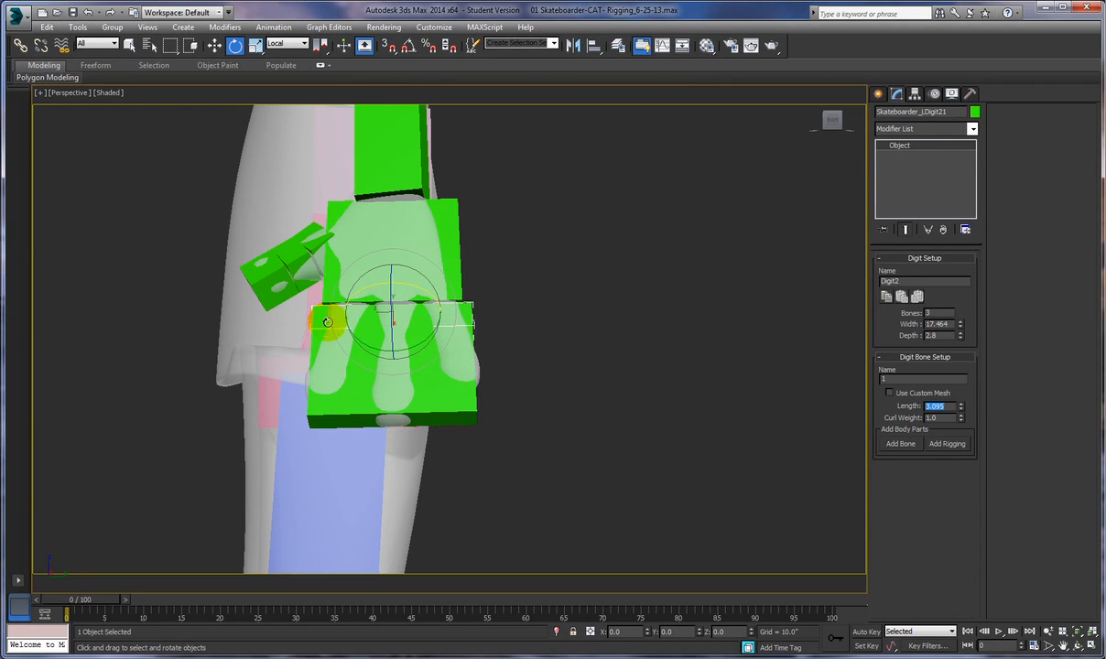
{"action": "left_click_drag", "start_coordinate": [962, 410], "coordinate": [952, 360]}
{"action": "left_click", "coordinate": [316, 405]}
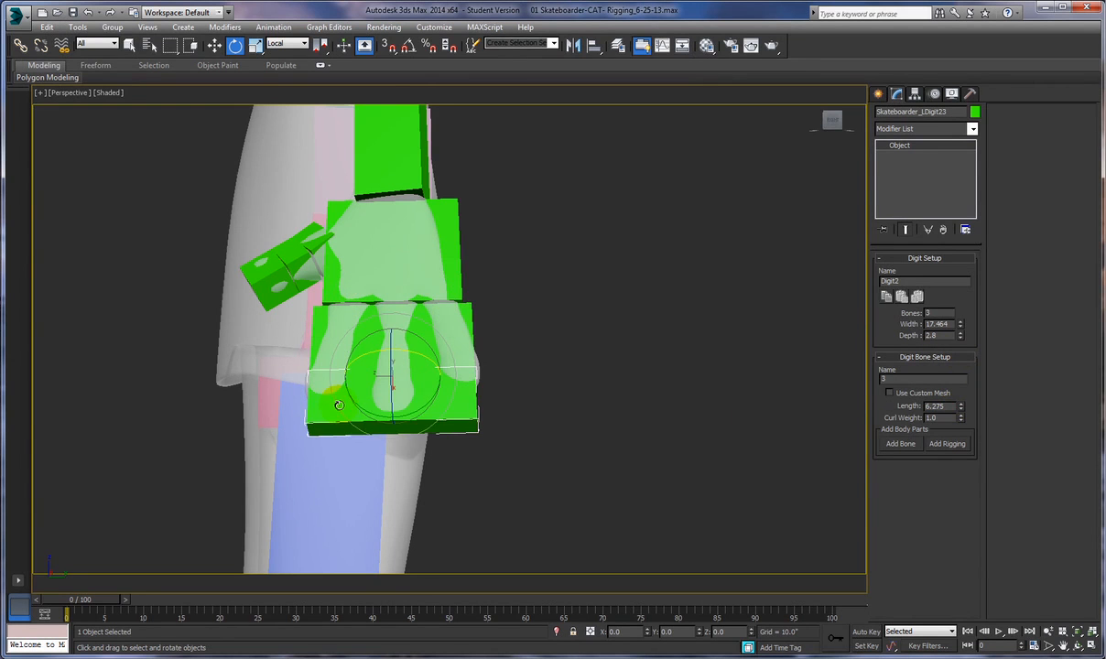
{"action": "left_click_drag", "start_coordinate": [960, 409], "coordinate": [950, 444]}
Step: Set the finger digit's first bone to a length of 4.295 and its second bone to 4.645
{"action": "left_click", "coordinate": [333, 353]}
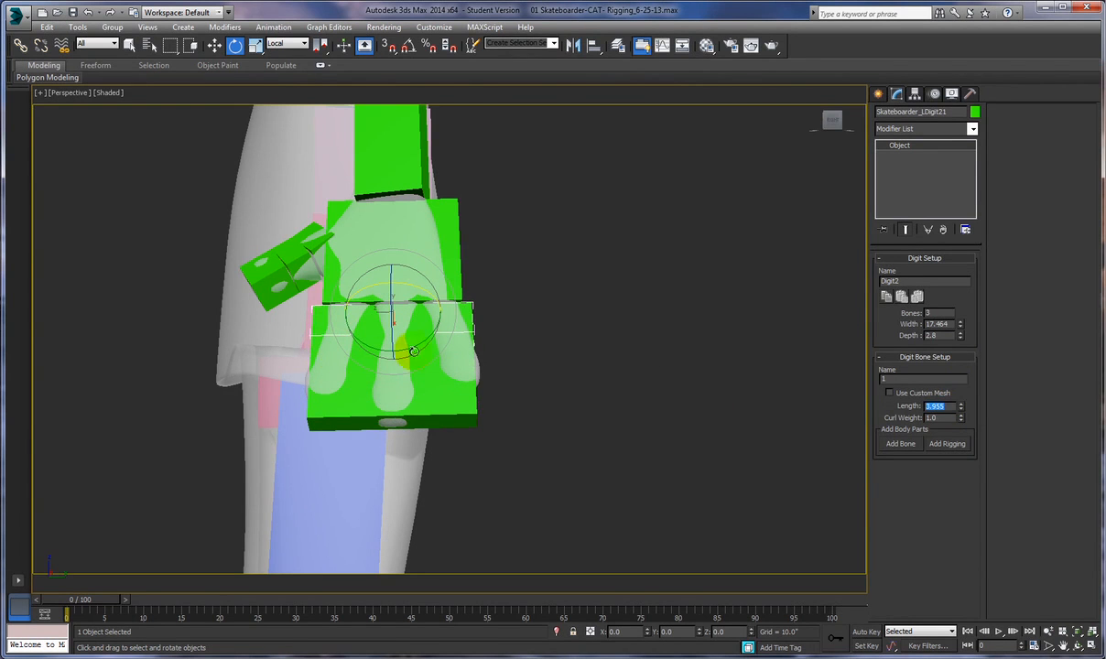
{"action": "left_click_drag", "start_coordinate": [963, 409], "coordinate": [959, 383]}
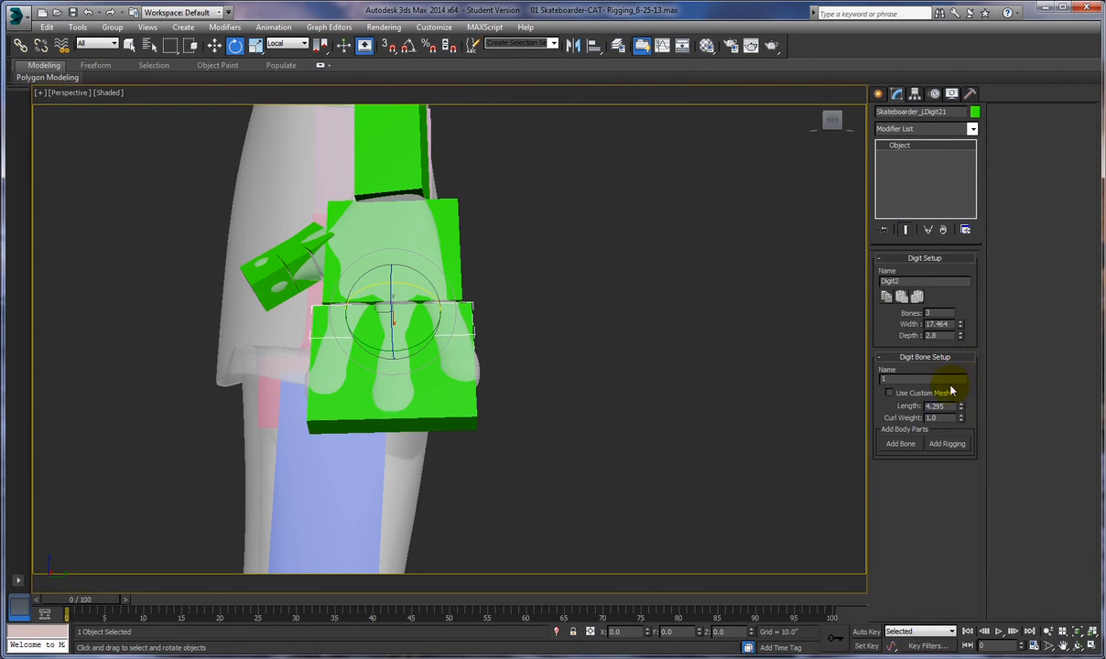
{"action": "left_click", "coordinate": [324, 354]}
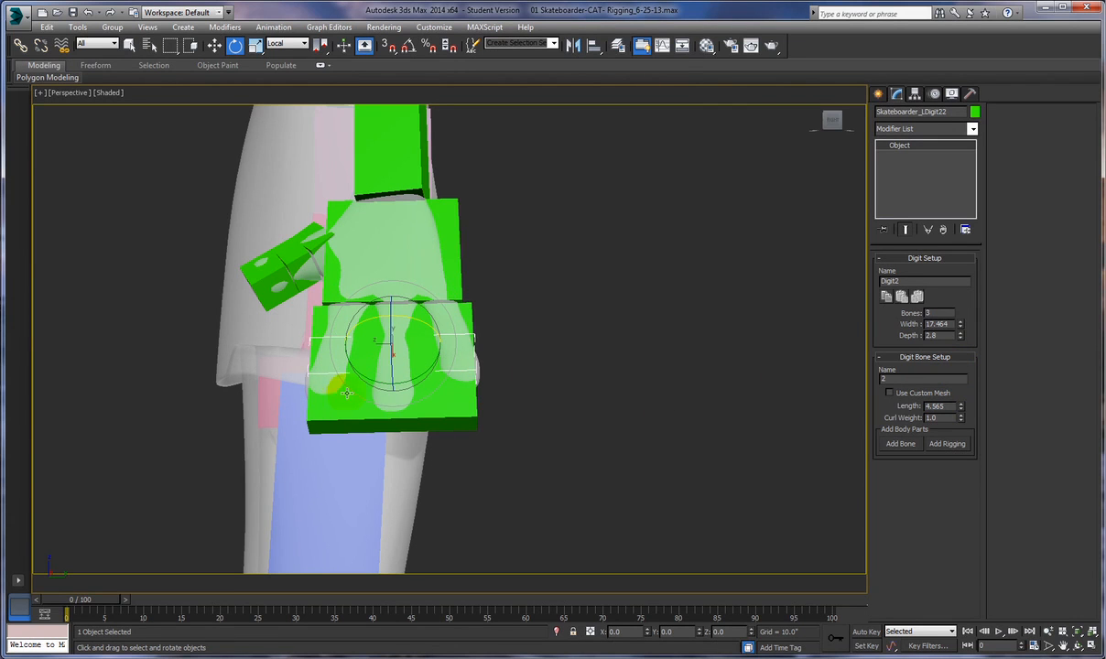
{"action": "left_click_drag", "start_coordinate": [962, 409], "coordinate": [961, 400]}
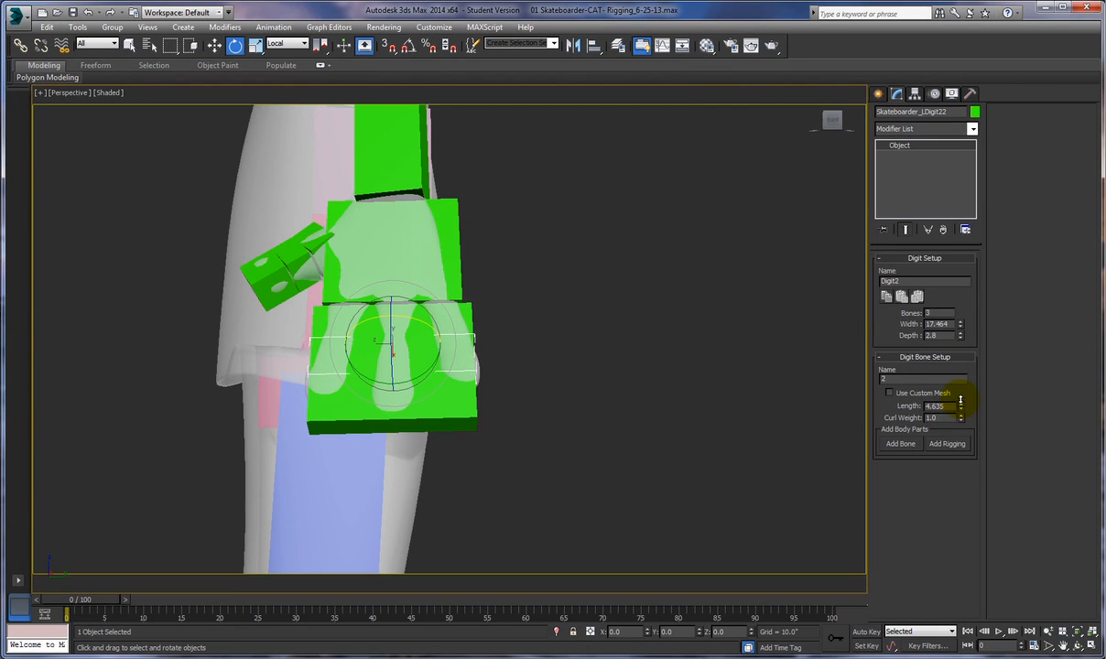
Step: Set the finger digit's third bone to a length of about 4.9 and its first bone to 4.675
{"action": "left_click", "coordinate": [469, 406]}
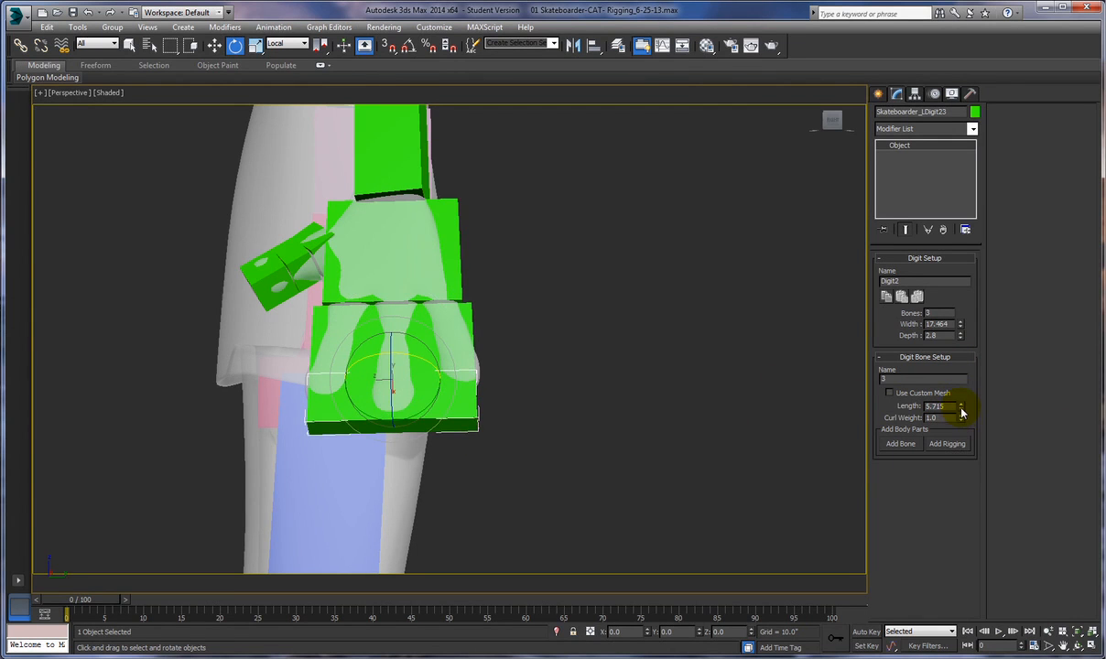
{"action": "left_click_drag", "start_coordinate": [961, 411], "coordinate": [959, 446]}
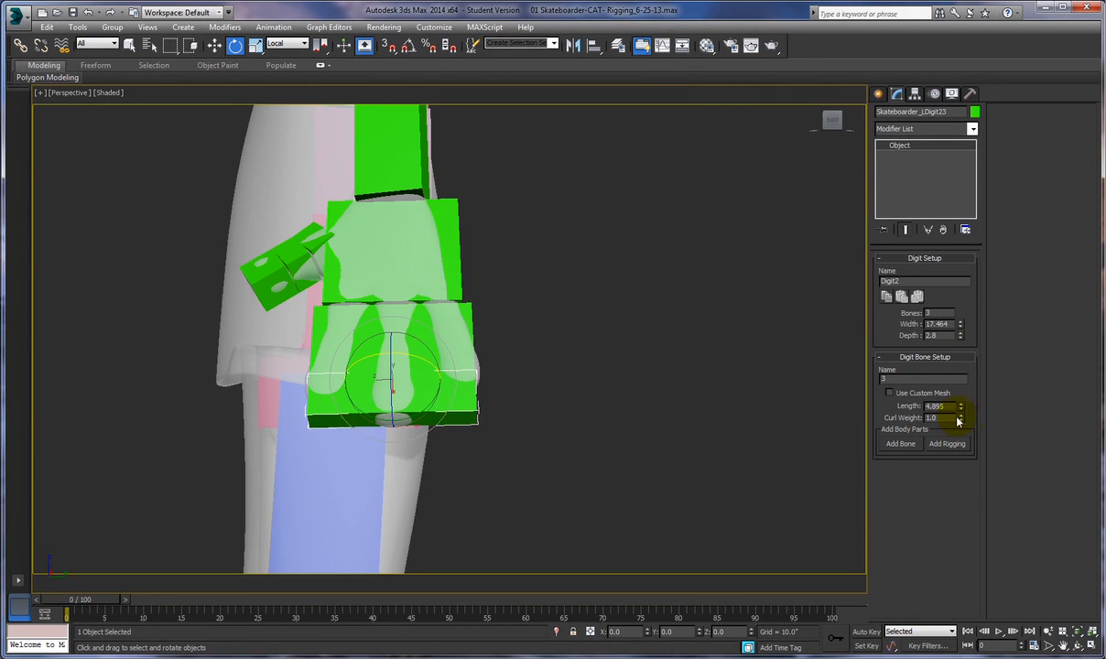
{"action": "left_click", "coordinate": [591, 364]}
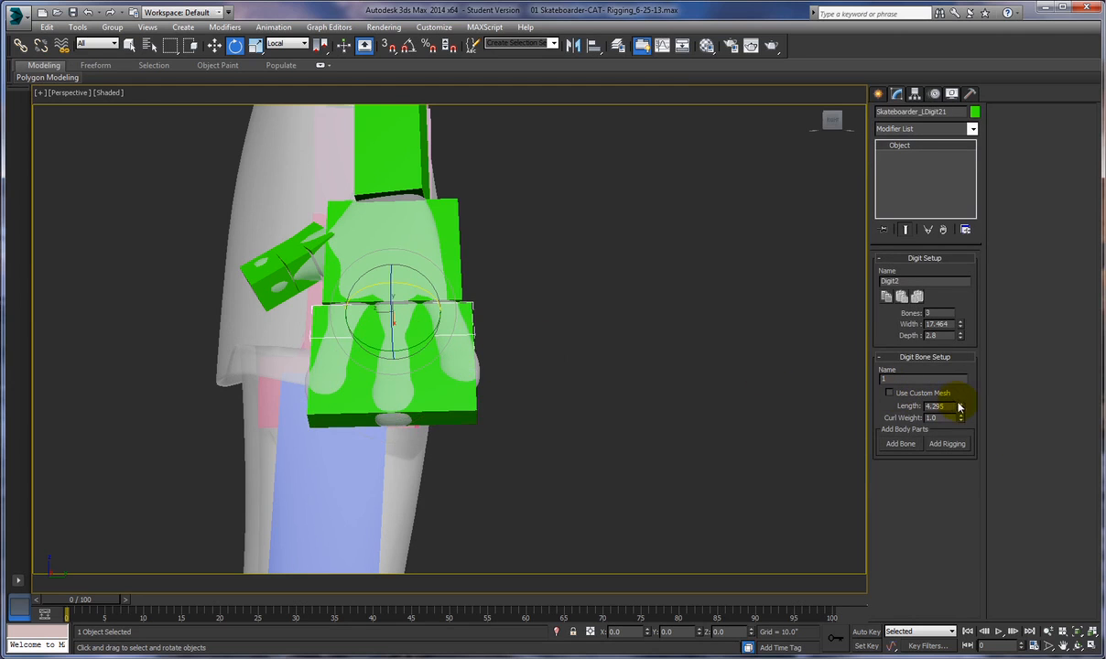
{"action": "left_click_drag", "start_coordinate": [960, 400], "coordinate": [960, 362]}
Step: Set the finger digit's depth to 4.256 so it matches the thickness of the mesh fingers seen edge-on
{"action": "middle_click_drag", "start_coordinate": [519, 455], "coordinate": [617, 450], "text": "alt"}
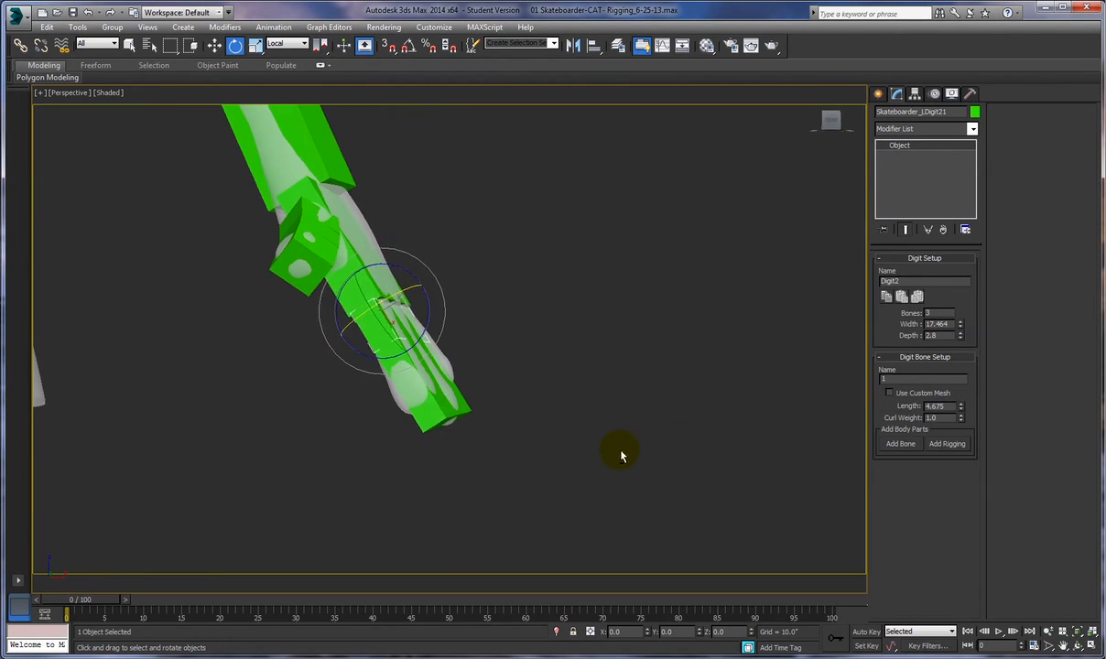
{"action": "left_click", "coordinate": [355, 267]}
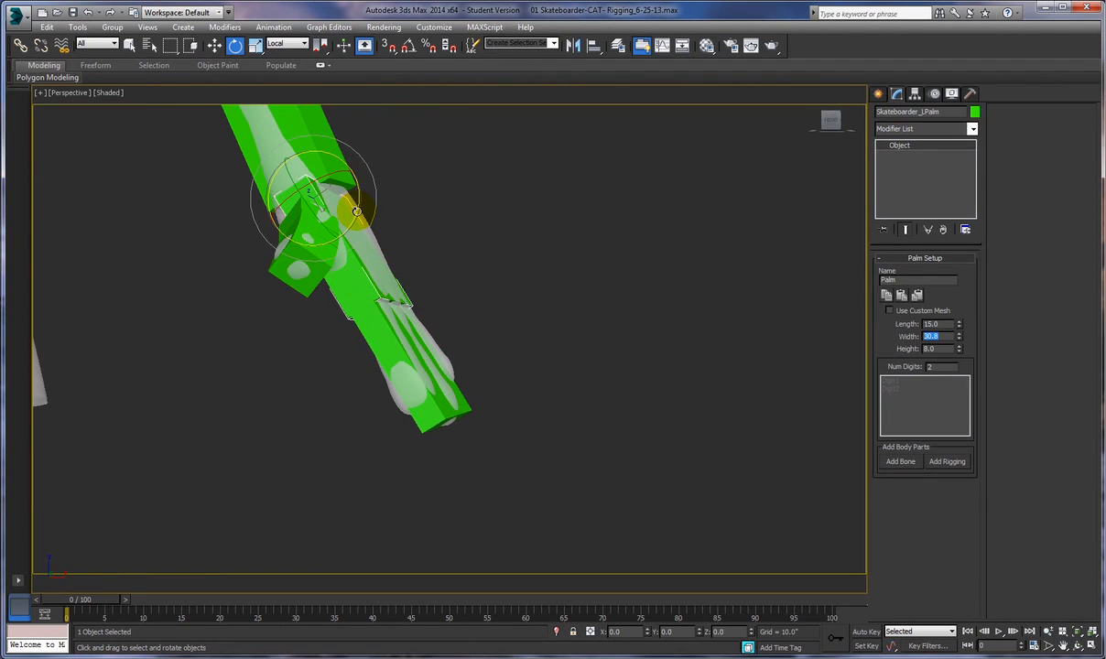
{"action": "left_click_drag", "start_coordinate": [356, 211], "coordinate": [568, 392]}
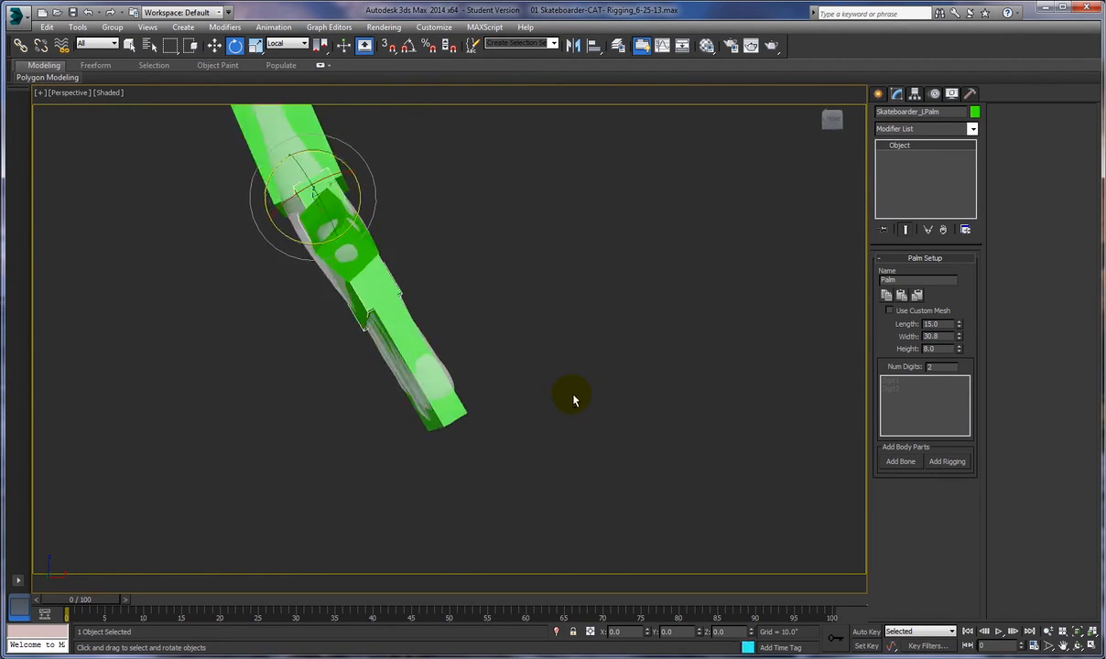
{"action": "left_click", "coordinate": [427, 364]}
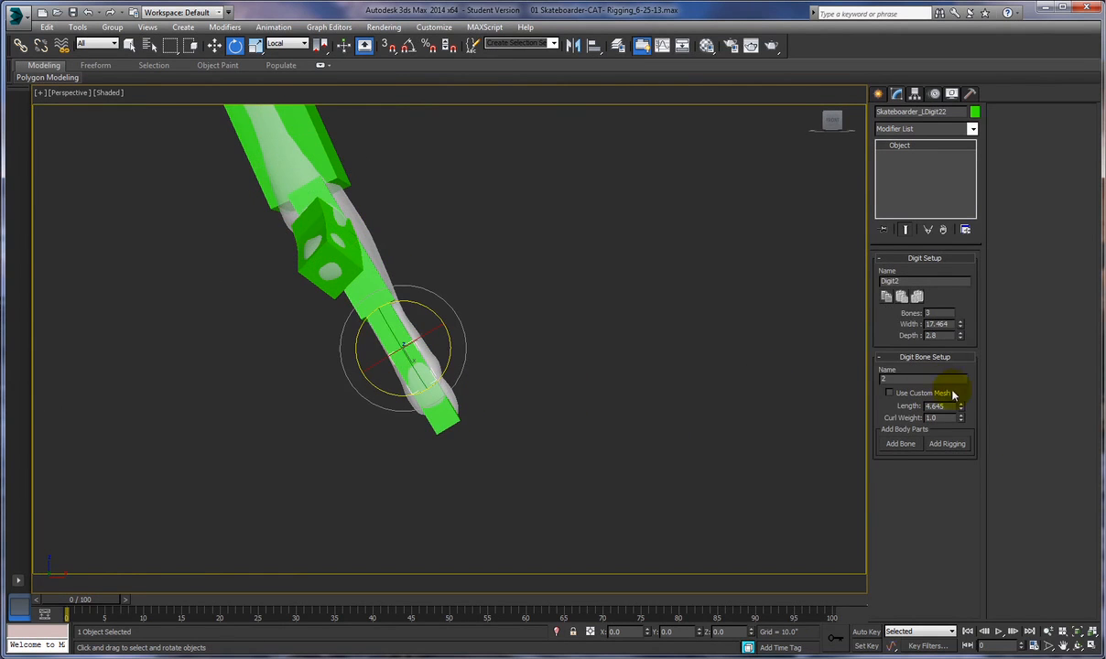
{"action": "left_click_drag", "start_coordinate": [961, 336], "coordinate": [955, 296]}
{"action": "middle_click_drag", "start_coordinate": [582, 359], "coordinate": [442, 316], "text": "alt"}
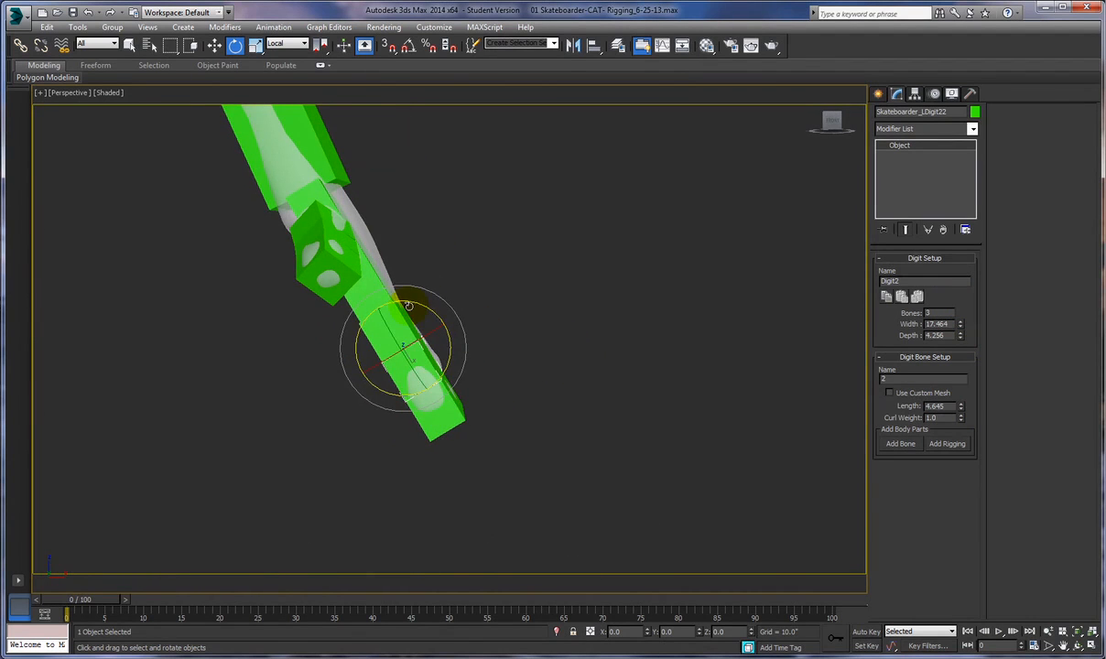
Step: Select the left palm bone and set its height to 11.5 to match the mesh hand's thickness
{"action": "key", "text": "Page_Up"}
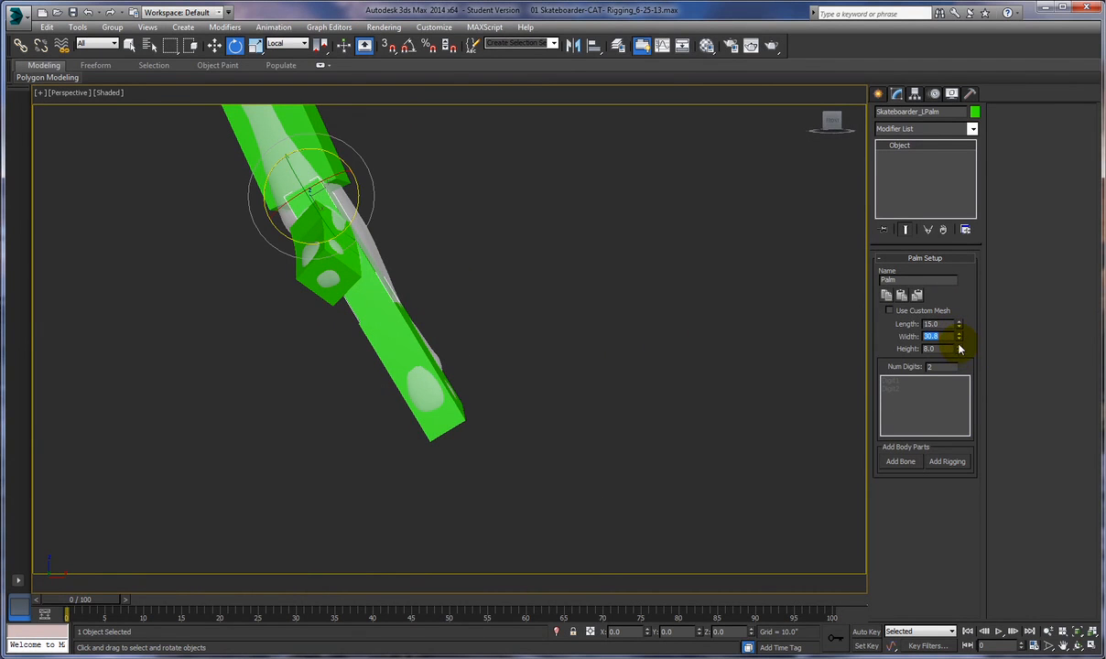
{"action": "left_click_drag", "start_coordinate": [961, 350], "coordinate": [958, 323]}
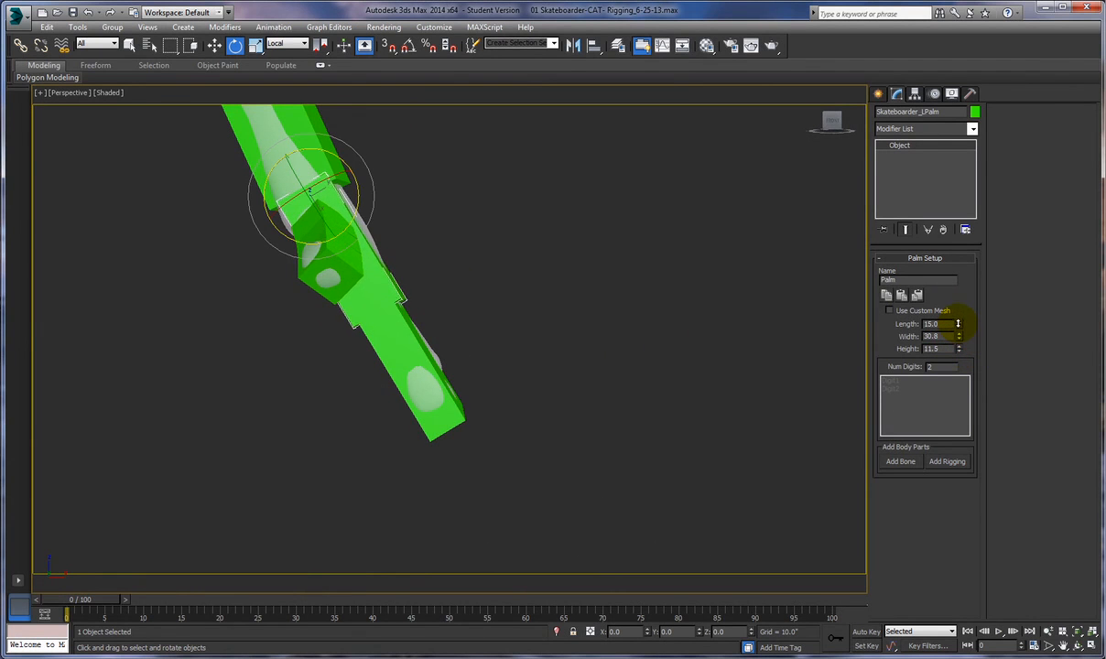
{"action": "mouse_move", "coordinate": [638, 370]}
{"action": "middle_mouse_down", "text": "alt"}
{"action": "mouse_move", "coordinate": [536, 358]}
{"action": "mouse_move", "coordinate": [654, 383]}
{"action": "mouse_move", "coordinate": [641, 383]}
{"action": "middle_mouse_up", "text": "alt"}
Step: Copy the left arm's limb setup from its collarbone and paste it mirrored onto the right arm
{"action": "scroll", "coordinate": [642, 377], "scroll_direction": "down", "scroll_amount": 8}
{"action": "mouse_move", "coordinate": [650, 456]}
{"action": "middle_mouse_down"}
{"action": "mouse_move", "coordinate": [690, 448]}
{"action": "mouse_move", "coordinate": [649, 440]}
{"action": "middle_mouse_up"}
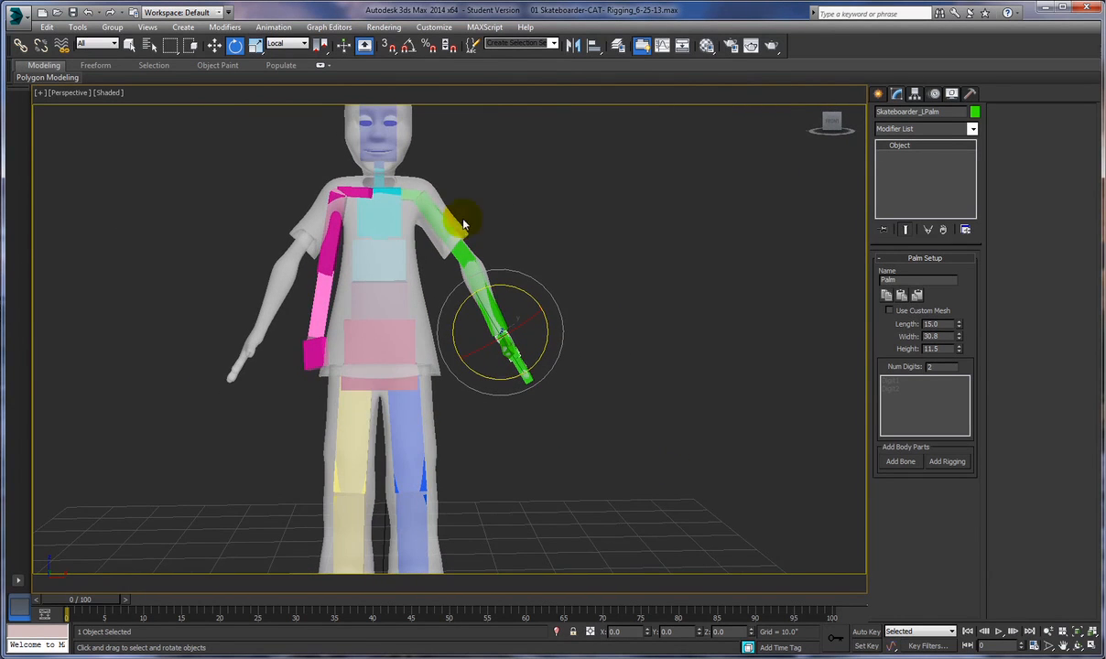
{"action": "left_click", "coordinate": [413, 199]}
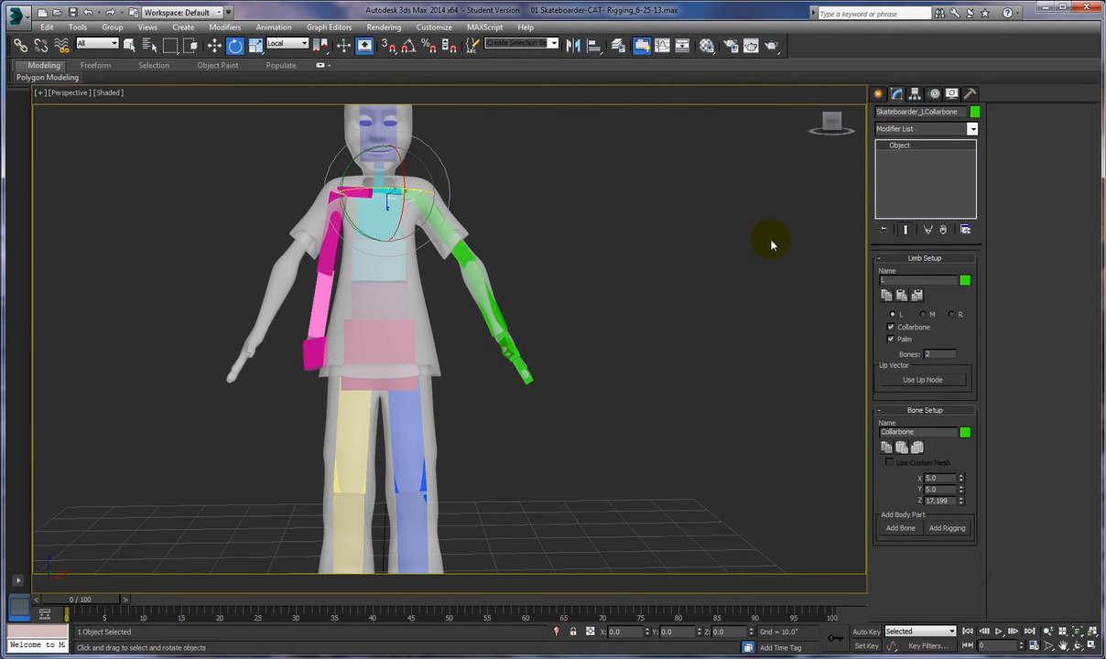
{"action": "left_click", "coordinate": [399, 201]}
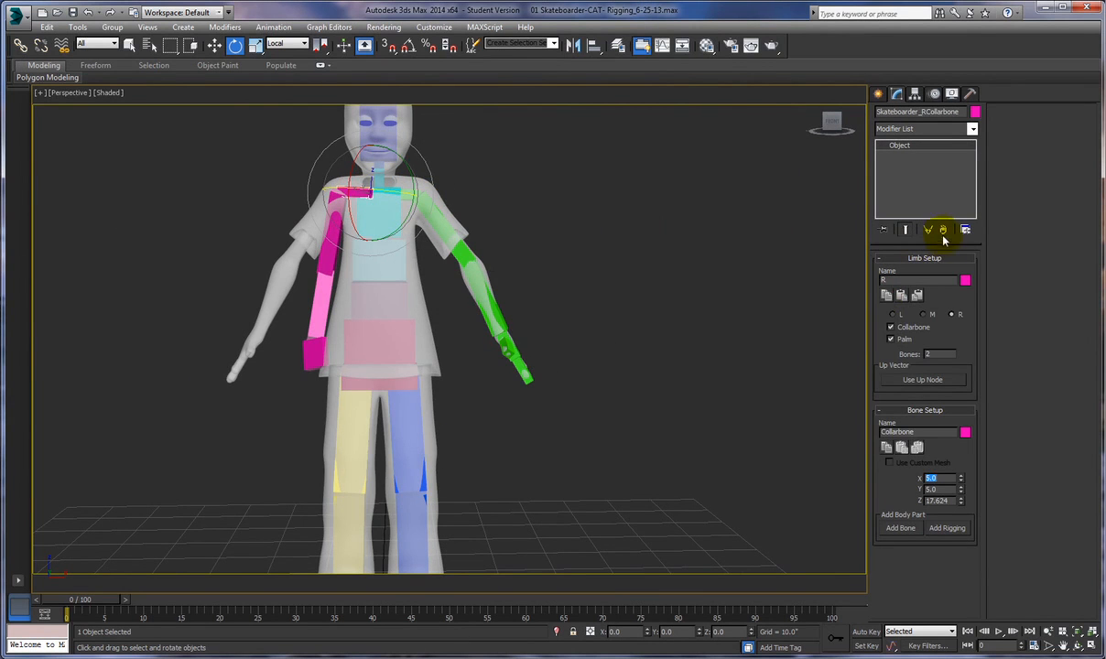
{"action": "left_click", "coordinate": [917, 295]}
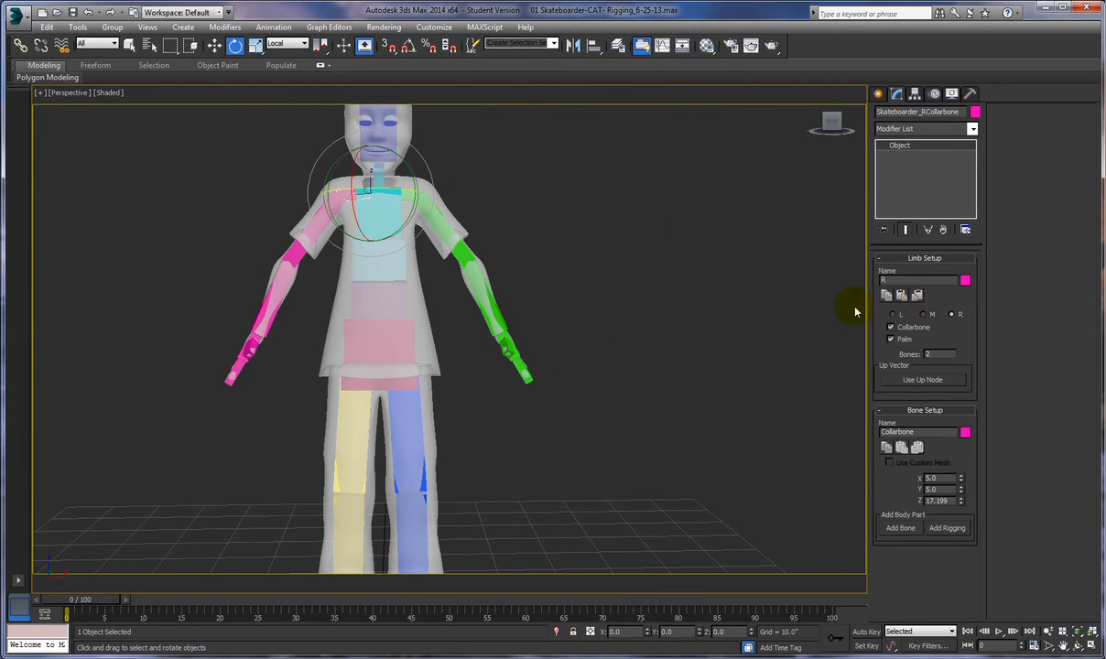
{"action": "middle_click_drag", "start_coordinate": [644, 340], "coordinate": [581, 359], "text": "alt"}
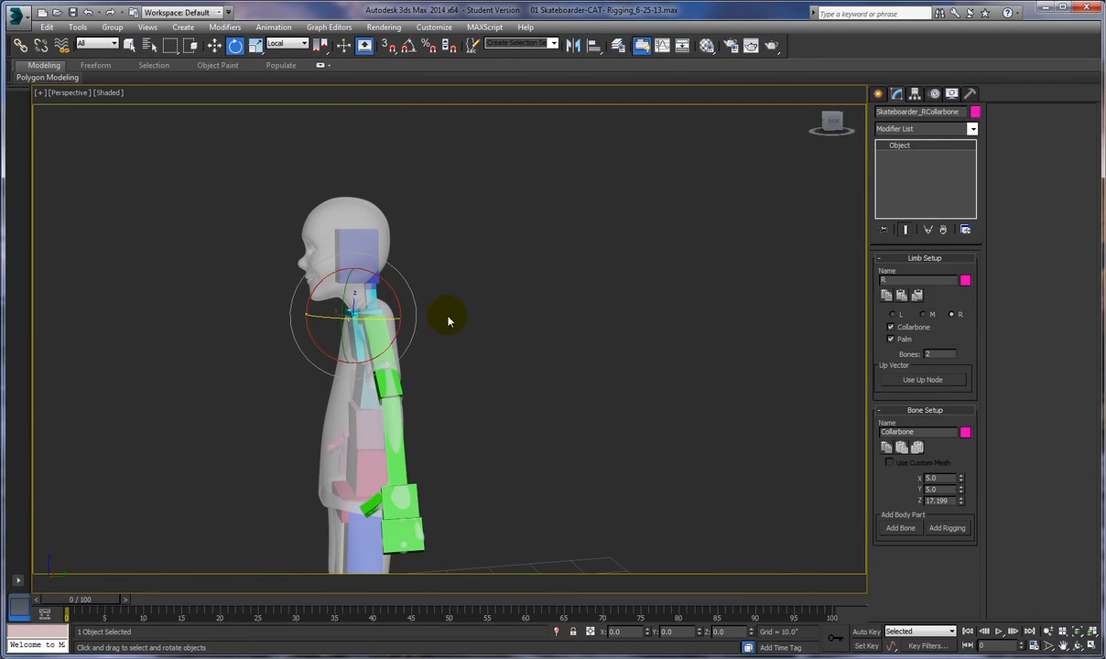
Step: Move the head bone up inside the mesh head and align it front to back over the neck, working from the side
{"action": "scroll", "coordinate": [496, 322], "scroll_direction": "up", "scroll_amount": 6}
{"action": "middle_click_drag", "start_coordinate": [454, 311], "coordinate": [585, 308]}
{"action": "left_click", "coordinate": [415, 191]}
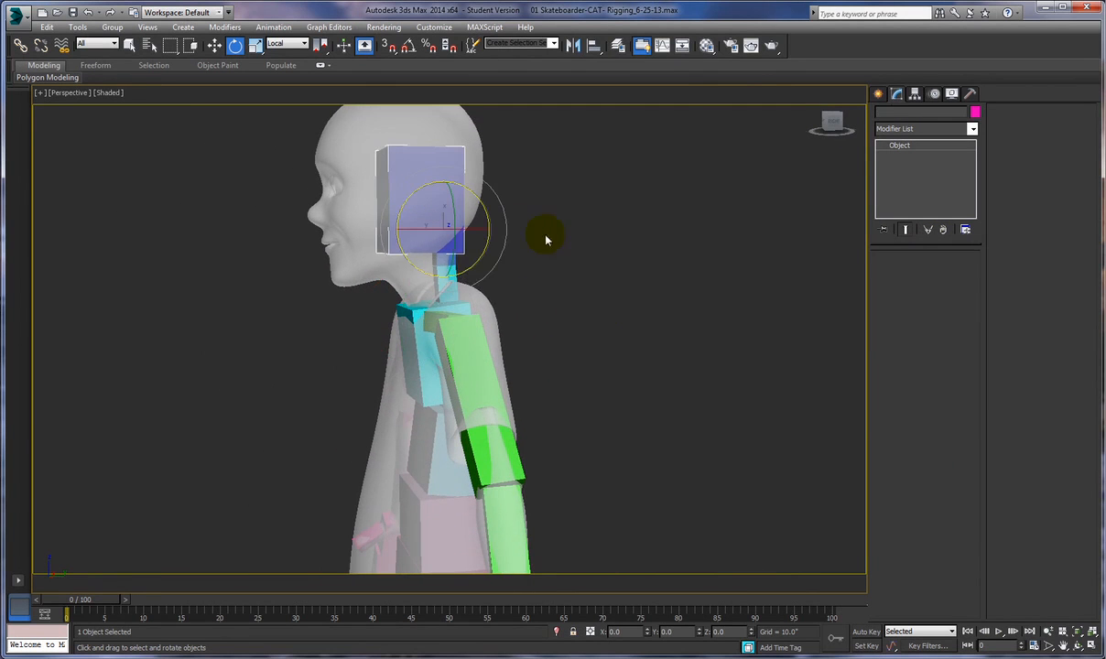
{"action": "right_click", "coordinate": [580, 239]}
{"action": "left_click", "coordinate": [601, 249]}
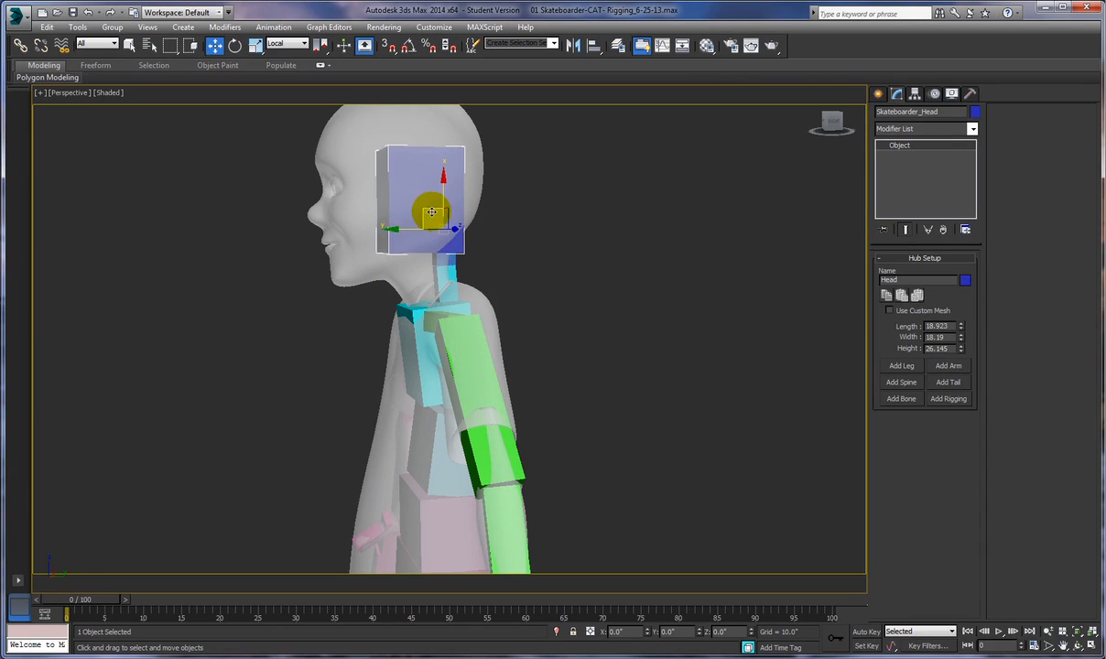
{"action": "left_click_drag", "start_coordinate": [427, 212], "coordinate": [405, 188]}
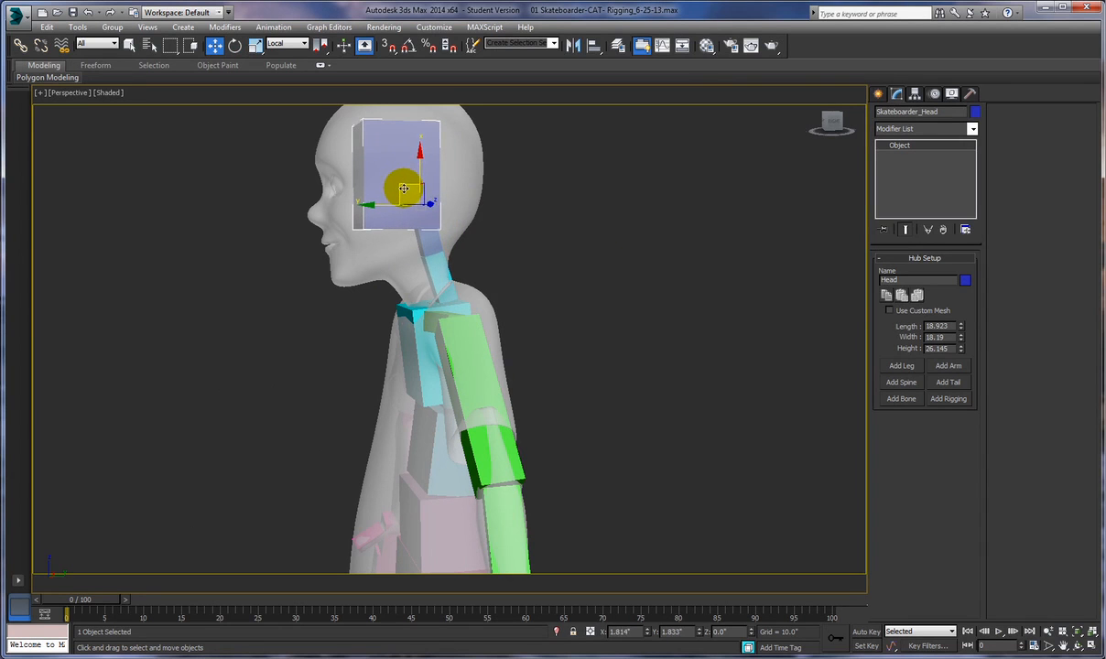
{"action": "mouse_move", "coordinate": [494, 242]}
{"action": "middle_mouse_down"}
{"action": "mouse_move", "coordinate": [479, 240]}
{"action": "mouse_move", "coordinate": [491, 241]}
{"action": "middle_mouse_up"}
{"action": "left_click_drag", "start_coordinate": [431, 218], "coordinate": [419, 220]}
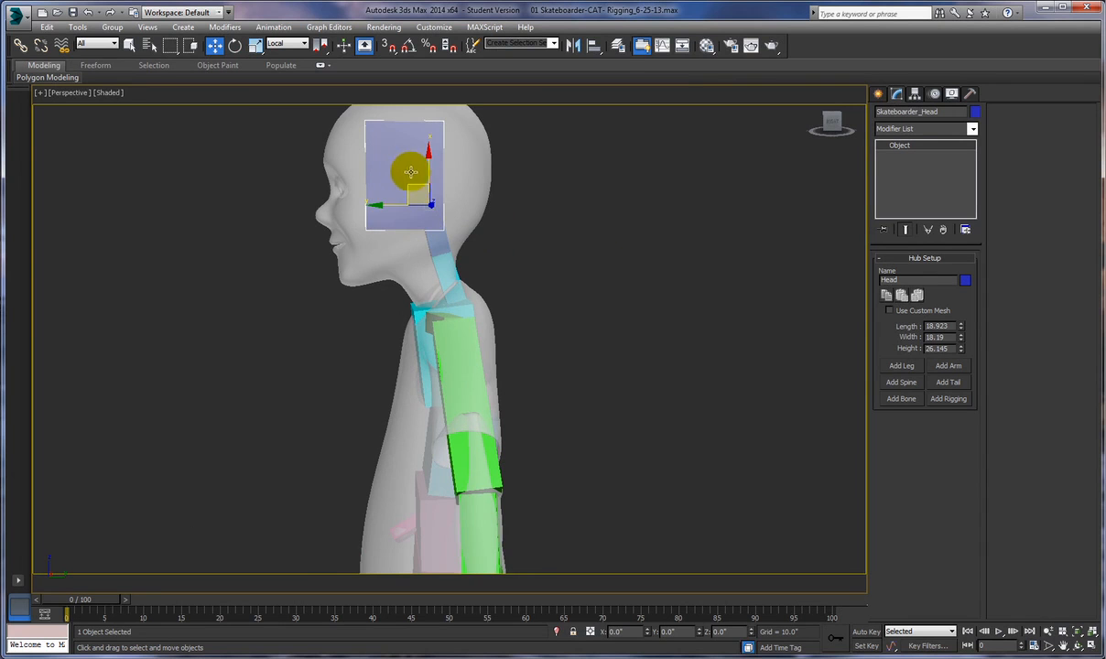
{"action": "mouse_move", "coordinate": [417, 192]}
{"action": "middle_mouse_down"}
{"action": "mouse_move", "coordinate": [427, 193]}
{"action": "mouse_move", "coordinate": [416, 190]}
{"action": "middle_mouse_up"}
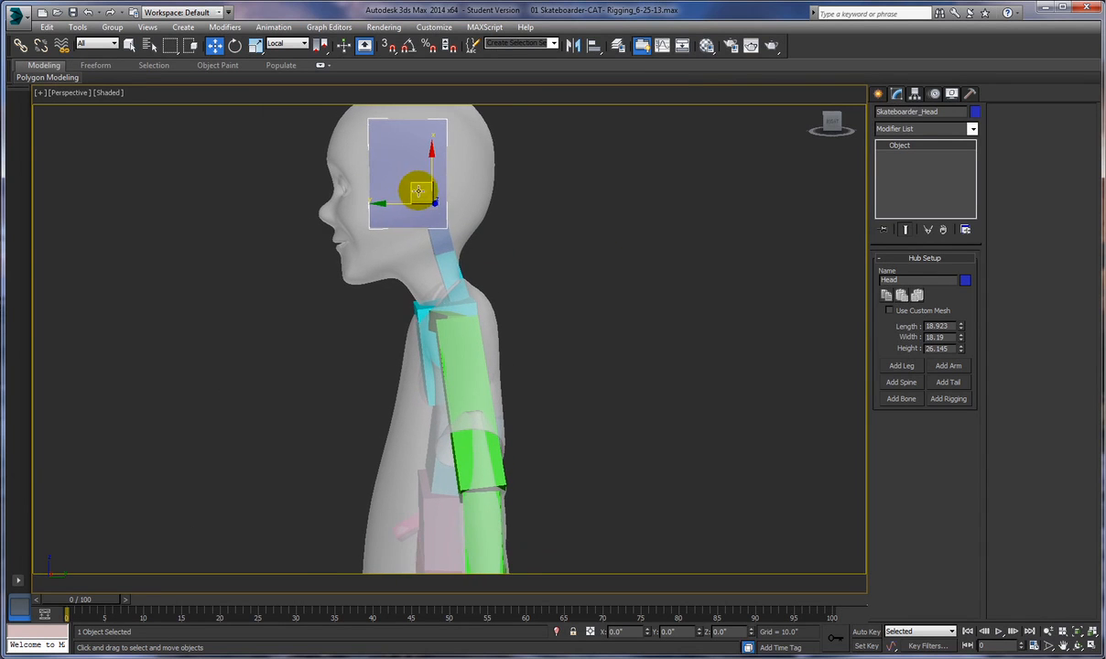
{"action": "left_click_drag", "start_coordinate": [388, 204], "coordinate": [405, 204]}
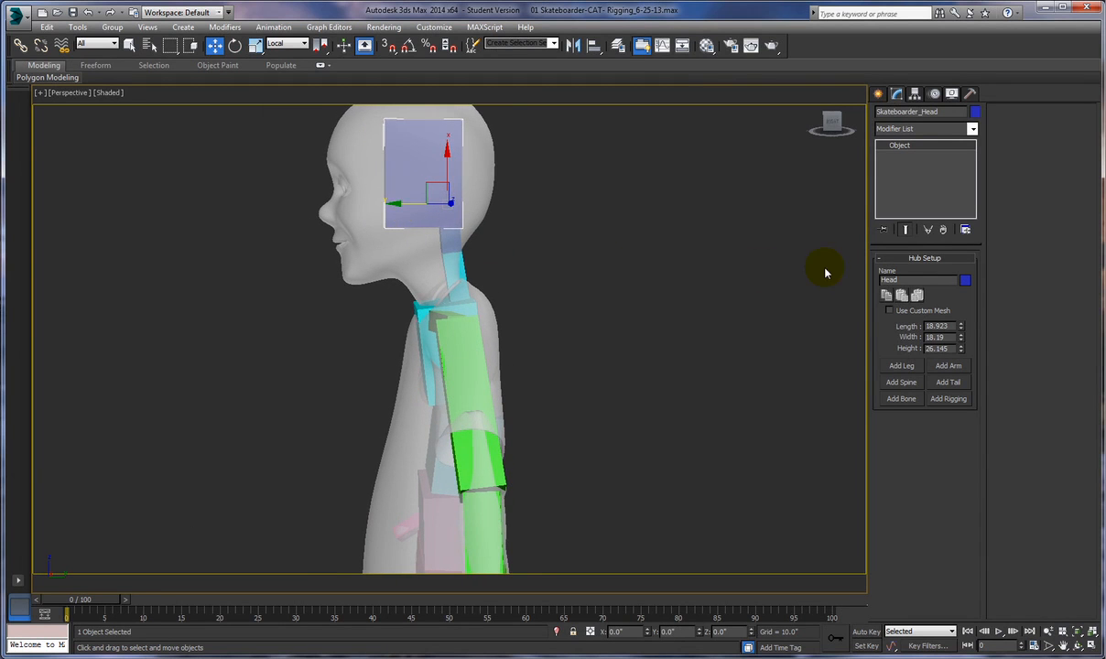
Step: Shift the upper neck bone forward so the neck bends along the mesh neck
{"action": "left_click", "coordinate": [451, 257]}
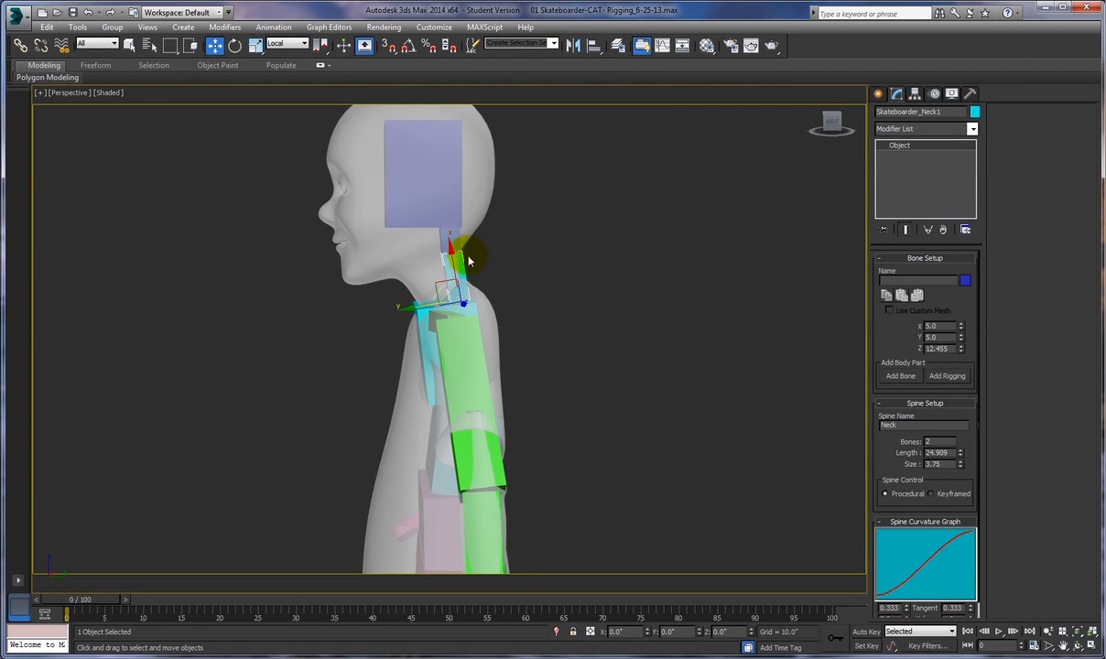
{"action": "left_click", "coordinate": [446, 241]}
{"action": "left_click_drag", "start_coordinate": [417, 254], "coordinate": [450, 247]}
Step: Select the head bone and increase its height to 48.106
{"action": "left_click", "coordinate": [440, 198]}
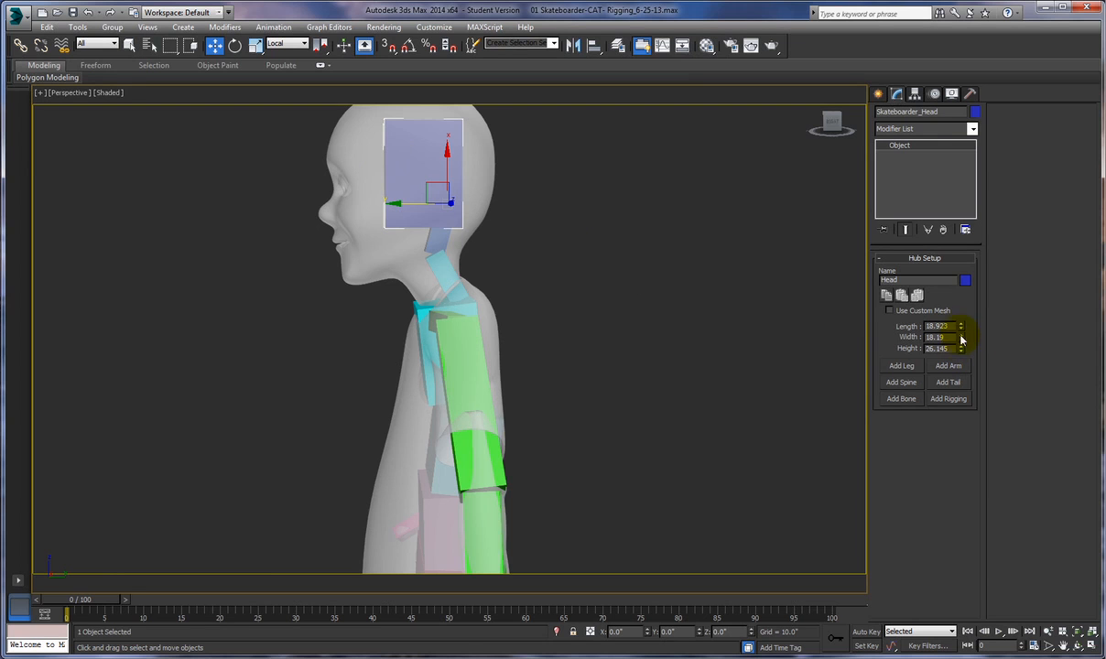
{"action": "left_click_drag", "start_coordinate": [962, 348], "coordinate": [945, 286]}
{"action": "middle_click_drag", "start_coordinate": [667, 314], "coordinate": [474, 388]}
Step: Lower the upper neck bone and the head bone so the head box starts at the base of the mesh head
{"action": "left_click", "coordinate": [444, 378]}
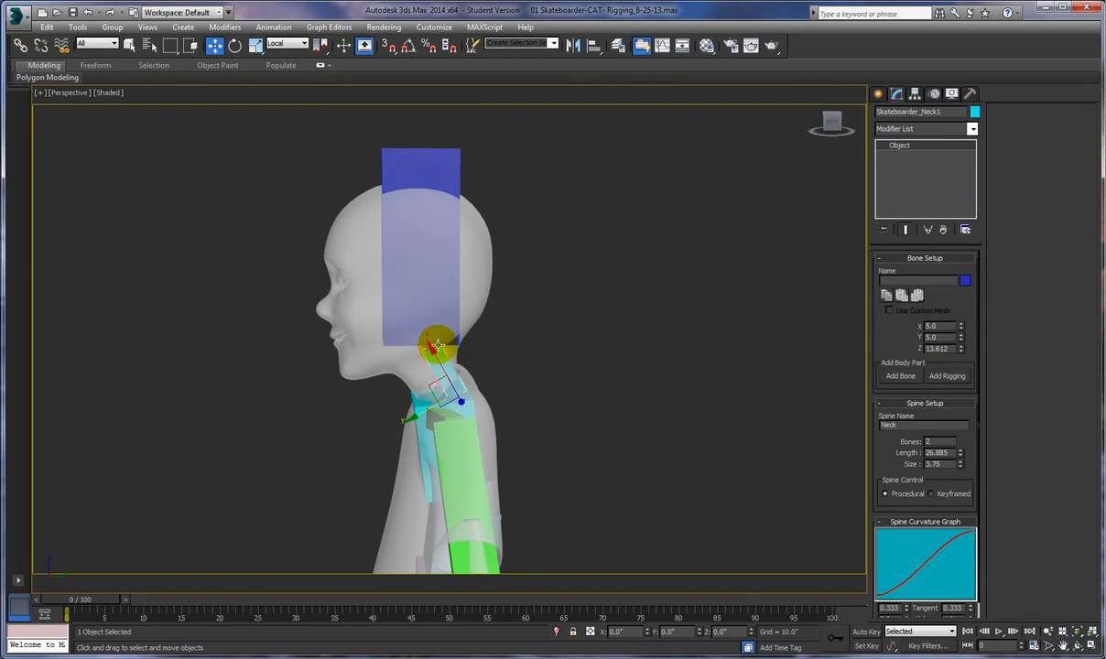
{"action": "left_click", "coordinate": [445, 362]}
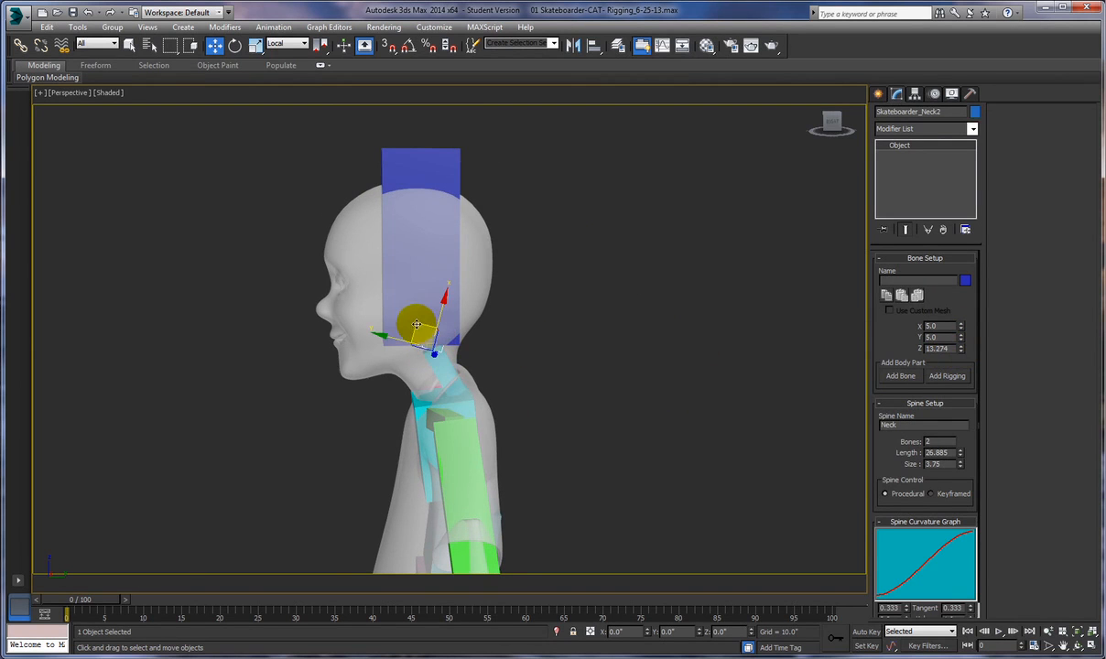
{"action": "left_click_drag", "start_coordinate": [419, 327], "coordinate": [423, 346]}
{"action": "left_click", "coordinate": [431, 275]}
{"action": "left_click_drag", "start_coordinate": [443, 265], "coordinate": [446, 279]}
{"action": "left_click_drag", "start_coordinate": [447, 281], "coordinate": [449, 286]}
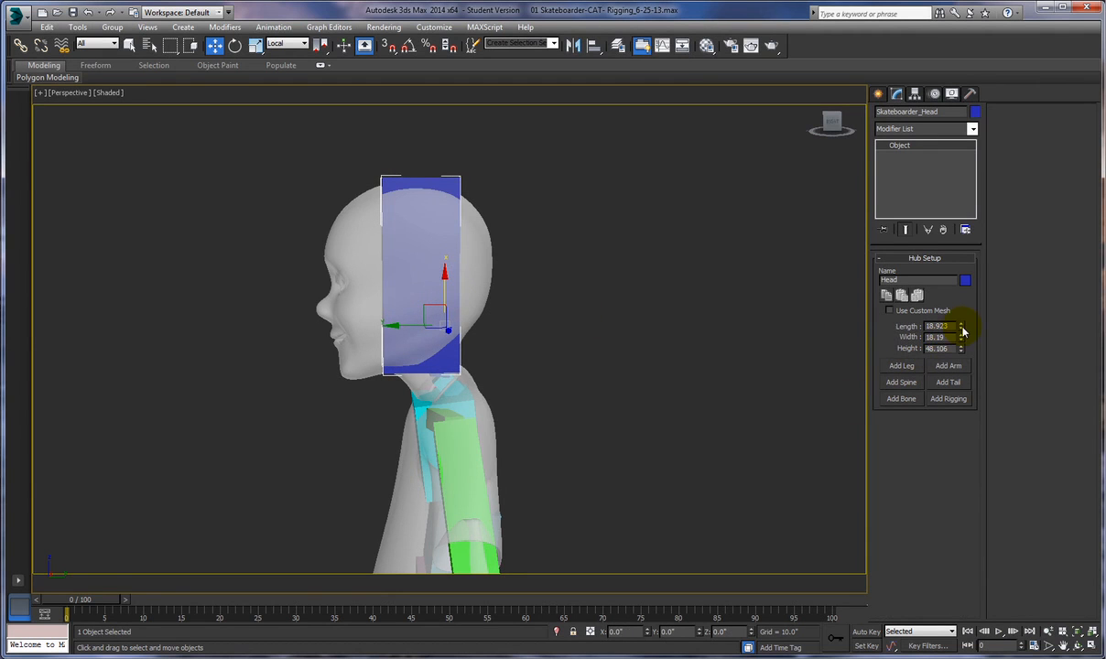
Step: Size the head bone to length 37.467, width 31.833 and height 45.701, and move it back and slightly down over the mesh head
{"action": "left_click_drag", "start_coordinate": [962, 339], "coordinate": [934, 290]}
{"action": "left_click_drag", "start_coordinate": [961, 328], "coordinate": [950, 259]}
{"action": "left_click_drag", "start_coordinate": [387, 323], "coordinate": [467, 338]}
{"action": "mouse_move", "coordinate": [602, 365]}
{"action": "middle_mouse_down", "text": "alt"}
{"action": "mouse_move", "coordinate": [758, 376]}
{"action": "mouse_move", "coordinate": [792, 326]}
{"action": "mouse_move", "coordinate": [718, 309]}
{"action": "mouse_move", "coordinate": [556, 362]}
{"action": "mouse_move", "coordinate": [531, 402]}
{"action": "mouse_move", "coordinate": [593, 375]}
{"action": "middle_mouse_up", "text": "alt"}
{"action": "left_click_drag", "start_coordinate": [962, 352], "coordinate": [959, 355]}
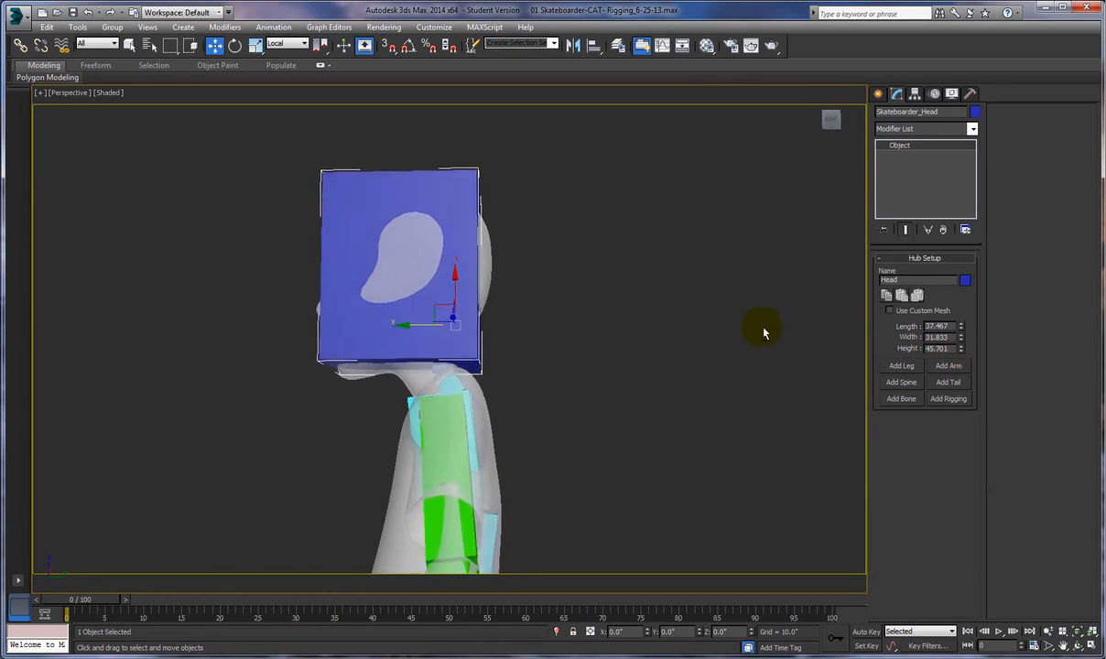
{"action": "left_click_drag", "start_coordinate": [457, 281], "coordinate": [457, 292]}
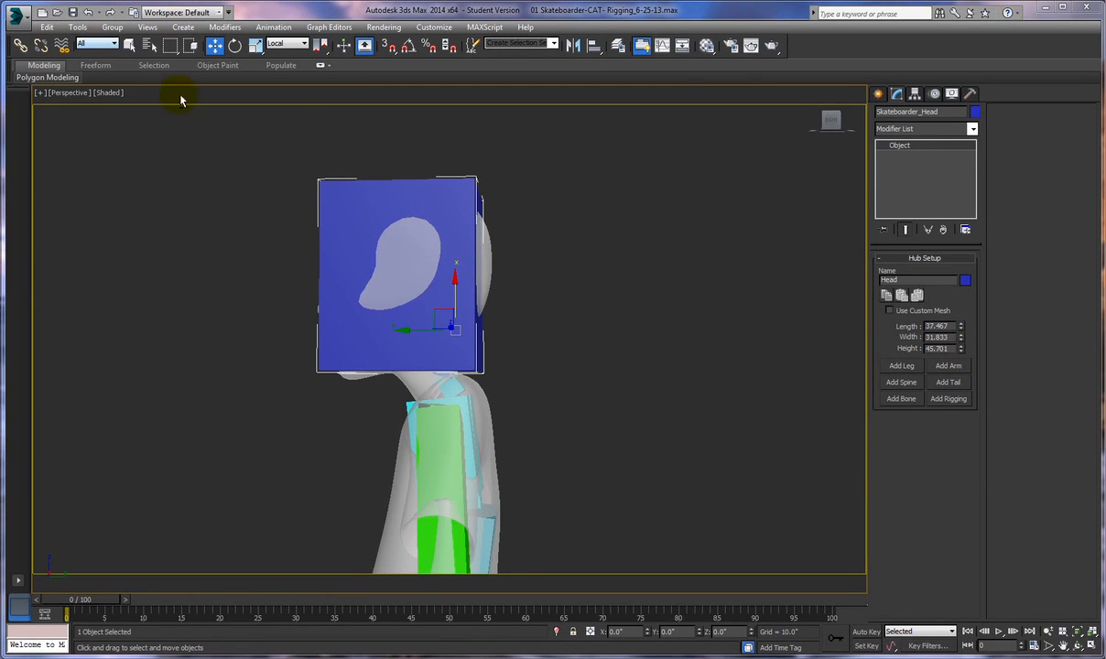
{"action": "middle_click_drag", "start_coordinate": [518, 256], "coordinate": [565, 295], "text": "alt"}
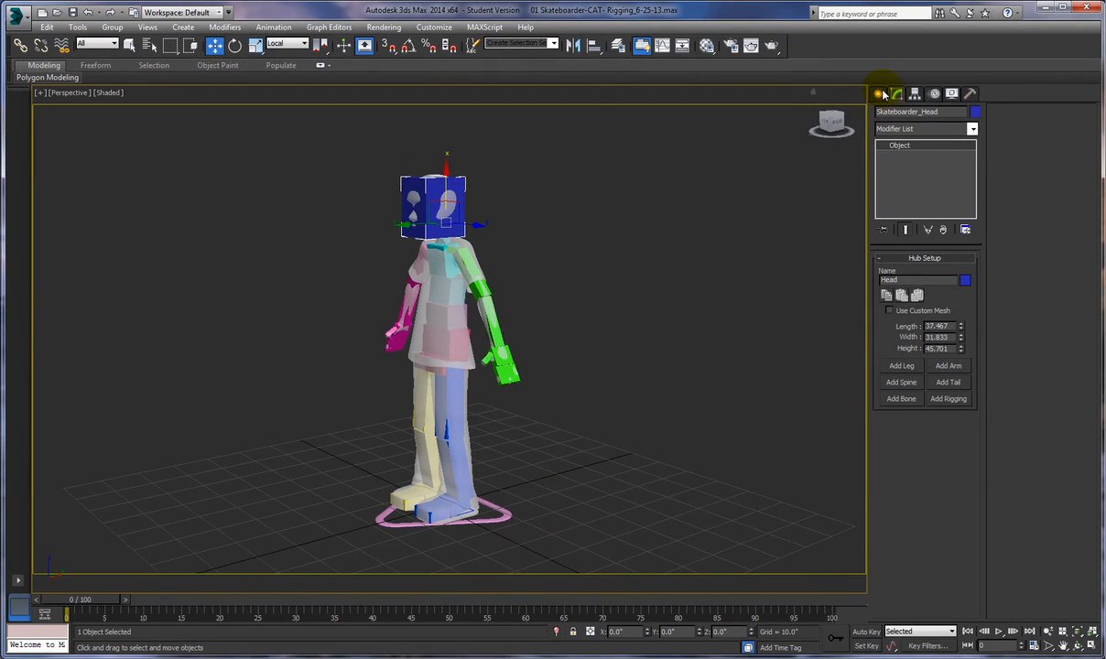
{"action": "left_click", "coordinate": [572, 301]}
{"action": "right_click", "coordinate": [570, 291]}
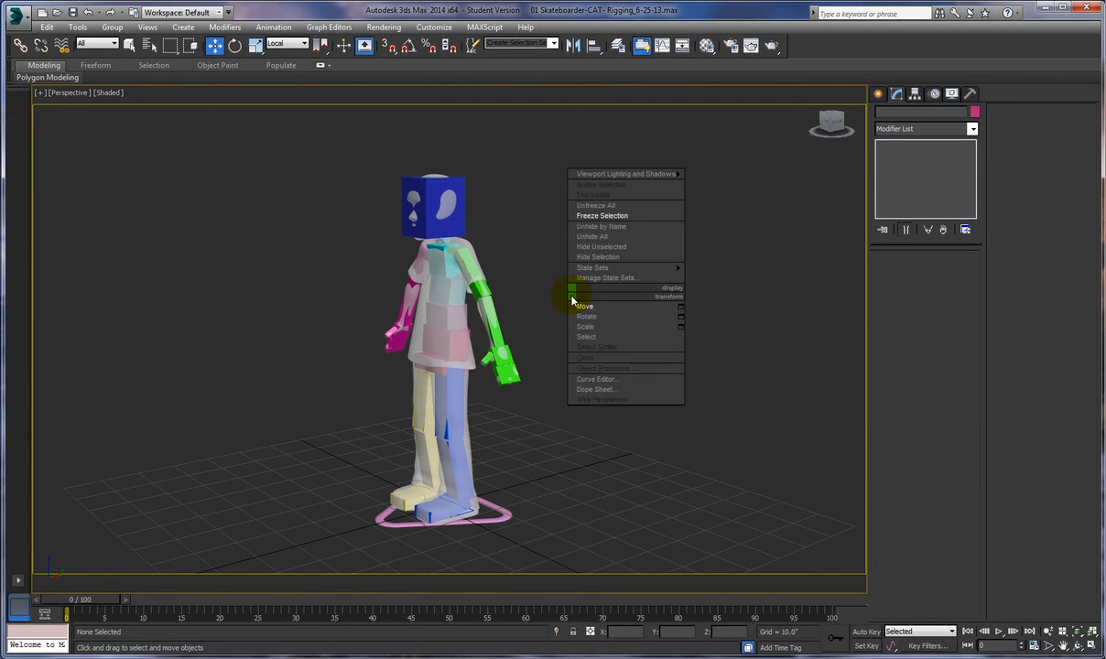
{"action": "left_click", "coordinate": [589, 227]}
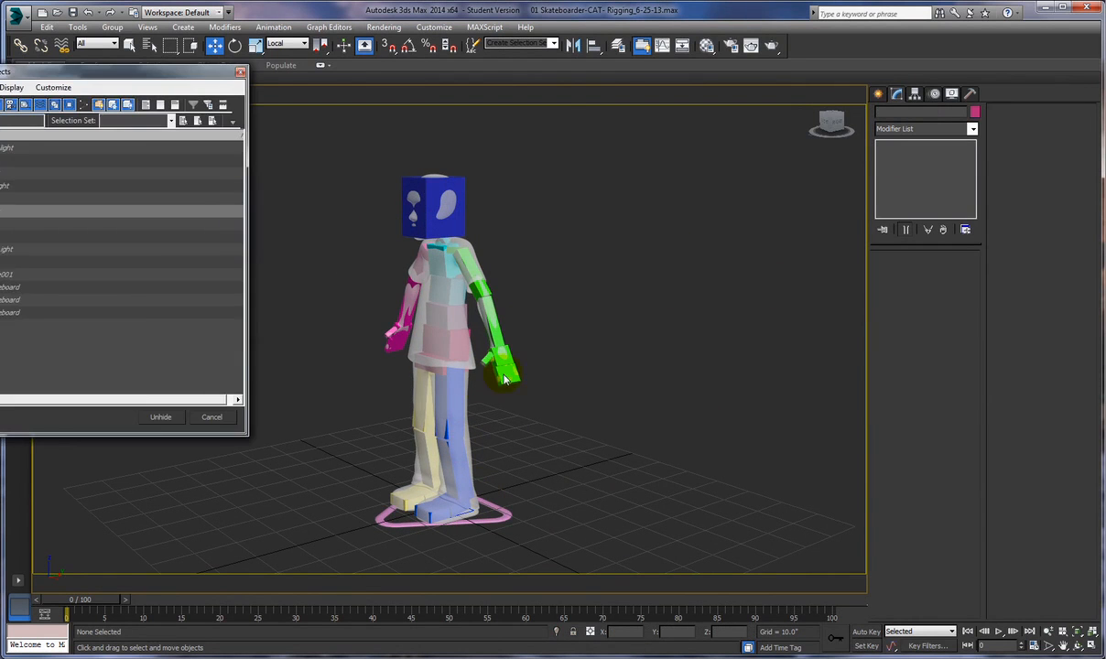
{"action": "left_click", "coordinate": [212, 418]}
Step: Unfreeze all objects and select the skateboarder character mesh
{"action": "right_click", "coordinate": [650, 324]}
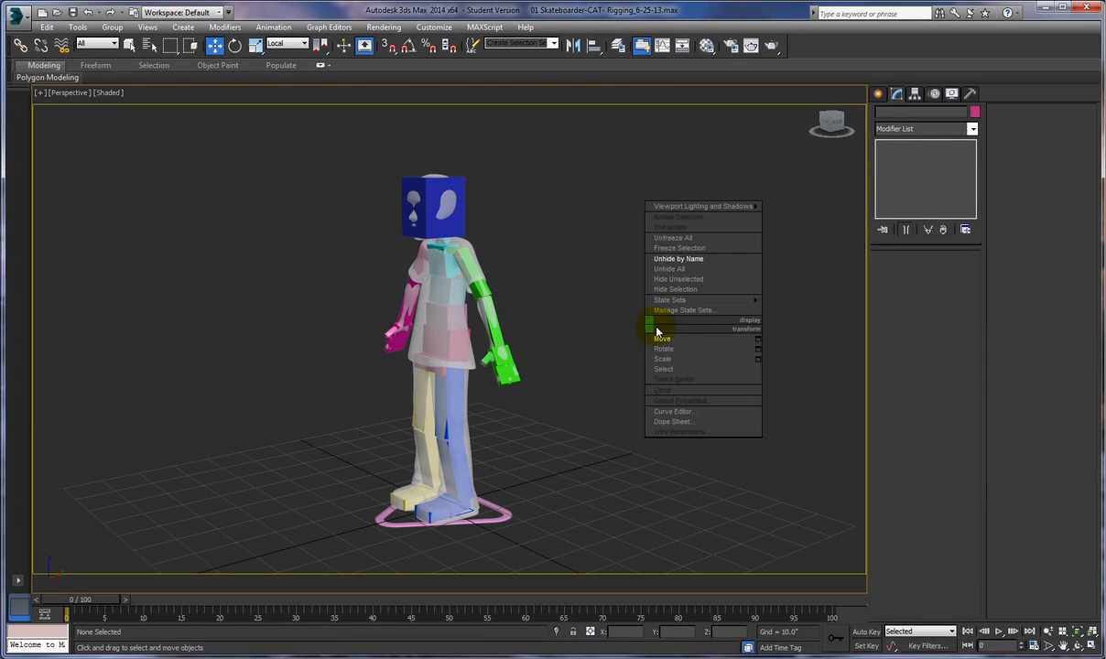
{"action": "left_click", "coordinate": [661, 238]}
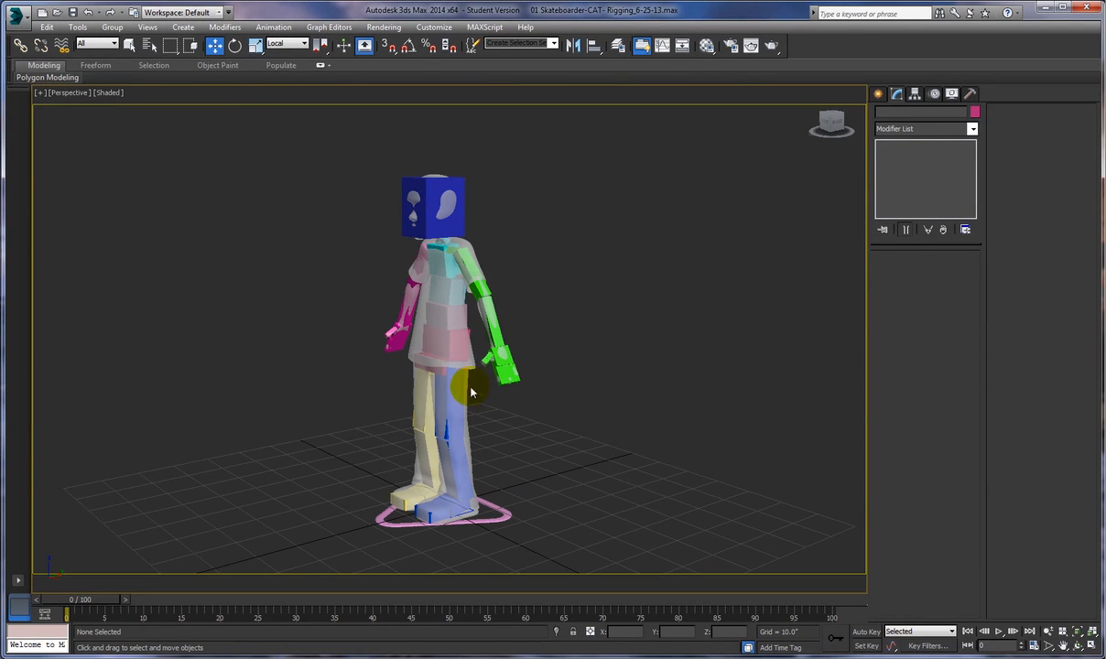
{"action": "left_click", "coordinate": [458, 421]}
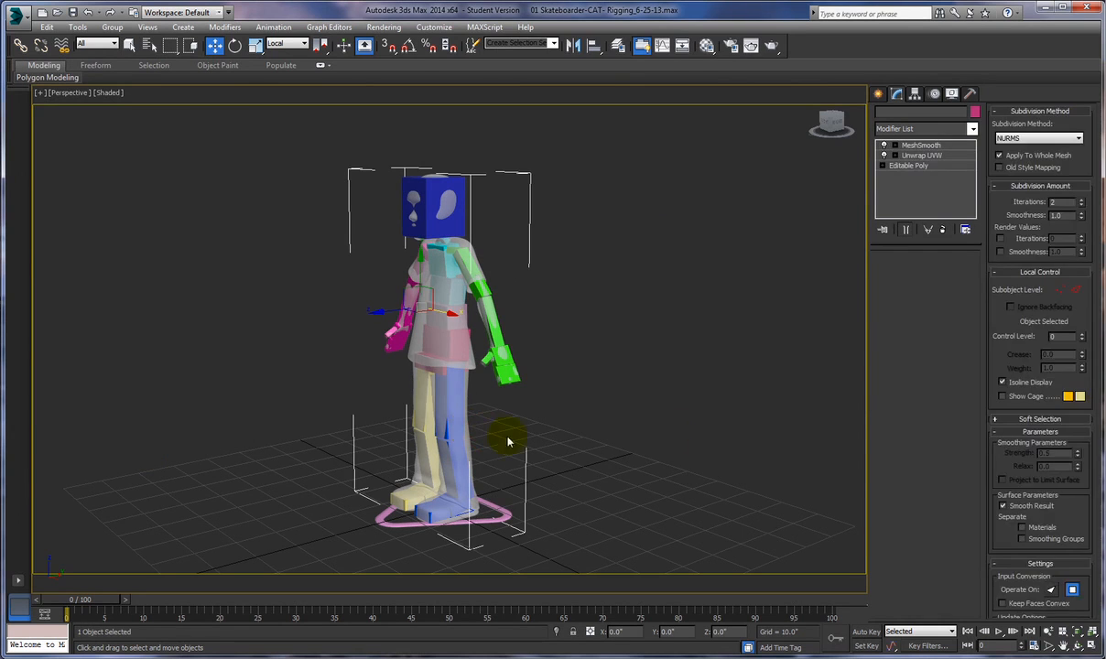
Step: Add a Skin modifier directly above Editable Poly in the mesh's modifier stack, accepting the topology warning
{"action": "left_click", "coordinate": [911, 167]}
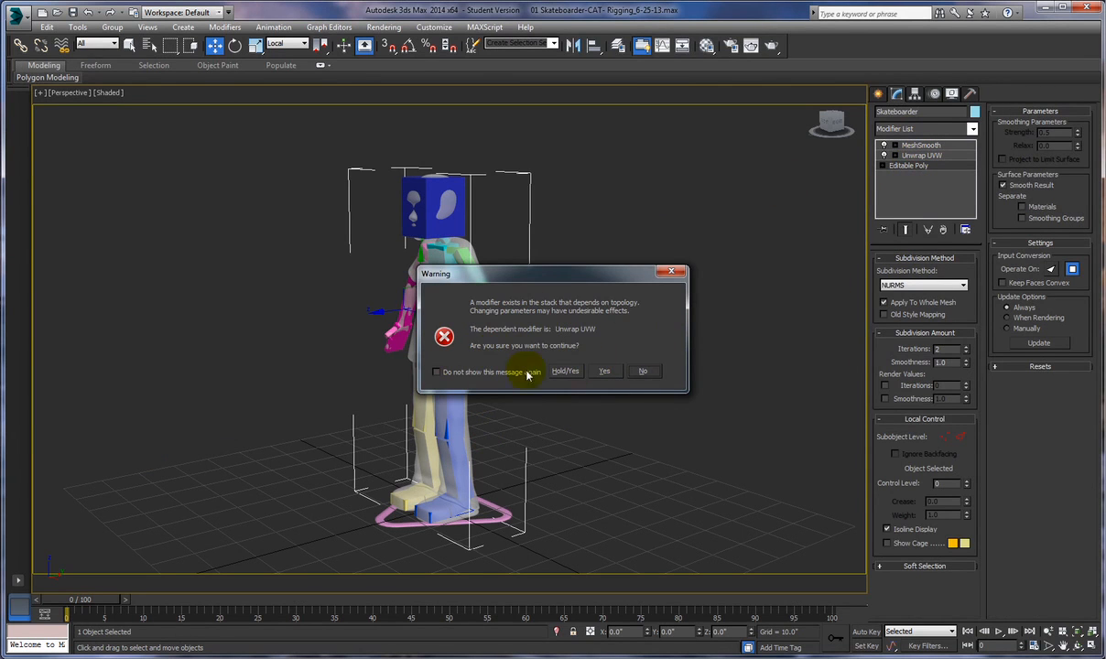
{"action": "left_click", "coordinate": [606, 371]}
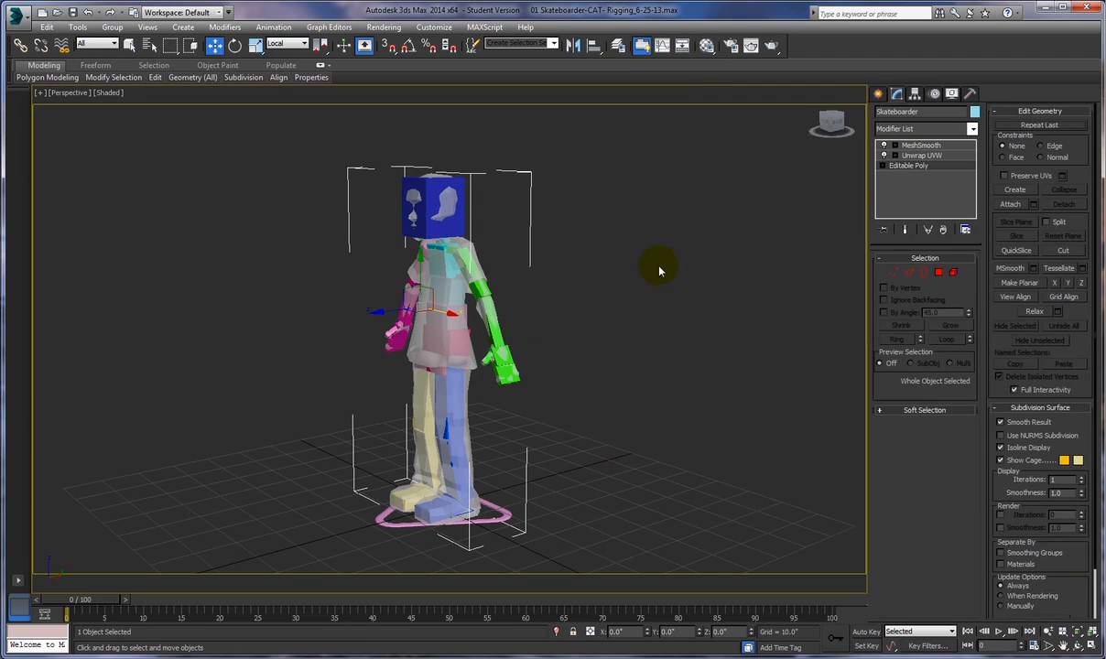
{"action": "left_click", "coordinate": [972, 129]}
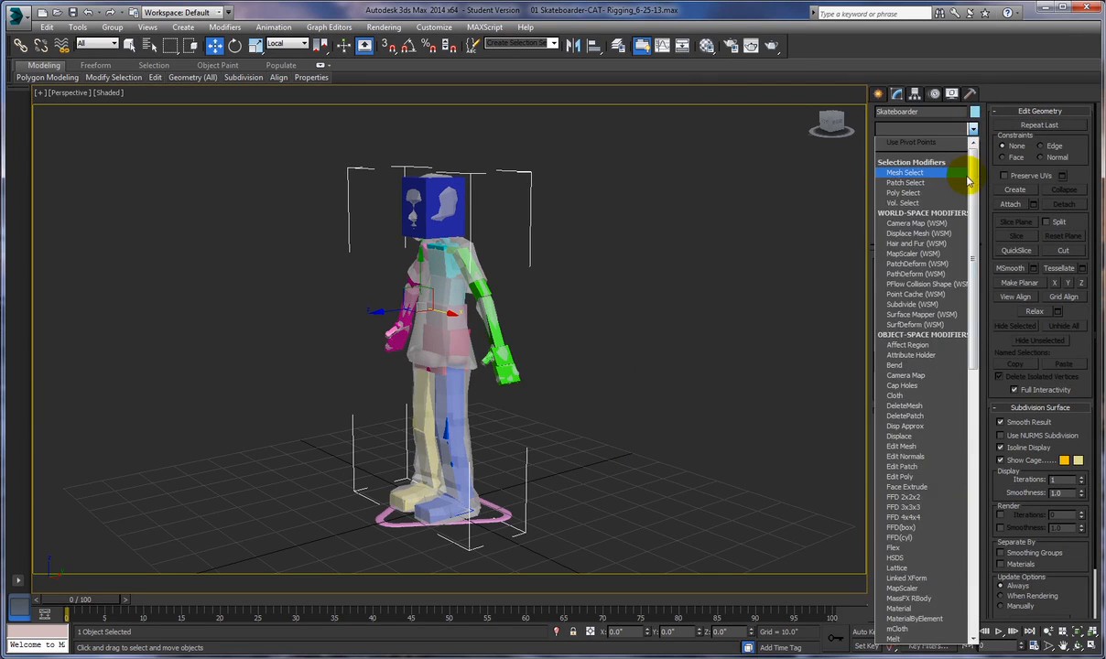
{"action": "left_click_drag", "start_coordinate": [972, 180], "coordinate": [971, 375]}
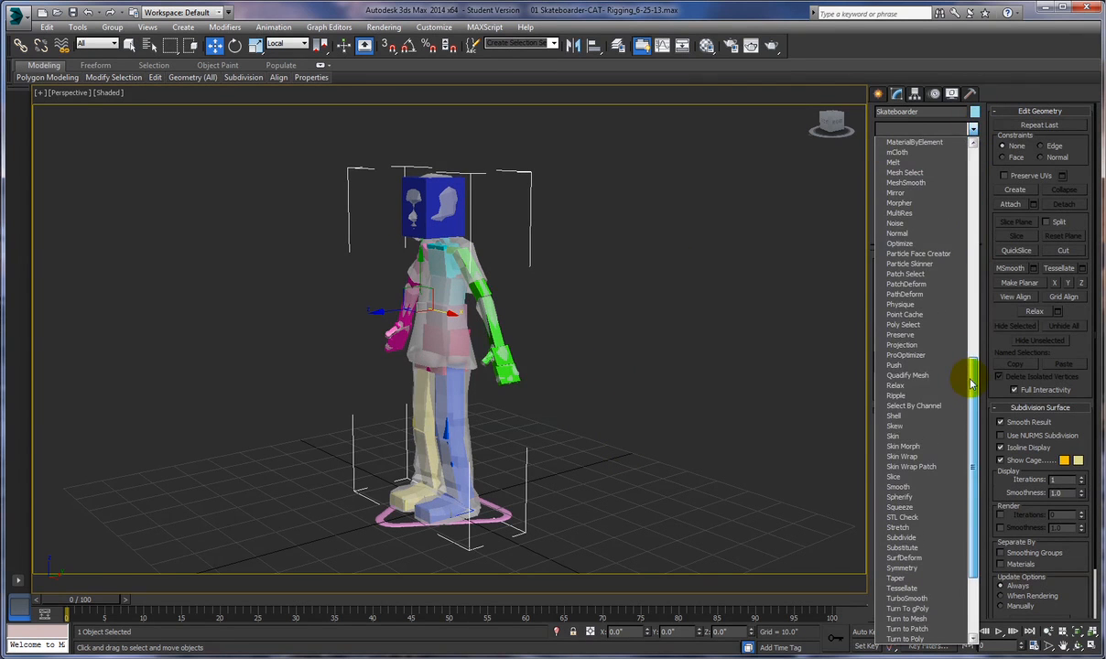
{"action": "left_click", "coordinate": [892, 437]}
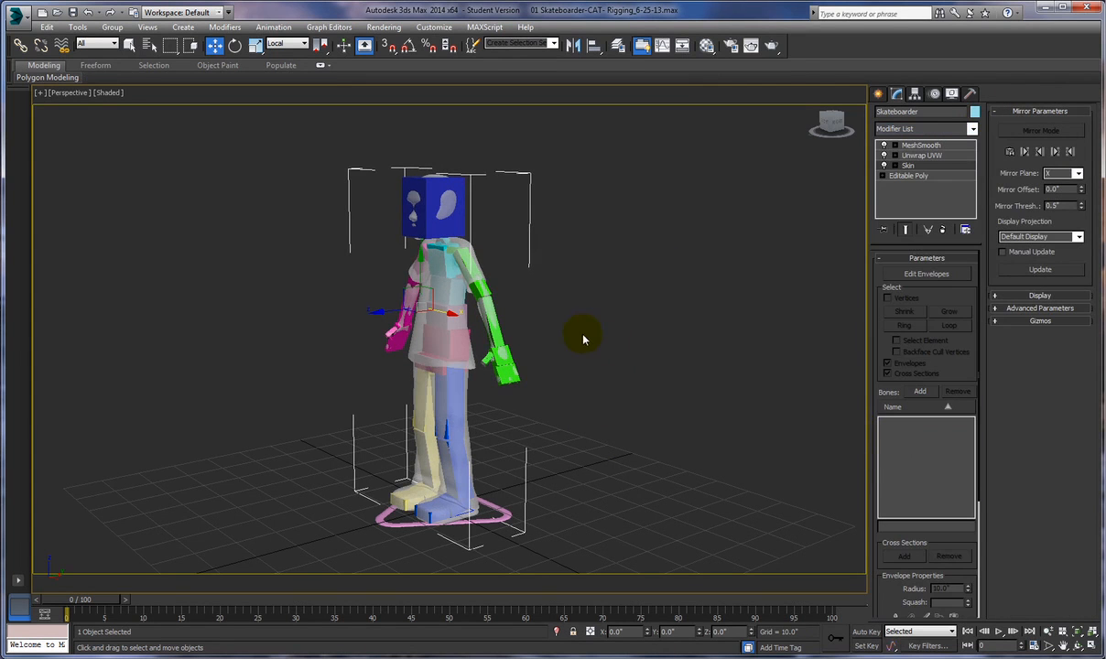
Step: Add the skateboarder rig's pelvis and its entire child hierarchy as bones in the mesh's Skin modifier
{"action": "middle_click_drag", "start_coordinate": [807, 222], "coordinate": [840, 255], "text": "alt"}
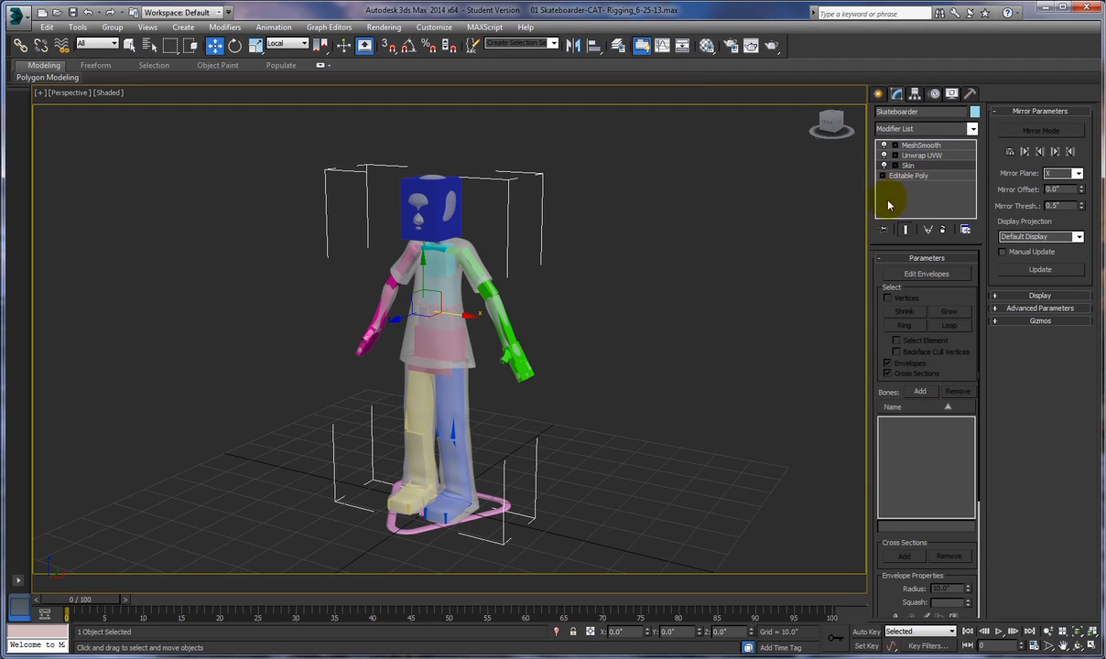
{"action": "left_click", "coordinate": [920, 392]}
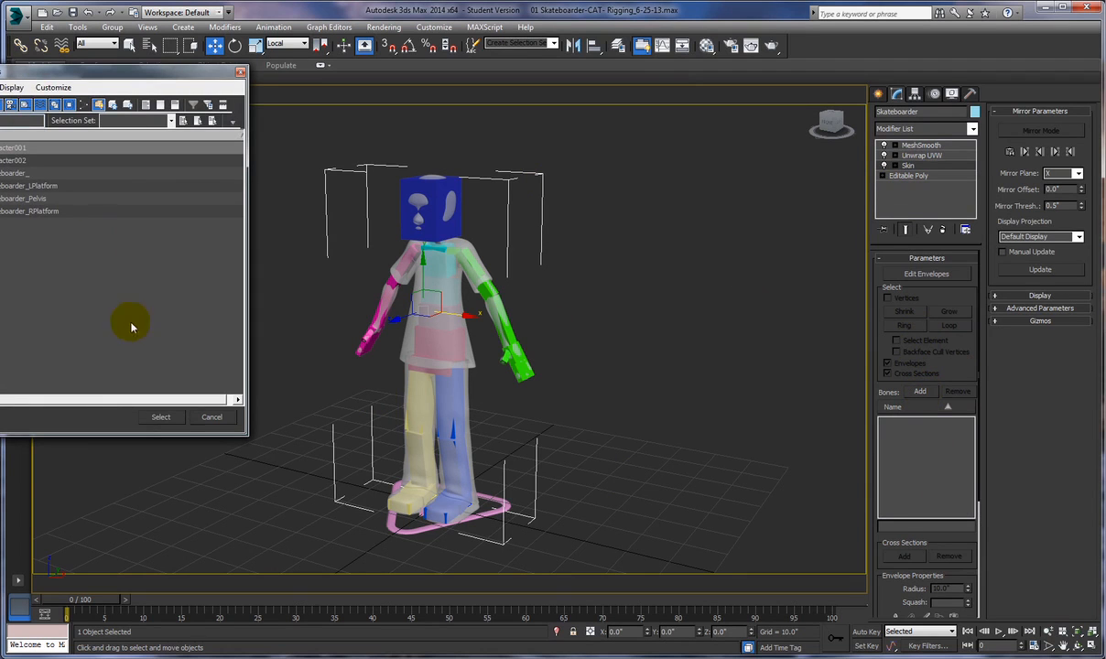
{"action": "left_click", "coordinate": [11, 89]}
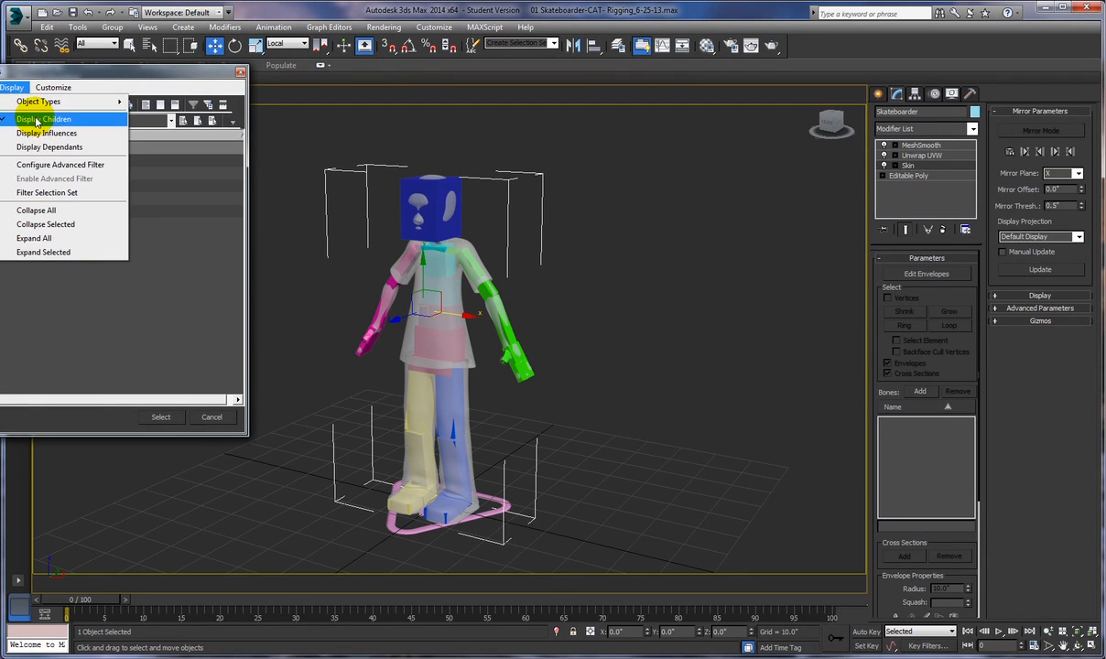
{"action": "left_click", "coordinate": [64, 311]}
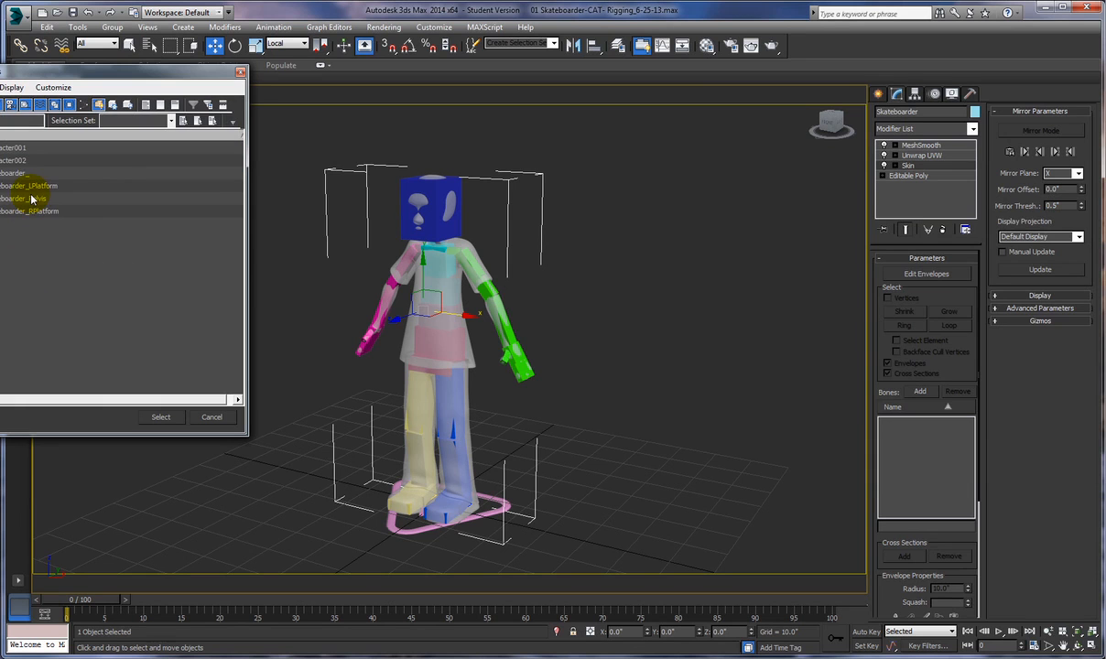
{"action": "left_click", "coordinate": [3, 199]}
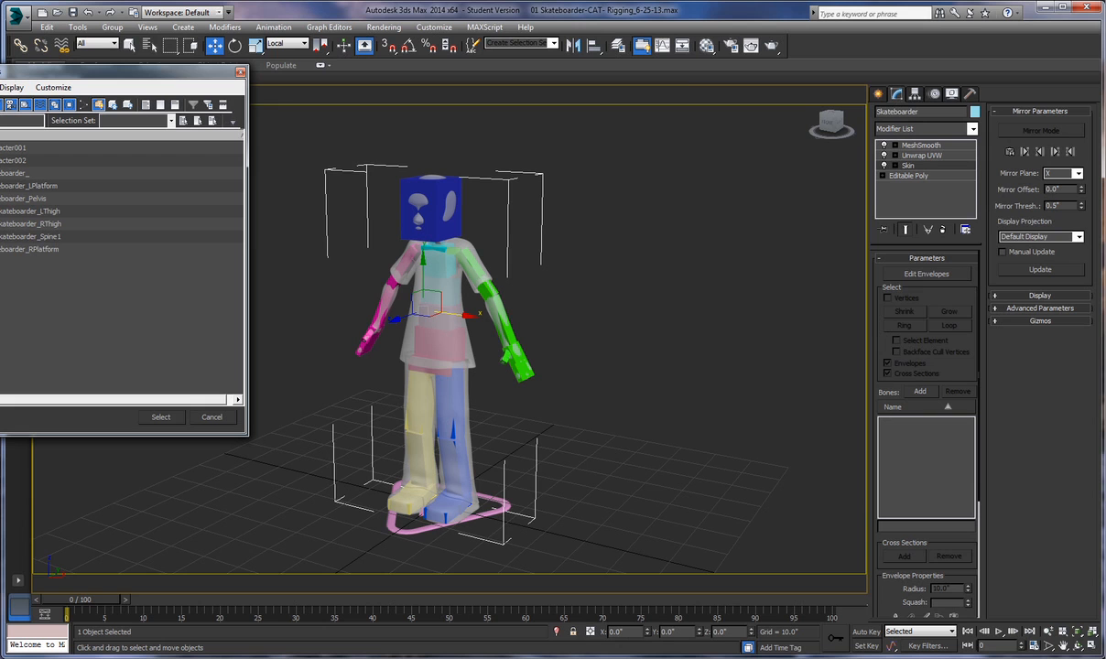
{"action": "double_click", "coordinate": [3, 199]}
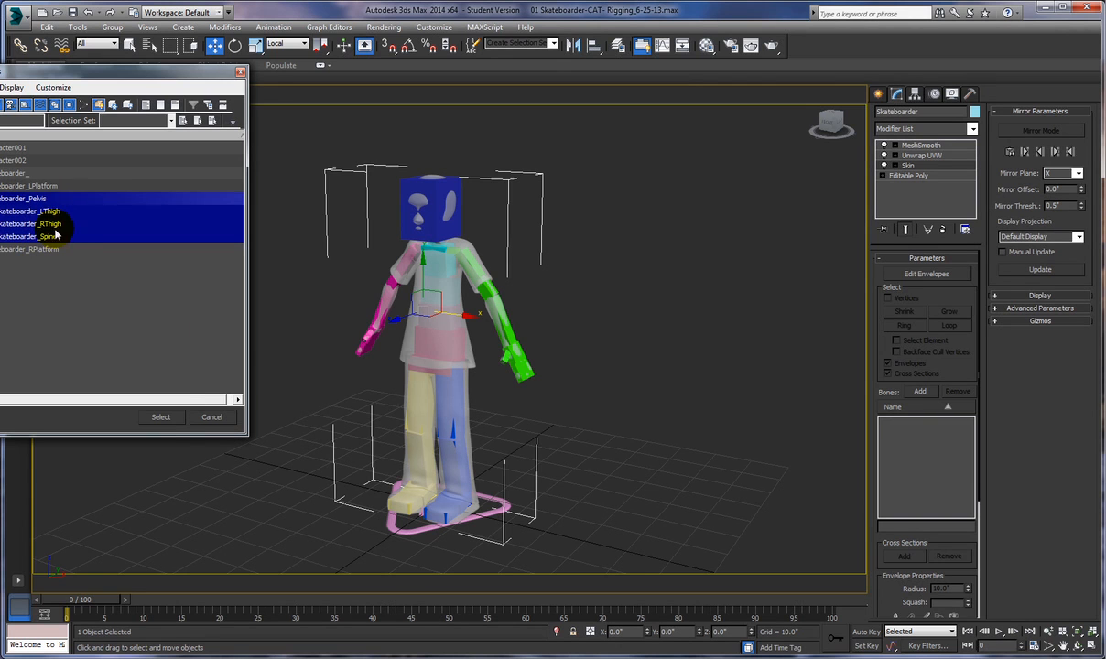
{"action": "left_click", "coordinate": [161, 417]}
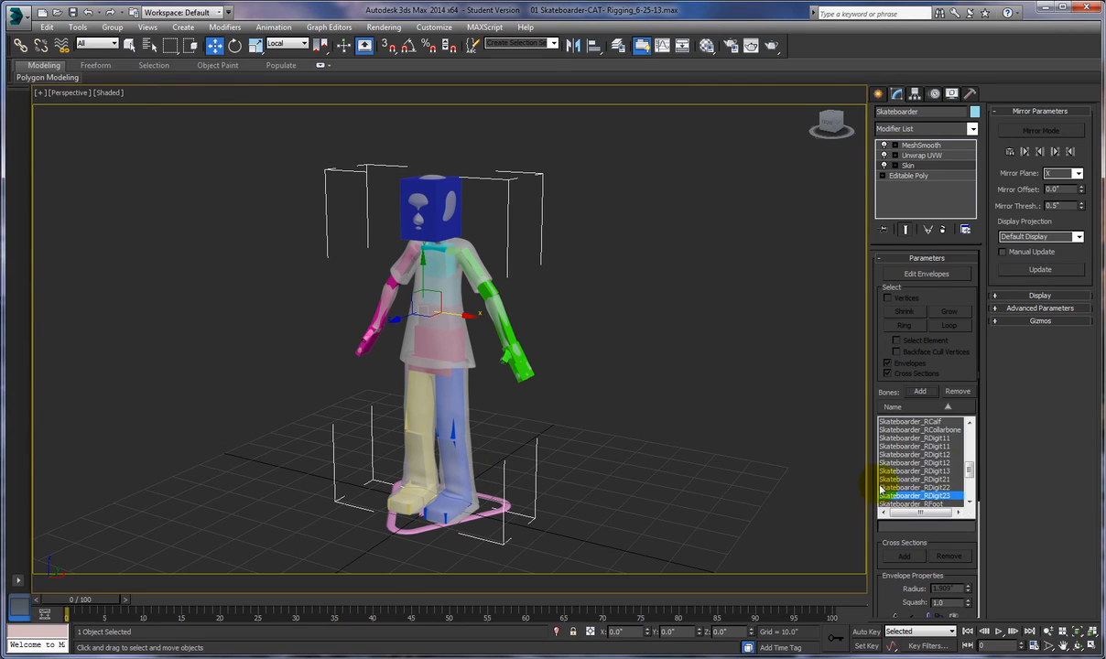
Step: Add a CATMotion layer to the skateboarder rig and switch the rig from setup to animation mode
{"action": "left_click", "coordinate": [935, 95]}
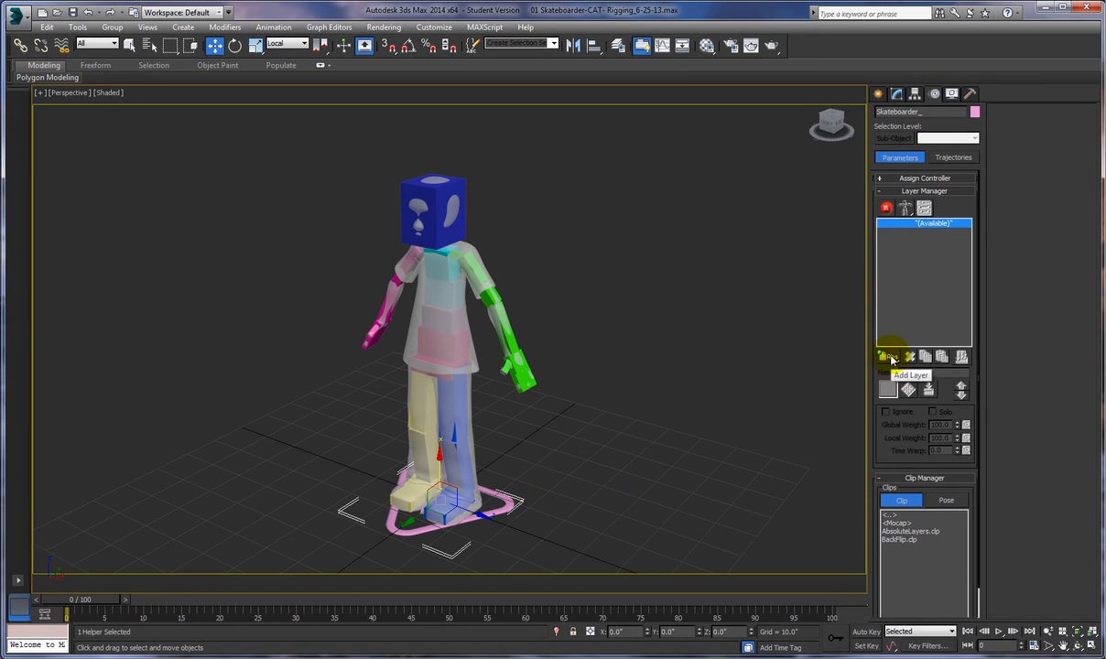
{"action": "left_click_drag", "start_coordinate": [891, 364], "coordinate": [890, 421]}
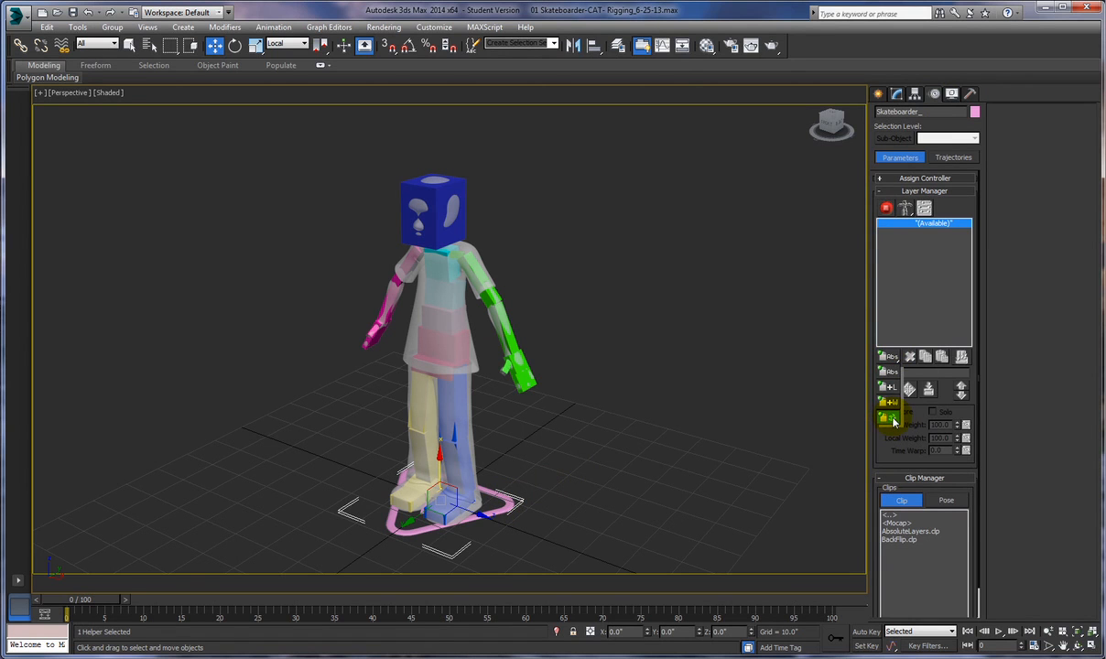
{"action": "left_click", "coordinate": [894, 421]}
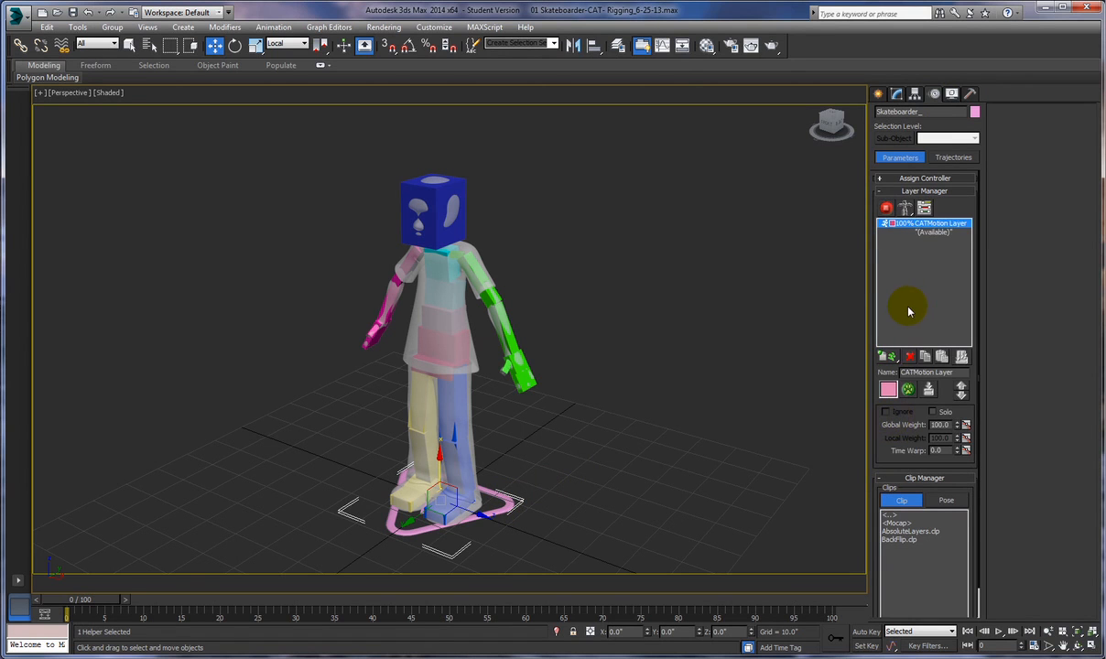
{"action": "left_click", "coordinate": [886, 210]}
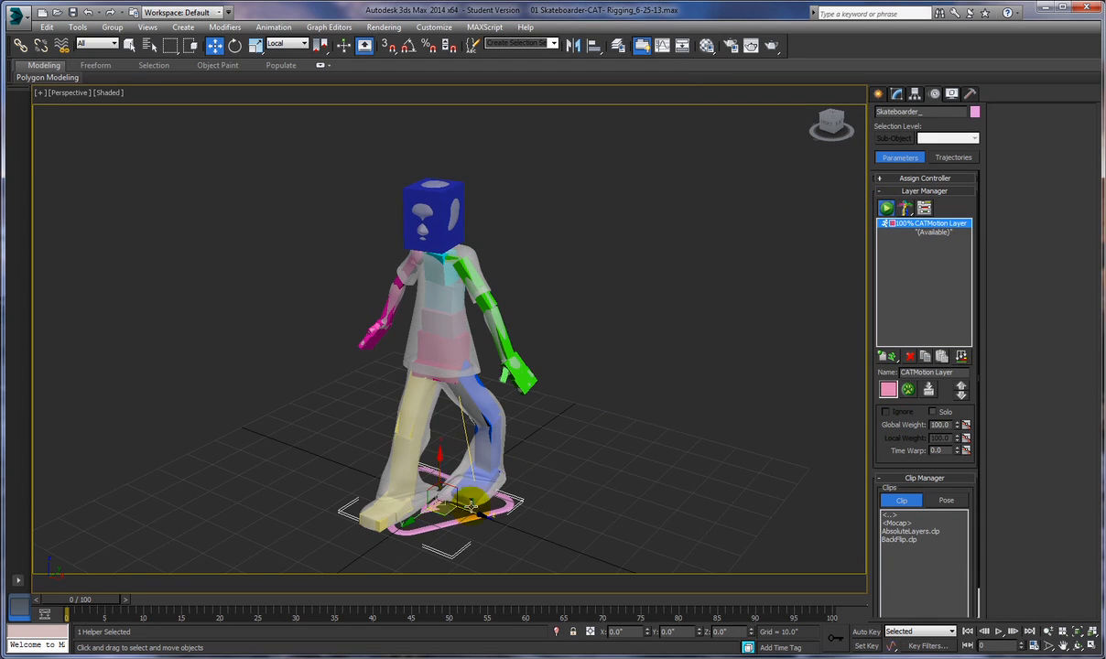
Step: Select the skateboarder mesh and turn on envelope editing in its Skin modifier, with vertex selection enabled and cross sections off
{"action": "scroll", "coordinate": [560, 508], "scroll_direction": "up", "scroll_amount": 6}
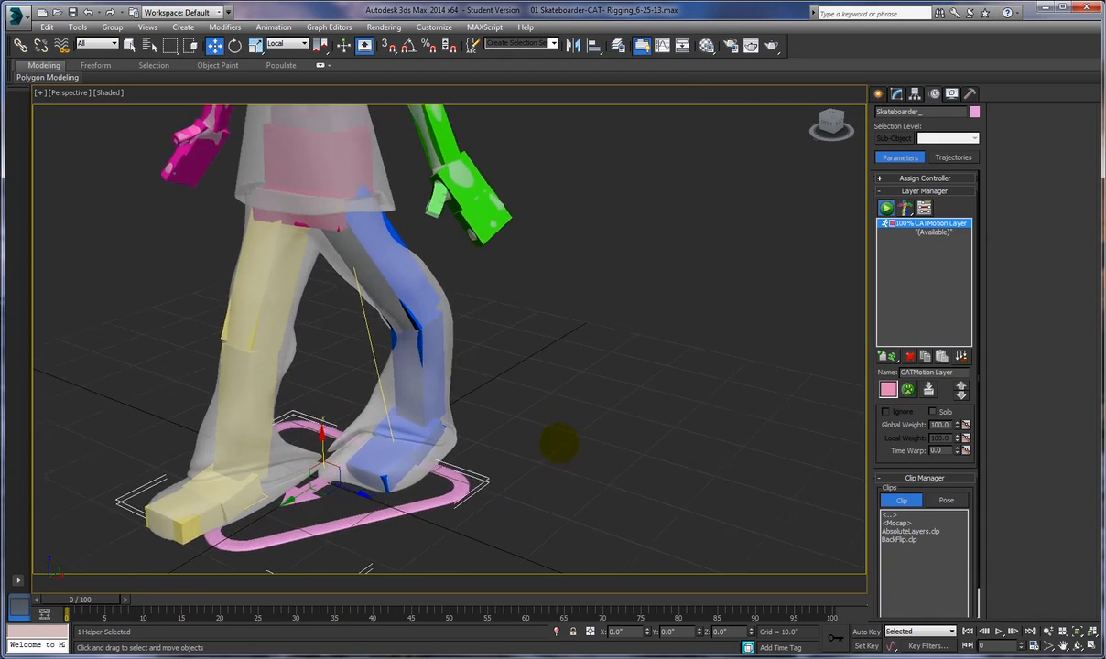
{"action": "middle_click_drag", "start_coordinate": [517, 486], "coordinate": [586, 479], "text": "alt"}
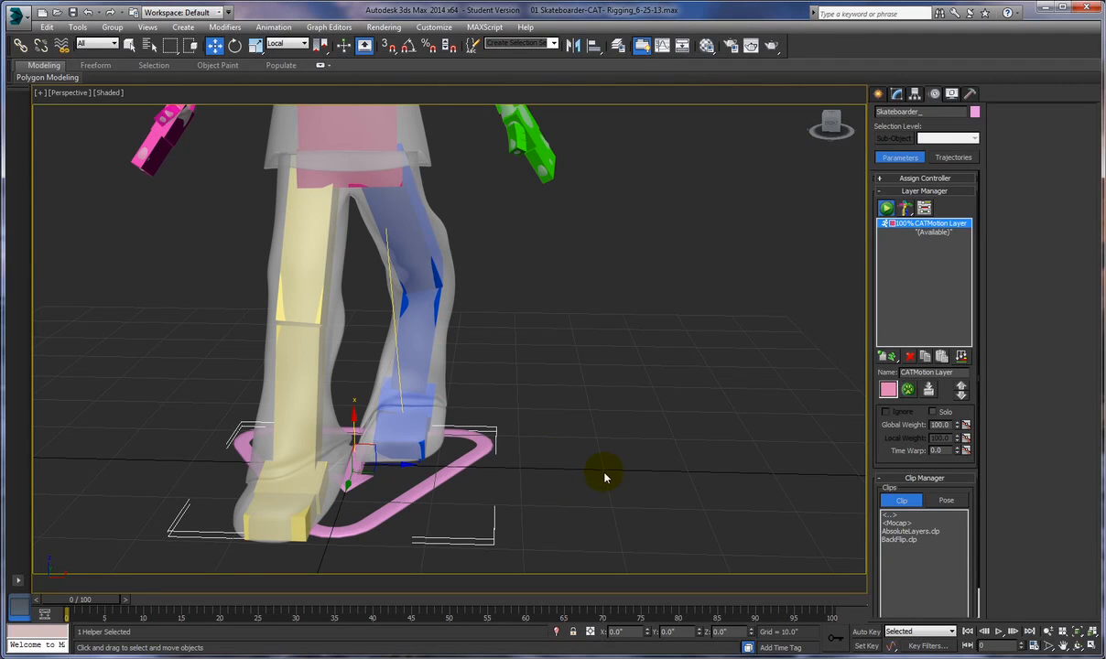
{"action": "middle_click_drag", "start_coordinate": [632, 494], "coordinate": [603, 476]}
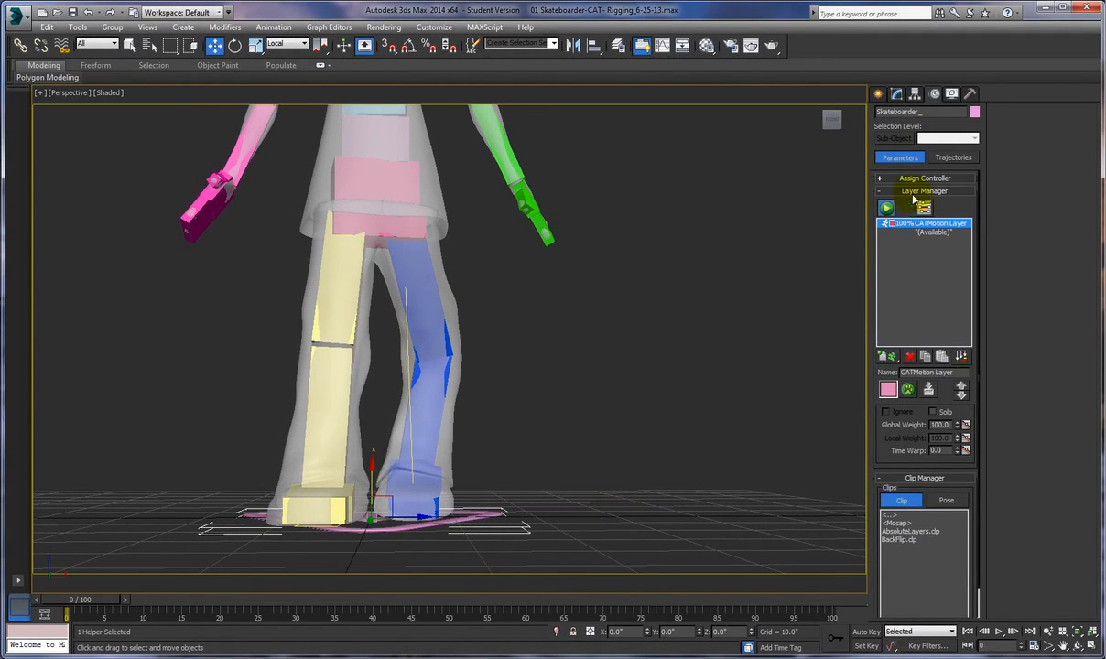
{"action": "left_click", "coordinate": [895, 95]}
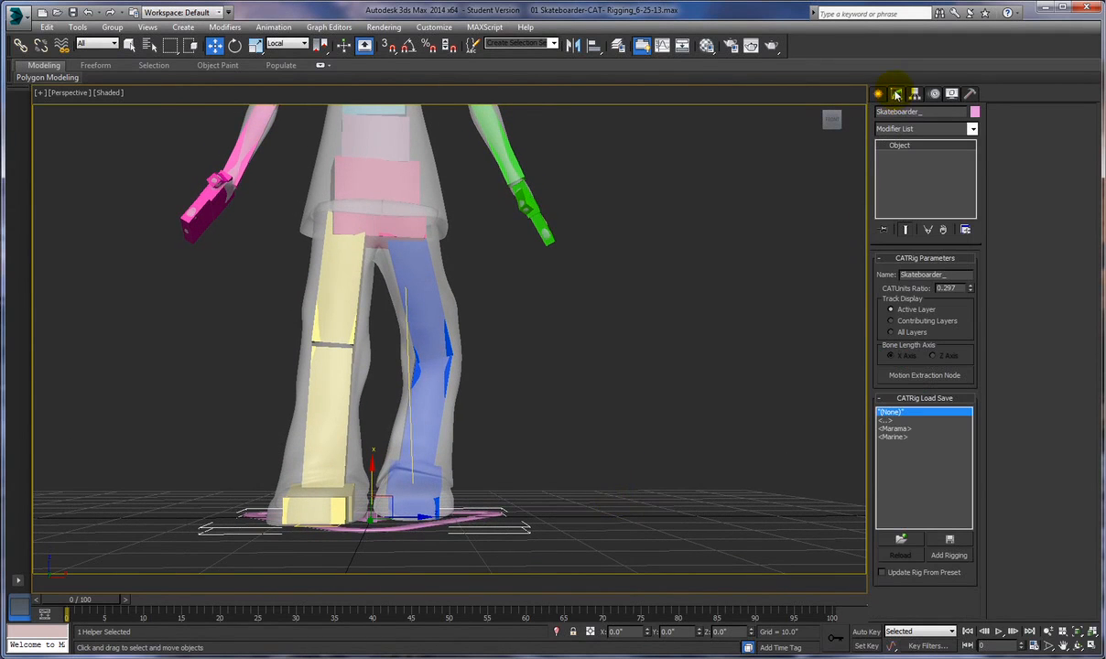
{"action": "left_click", "coordinate": [446, 417]}
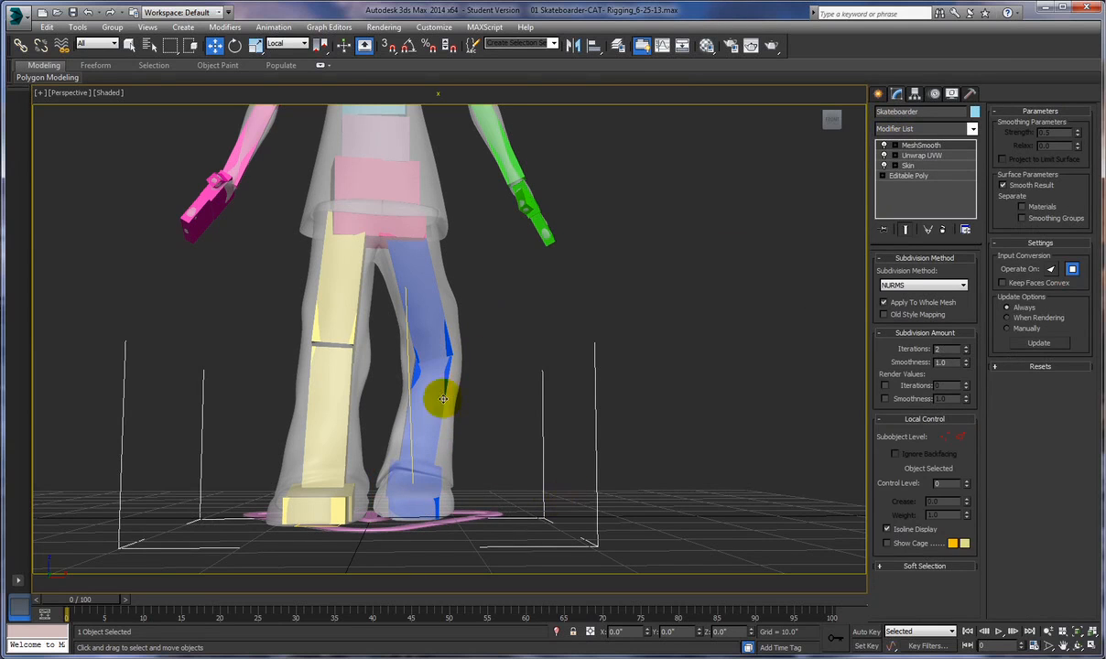
{"action": "left_click", "coordinate": [906, 165]}
{"action": "left_click", "coordinate": [604, 371]}
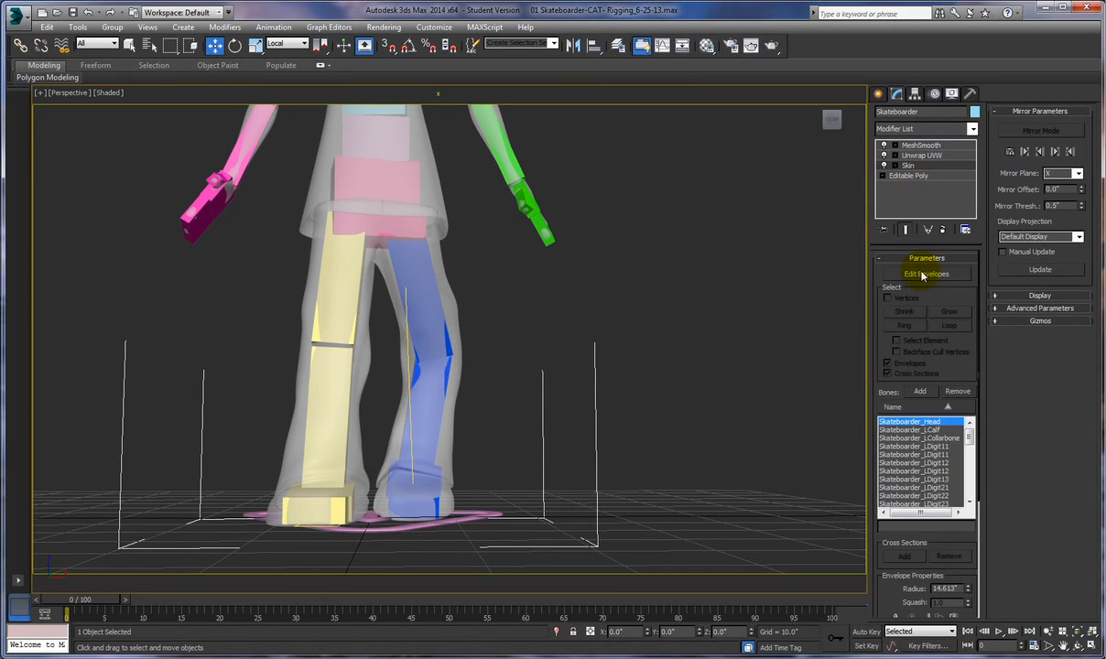
{"action": "left_click", "coordinate": [928, 275]}
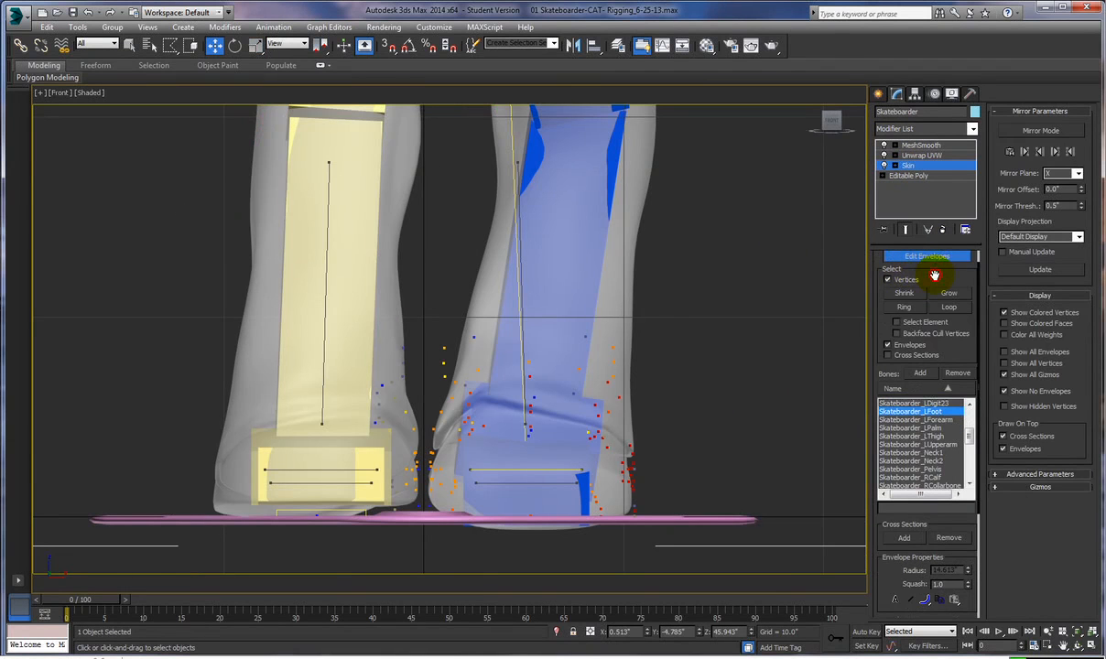
{"action": "left_click_drag", "start_coordinate": [934, 275], "coordinate": [935, 289]}
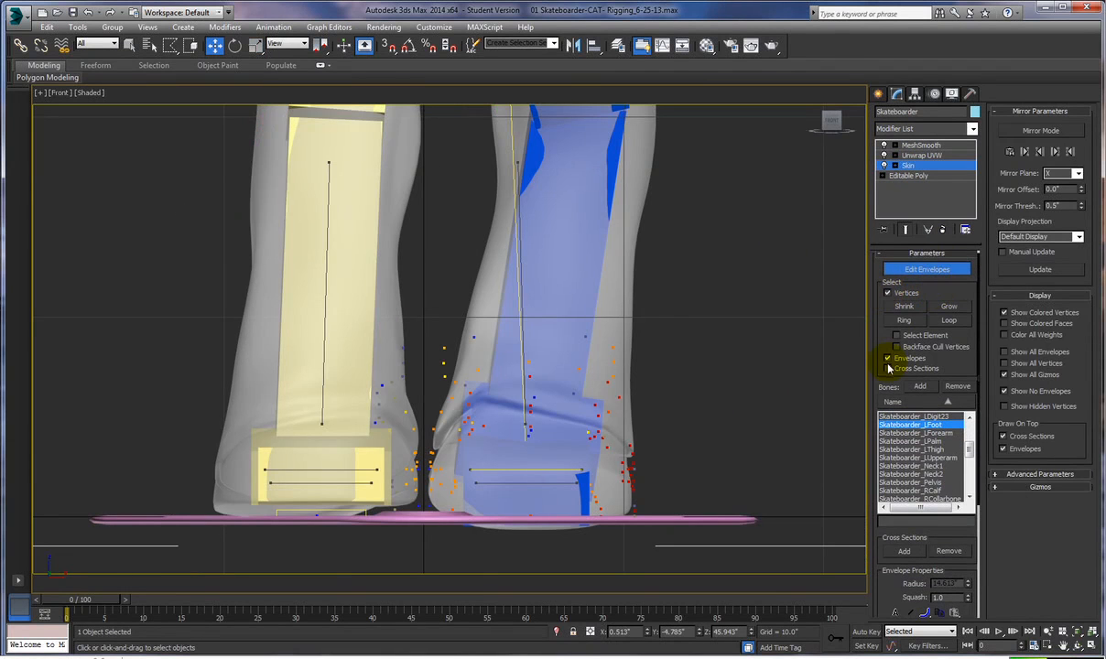
Step: Try moving the lower end of the right calf bone's envelope, and undo the move
{"action": "left_click_drag", "start_coordinate": [320, 387], "coordinate": [325, 471]}
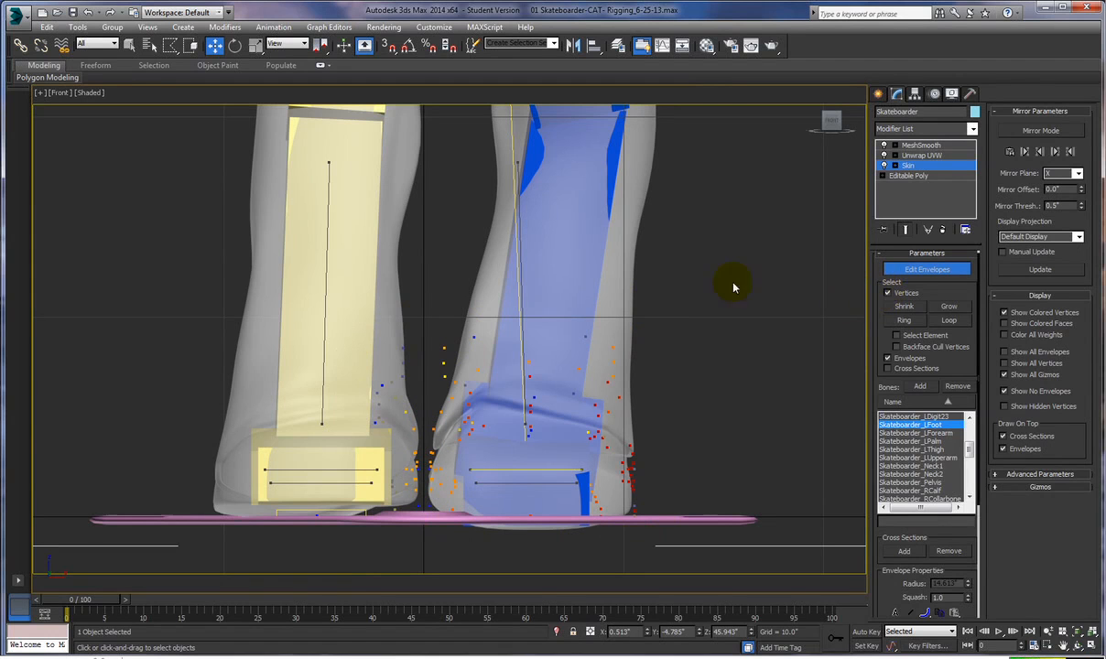
{"action": "left_click", "coordinate": [321, 366]}
{"action": "left_click_drag", "start_coordinate": [376, 341], "coordinate": [401, 332]}
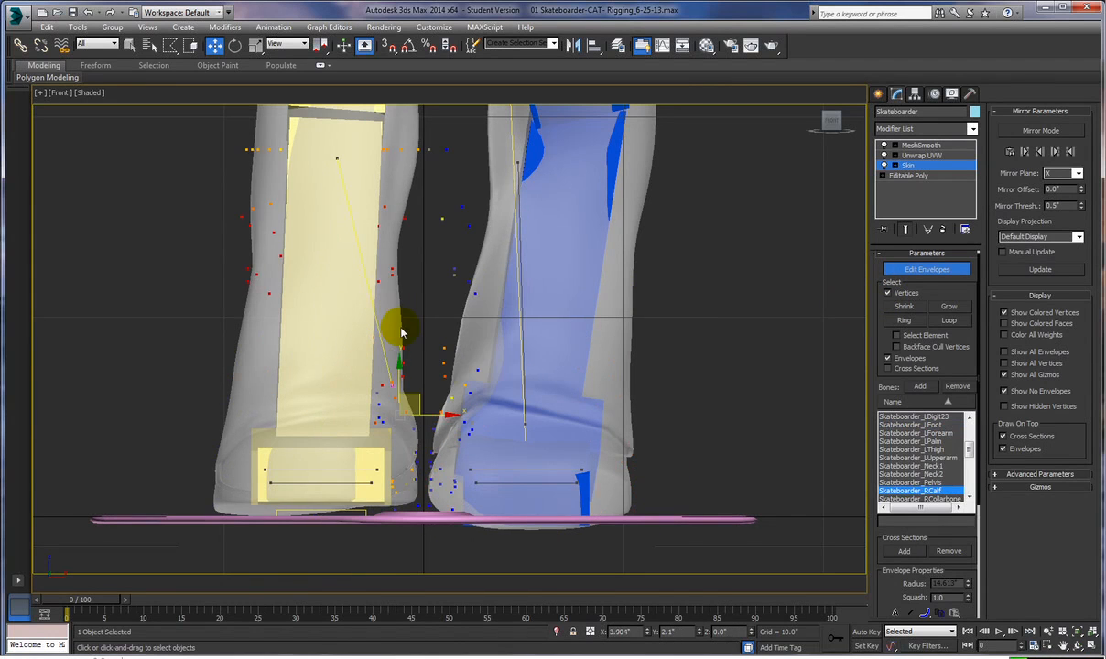
{"action": "left_click", "coordinate": [87, 12]}
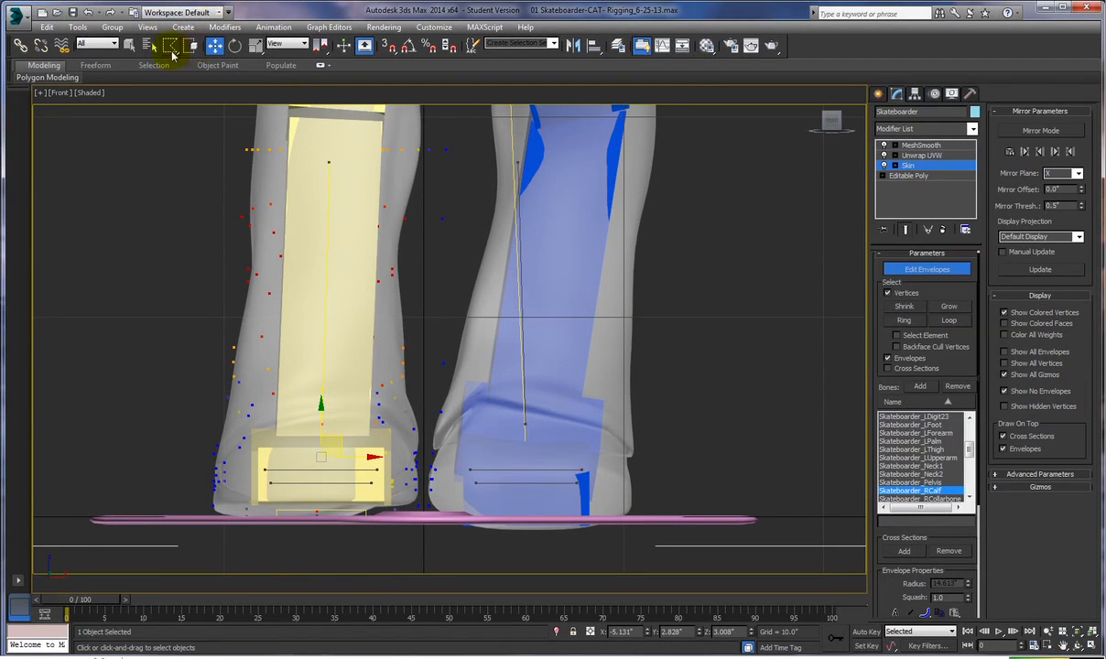
{"action": "left_click", "coordinate": [130, 46]}
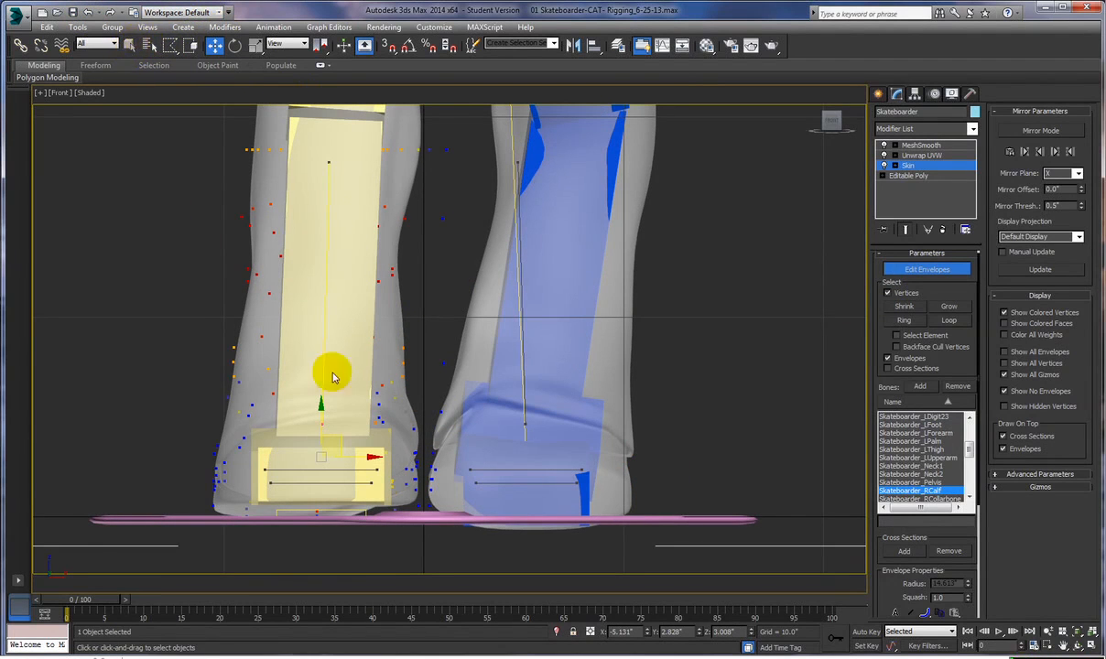
Step: Select the left foot bone's envelope and set its absolute effect to 0 on the right foot's vertices
{"action": "left_click", "coordinate": [525, 470]}
{"action": "mouse_move", "coordinate": [425, 362]}
{"action": "left_mouse_down"}
{"action": "mouse_move", "coordinate": [422, 516]}
{"action": "mouse_move", "coordinate": [398, 543]}
{"action": "left_mouse_up"}
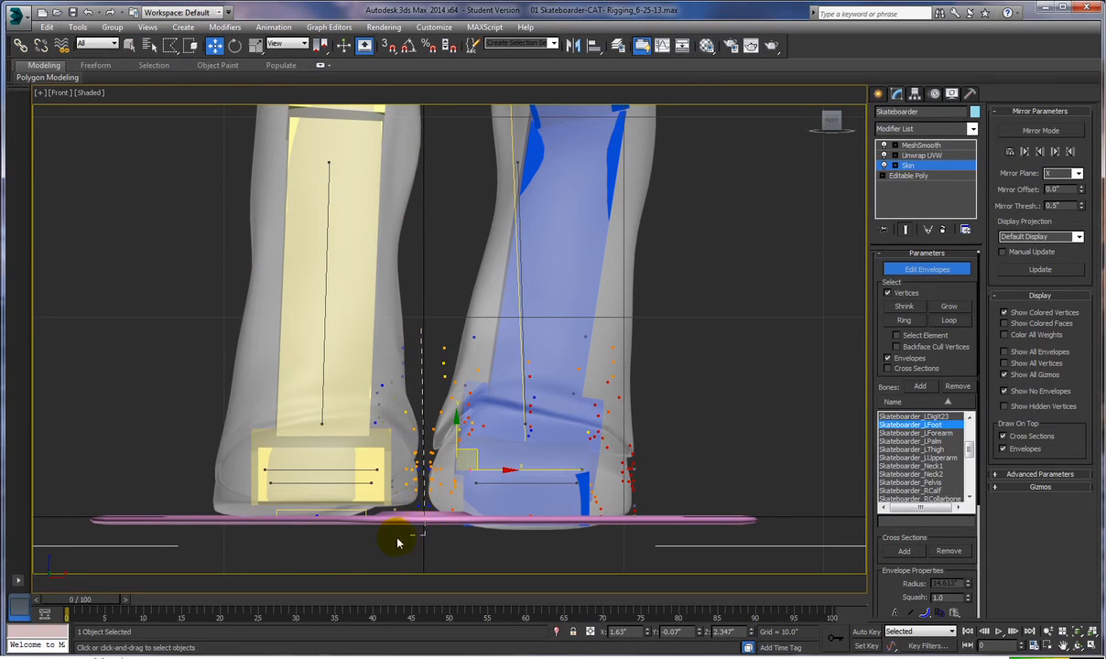
{"action": "mouse_move", "coordinate": [257, 545]}
{"action": "left_mouse_down"}
{"action": "mouse_move", "coordinate": [230, 458]}
{"action": "mouse_move", "coordinate": [348, 355]}
{"action": "mouse_move", "coordinate": [420, 332]}
{"action": "left_mouse_up"}
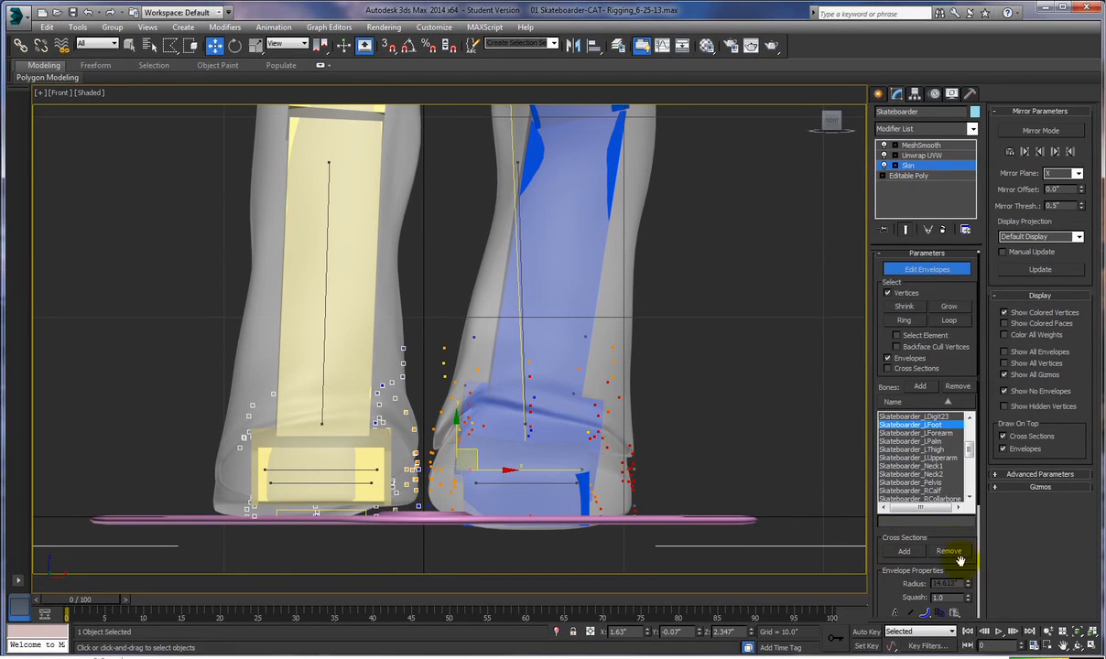
{"action": "scroll", "coordinate": [884, 519], "scroll_direction": "down", "scroll_amount": 3}
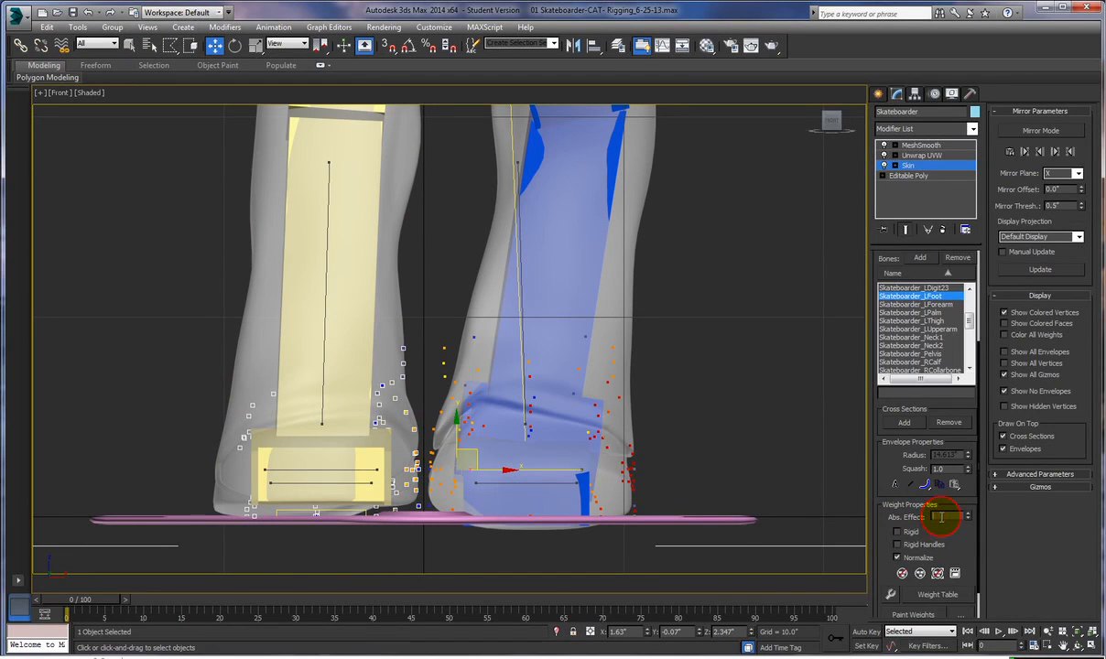
{"action": "type", "text": "0"}
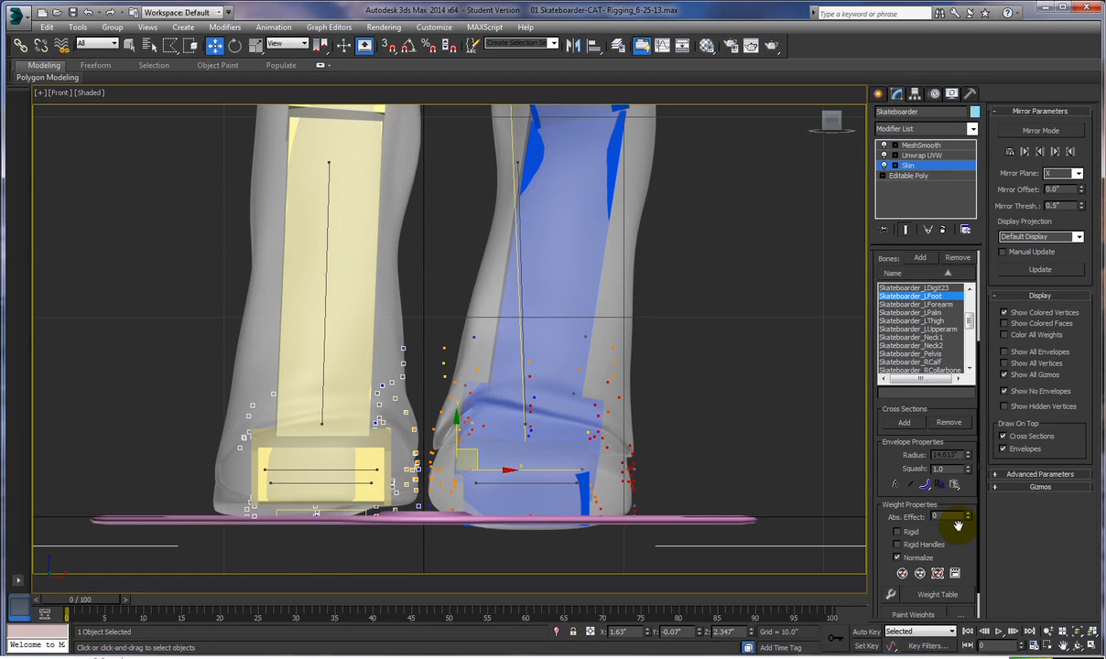
{"action": "key", "text": "Return"}
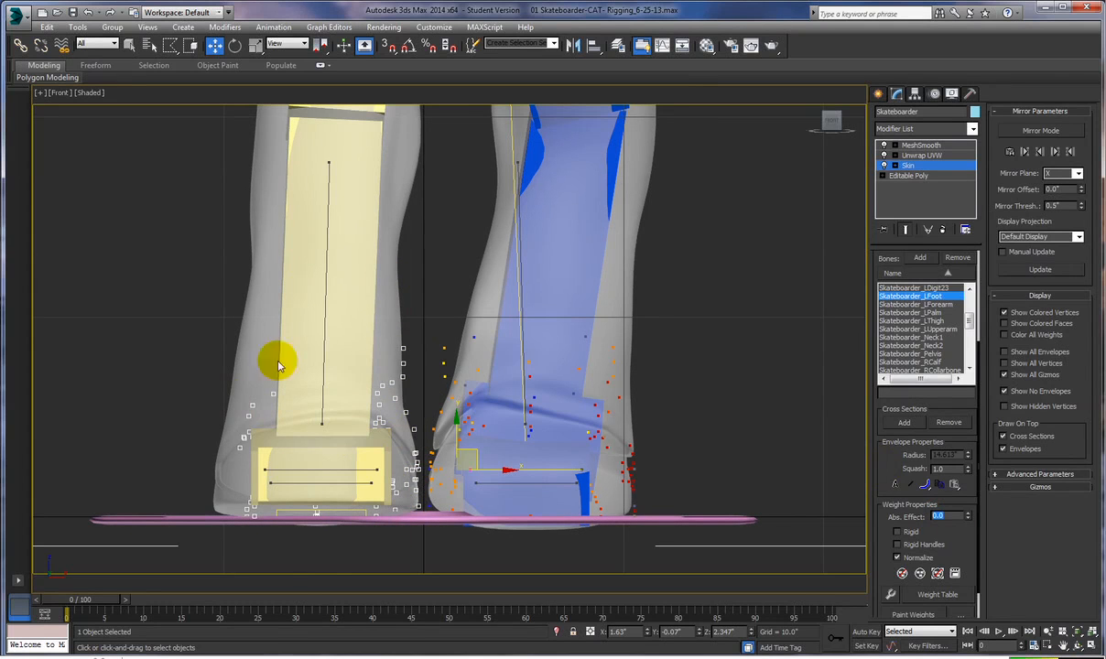
{"action": "left_click", "coordinate": [533, 486]}
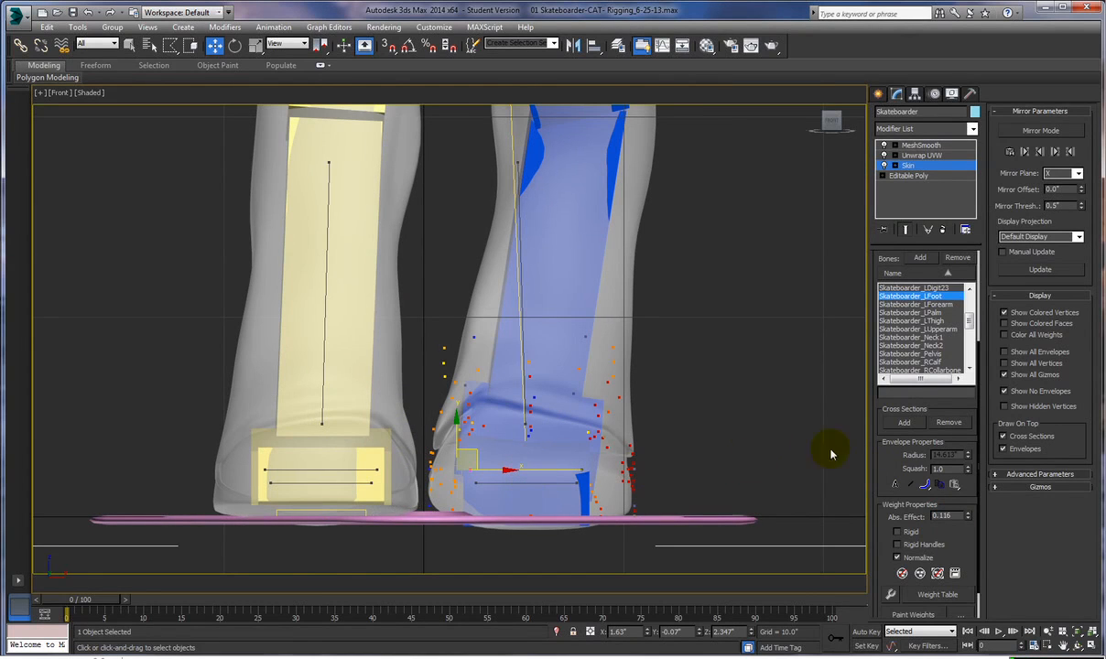
{"action": "left_click", "coordinate": [748, 439]}
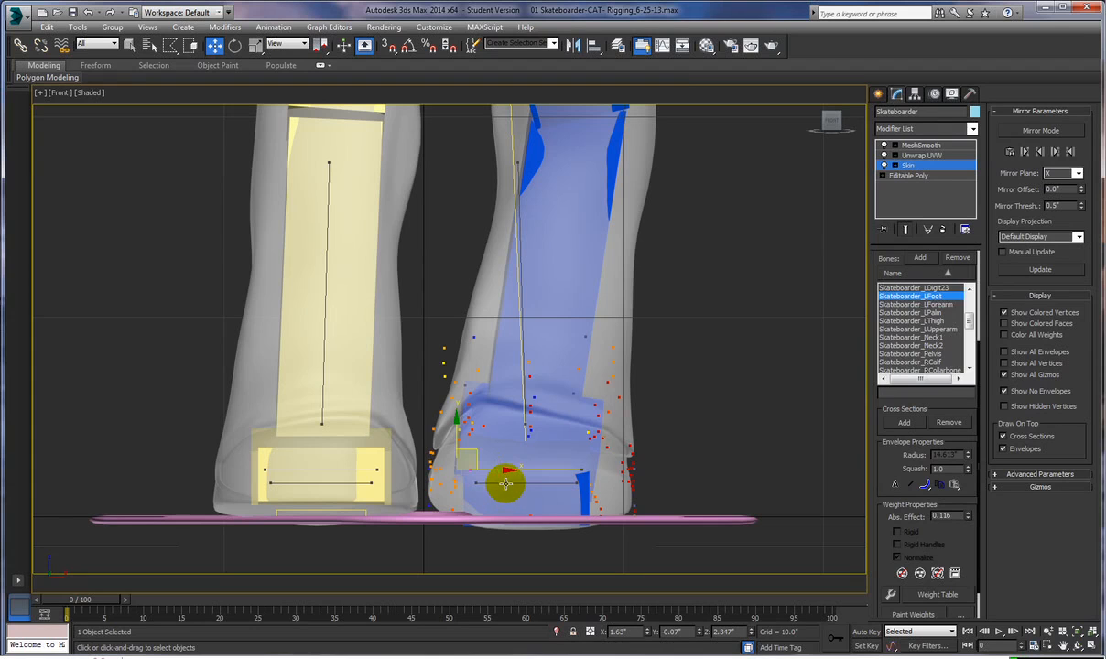
Step: Select the left toe bone's envelope and set its absolute effect to 0 on the right shoe's inner vertices
{"action": "left_click", "coordinate": [504, 484]}
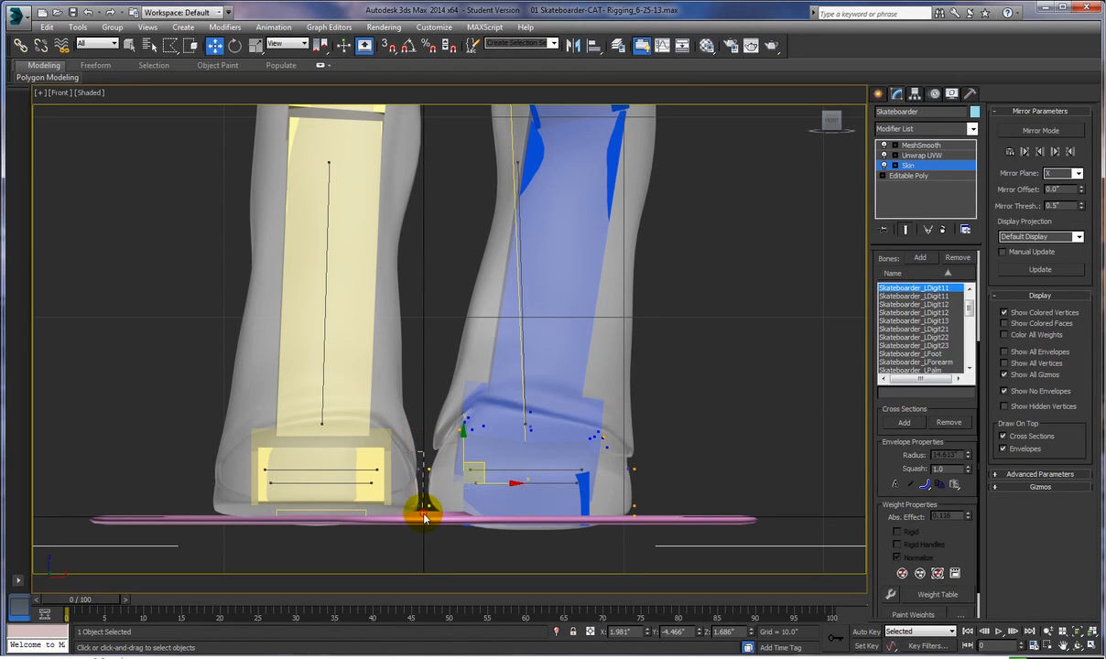
{"action": "left_click", "coordinate": [409, 454]}
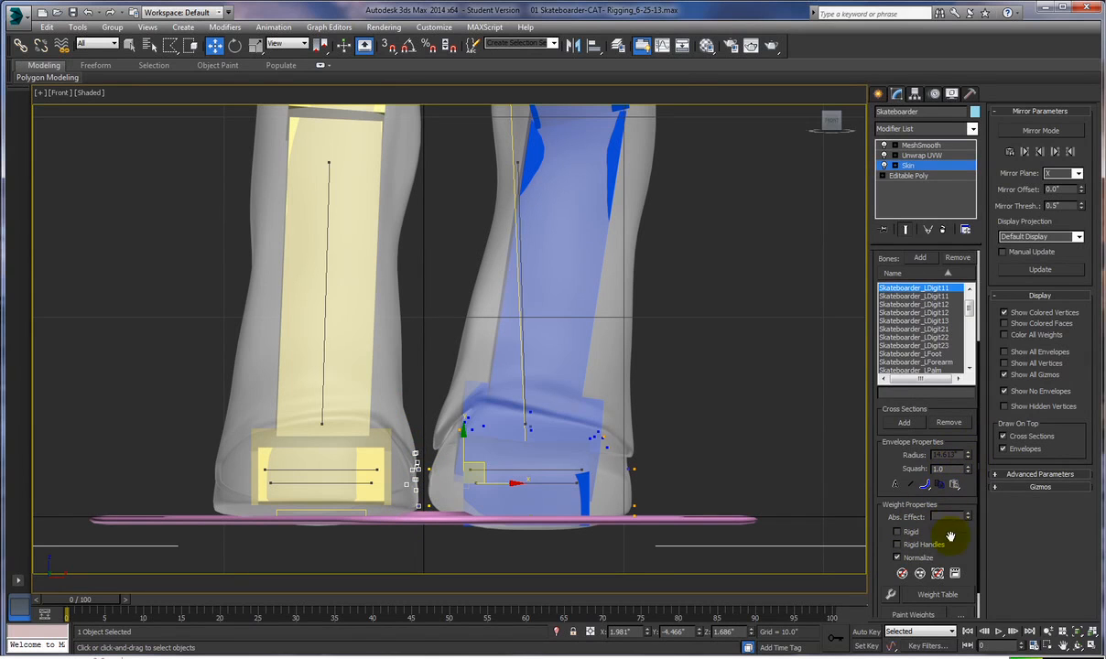
{"action": "key", "text": "Return"}
{"action": "left_click", "coordinate": [432, 392]}
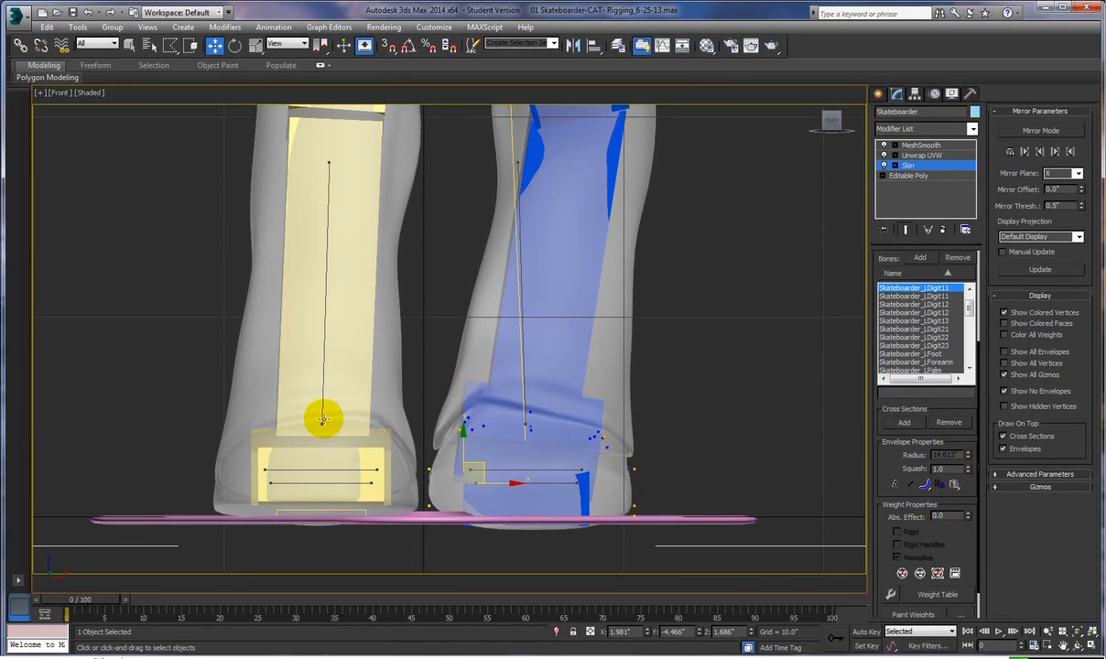
Step: Select the right foot bone's envelope and set its absolute effect to 0 on all of the left foot's vertices
{"action": "left_click", "coordinate": [303, 470]}
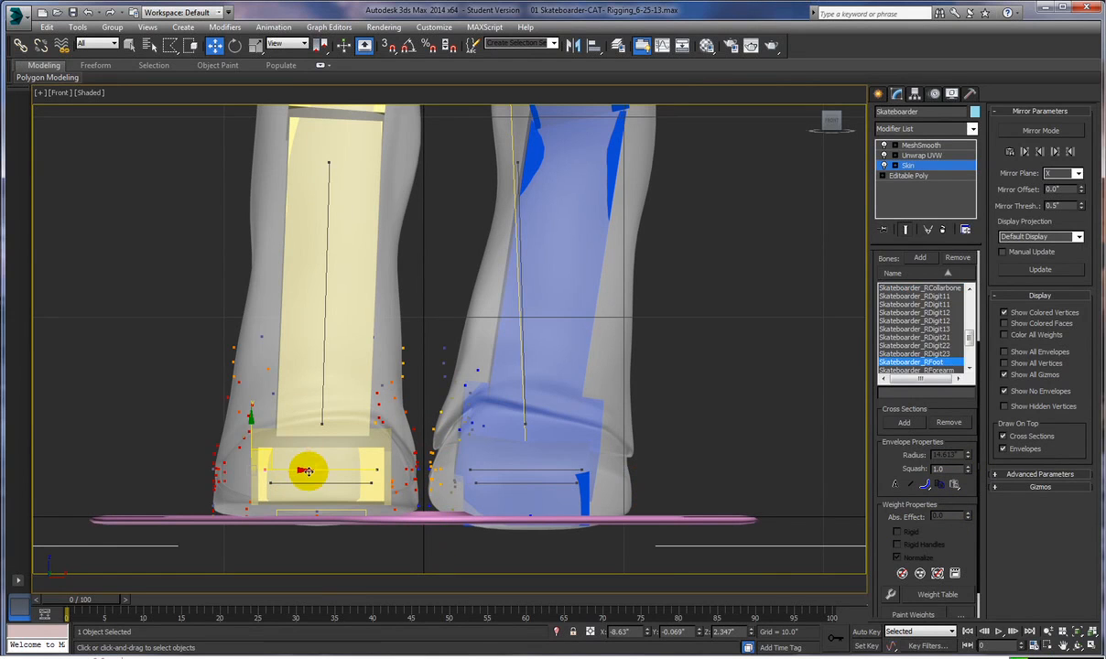
{"action": "mouse_move", "coordinate": [426, 509]}
{"action": "left_mouse_down"}
{"action": "mouse_move", "coordinate": [421, 444]}
{"action": "mouse_move", "coordinate": [432, 389]}
{"action": "left_mouse_up"}
{"action": "mouse_move", "coordinate": [428, 337]}
{"action": "left_mouse_down"}
{"action": "mouse_move", "coordinate": [469, 331]}
{"action": "mouse_move", "coordinate": [492, 361]}
{"action": "mouse_move", "coordinate": [549, 521]}
{"action": "mouse_move", "coordinate": [430, 536]}
{"action": "mouse_move", "coordinate": [423, 523]}
{"action": "left_mouse_up"}
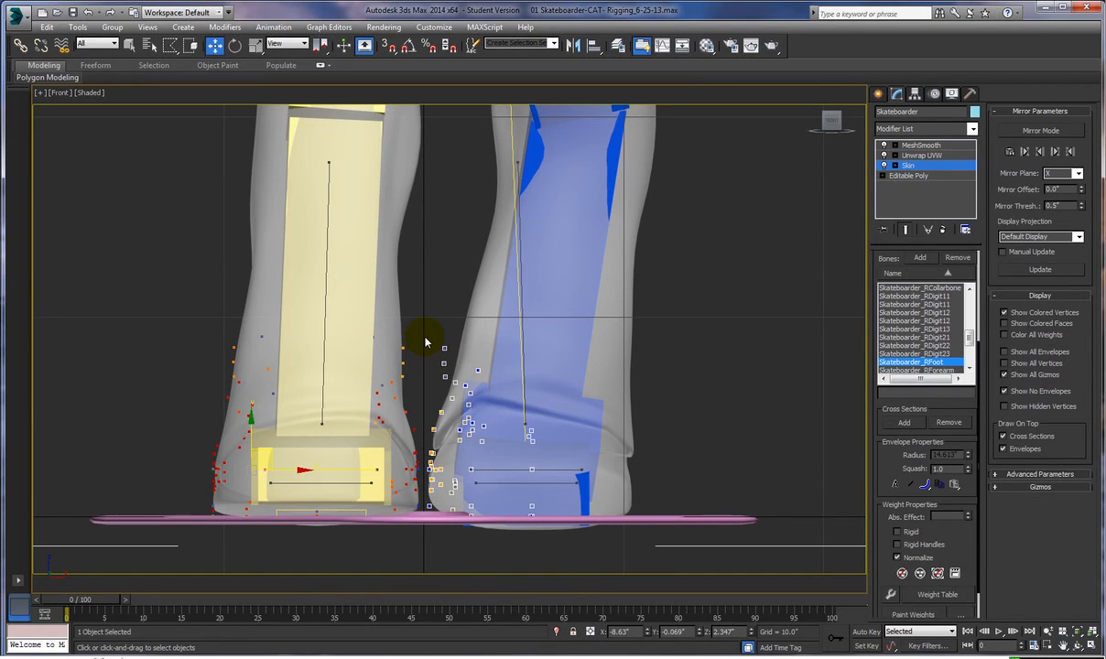
{"action": "mouse_move", "coordinate": [425, 337]}
{"action": "left_mouse_down"}
{"action": "mouse_move", "coordinate": [617, 341]}
{"action": "mouse_move", "coordinate": [694, 496]}
{"action": "left_mouse_up"}
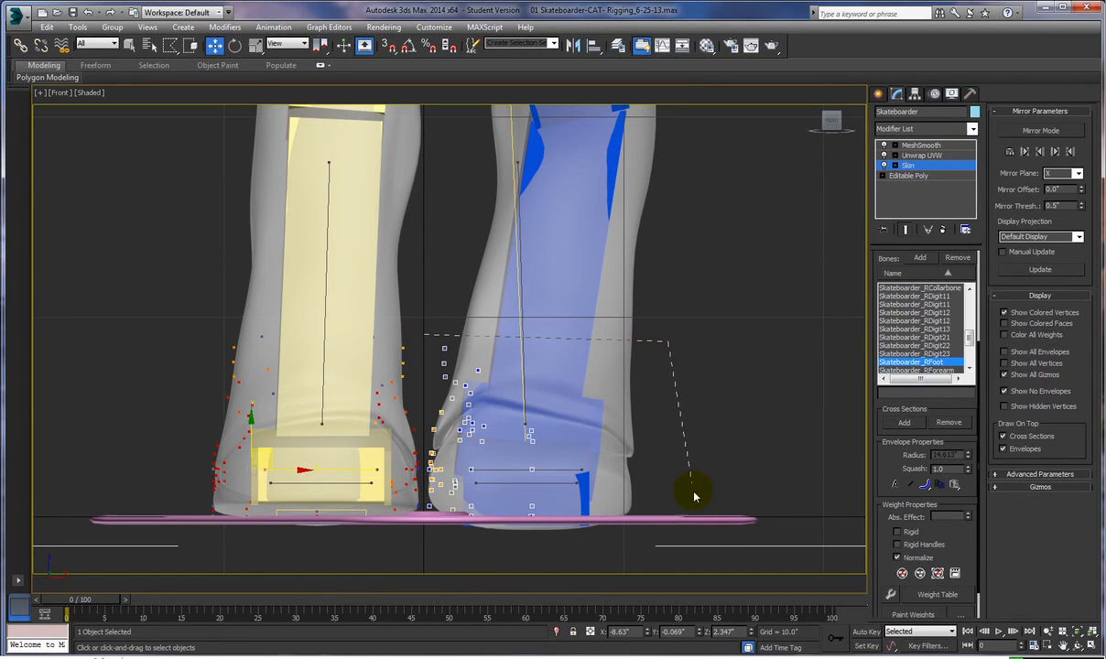
{"action": "mouse_move", "coordinate": [477, 555]}
{"action": "left_mouse_down"}
{"action": "mouse_move", "coordinate": [425, 523]}
{"action": "mouse_move", "coordinate": [426, 384]}
{"action": "left_mouse_up"}
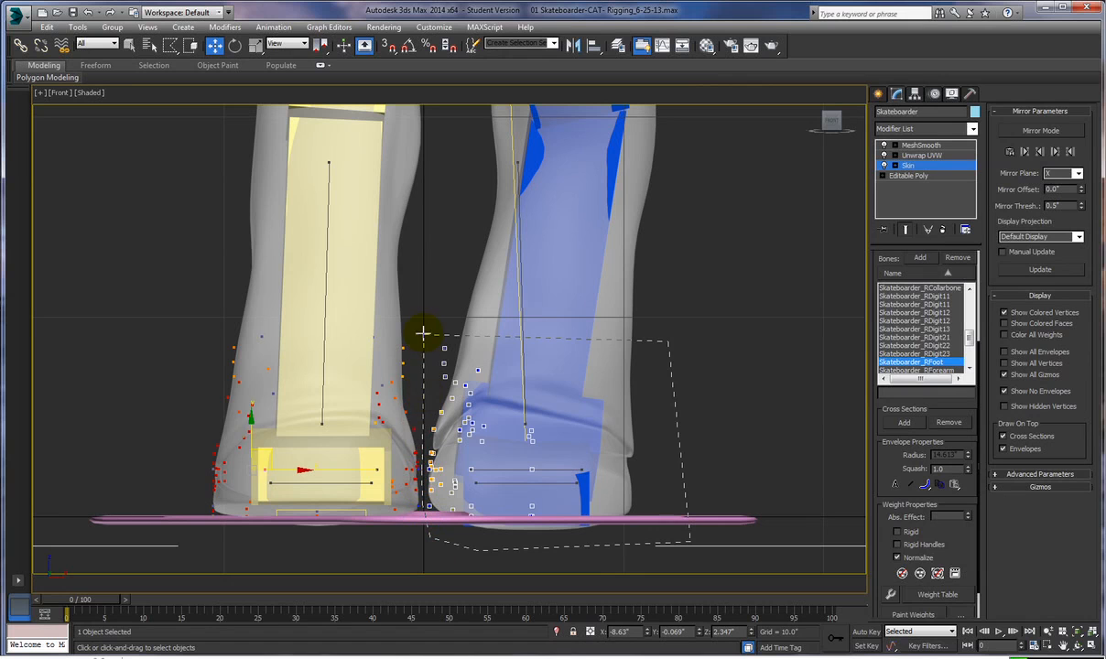
{"action": "left_click_drag", "start_coordinate": [424, 333], "coordinate": [427, 335]}
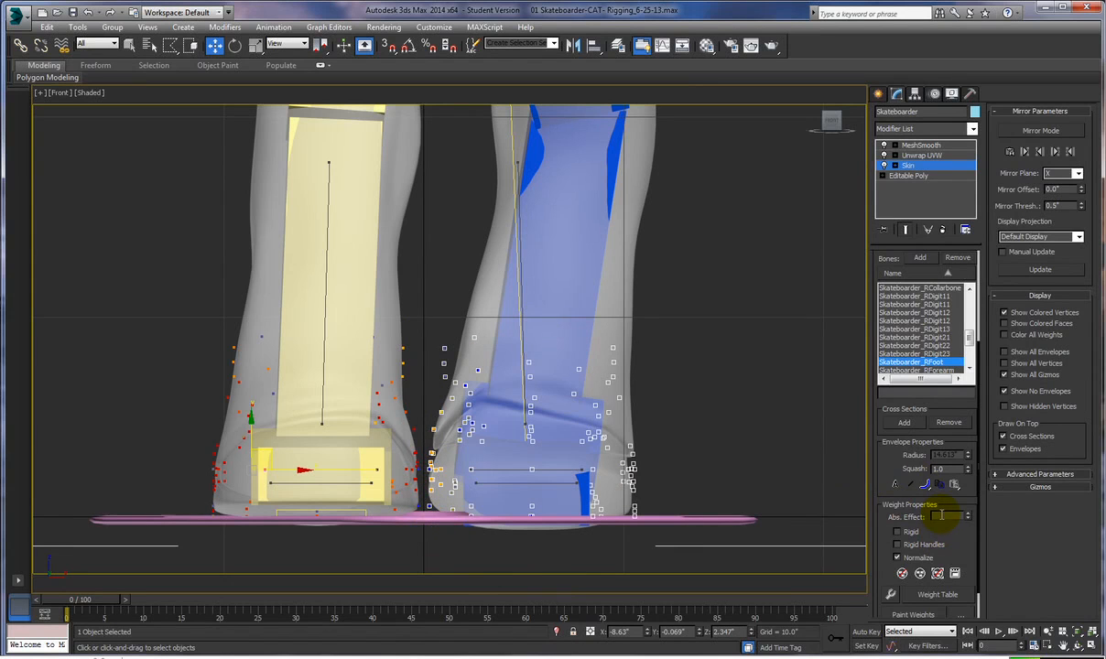
{"action": "key", "text": "Return"}
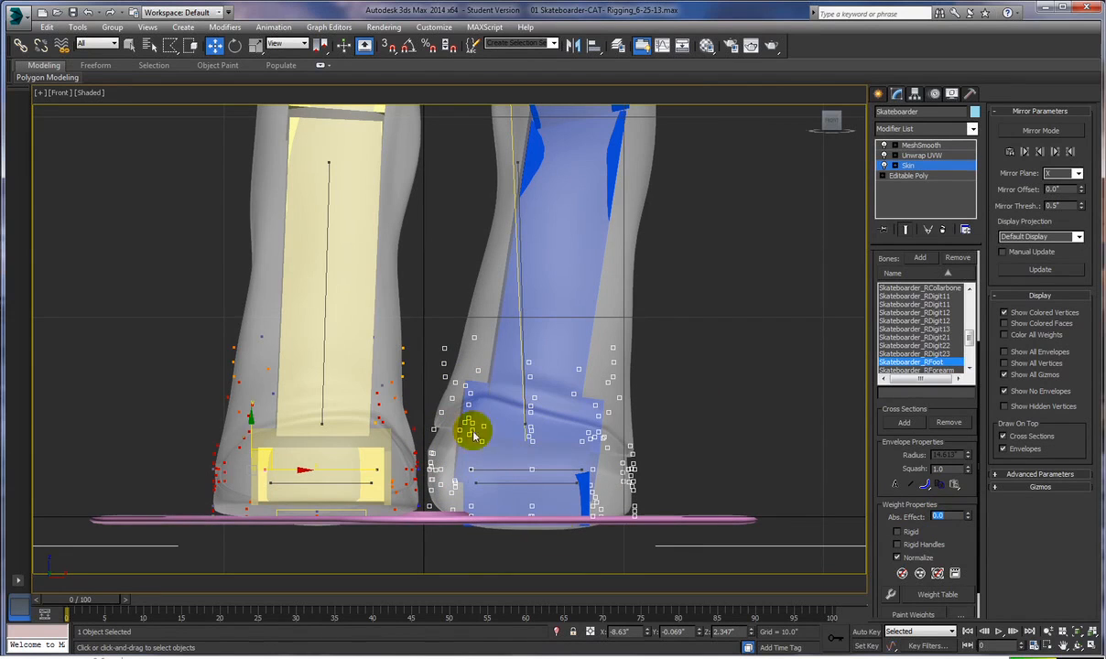
Step: Select the left foot bone's envelope and set its absolute effect to 0 on all vertices around the right shoe and ankle
{"action": "left_click", "coordinate": [507, 470]}
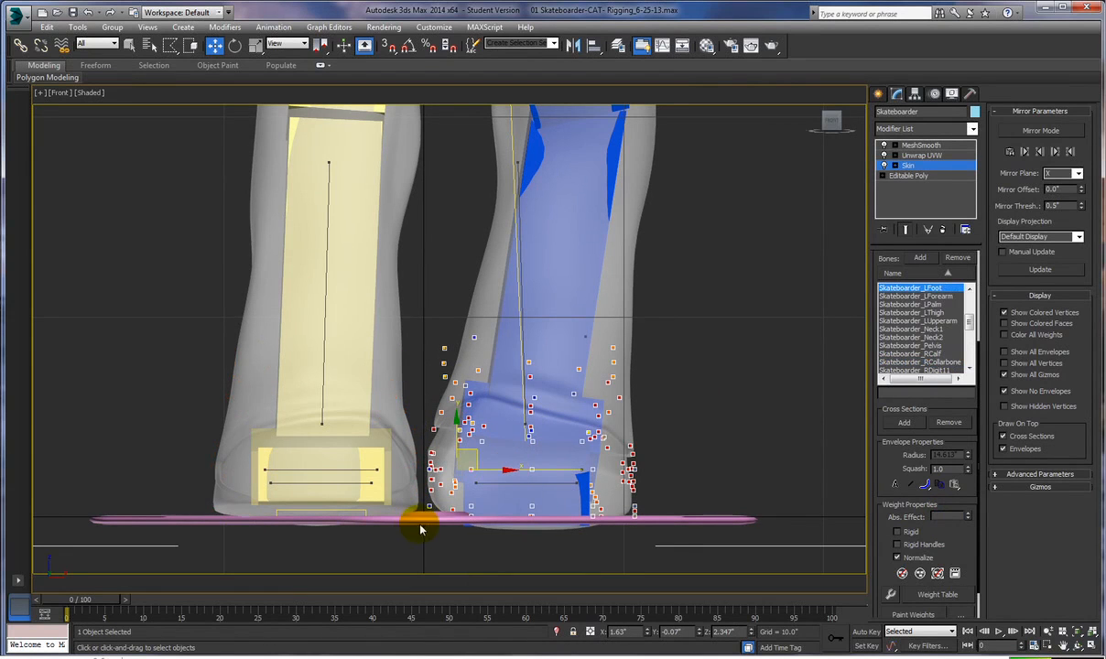
{"action": "left_click_drag", "start_coordinate": [421, 490], "coordinate": [423, 404]}
{"action": "mouse_move", "coordinate": [423, 348]}
{"action": "left_mouse_down"}
{"action": "mouse_move", "coordinate": [402, 333]}
{"action": "mouse_move", "coordinate": [168, 313]}
{"action": "mouse_move", "coordinate": [167, 521]}
{"action": "mouse_move", "coordinate": [362, 547]}
{"action": "mouse_move", "coordinate": [418, 527]}
{"action": "left_mouse_up"}
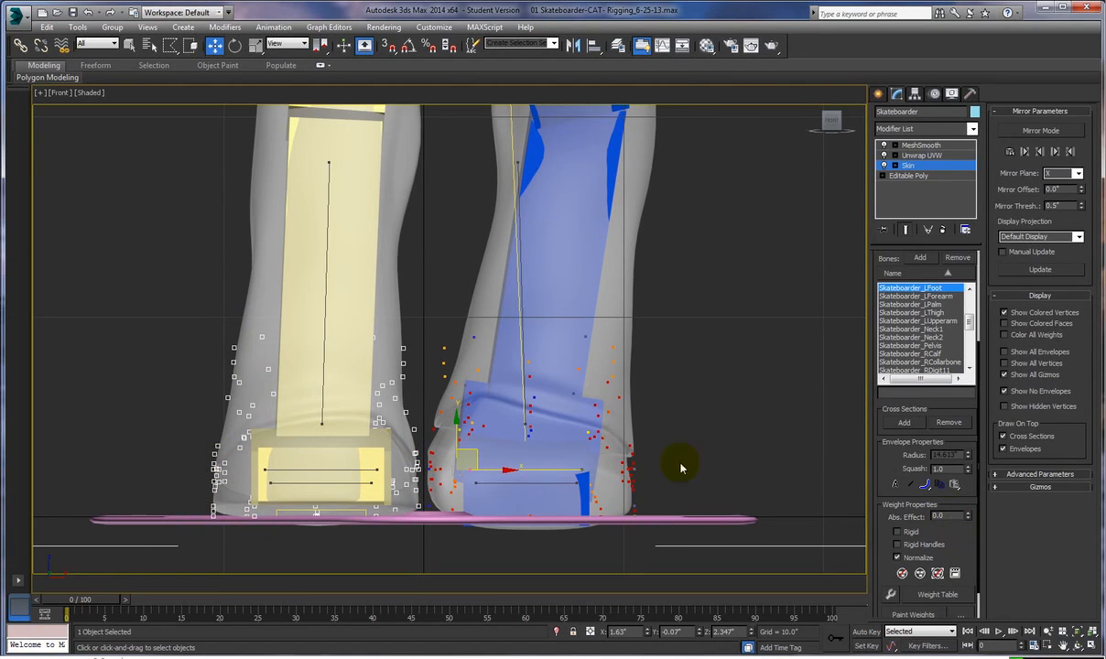
{"action": "left_click", "coordinate": [553, 513]}
{"action": "left_click", "coordinate": [297, 455]}
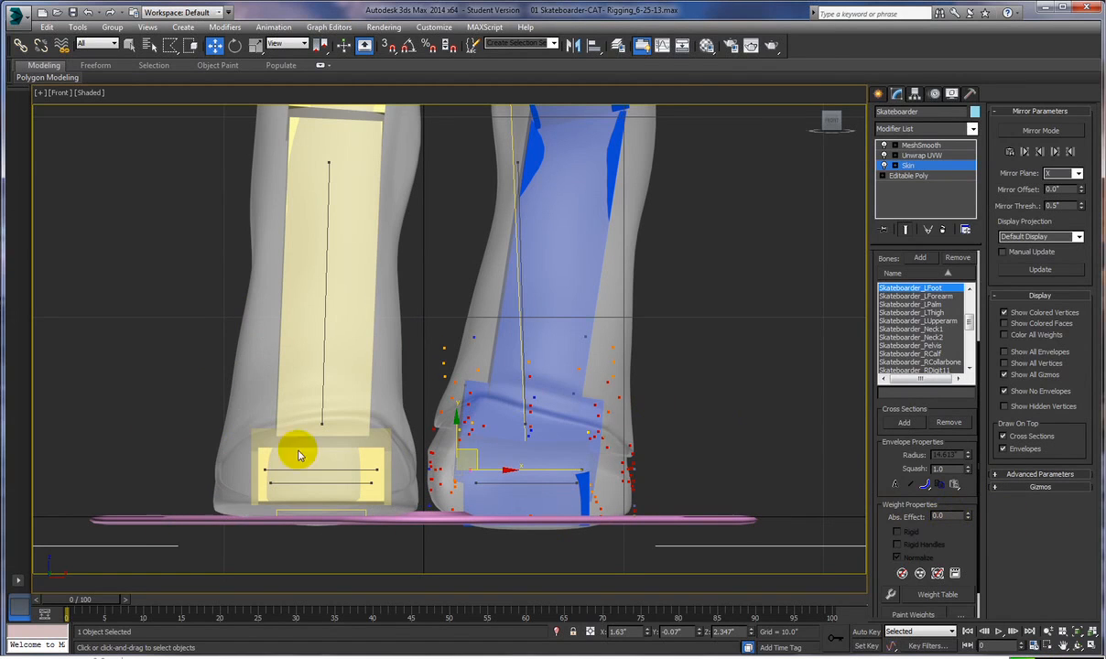
Step: Select the right toe bone's envelope and set its absolute effect to 0 on the left shoe's vertices
{"action": "left_click", "coordinate": [314, 485]}
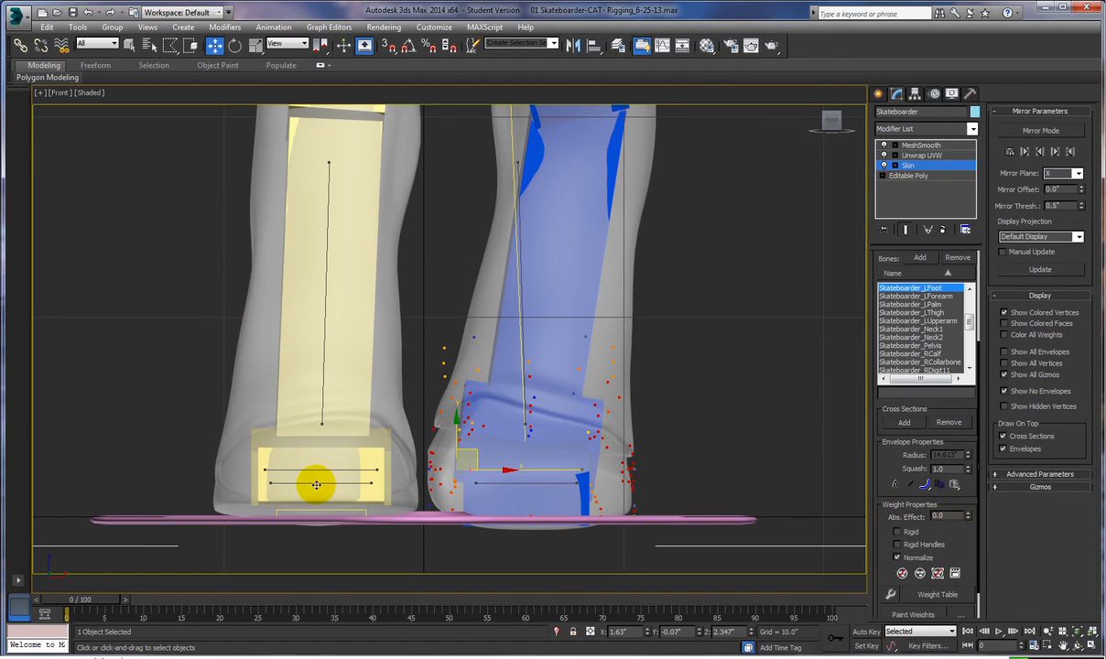
{"action": "left_click", "coordinate": [730, 429]}
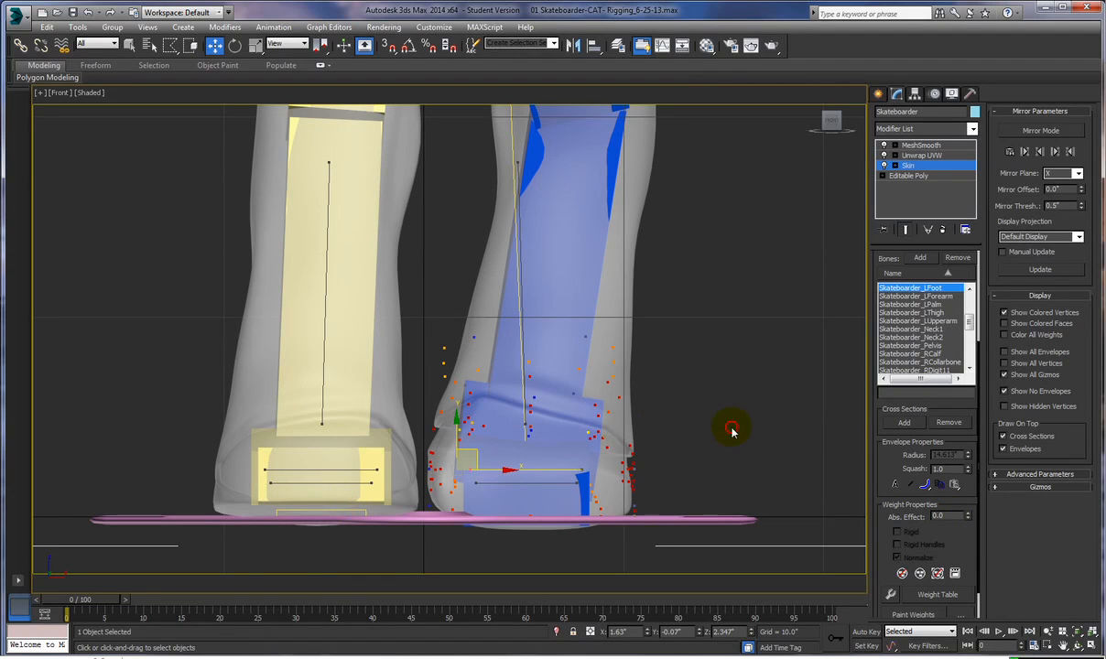
{"action": "left_click", "coordinate": [320, 484]}
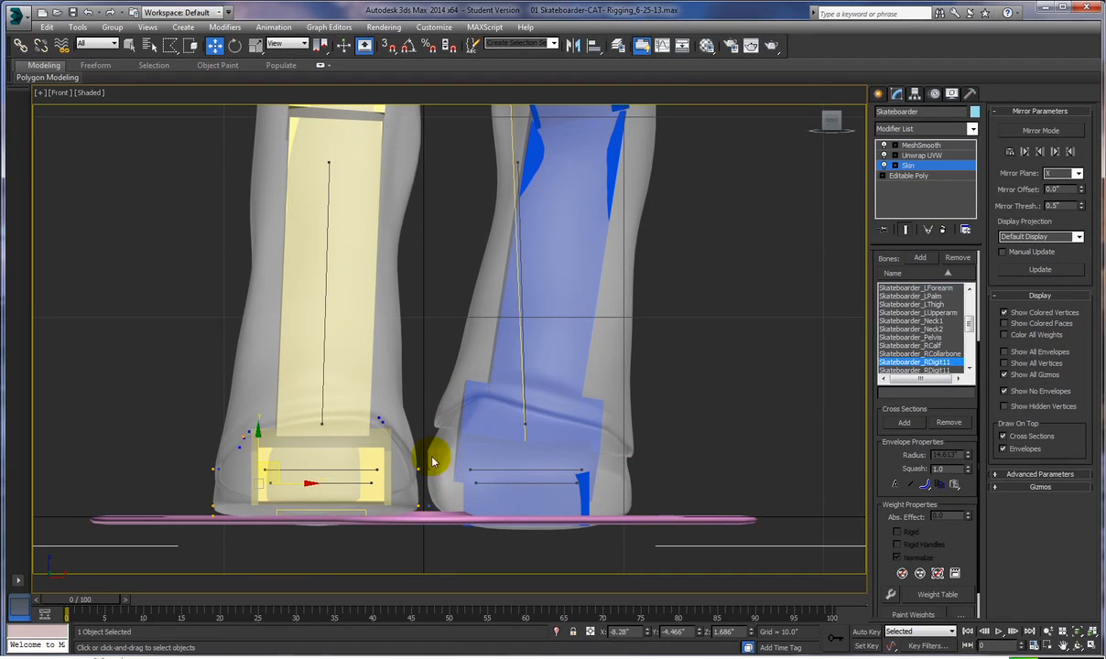
{"action": "left_click_drag", "start_coordinate": [423, 436], "coordinate": [521, 558]}
{"action": "mouse_move", "coordinate": [678, 426]}
{"action": "left_mouse_down"}
{"action": "mouse_move", "coordinate": [452, 376]}
{"action": "mouse_move", "coordinate": [425, 426]}
{"action": "left_mouse_up"}
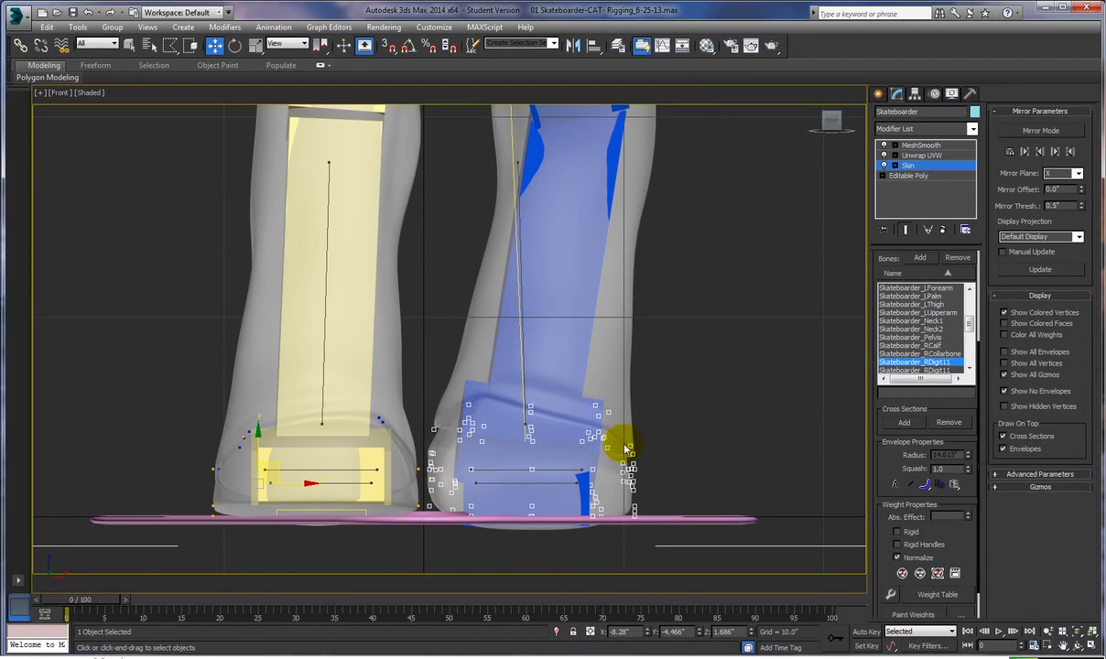
{"action": "left_click", "coordinate": [937, 513]}
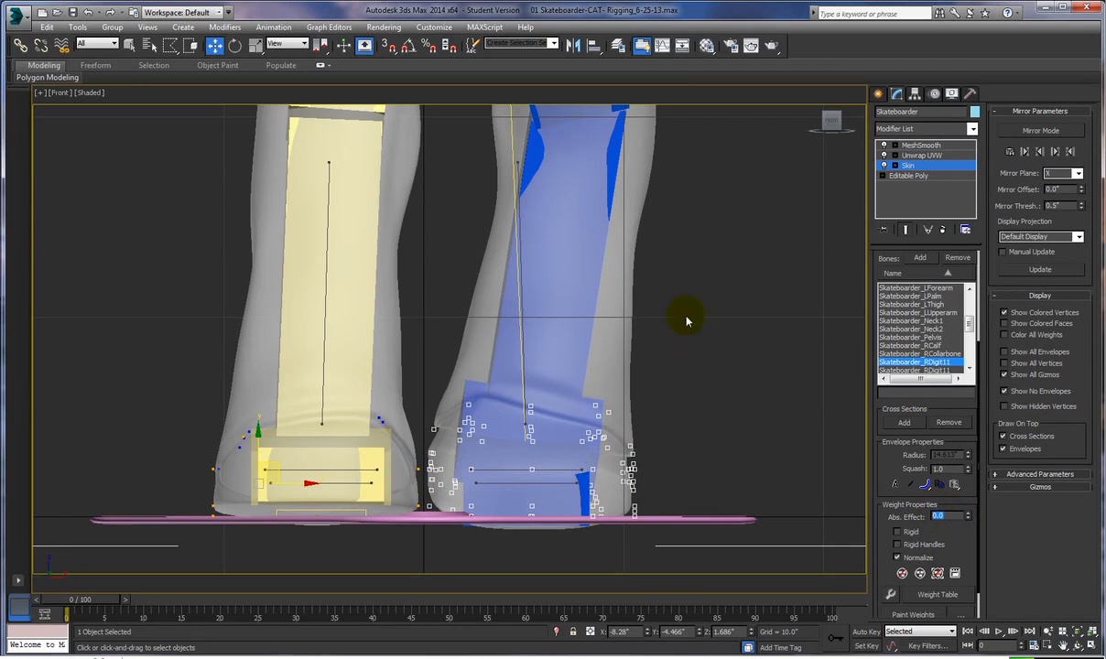
{"action": "left_click", "coordinate": [699, 360]}
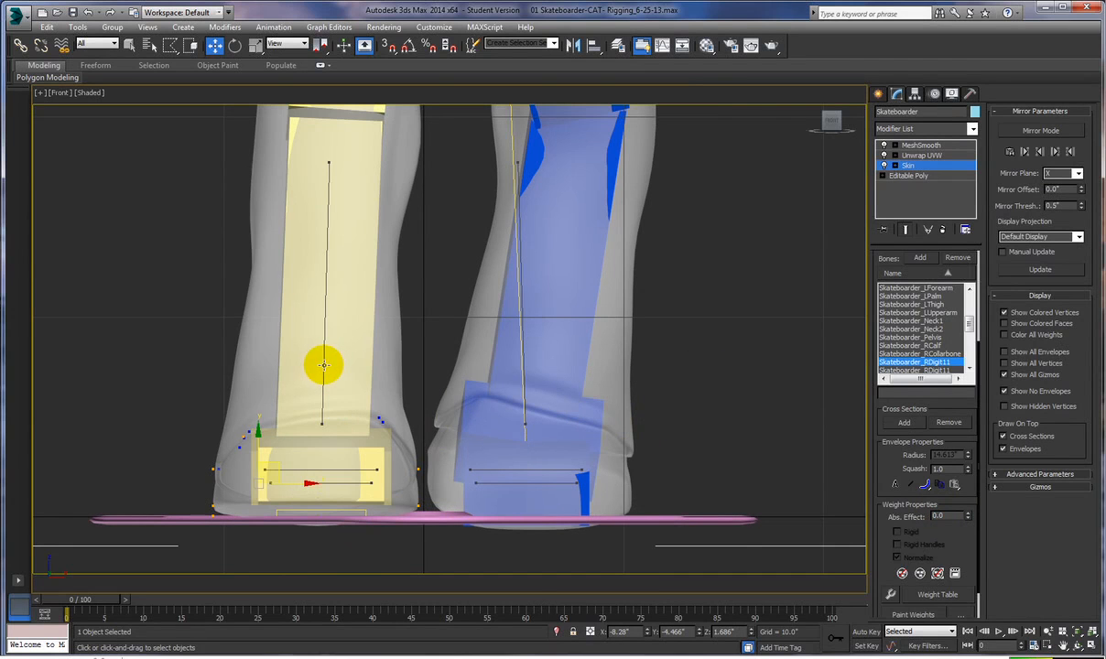
Step: Scrub the walk animation to frame 9 and back to frame 0, examining the foot and toe bones' vertex weights from several angles
{"action": "middle_click_drag", "start_coordinate": [696, 455], "coordinate": [639, 472], "text": "alt"}
{"action": "middle_click_drag", "start_coordinate": [620, 473], "coordinate": [456, 438], "text": "alt"}
{"action": "left_click", "coordinate": [296, 522]}
{"action": "left_click_drag", "start_coordinate": [99, 600], "coordinate": [174, 606]}
{"action": "key", "text": "w"}
{"action": "middle_click_drag", "start_coordinate": [687, 504], "coordinate": [529, 458], "text": "alt"}
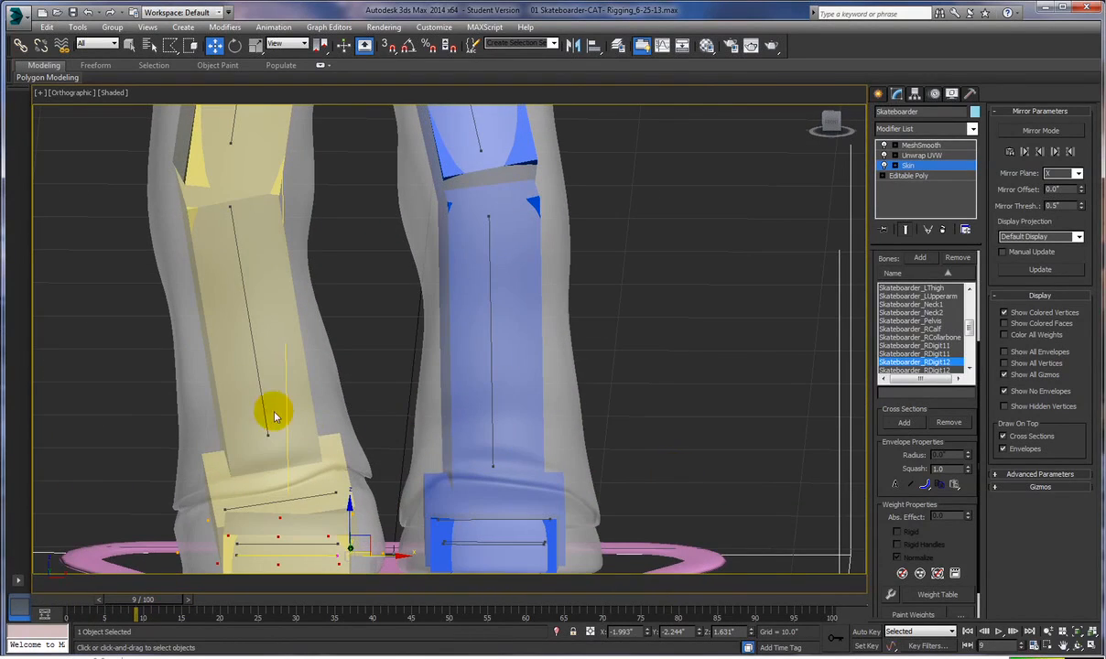
{"action": "left_click", "coordinate": [276, 503]}
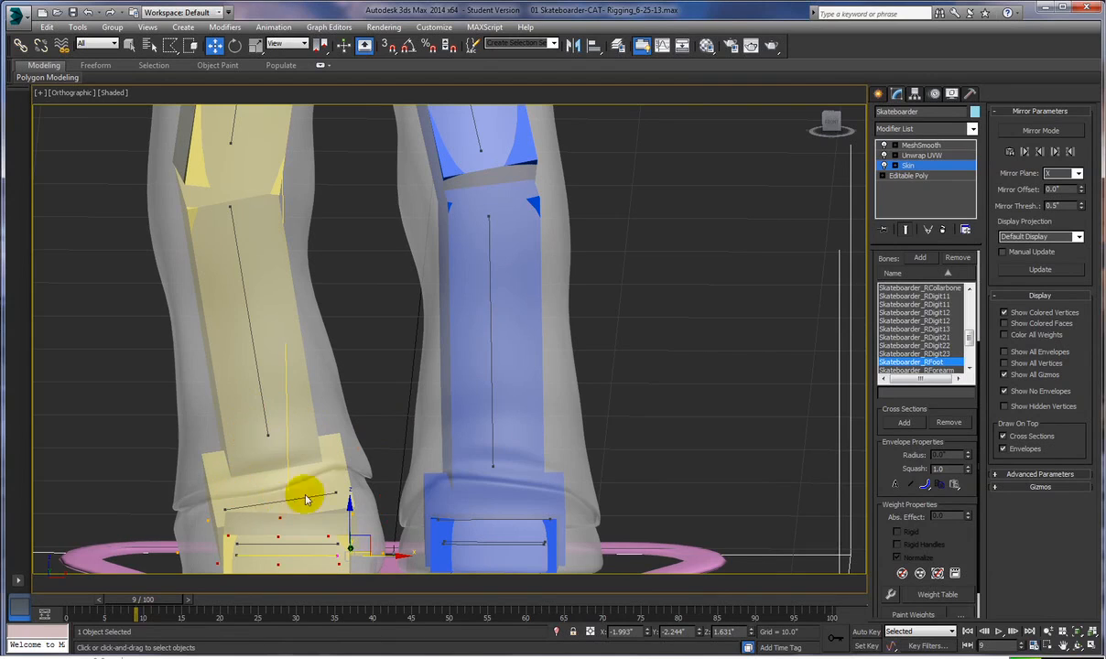
{"action": "middle_click_drag", "start_coordinate": [649, 439], "coordinate": [585, 476], "text": "alt"}
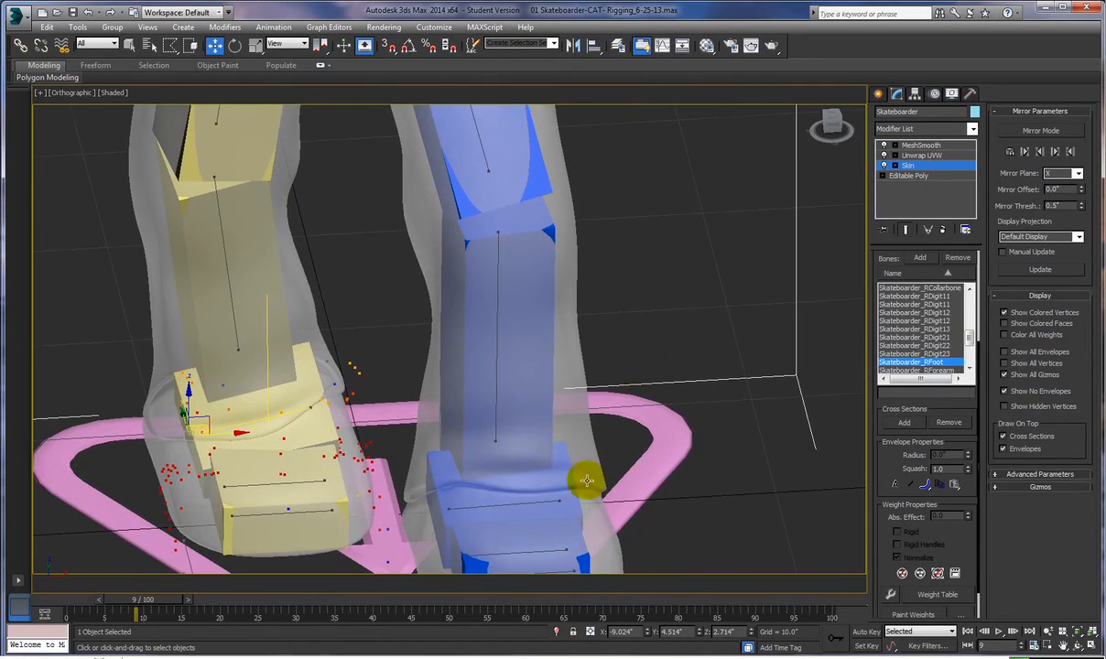
{"action": "middle_click_drag", "start_coordinate": [376, 526], "coordinate": [232, 523], "text": "alt"}
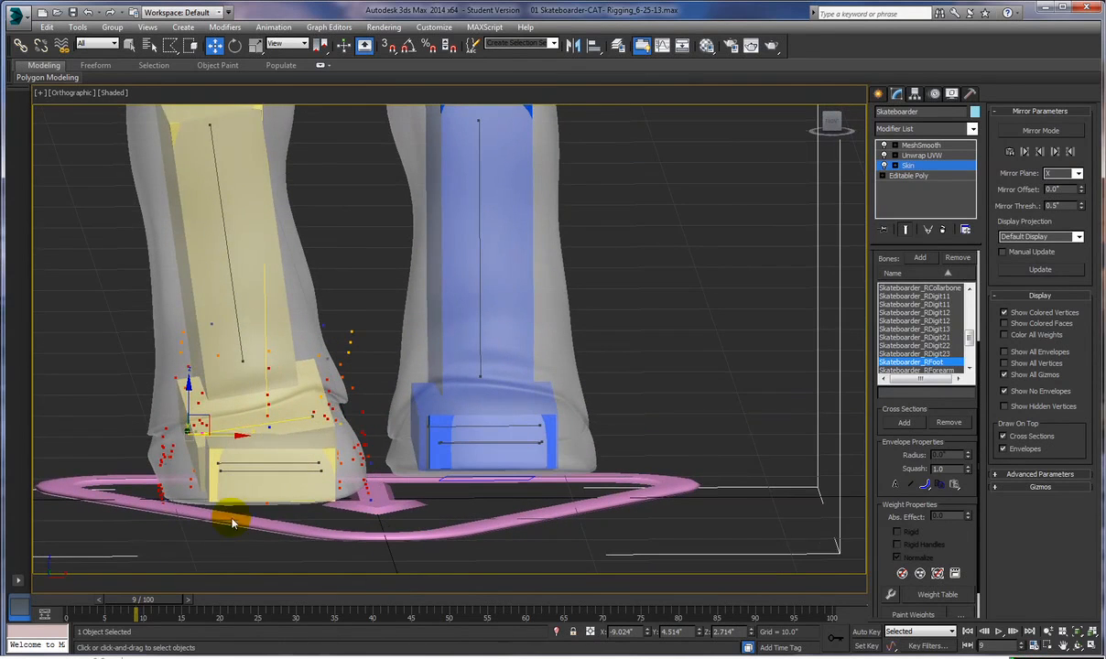
{"action": "left_click_drag", "start_coordinate": [135, 604], "coordinate": [48, 602]}
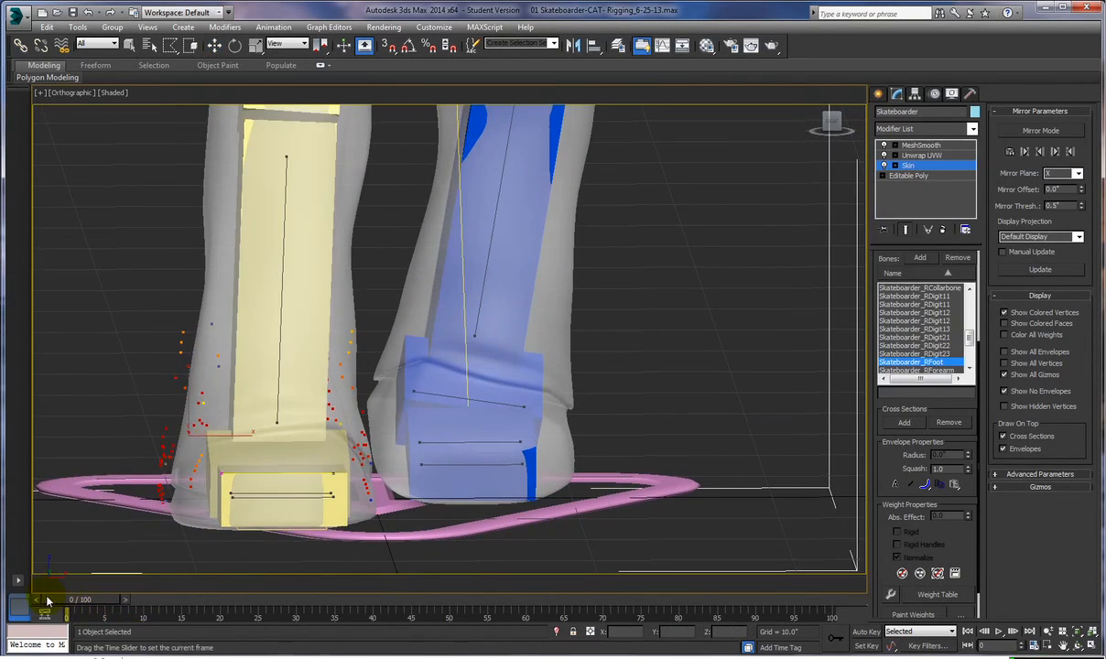
{"action": "middle_click_drag", "start_coordinate": [419, 494], "coordinate": [423, 354], "text": "alt"}
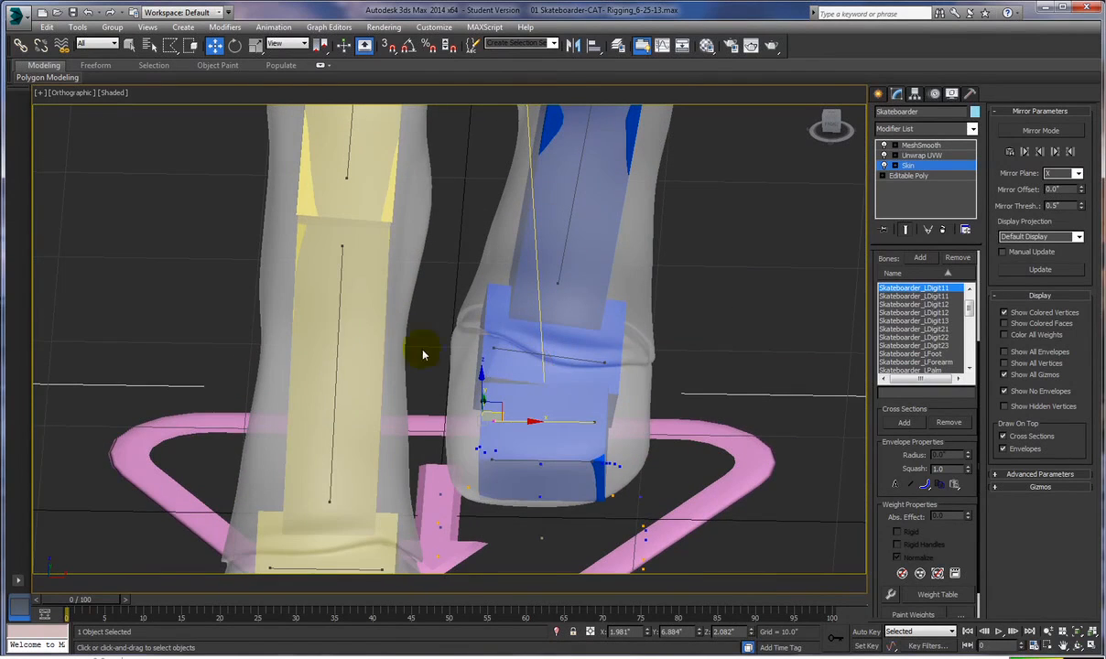
Step: Select the right calf bone's envelope and, in the front view, set its absolute effect to 0 on the left lower leg and foot vertices
{"action": "left_click", "coordinate": [338, 332]}
{"action": "mouse_move", "coordinate": [639, 387]}
{"action": "middle_mouse_down", "text": "alt"}
{"action": "mouse_move", "coordinate": [639, 370]}
{"action": "mouse_move", "coordinate": [621, 365]}
{"action": "mouse_move", "coordinate": [638, 394]}
{"action": "mouse_move", "coordinate": [596, 403]}
{"action": "mouse_move", "coordinate": [595, 418]}
{"action": "mouse_move", "coordinate": [632, 435]}
{"action": "mouse_move", "coordinate": [653, 389]}
{"action": "middle_mouse_up", "text": "alt"}
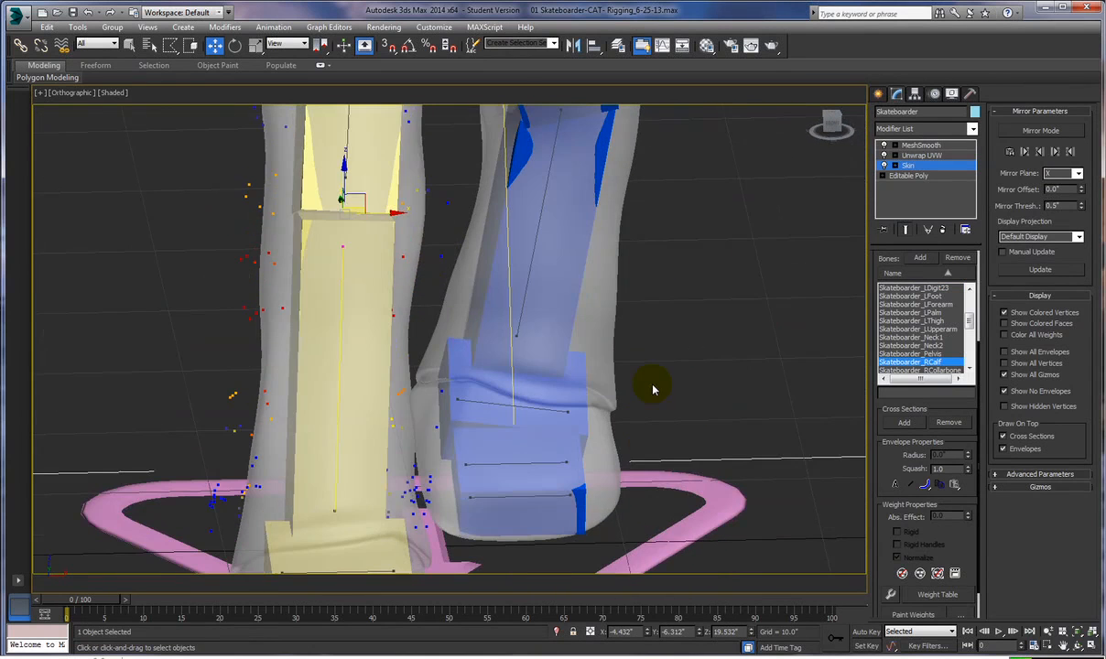
{"action": "key", "text": "f"}
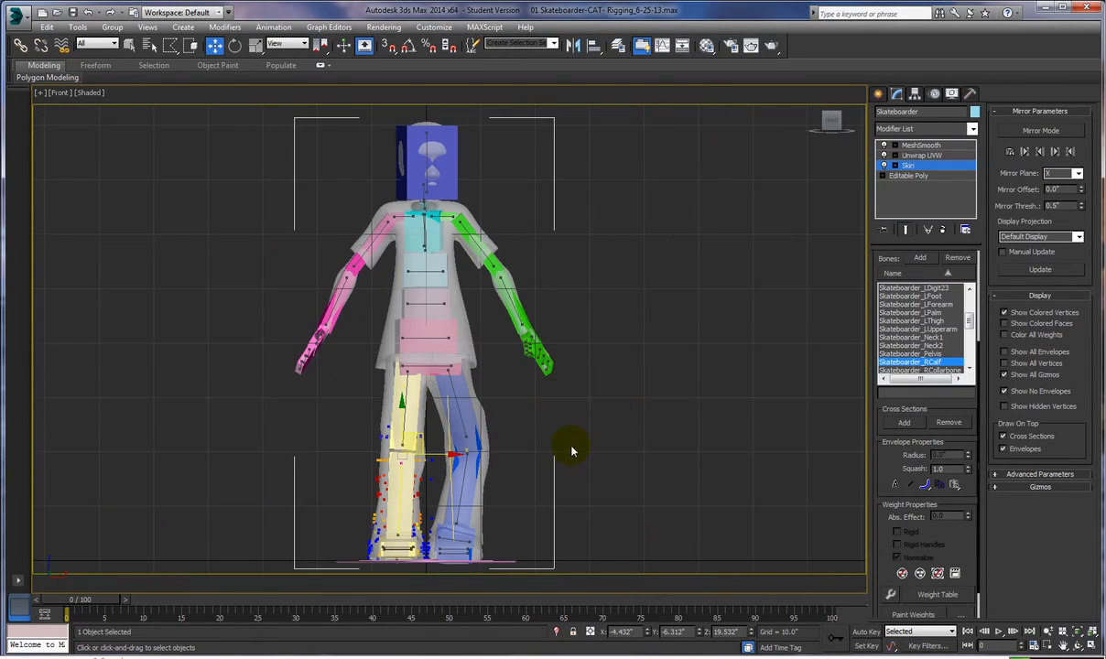
{"action": "scroll", "coordinate": [572, 457], "scroll_direction": "up", "scroll_amount": 5}
{"action": "middle_click_drag", "start_coordinate": [514, 457], "coordinate": [618, 395]}
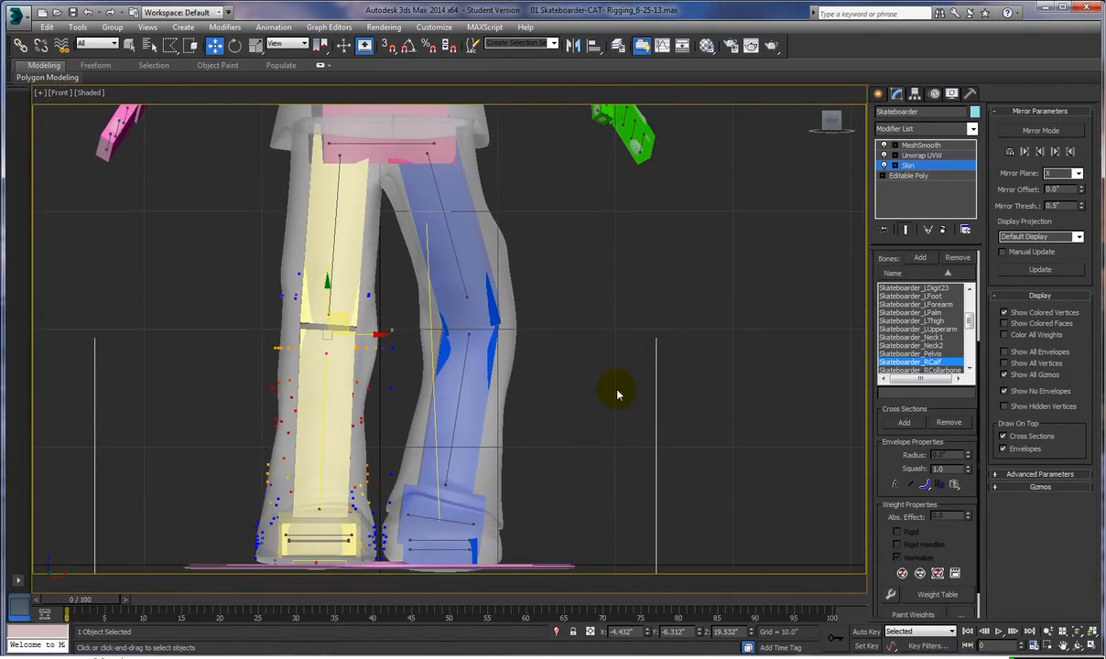
{"action": "scroll", "coordinate": [533, 461], "scroll_direction": "up", "scroll_amount": 3}
{"action": "middle_click_drag", "start_coordinate": [533, 461], "coordinate": [645, 403]}
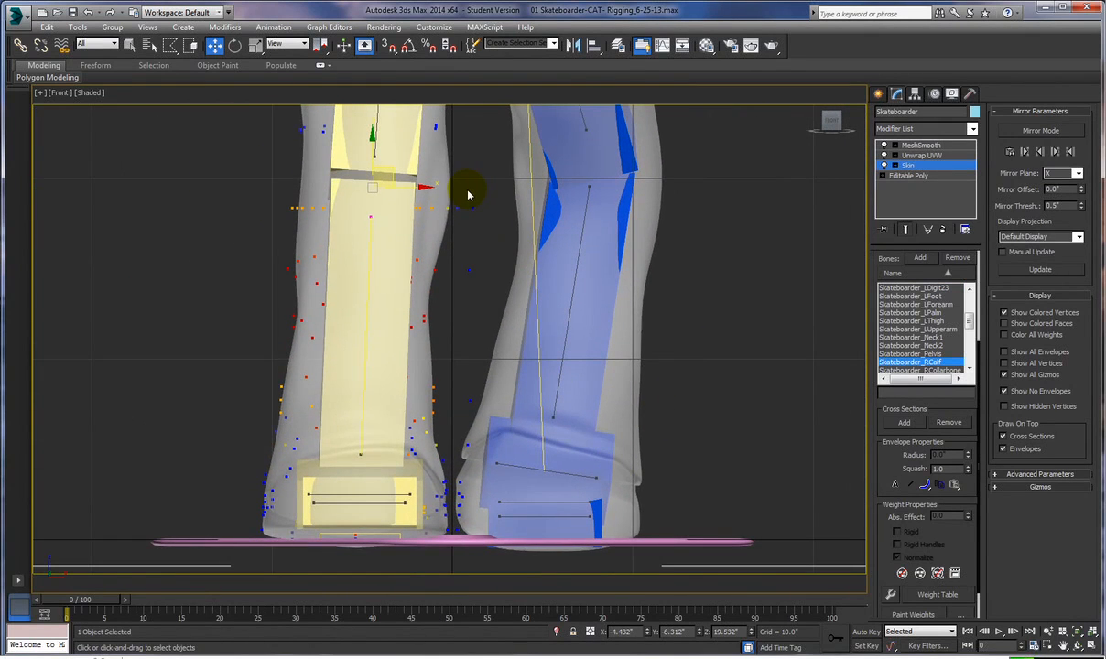
{"action": "left_click", "coordinate": [587, 207]}
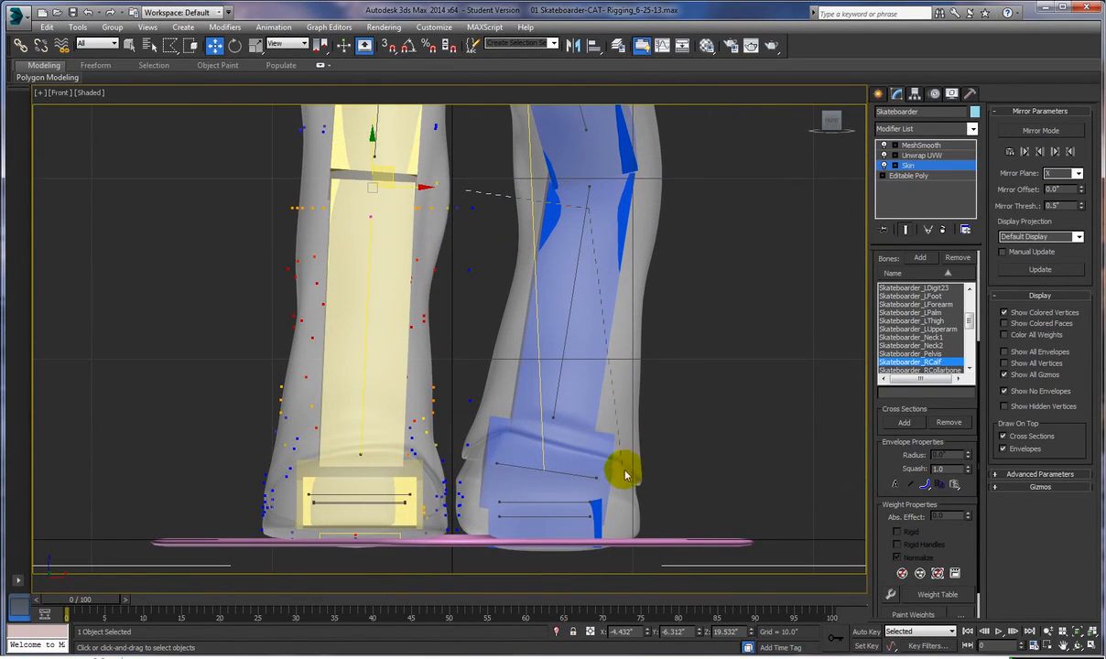
{"action": "left_click", "coordinate": [451, 545]}
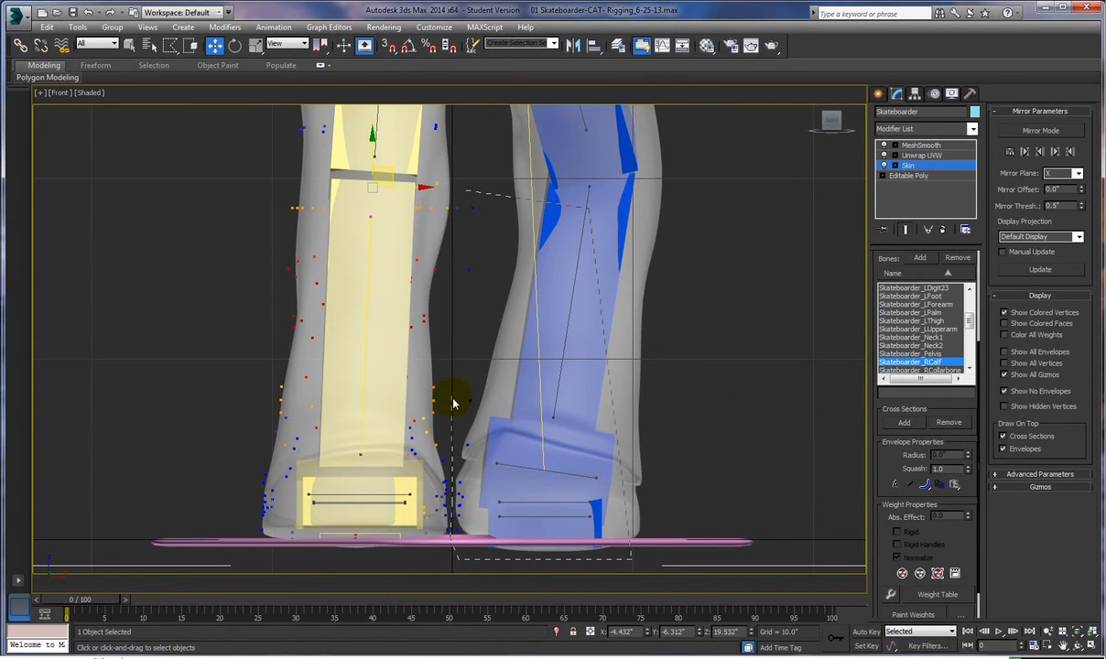
{"action": "left_click", "coordinate": [466, 189]}
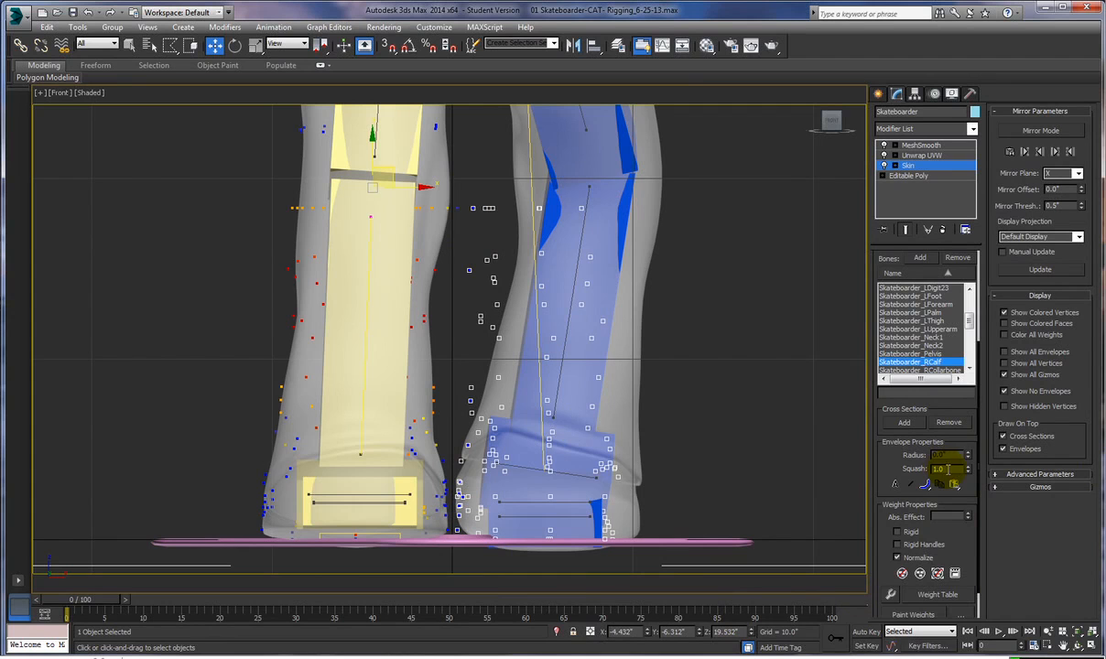
{"action": "double_click", "coordinate": [956, 515]}
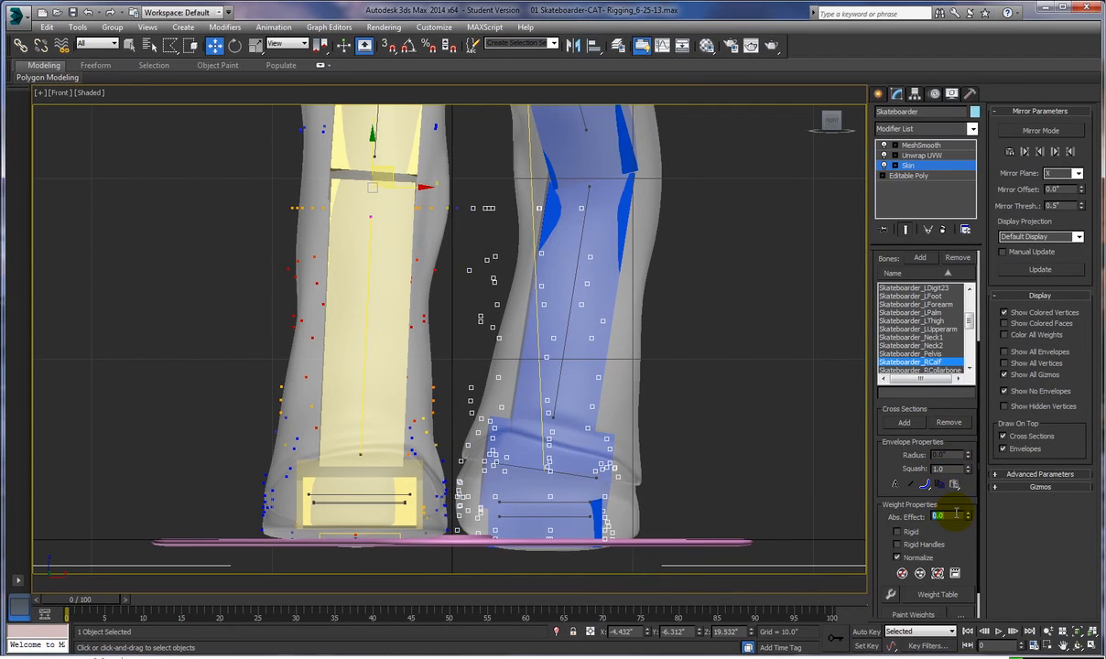
{"action": "left_click", "coordinate": [721, 489]}
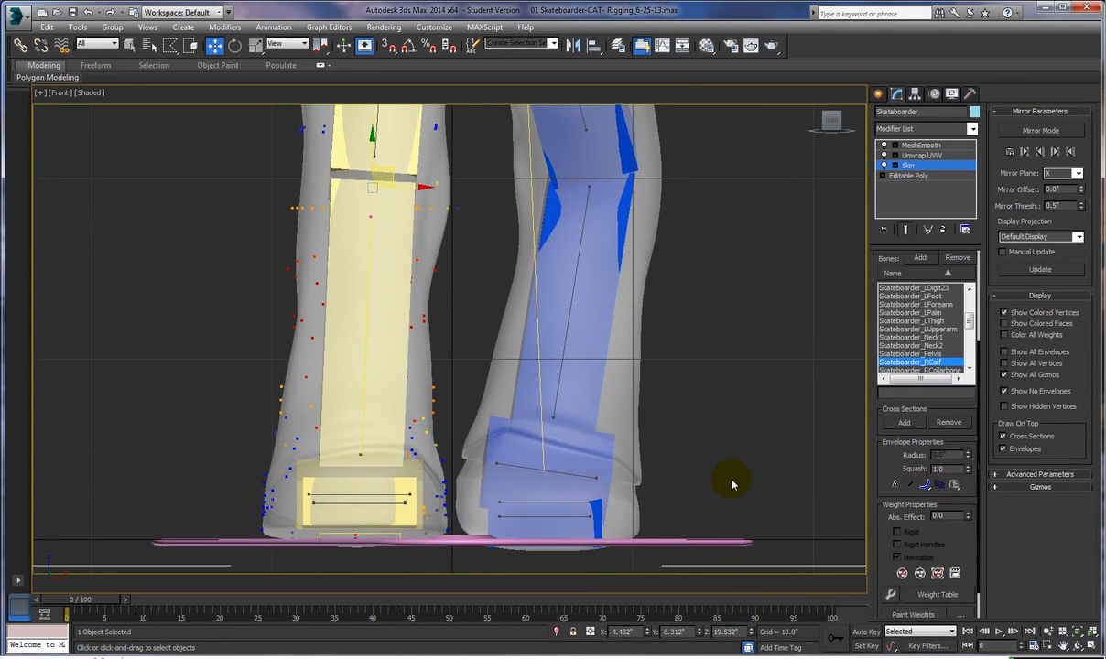
Step: Select the left calf bone's envelope and set its absolute effect to 0 on the right lower leg and shoe's inner vertices
{"action": "left_click", "coordinate": [572, 296]}
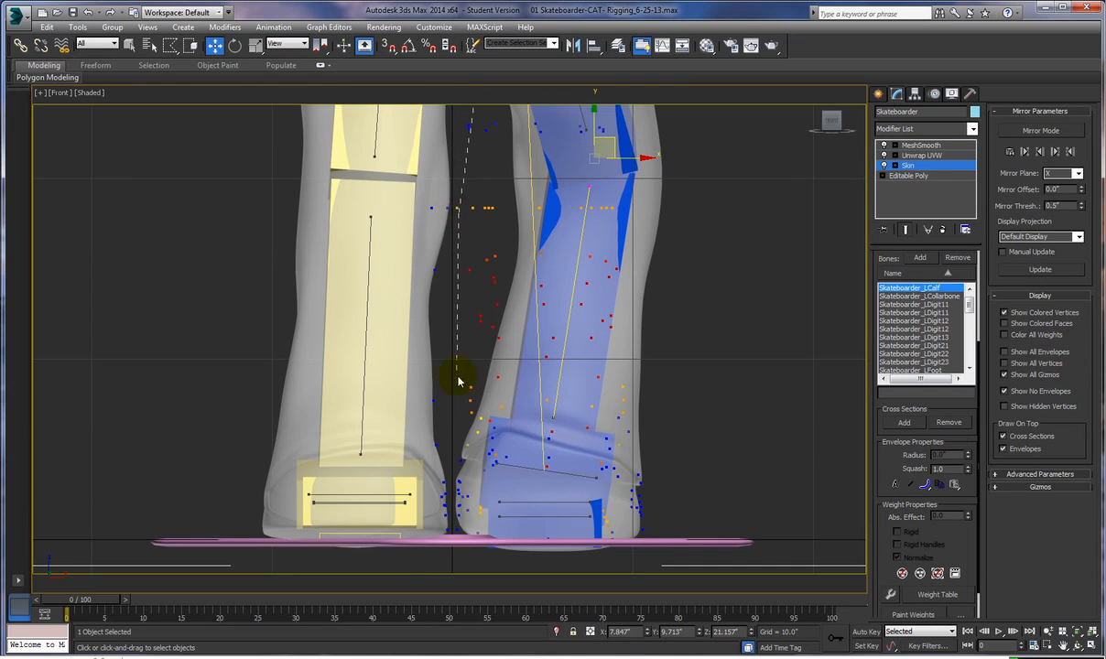
{"action": "left_click", "coordinate": [455, 528]}
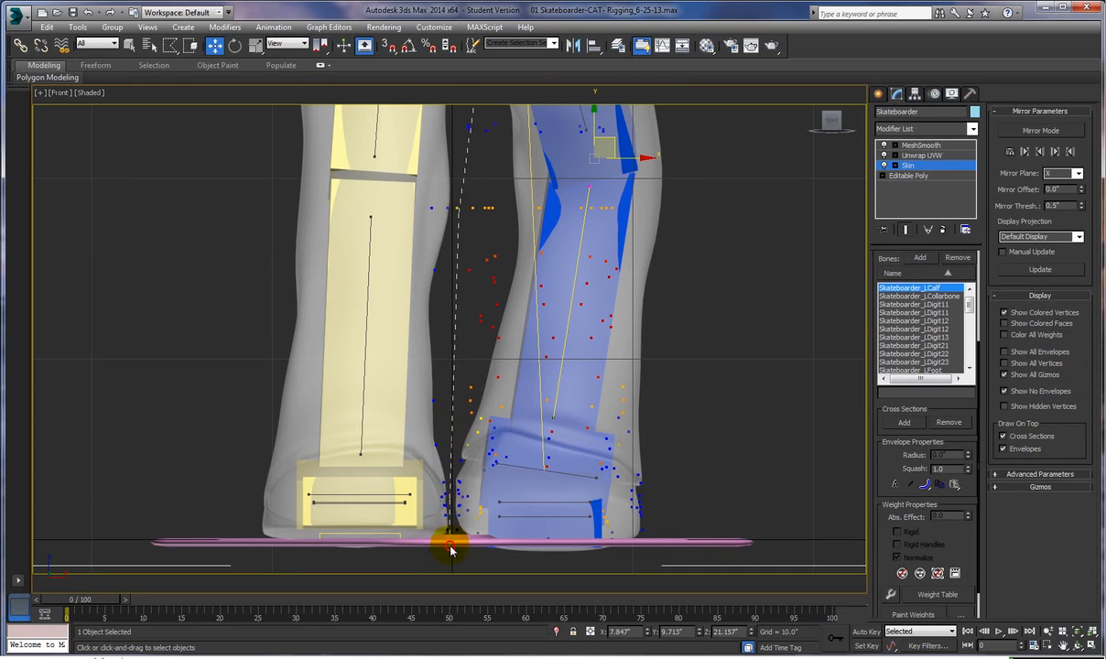
{"action": "mouse_move", "coordinate": [376, 552]}
{"action": "left_mouse_down"}
{"action": "mouse_move", "coordinate": [304, 419]}
{"action": "mouse_move", "coordinate": [301, 239]}
{"action": "mouse_move", "coordinate": [448, 137]}
{"action": "left_mouse_up"}
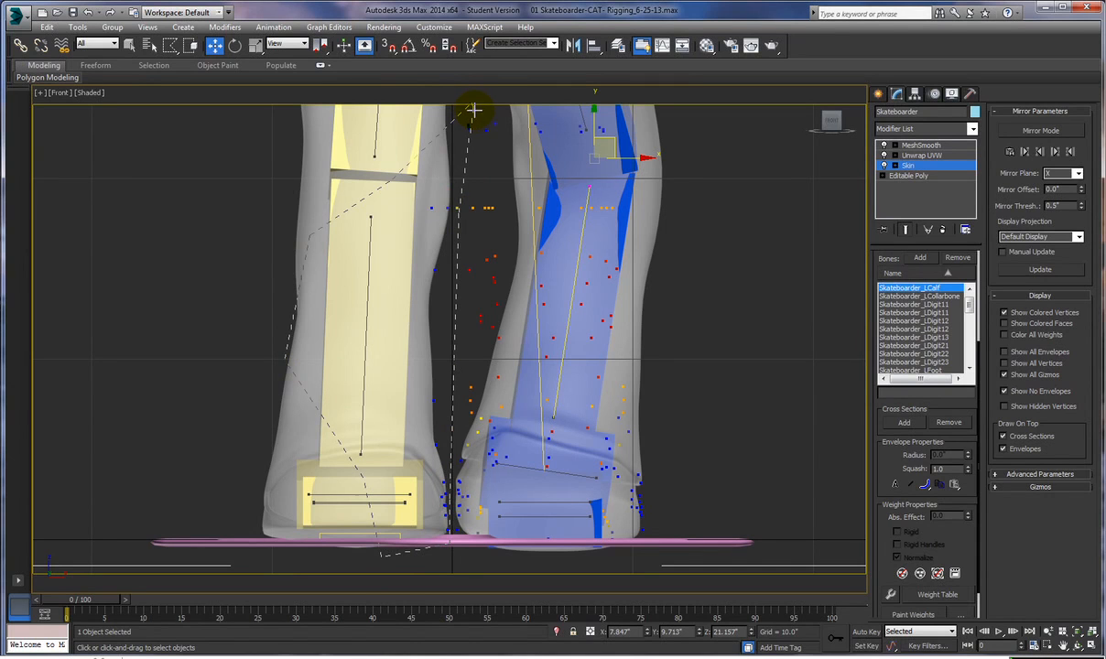
{"action": "left_click_drag", "start_coordinate": [473, 110], "coordinate": [476, 112]}
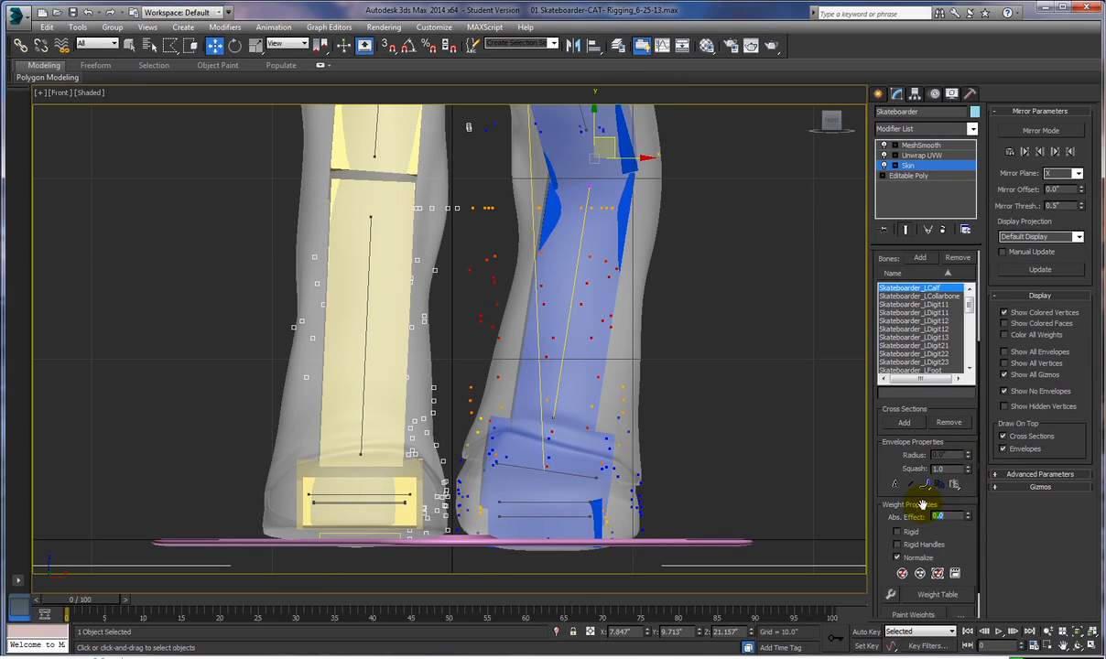
{"action": "left_click", "coordinate": [749, 393]}
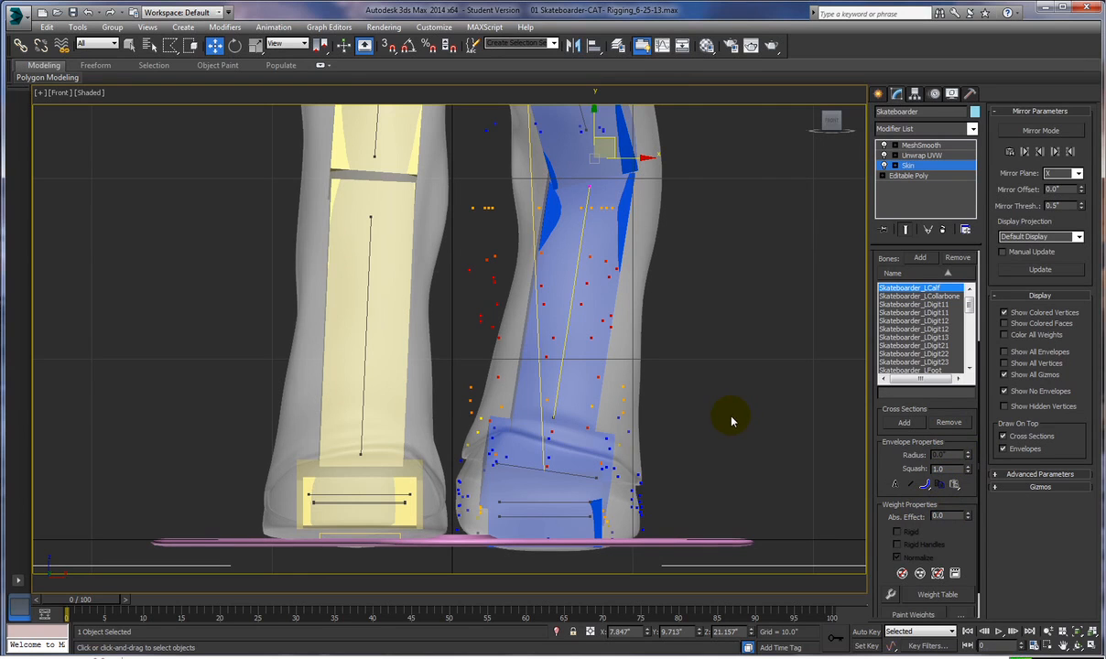
Step: Examine the vertex weights of both thighs, the lowest spine bone, the left upper arm and the left forearm from several angles
{"action": "middle_click_drag", "start_coordinate": [757, 401], "coordinate": [747, 547]}
{"action": "middle_click_drag", "start_coordinate": [762, 339], "coordinate": [758, 535]}
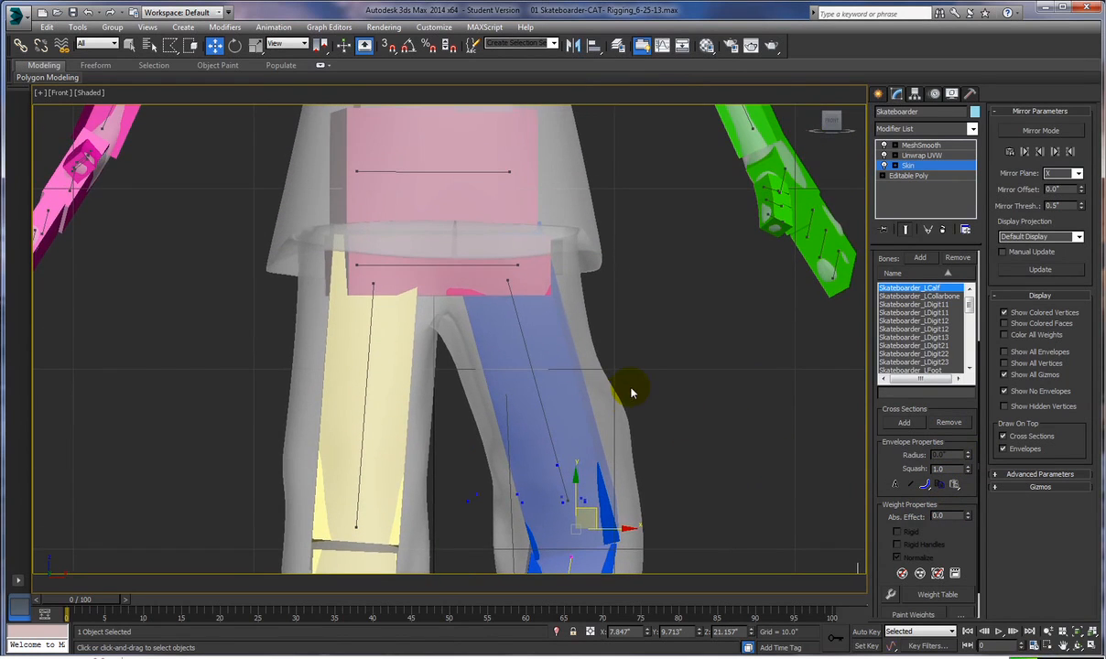
{"action": "left_click", "coordinate": [364, 420]}
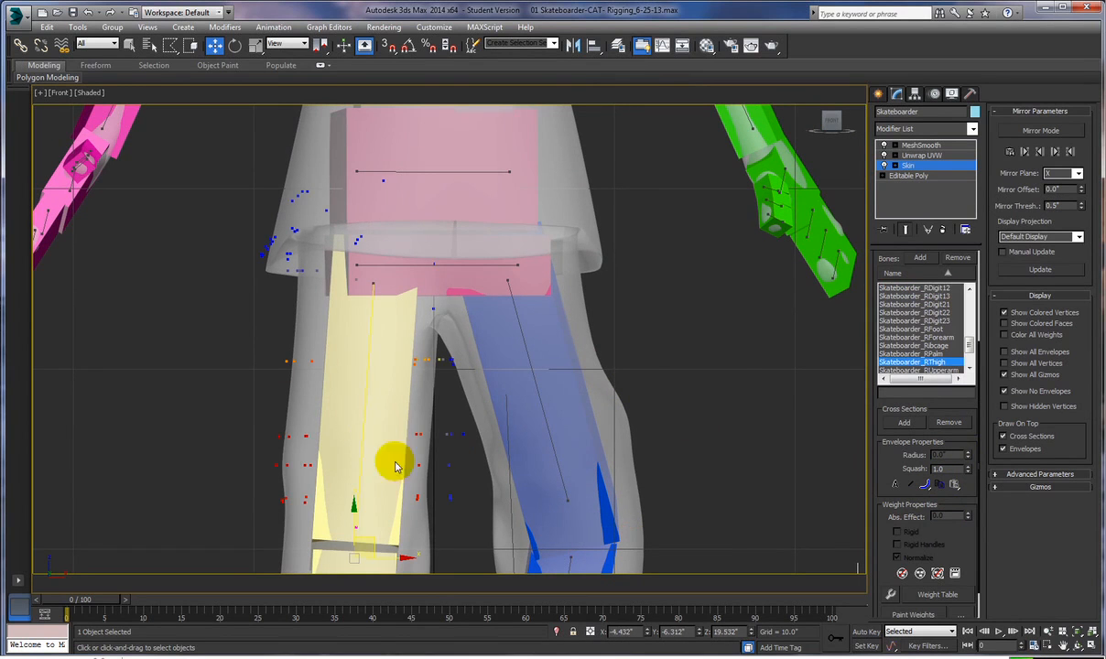
{"action": "left_click", "coordinate": [540, 395]}
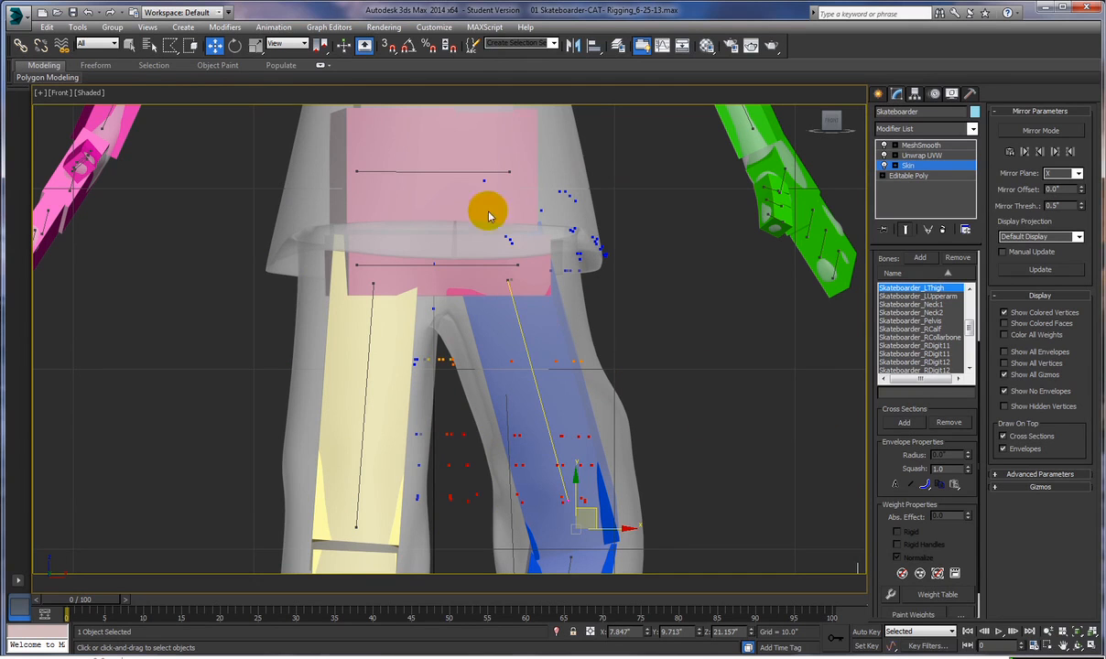
{"action": "left_click", "coordinate": [464, 171]}
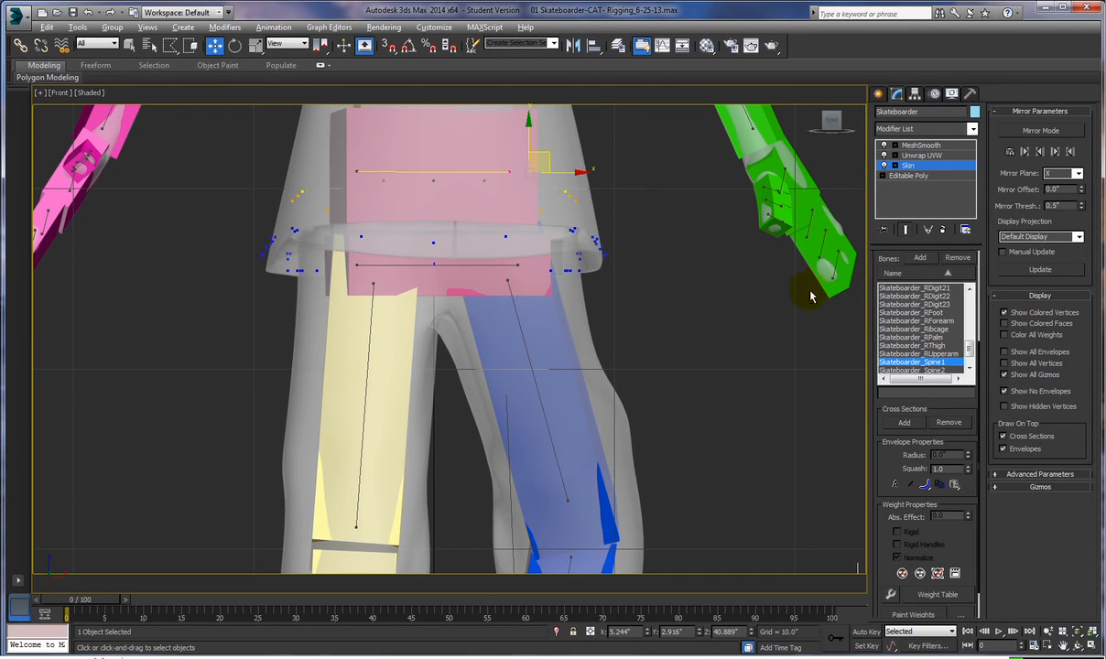
{"action": "middle_click_drag", "start_coordinate": [730, 335], "coordinate": [705, 251], "text": "alt"}
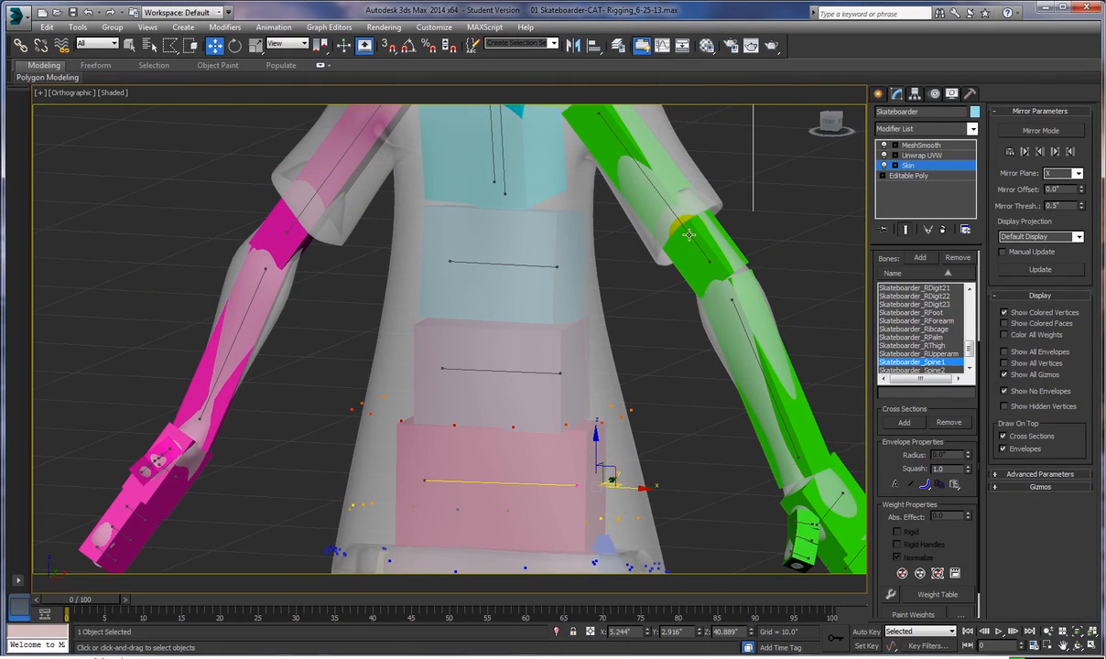
{"action": "left_click", "coordinate": [689, 235]}
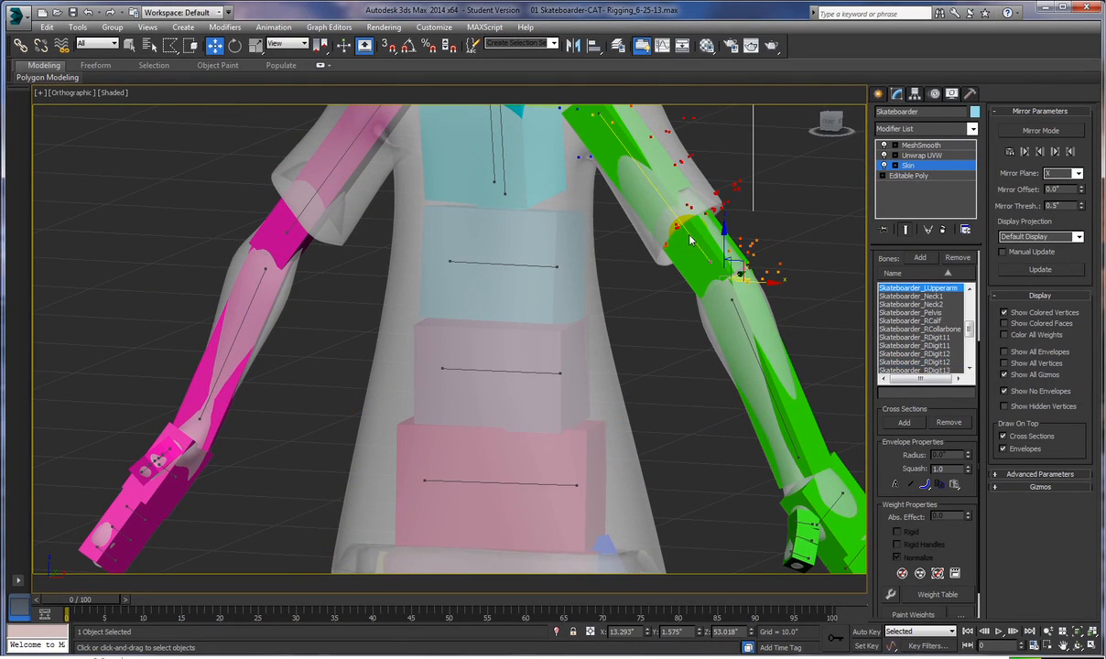
{"action": "middle_click_drag", "start_coordinate": [815, 304], "coordinate": [707, 278], "text": "alt"}
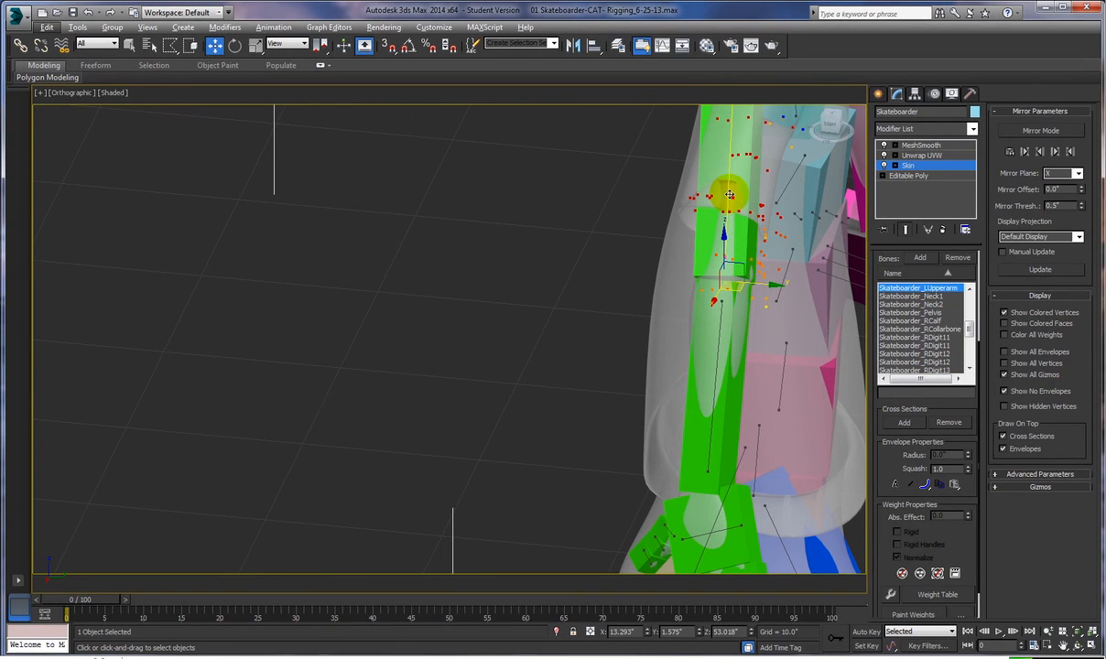
{"action": "left_click", "coordinate": [721, 313]}
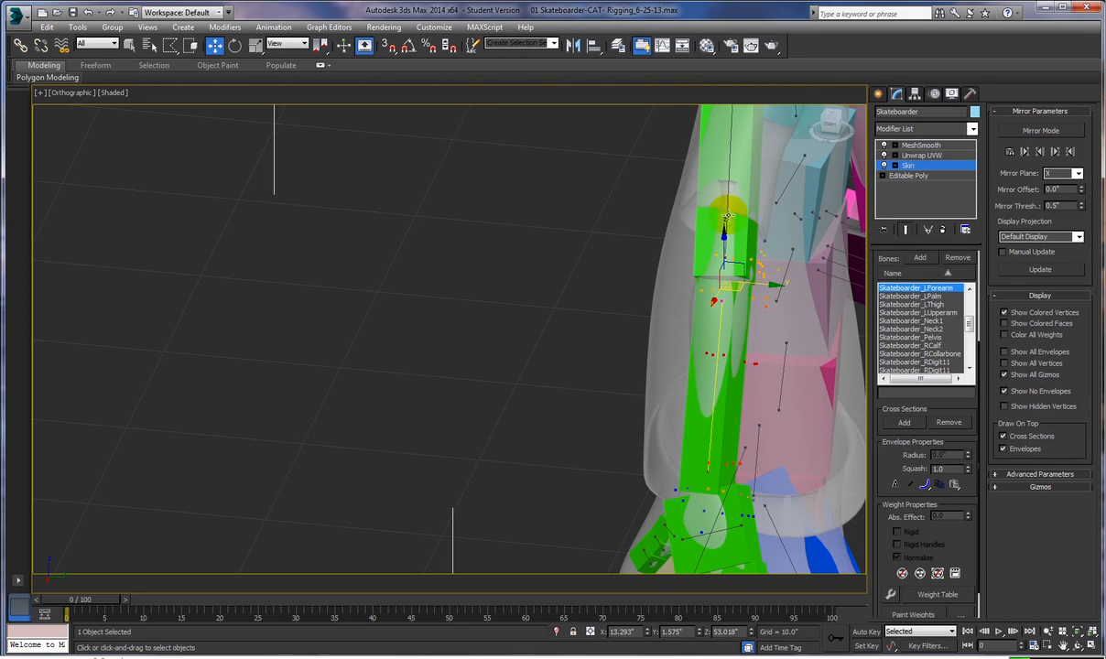
{"action": "middle_click_drag", "start_coordinate": [704, 301], "coordinate": [735, 296], "text": "alt"}
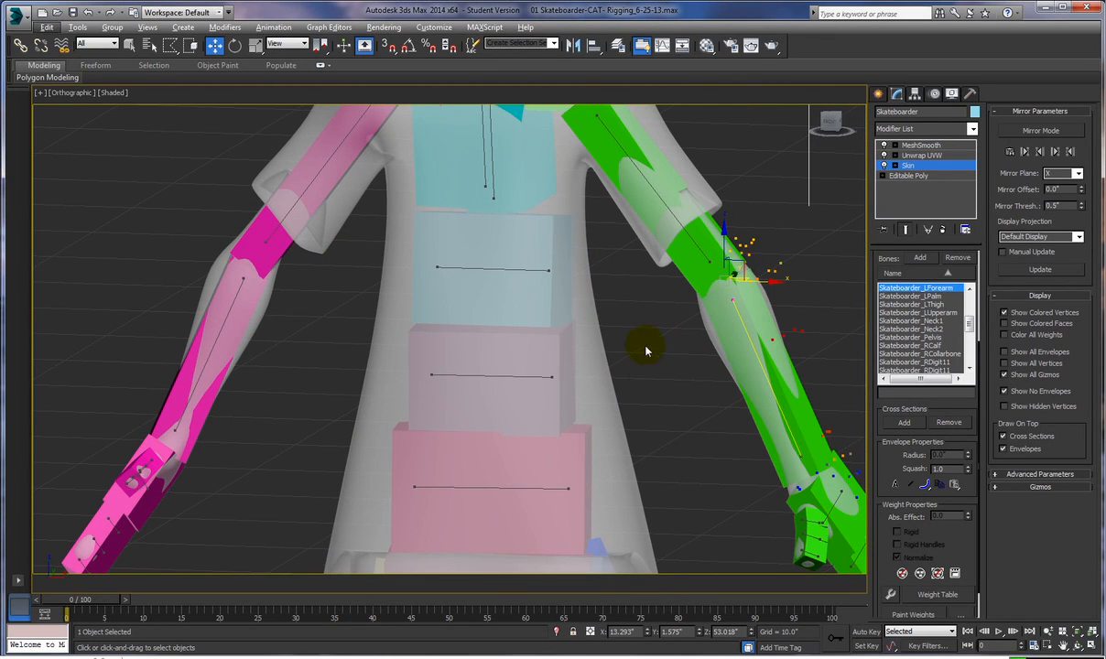
{"action": "mouse_move", "coordinate": [597, 319]}
{"action": "middle_mouse_down", "text": "alt"}
{"action": "mouse_move", "coordinate": [592, 312]}
{"action": "mouse_move", "coordinate": [617, 403]}
{"action": "mouse_move", "coordinate": [603, 335]}
{"action": "middle_mouse_up", "text": "alt"}
{"action": "scroll", "coordinate": [610, 366], "scroll_direction": "down", "scroll_amount": 5}
{"action": "middle_click_drag", "start_coordinate": [747, 289], "coordinate": [632, 296], "text": "alt"}
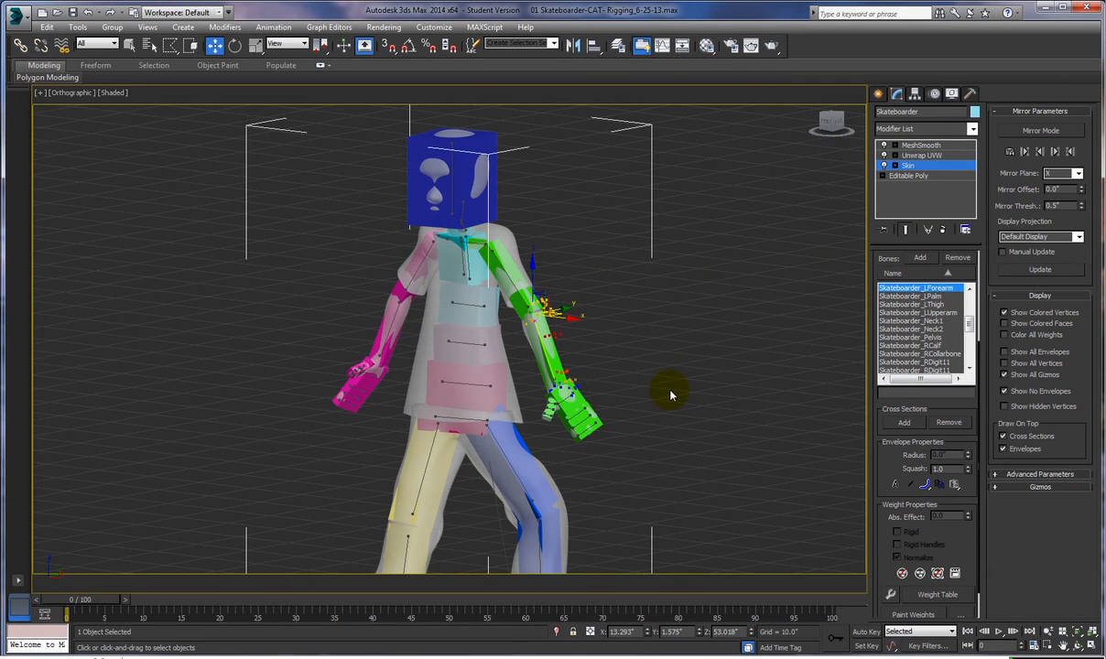
{"action": "middle_click_drag", "start_coordinate": [630, 446], "coordinate": [720, 363]}
{"action": "mouse_move", "coordinate": [712, 443]}
{"action": "middle_mouse_down", "text": "alt"}
{"action": "mouse_move", "coordinate": [713, 422]}
{"action": "mouse_move", "coordinate": [723, 434]}
{"action": "middle_mouse_up", "text": "alt"}
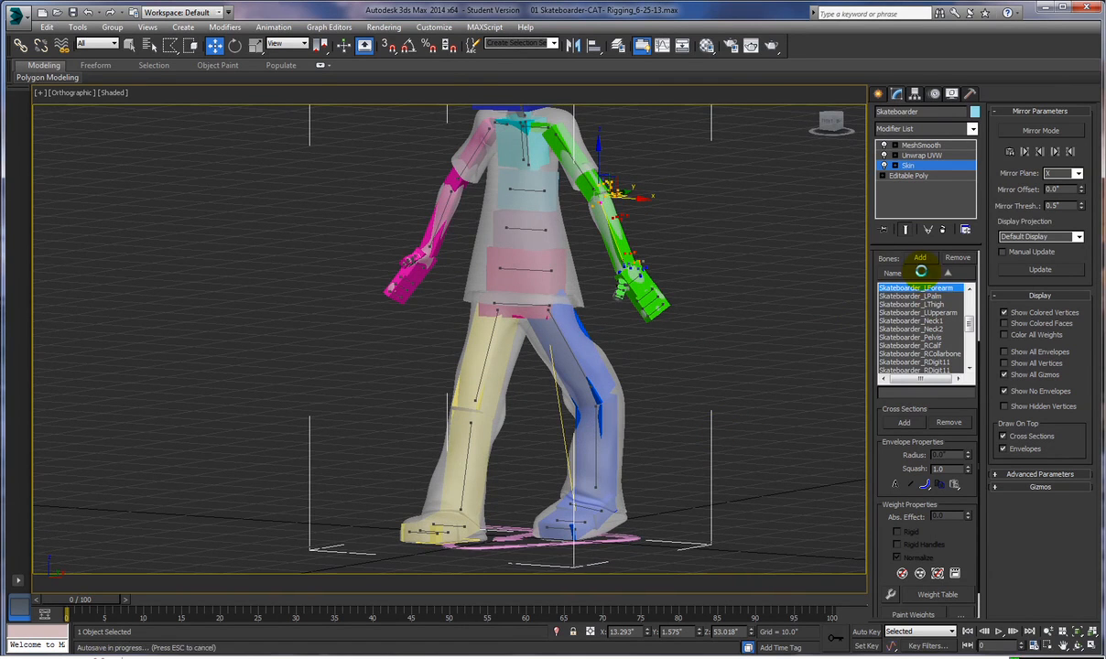
Step: Leave envelope editing in the Skin modifier and return the Skateboarder mesh to object level
{"action": "left_click_drag", "start_coordinate": [974, 419], "coordinate": [1000, 595]}
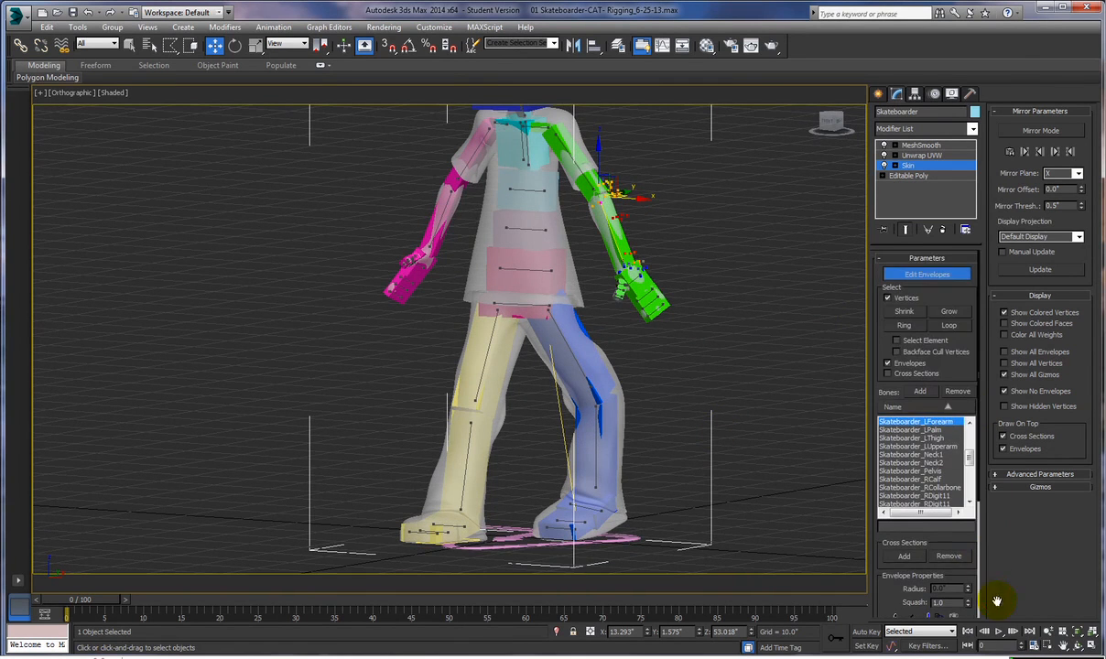
{"action": "left_click", "coordinate": [927, 272]}
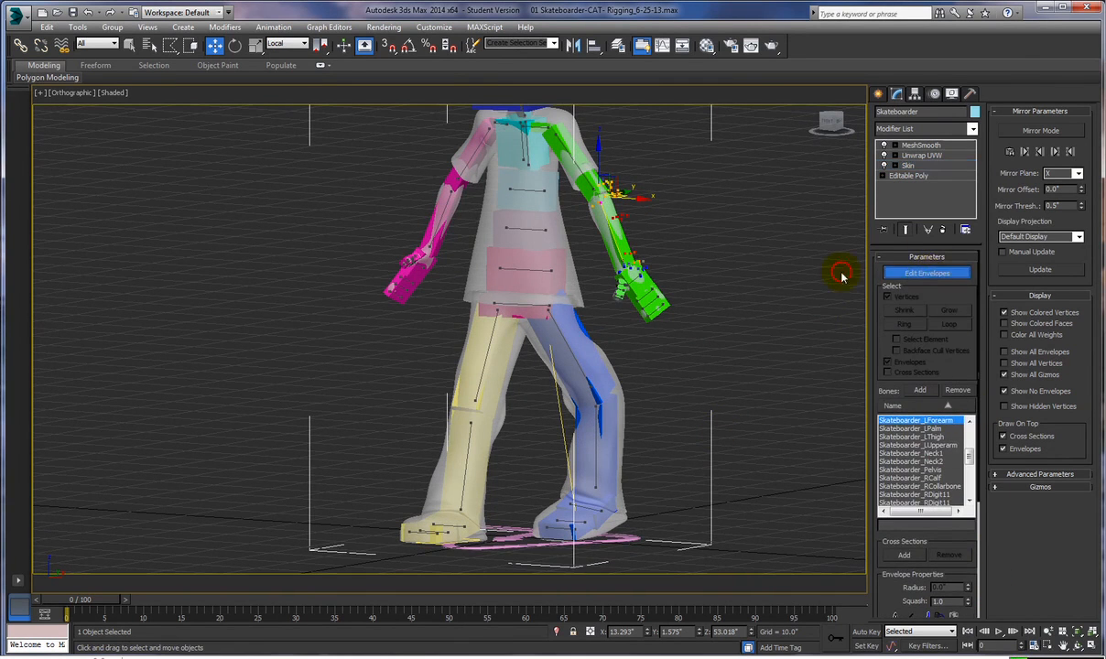
{"action": "left_click", "coordinate": [766, 299]}
{"action": "left_click", "coordinate": [617, 407]}
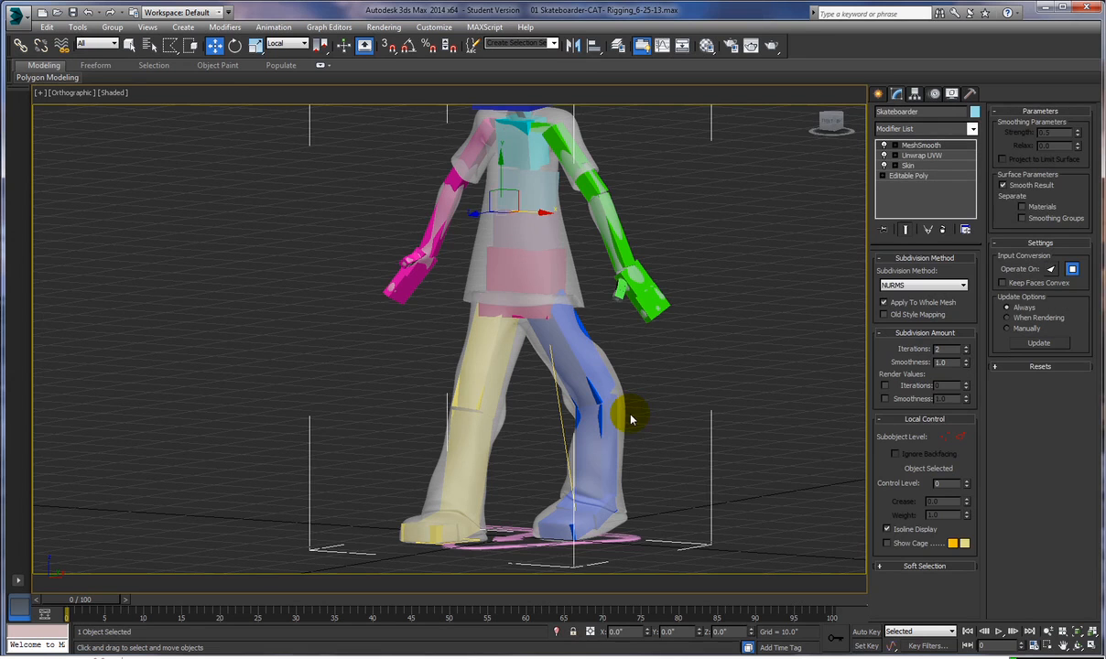
Step: Freeze the Skateboarder mesh so that it cannot be selected in the viewport
{"action": "middle_click_drag", "start_coordinate": [714, 291], "coordinate": [694, 348]}
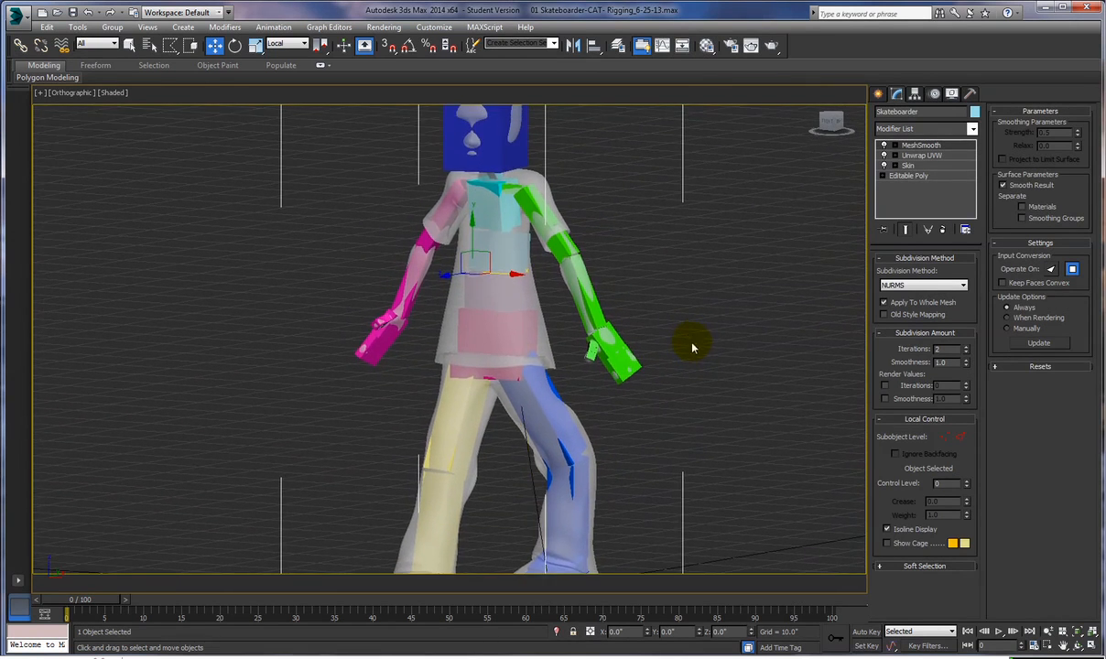
{"action": "right_click", "coordinate": [727, 308]}
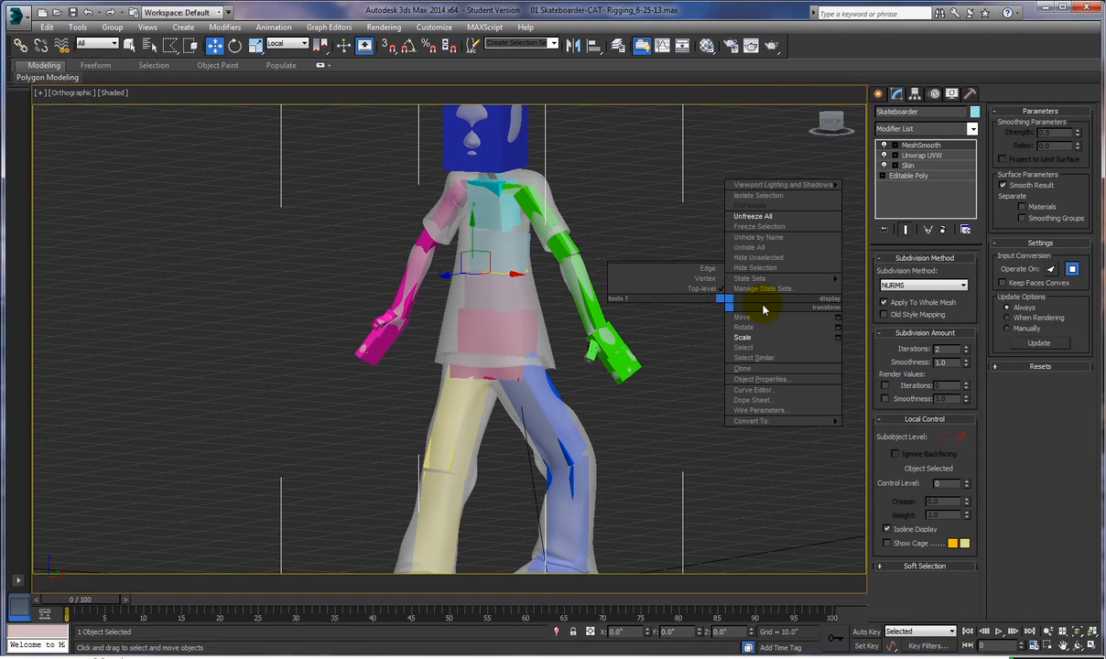
{"action": "left_click", "coordinate": [681, 289]}
{"action": "scroll", "coordinate": [683, 299], "scroll_direction": "down", "scroll_amount": 3}
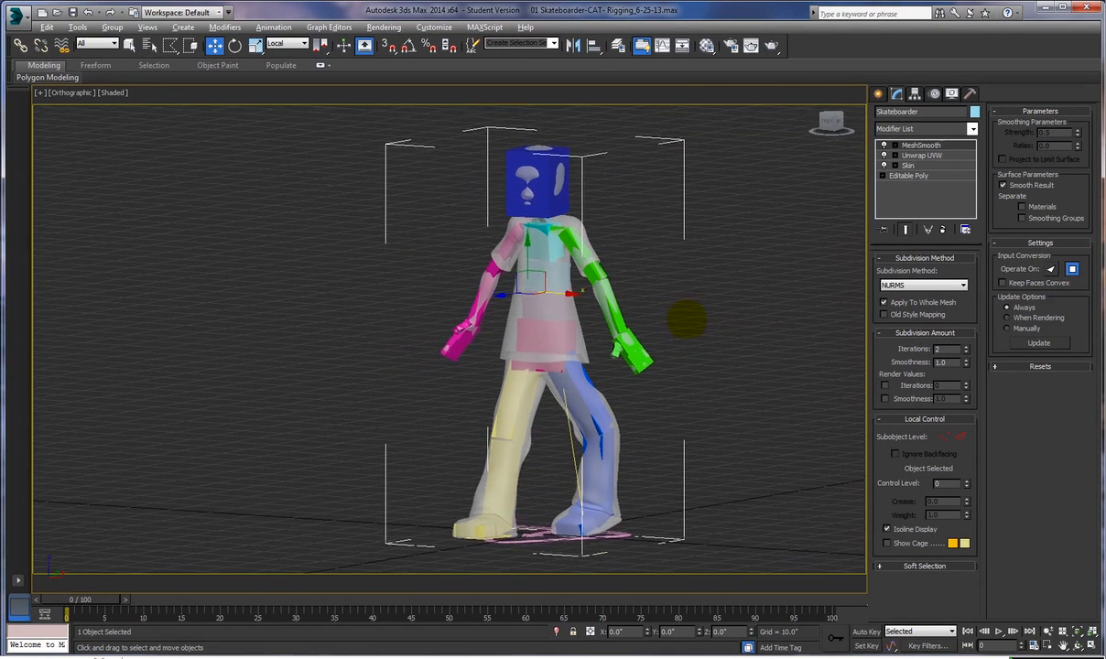
{"action": "middle_click_drag", "start_coordinate": [702, 311], "coordinate": [706, 295], "text": "alt"}
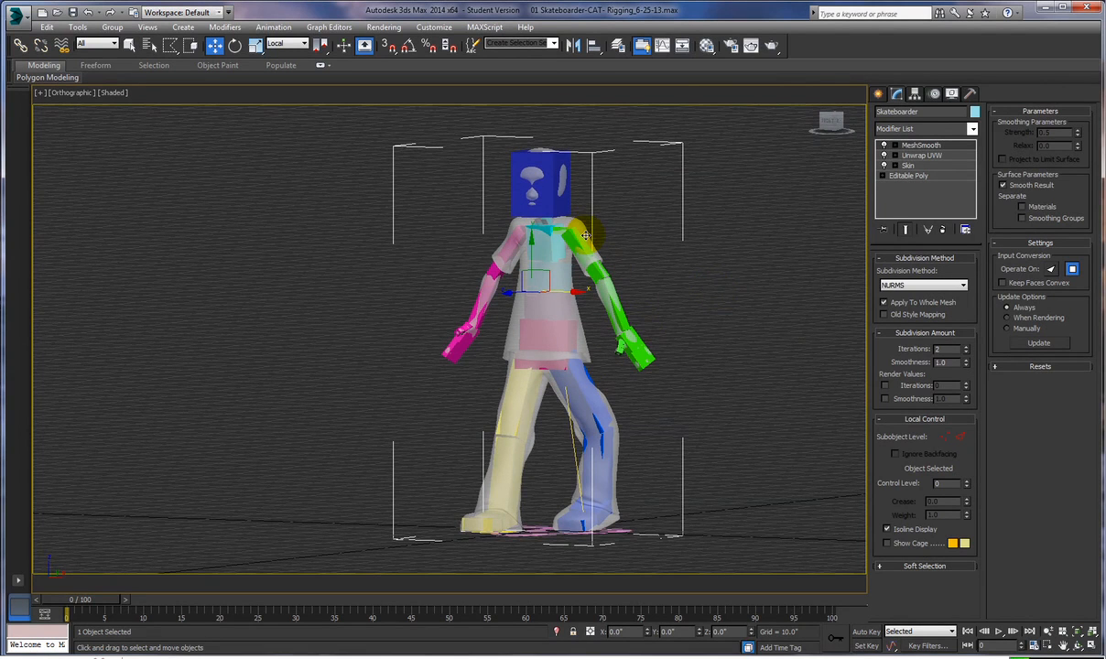
{"action": "right_click", "coordinate": [683, 229]}
{"action": "mouse_move", "coordinate": [710, 210]}
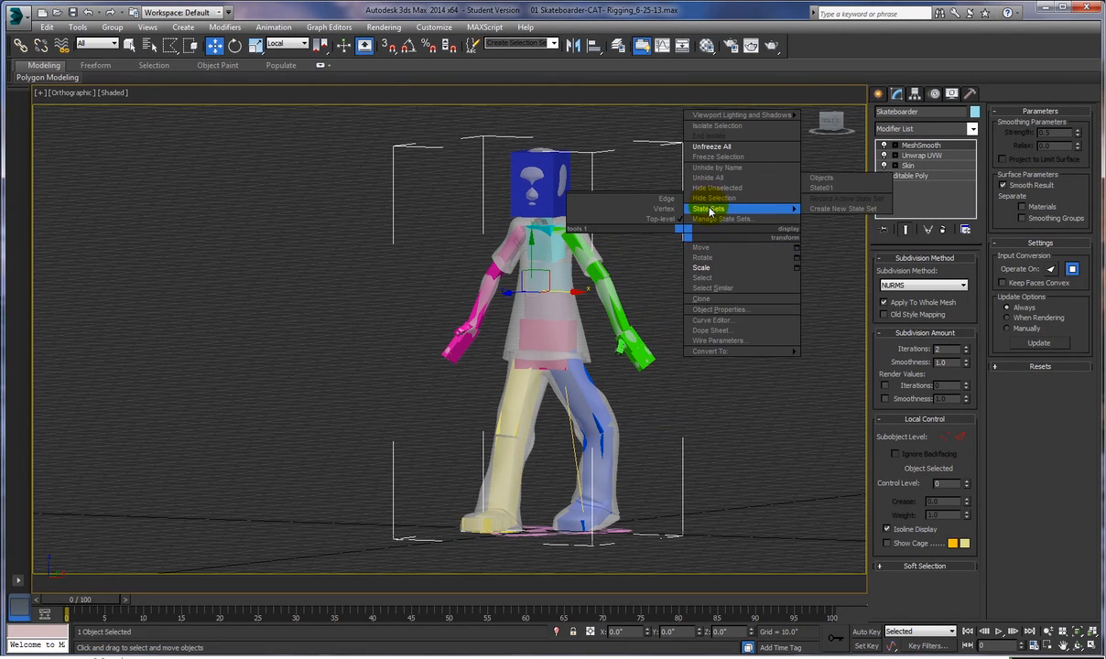
{"action": "left_click", "coordinate": [711, 158]}
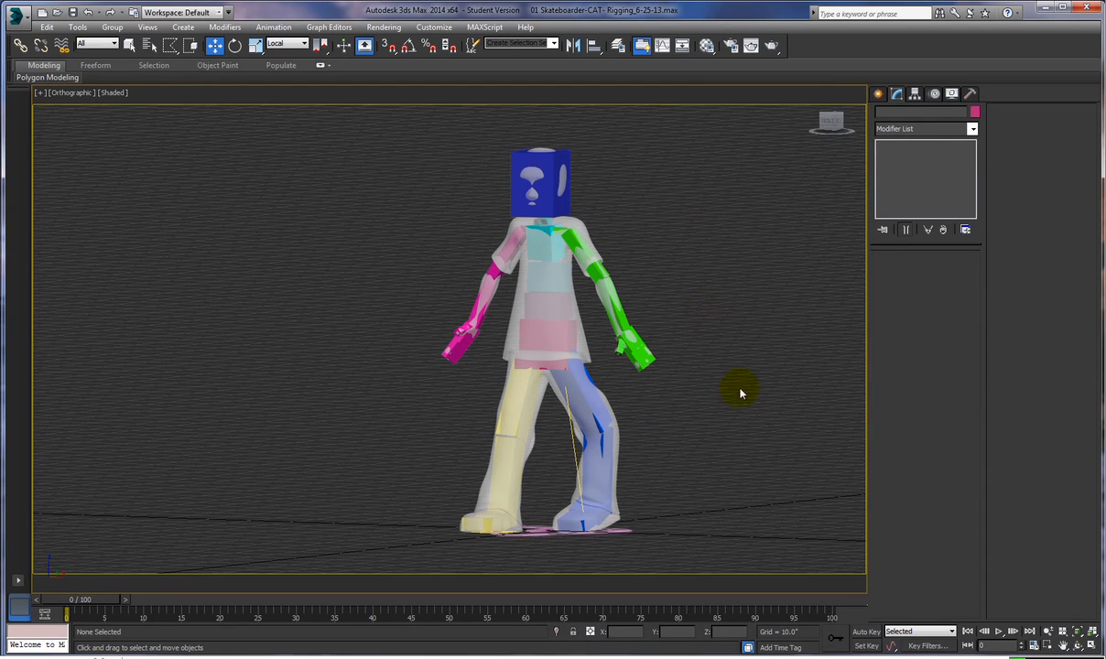
Step: Select the CAT rig's base triangle in the perspective view and switch the rig back to setup mode
{"action": "key", "text": "p"}
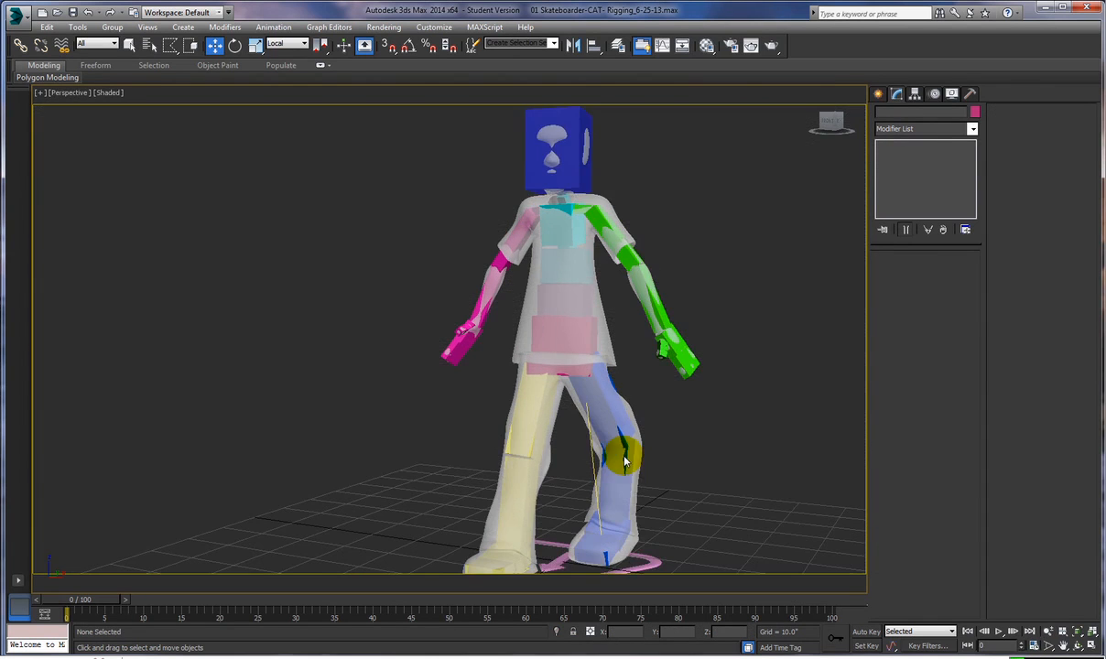
{"action": "mouse_move", "coordinate": [719, 426]}
{"action": "middle_mouse_down"}
{"action": "mouse_move", "coordinate": [674, 407]}
{"action": "mouse_move", "coordinate": [703, 419]}
{"action": "middle_mouse_up"}
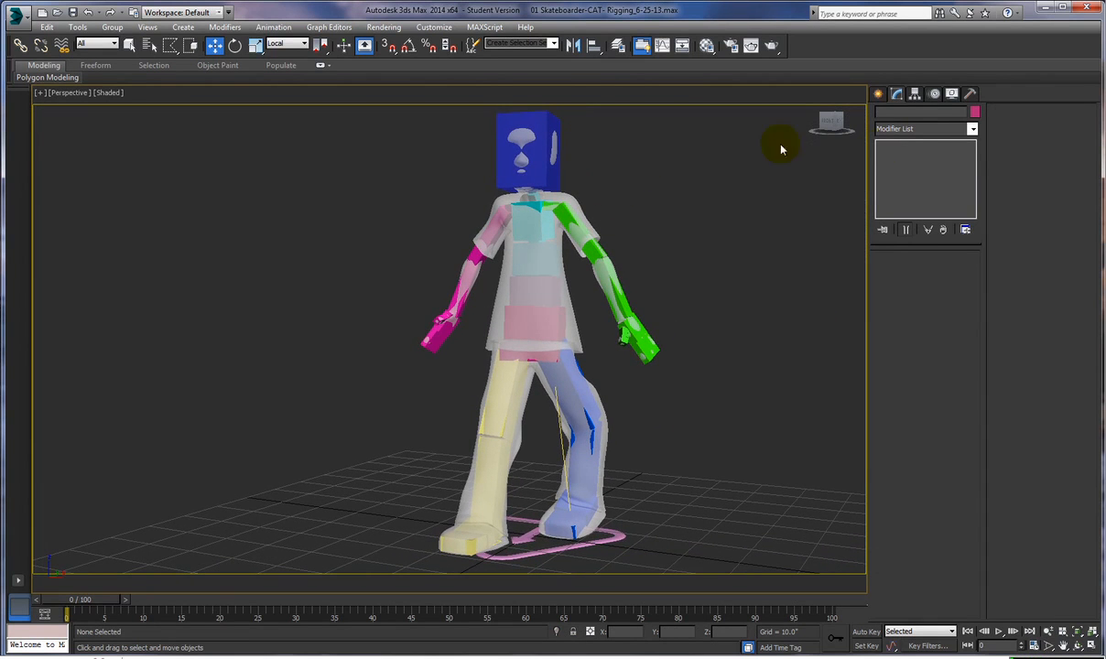
{"action": "left_click", "coordinate": [630, 535]}
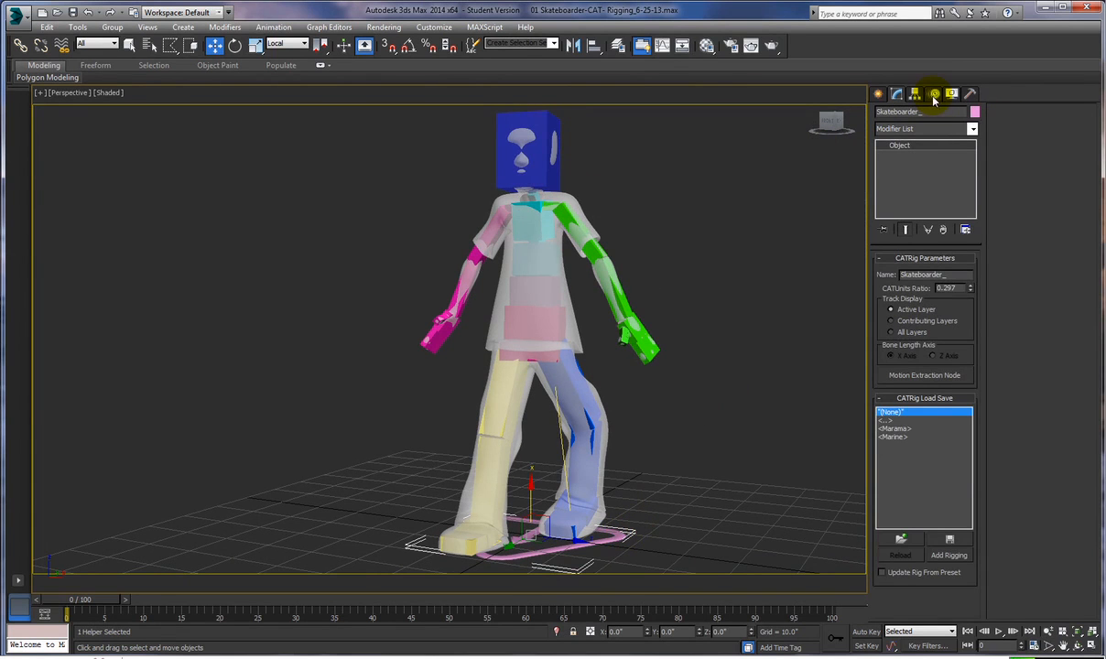
{"action": "left_click", "coordinate": [934, 96]}
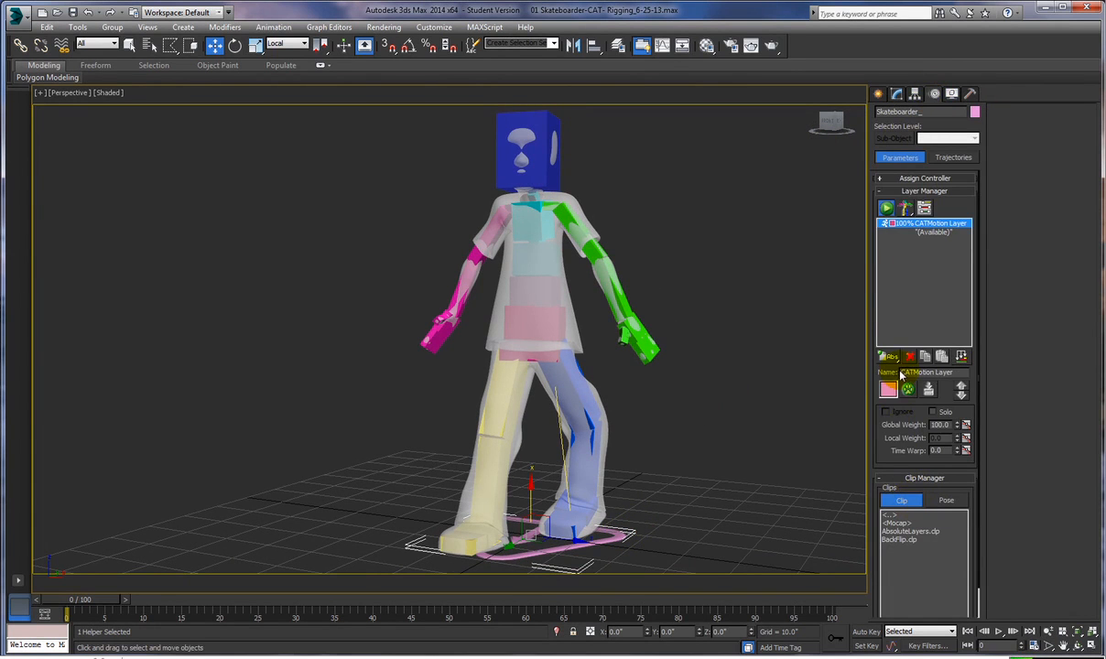
{"action": "left_click", "coordinate": [885, 208]}
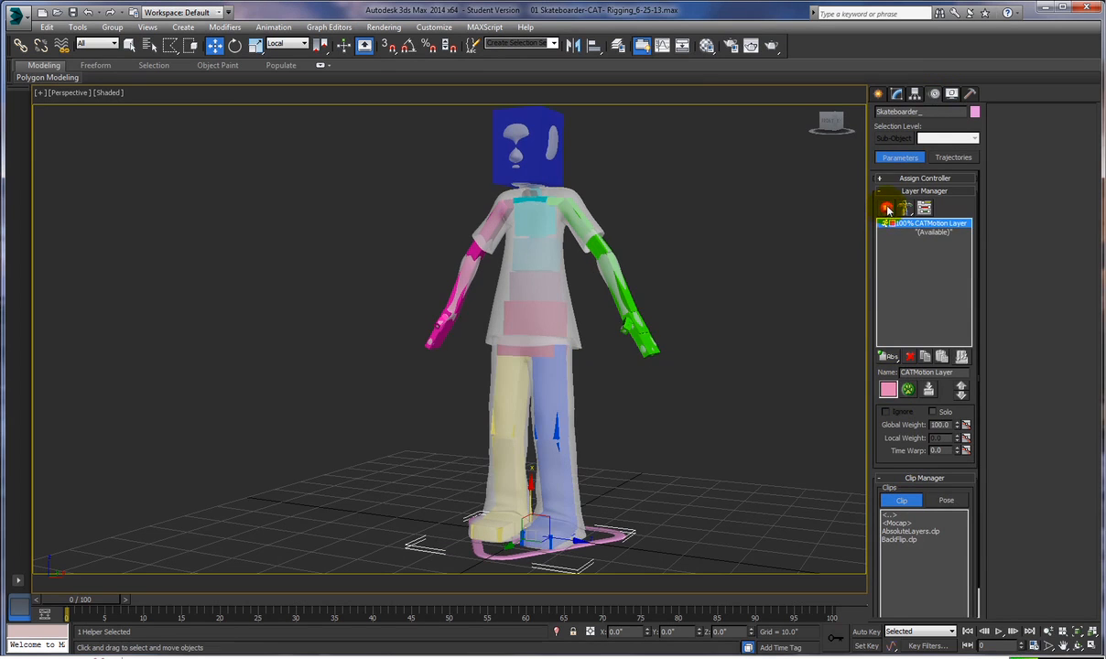
Step: Delete the CATMotion layer from the rig's animation layers and clear the selection
{"action": "left_click", "coordinate": [908, 389]}
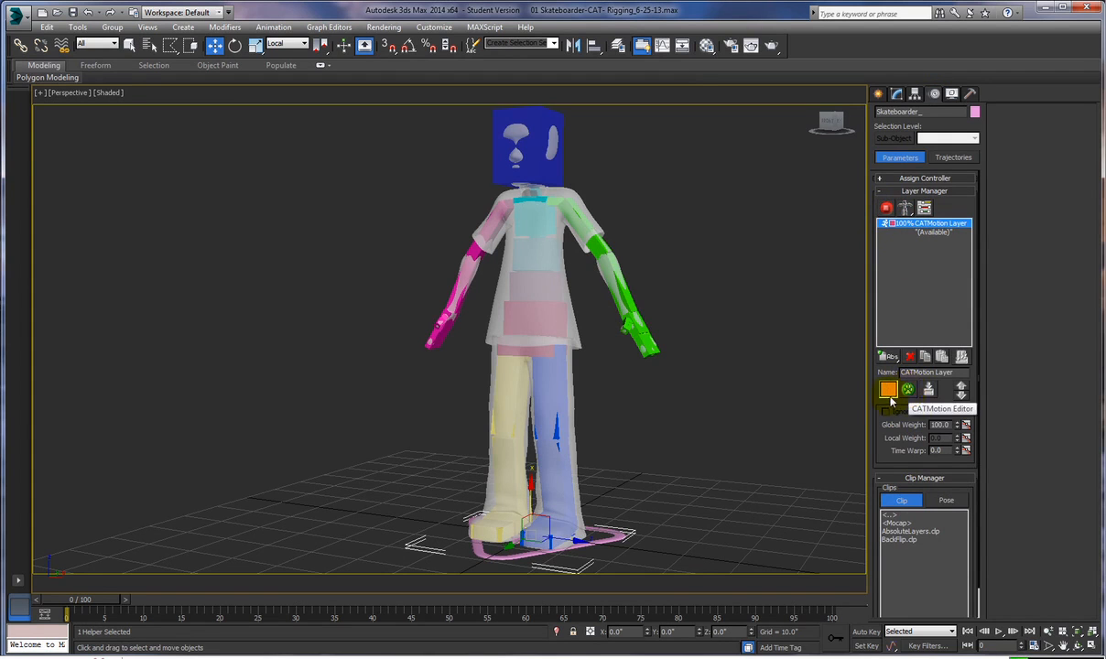
{"action": "left_click", "coordinate": [910, 358]}
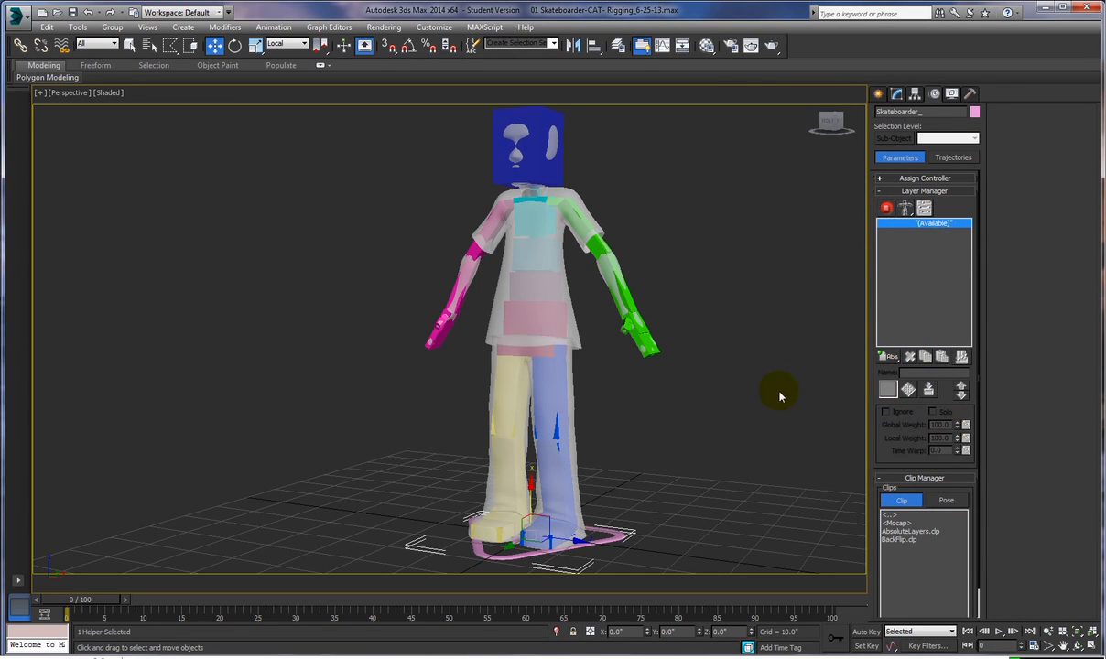
{"action": "left_click", "coordinate": [712, 371]}
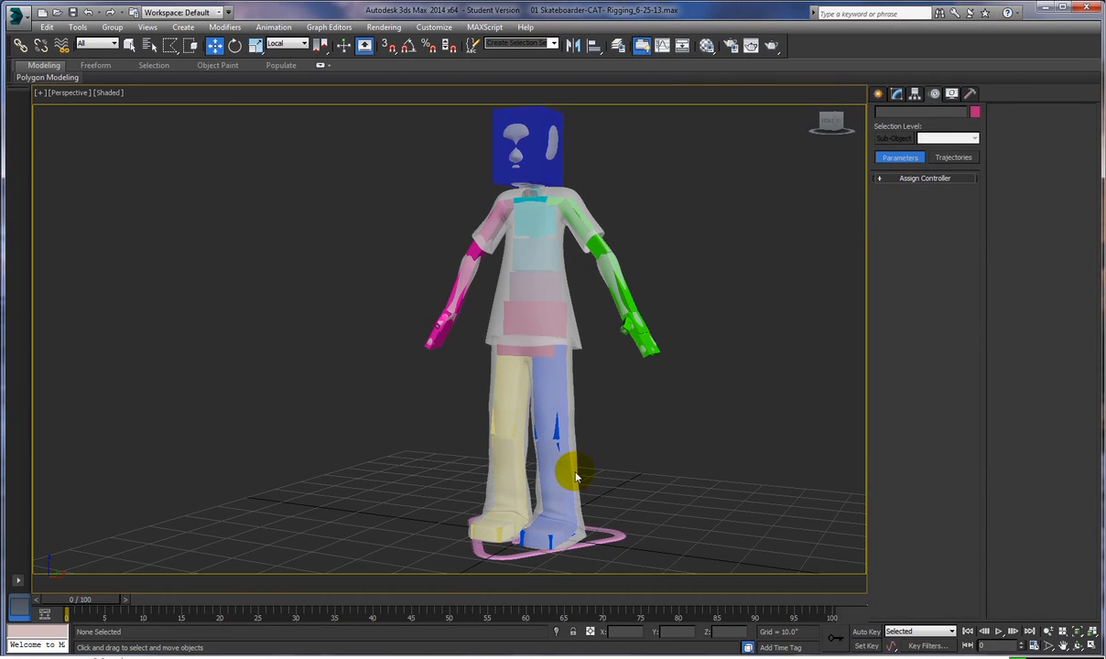
Step: Select the entire CAT rig with a rectangular region and save it as the named selection set CAT Rig All
{"action": "mouse_move", "coordinate": [740, 325]}
{"action": "middle_mouse_down"}
{"action": "mouse_move", "coordinate": [731, 355]}
{"action": "mouse_move", "coordinate": [734, 323]}
{"action": "middle_mouse_up"}
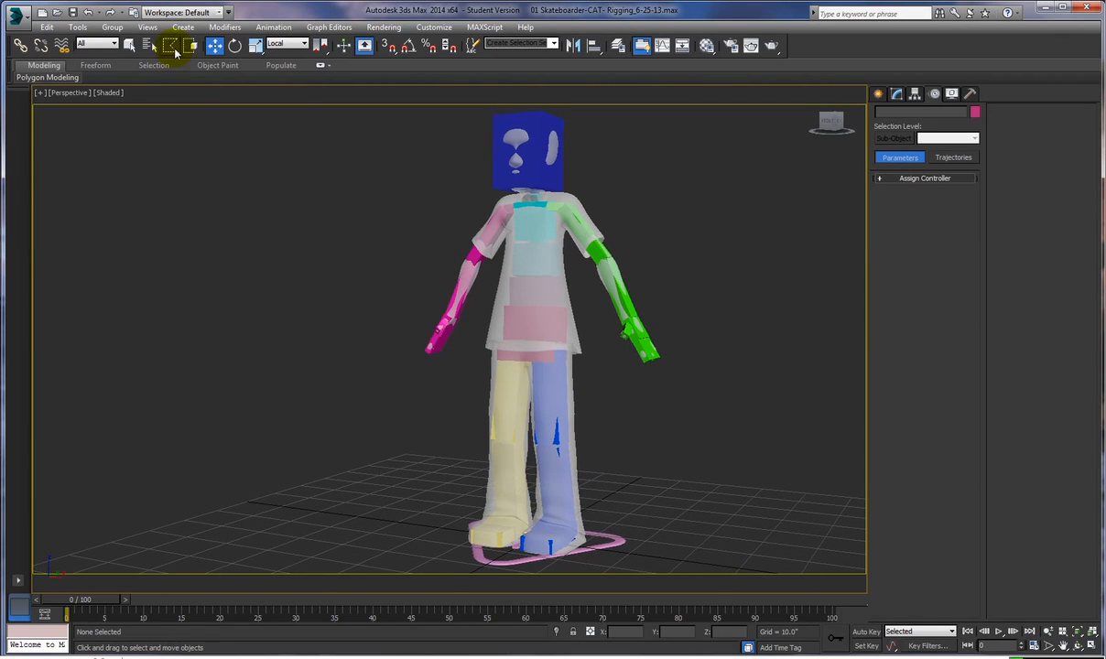
{"action": "left_click_drag", "start_coordinate": [174, 47], "coordinate": [172, 68]}
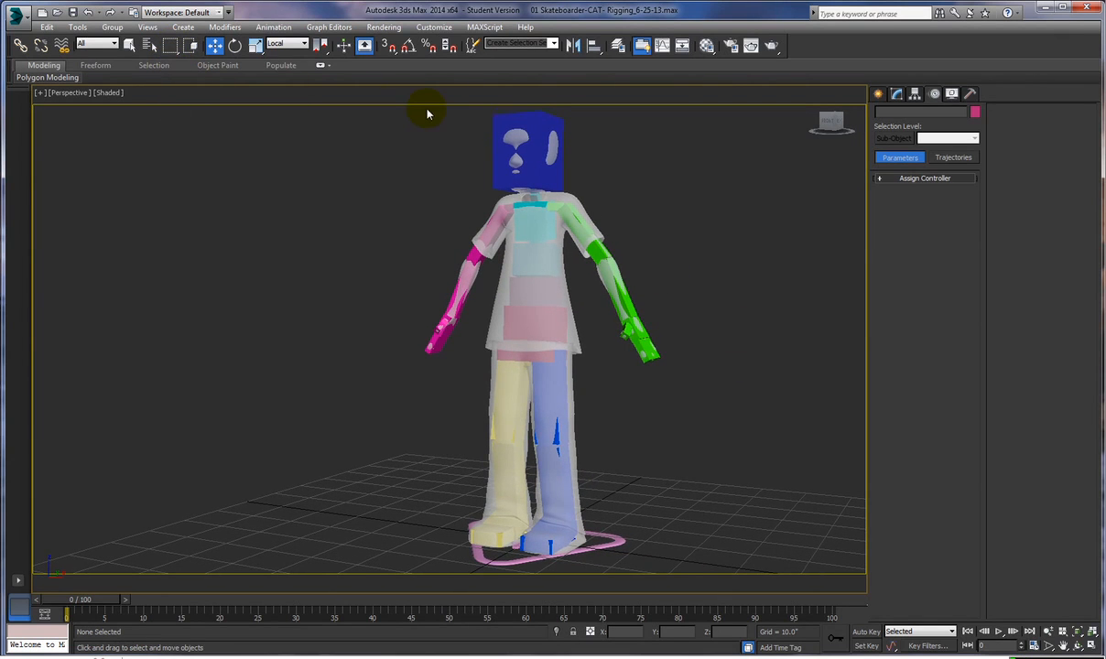
{"action": "left_click_drag", "start_coordinate": [393, 115], "coordinate": [721, 558]}
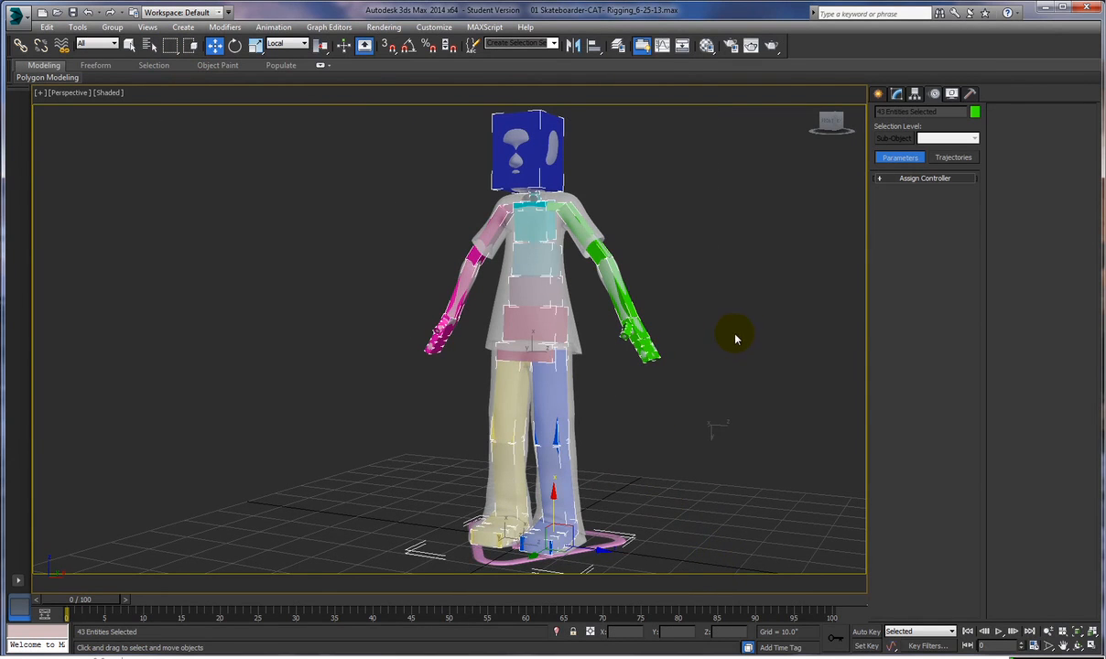
{"action": "middle_click_drag", "start_coordinate": [733, 336], "coordinate": [702, 345], "text": "alt"}
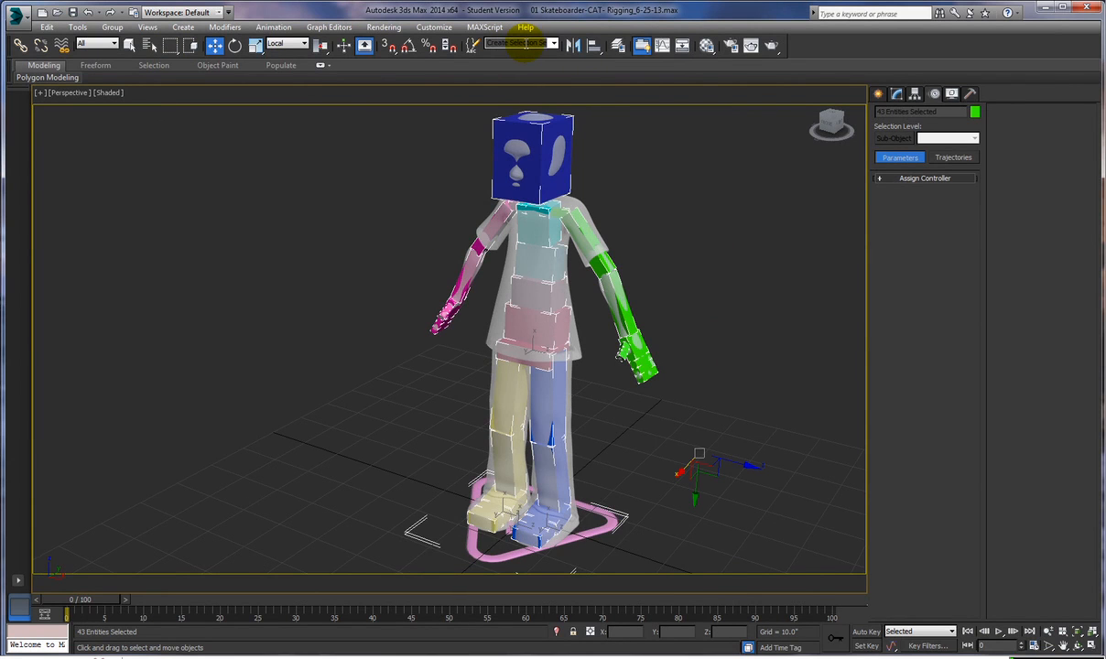
{"action": "left_click", "coordinate": [527, 45]}
{"action": "left_click", "coordinate": [704, 185]}
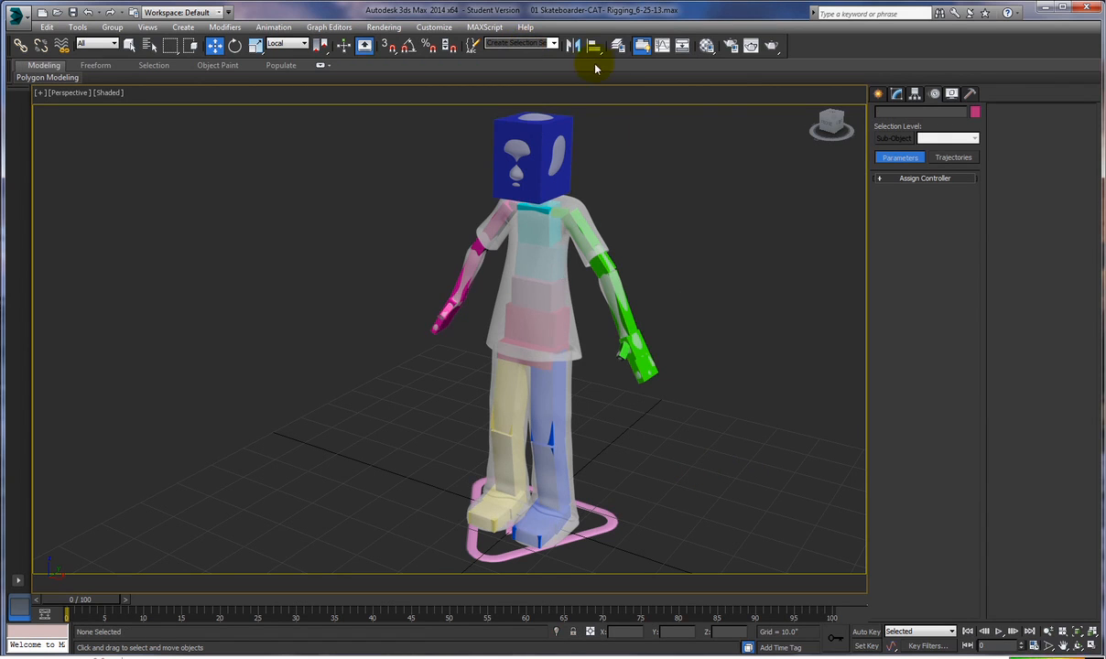
Step: Test the CAT Rig All selection set by recalling it, and clear the selection
{"action": "left_click", "coordinate": [553, 43]}
{"action": "left_click", "coordinate": [516, 57]}
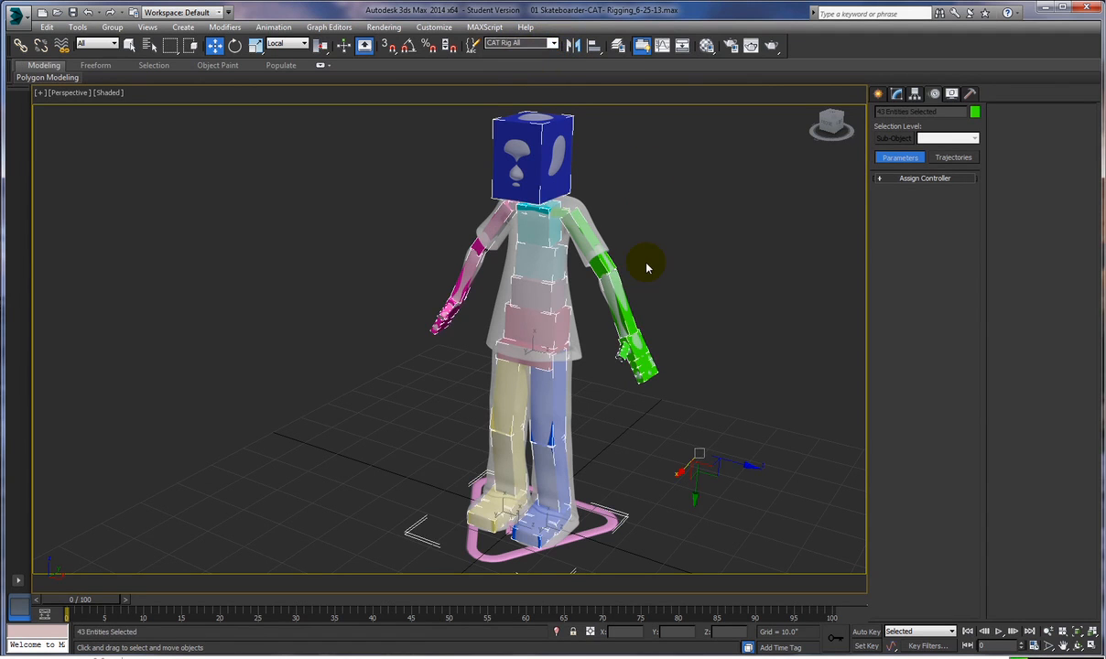
{"action": "left_click", "coordinate": [682, 273]}
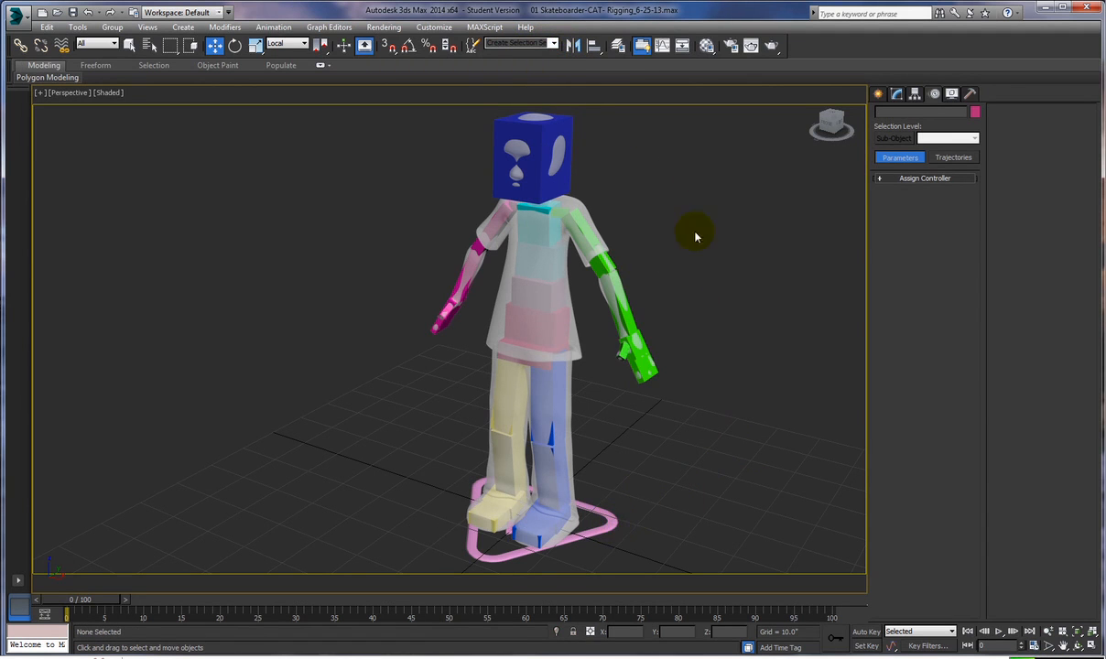
Step: Recall the CAT Rig All selection set and hide the selected rig objects, leaving only the mesh in view
{"action": "left_click", "coordinate": [553, 43]}
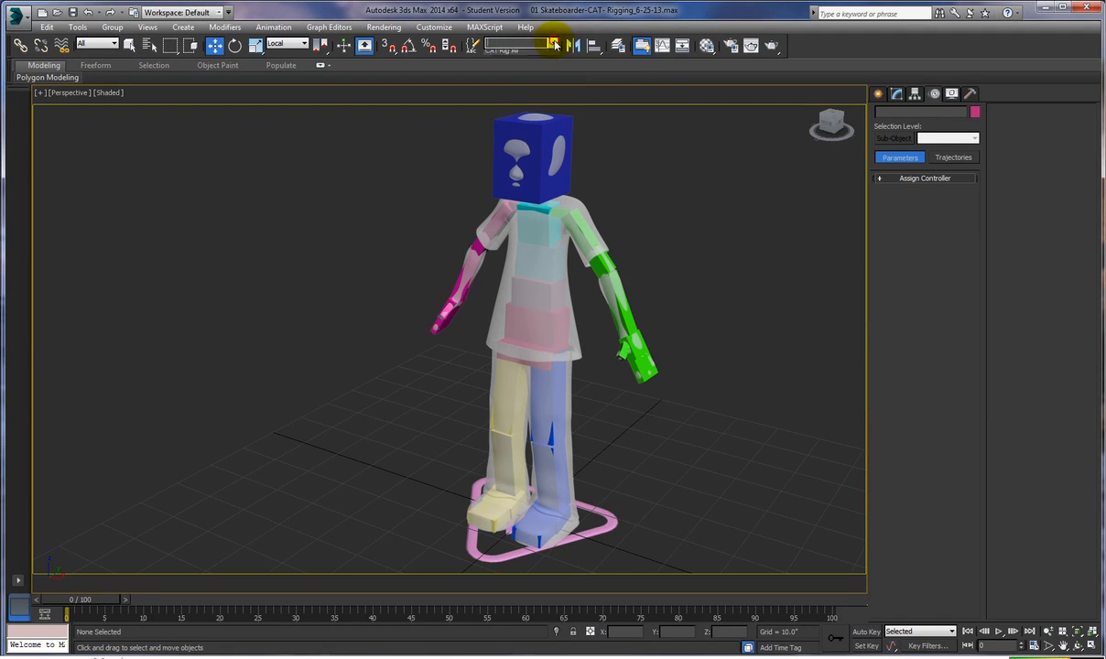
{"action": "left_click", "coordinate": [522, 55]}
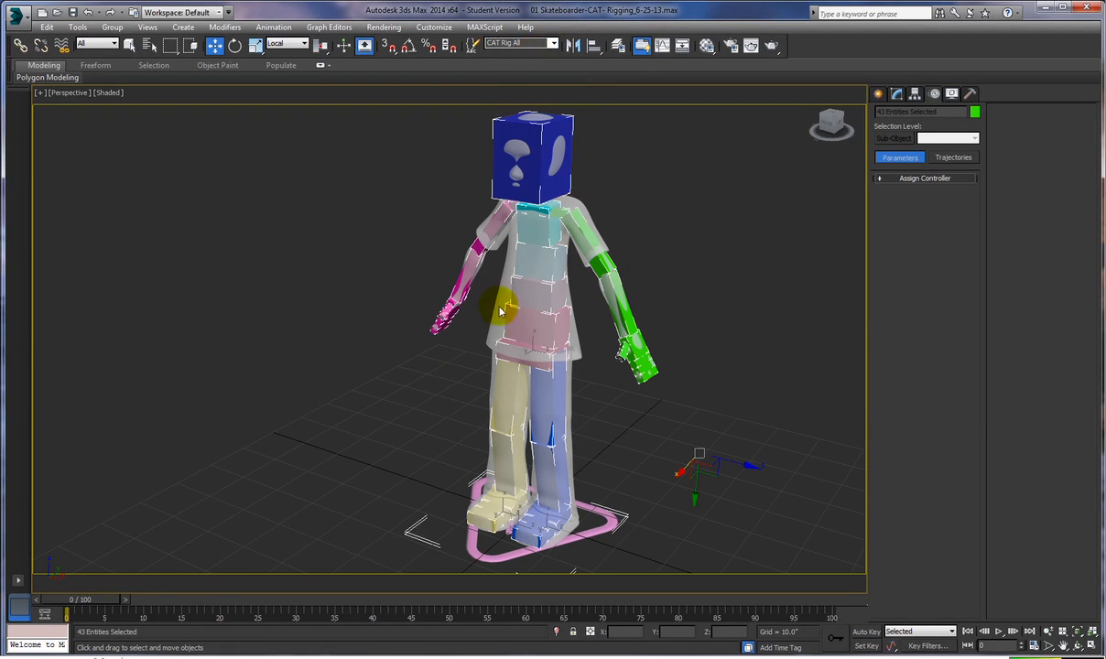
{"action": "right_click", "coordinate": [716, 256]}
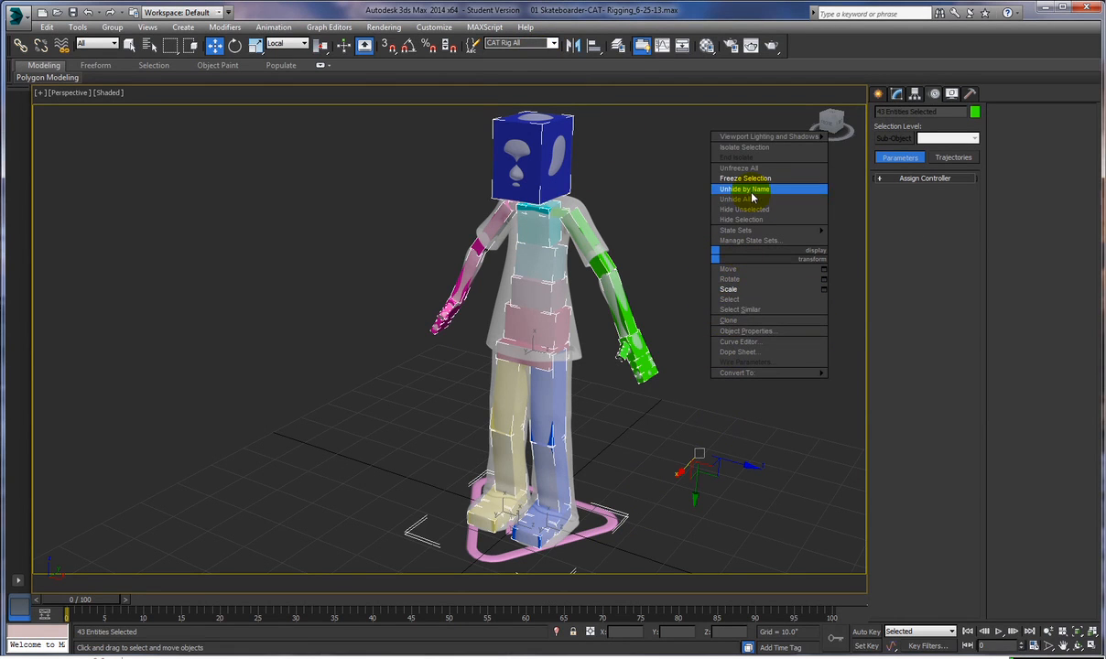
{"action": "left_click", "coordinate": [747, 221]}
{"action": "left_click", "coordinate": [536, 277]}
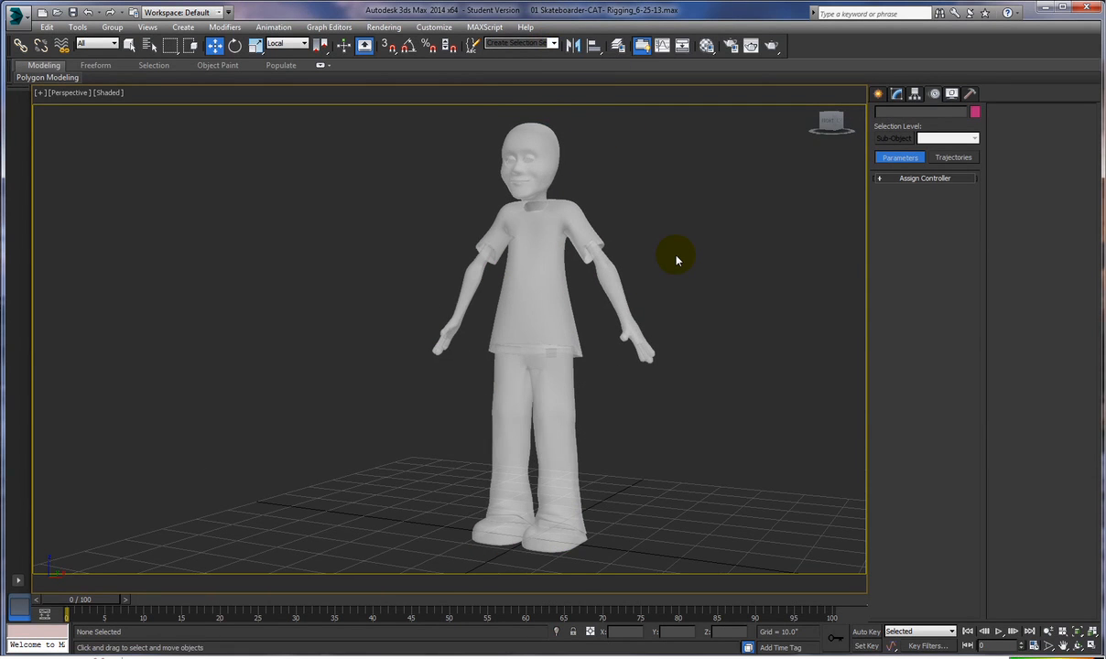